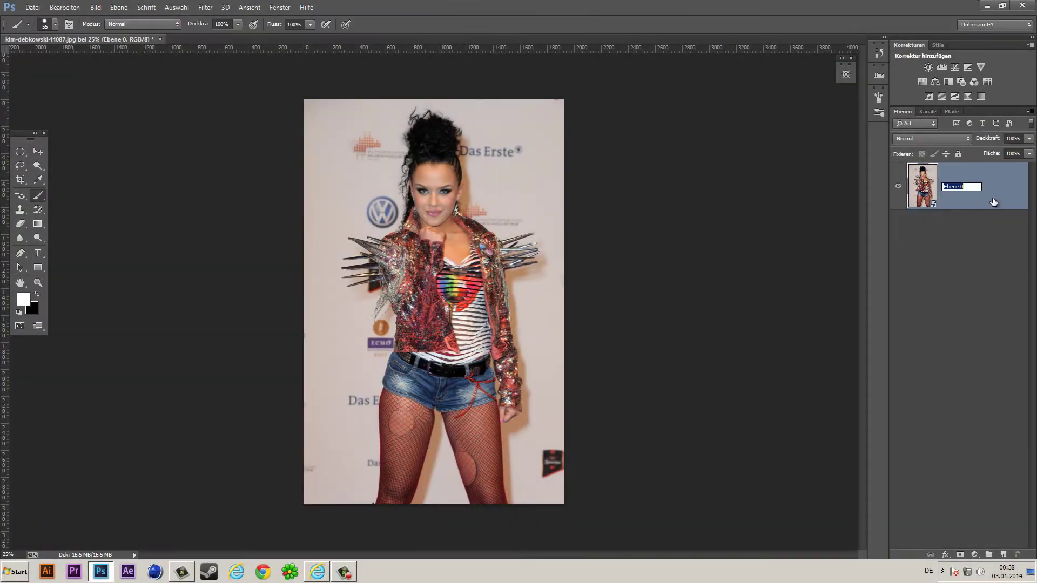
- Make a smart-object copy of Original and apply Camera Raw with +0.35 exposure, sharpening and lens corrections
{"action": "right_click", "coordinate": [991, 196]}
{"action": "left_click", "coordinate": [935, 258]}
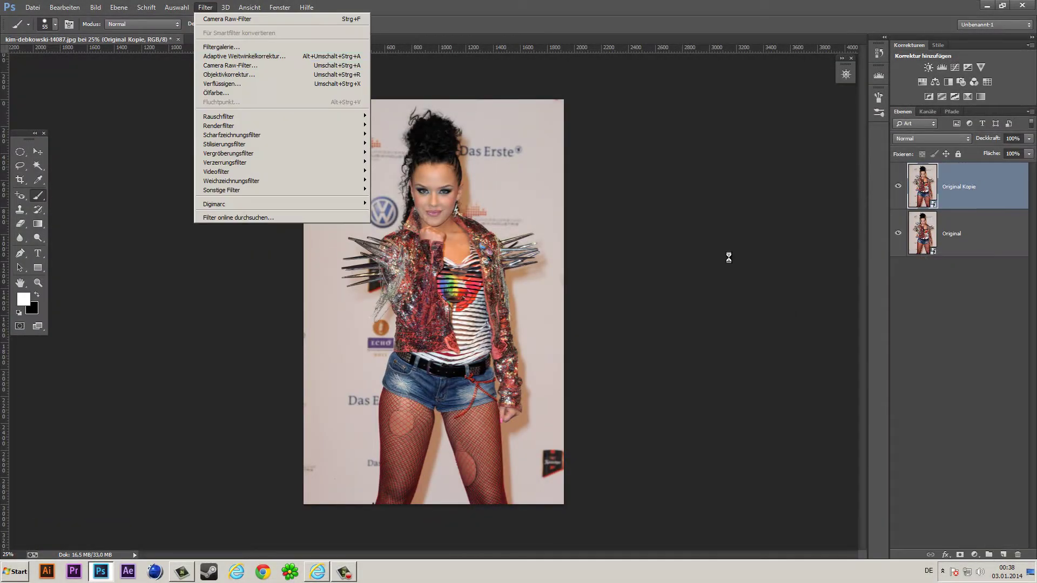
{"action": "key", "text": "ctrl+shift+a"}
{"action": "left_click_drag", "start_coordinate": [681, 289], "coordinate": [665, 309]}
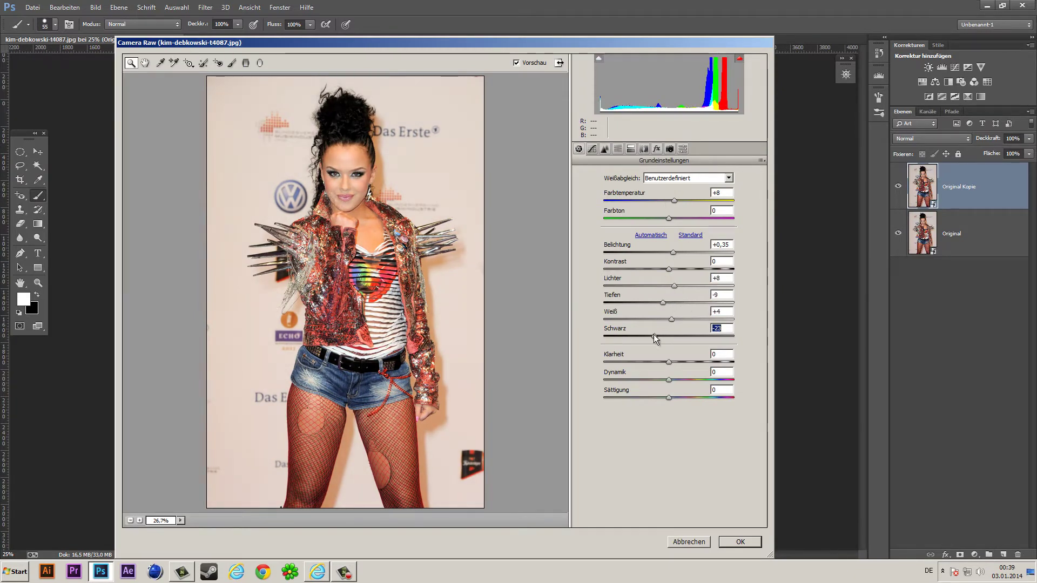
{"action": "left_click", "coordinate": [604, 149]}
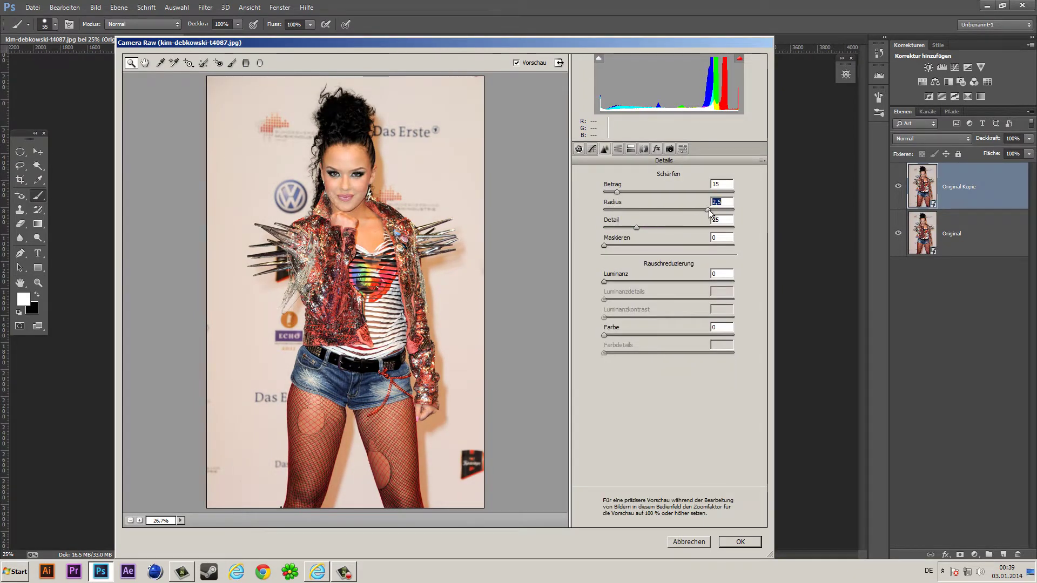
{"action": "left_click", "coordinate": [643, 148]}
{"action": "left_click", "coordinate": [610, 172]}
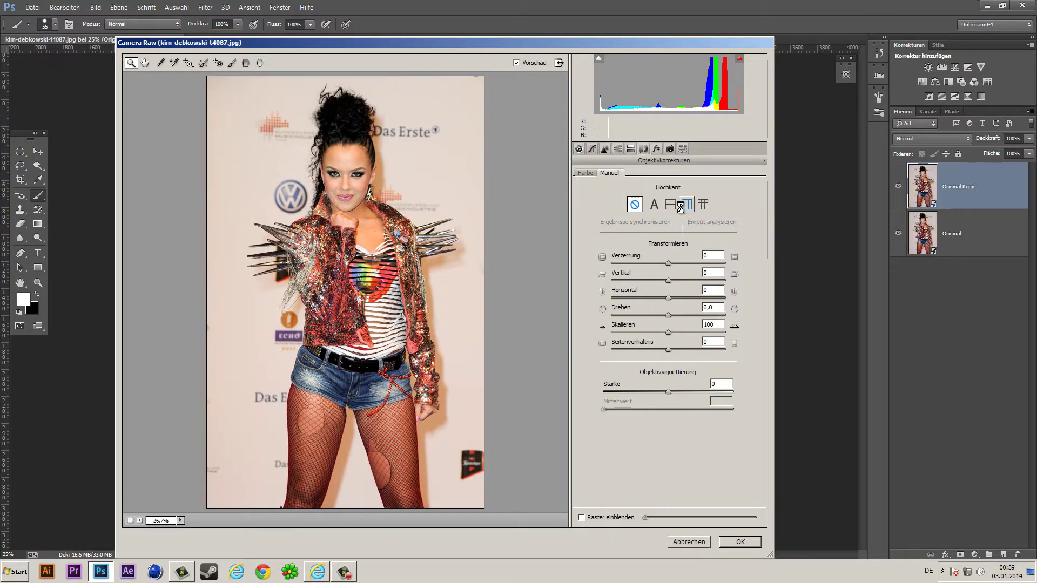
{"action": "left_click", "coordinate": [740, 542]}
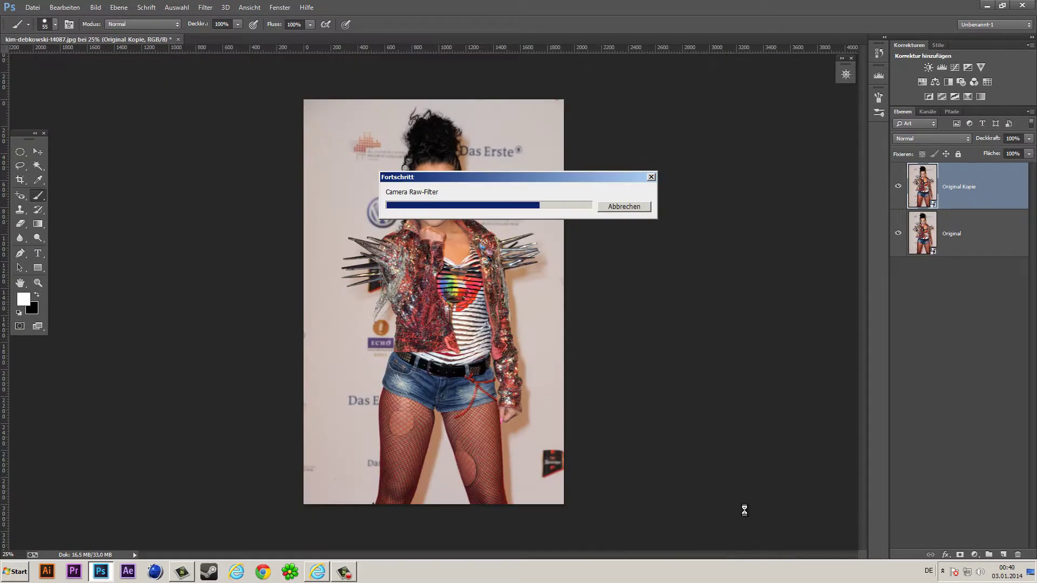
- Rename the corrected layer Raw and duplicate it as a copy named Freigestellt
{"action": "right_click", "coordinate": [899, 190]}
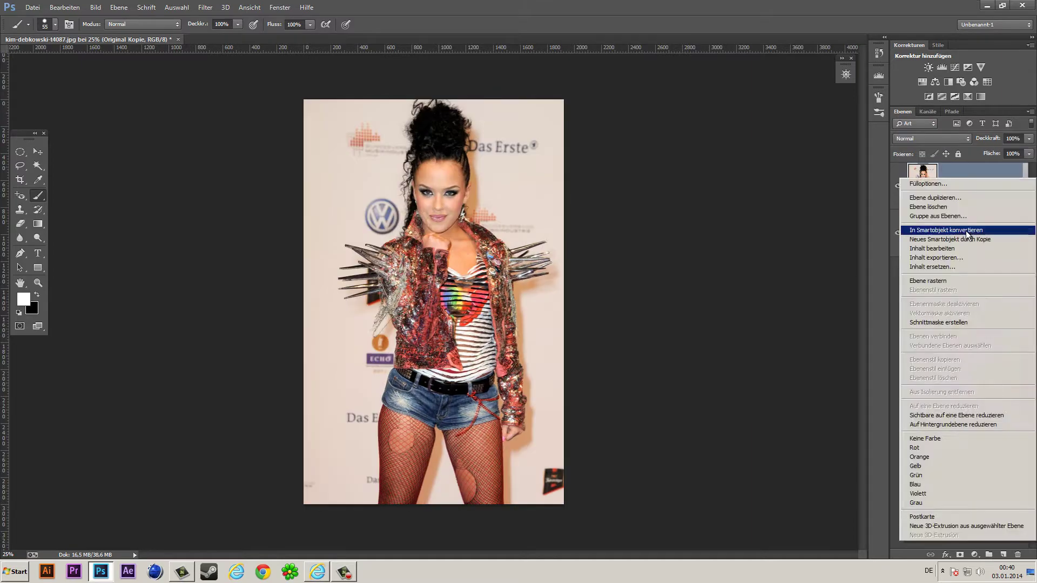
{"action": "left_click", "coordinate": [965, 231]}
{"action": "double_click", "coordinate": [962, 239]}
{"action": "key", "text": "Escape"}
{"action": "double_click", "coordinate": [961, 186]}
{"action": "type", "text": "Freistell"}
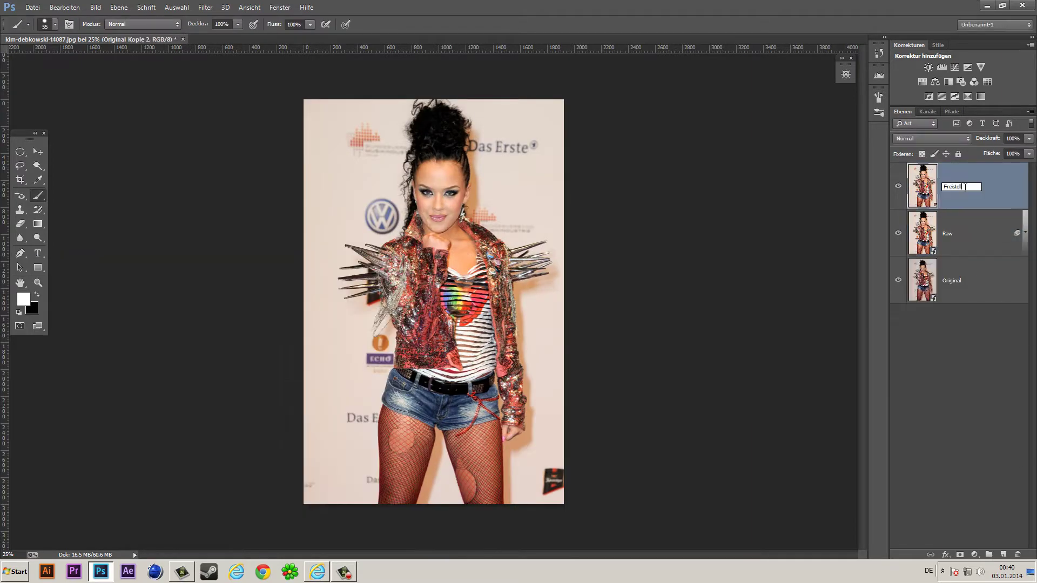
- Paint the Freigestellt mask black over the background at top right, right side and left side
{"action": "left_click_drag", "start_coordinate": [469, 108], "coordinate": [556, 162]}
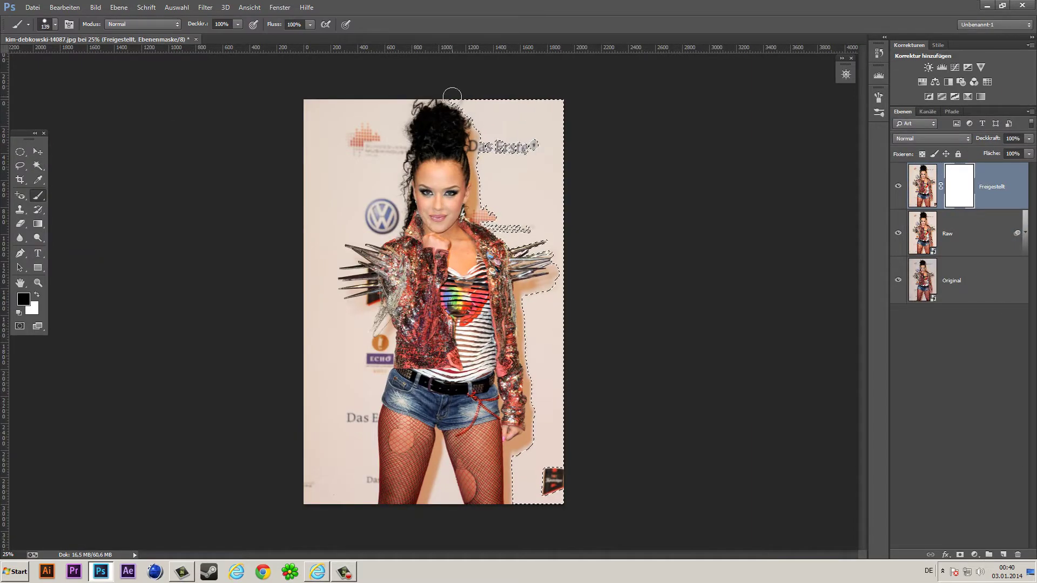
{"action": "left_click", "coordinate": [898, 187], "text": "alt"}
{"action": "left_click_drag", "start_coordinate": [499, 178], "coordinate": [540, 491]}
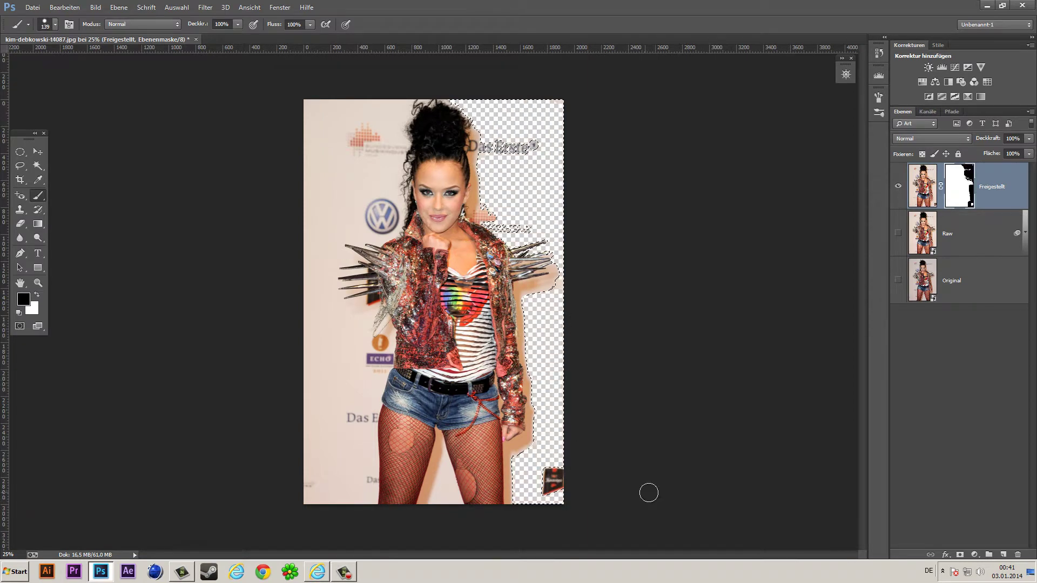
{"action": "key", "text": "ctrl+shift+i"}
{"action": "right_click", "coordinate": [357, 416]}
{"action": "mouse_move", "coordinate": [324, 486]}
{"action": "left_mouse_down"}
{"action": "mouse_move", "coordinate": [345, 270]}
{"action": "mouse_move", "coordinate": [389, 133]}
{"action": "left_mouse_up"}
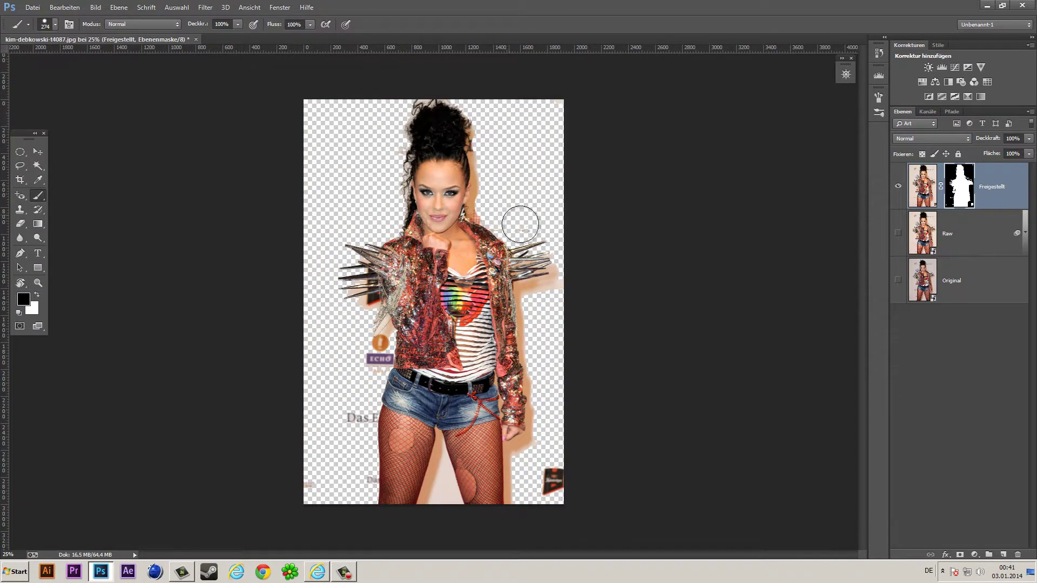
- With a smaller brush, mask out the ECHO logo and skin beside the chains and spikes
{"action": "scroll", "coordinate": [356, 425], "scroll_direction": "up", "scroll_amount": 5}
{"action": "right_click", "coordinate": [231, 381]}
{"action": "key", "text": "Return"}
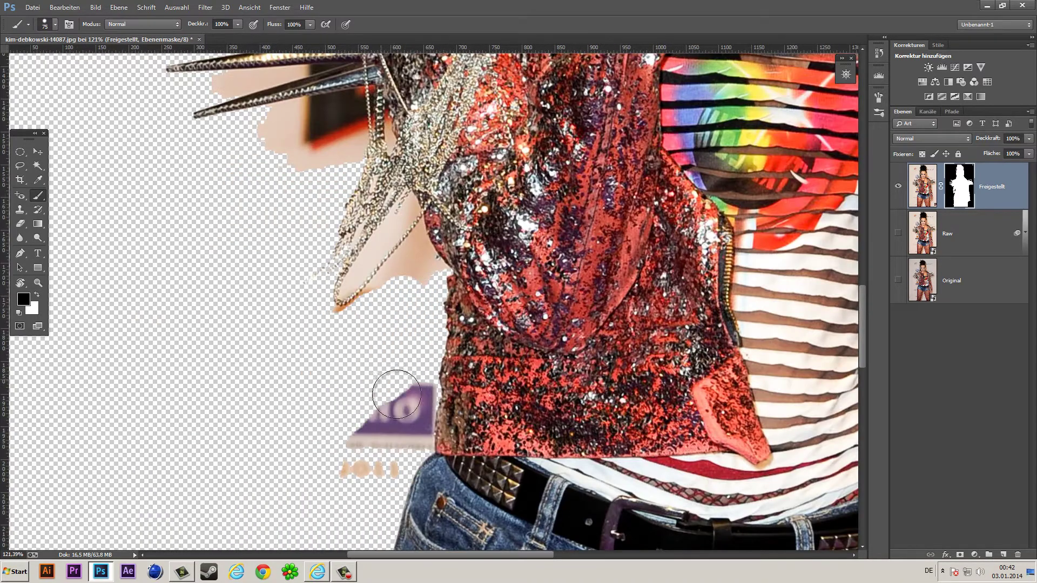
{"action": "left_click_drag", "start_coordinate": [378, 443], "coordinate": [346, 302]}
{"action": "left_click_drag", "start_coordinate": [296, 166], "coordinate": [239, 104]}
{"action": "right_click", "coordinate": [239, 105]}
{"action": "key", "text": "Return"}
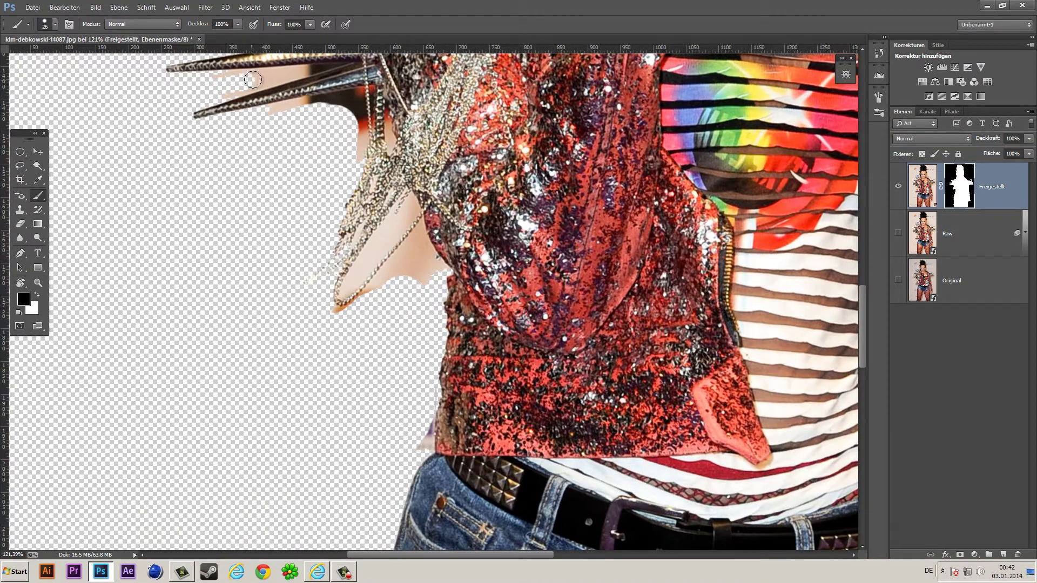
{"action": "mouse_move", "coordinate": [287, 76]}
{"action": "left_mouse_down"}
{"action": "mouse_move", "coordinate": [334, 303]}
{"action": "mouse_move", "coordinate": [421, 227]}
{"action": "left_mouse_up"}
- Magic Wand-select leftover background patches between the spikes for masking
{"action": "key", "text": "w"}
{"action": "left_click", "coordinate": [431, 276]}
{"action": "key", "text": "b"}
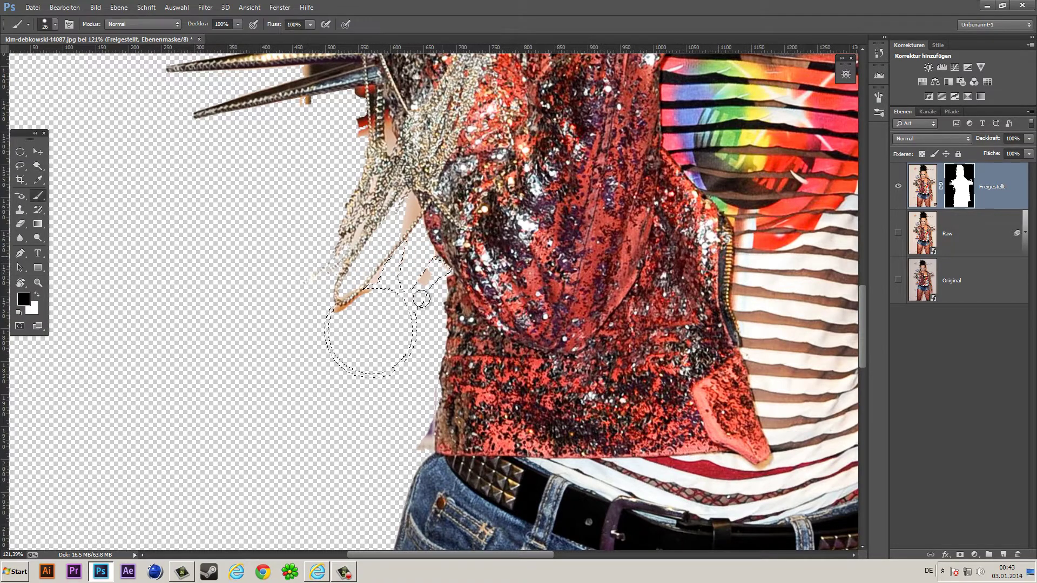
{"action": "key", "text": "w"}
{"action": "left_click", "coordinate": [406, 263]}
{"action": "scroll", "coordinate": [360, 234], "scroll_direction": "up", "scroll_amount": 5}
{"action": "left_click", "coordinate": [272, 189]}
{"action": "key", "text": "b"}
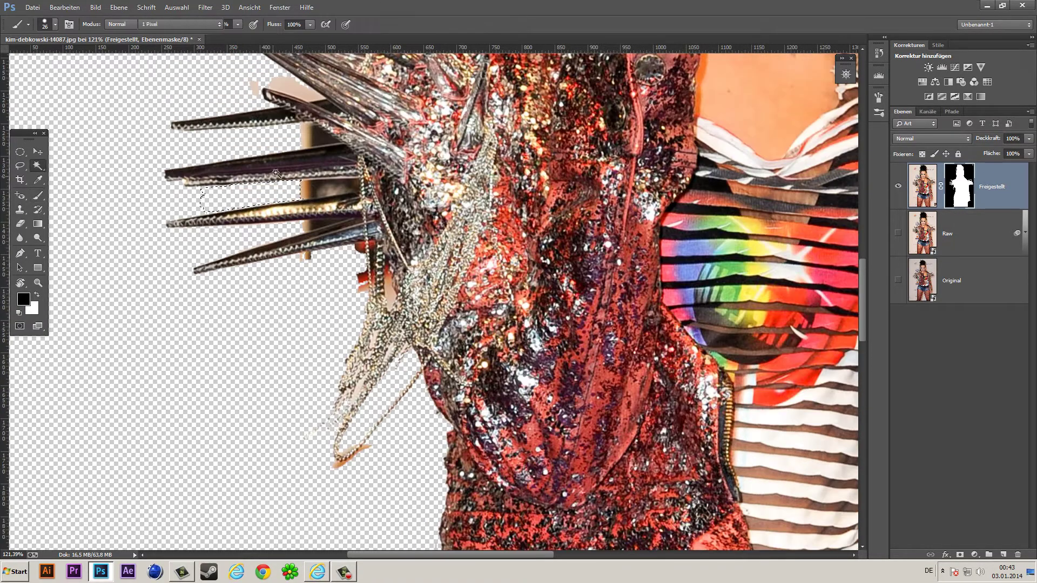
{"action": "key", "text": "w"}
{"action": "scroll", "coordinate": [298, 205], "scroll_direction": "up", "scroll_amount": 2}
{"action": "scroll", "coordinate": [305, 196], "scroll_direction": "up", "scroll_amount": 3}
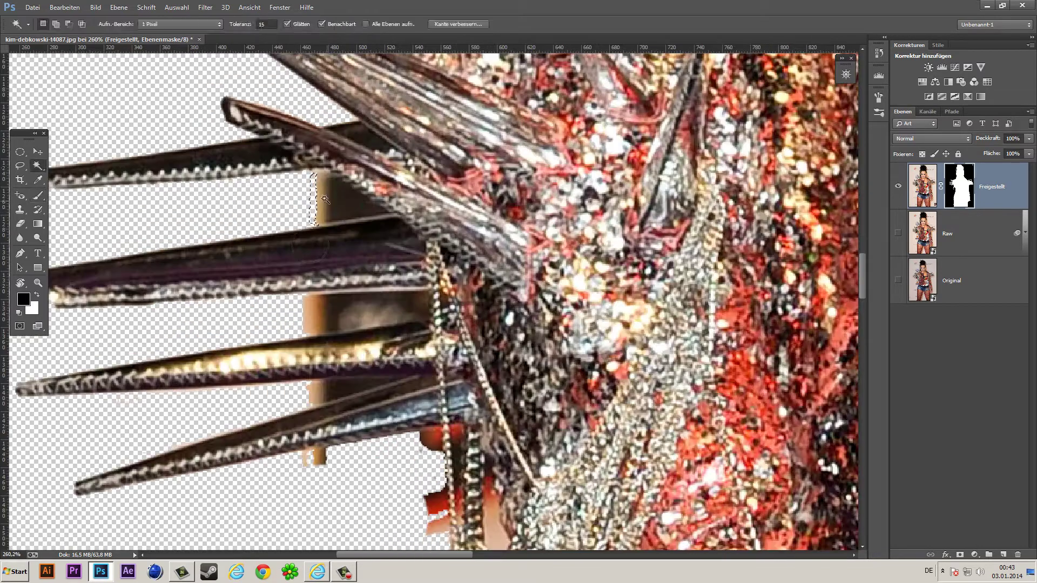
{"action": "key", "text": "b"}
- Mask away the brown edge and the grey patch between the spikes, then deselect
{"action": "key", "text": "bracketleft"}
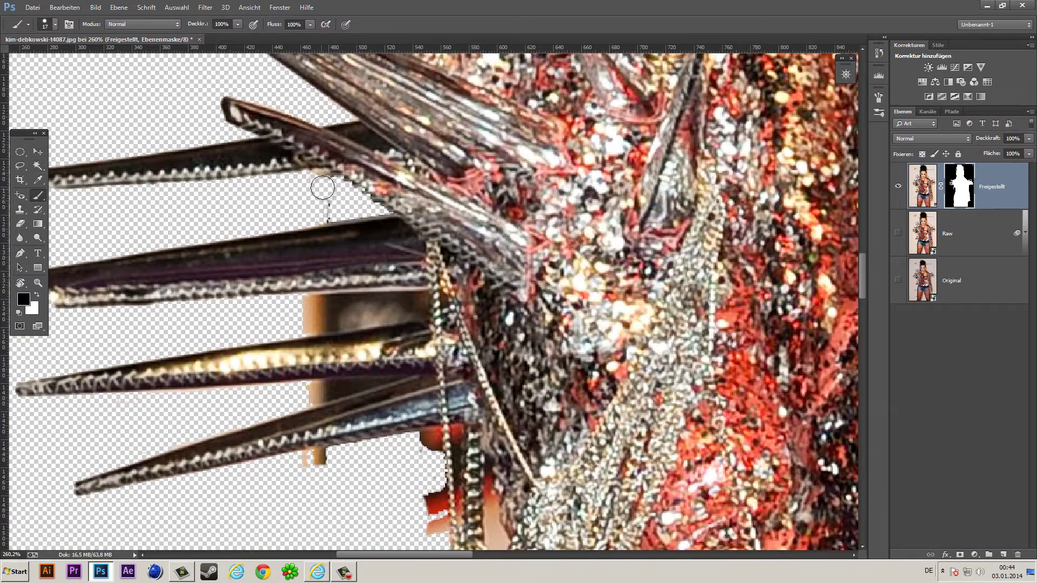
{"action": "key", "text": "w"}
{"action": "key", "text": "b"}
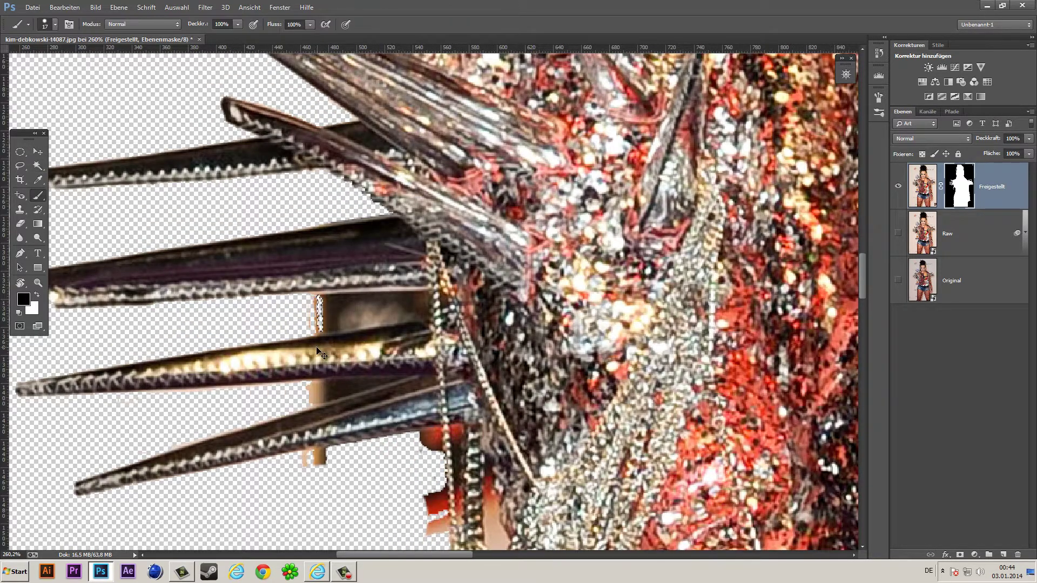
{"action": "scroll", "coordinate": [317, 336], "scroll_direction": "up", "scroll_amount": 2}
{"action": "right_click", "coordinate": [321, 313]}
{"action": "left_click_drag", "start_coordinate": [341, 302], "coordinate": [320, 331]}
{"action": "key", "text": "w"}
{"action": "left_click", "coordinate": [370, 303]}
{"action": "key", "text": "b"}
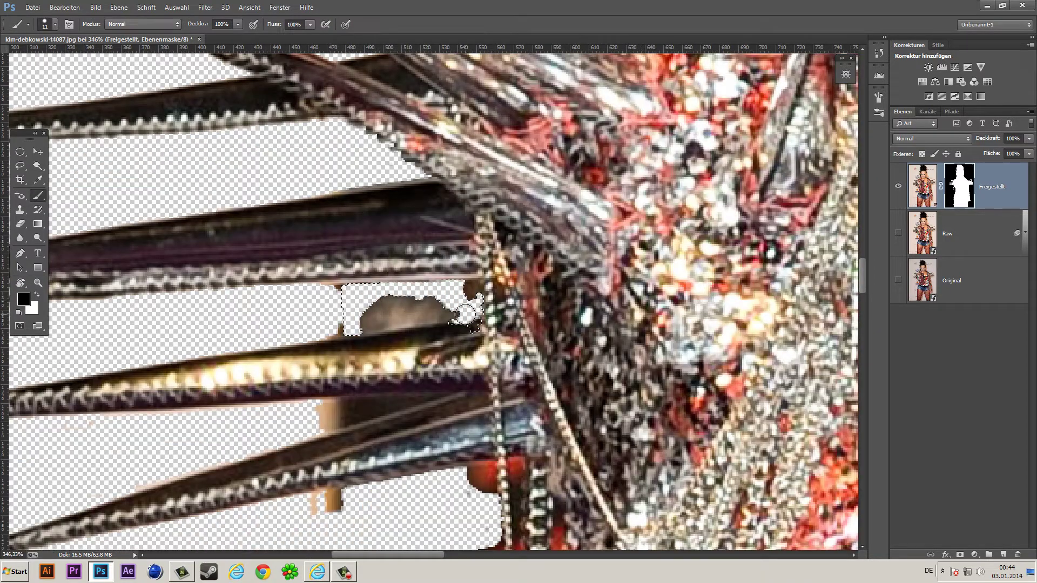
{"action": "mouse_move", "coordinate": [371, 302]}
{"action": "left_mouse_down"}
{"action": "mouse_move", "coordinate": [464, 313]}
{"action": "mouse_move", "coordinate": [455, 305]}
{"action": "left_mouse_up"}
{"action": "key", "text": "ctrl+d"}
- Trace a Pen path into a selection and refine the mask, toggling between hiding and restoring
{"action": "key", "text": "p"}
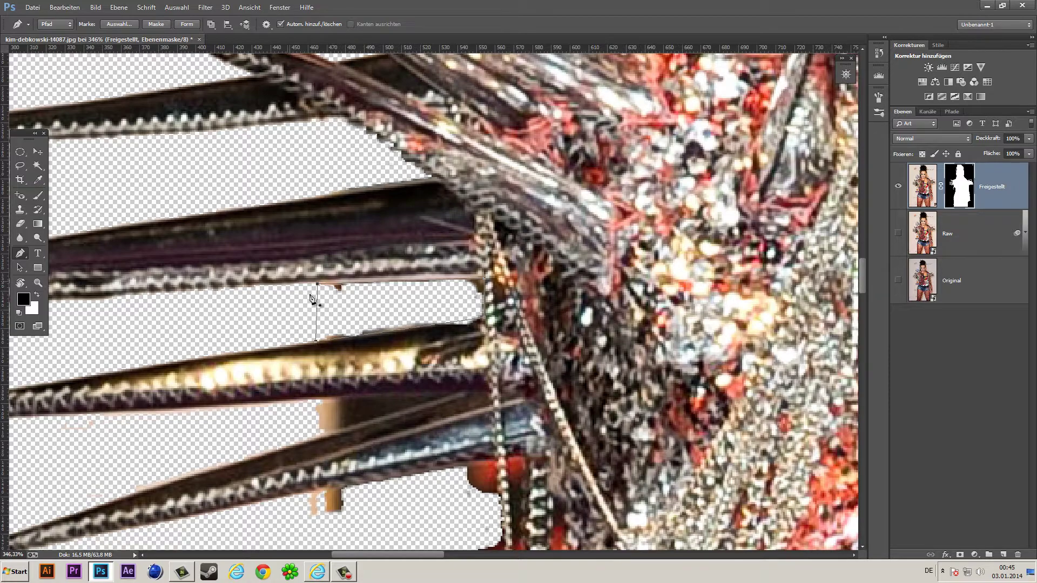
{"action": "key", "text": "ctrl+Return"}
{"action": "key", "text": "b"}
{"action": "scroll", "coordinate": [388, 297], "scroll_direction": "down", "scroll_amount": 5}
{"action": "scroll", "coordinate": [388, 297], "scroll_direction": "up", "scroll_amount": 4}
{"action": "key", "text": "x"}
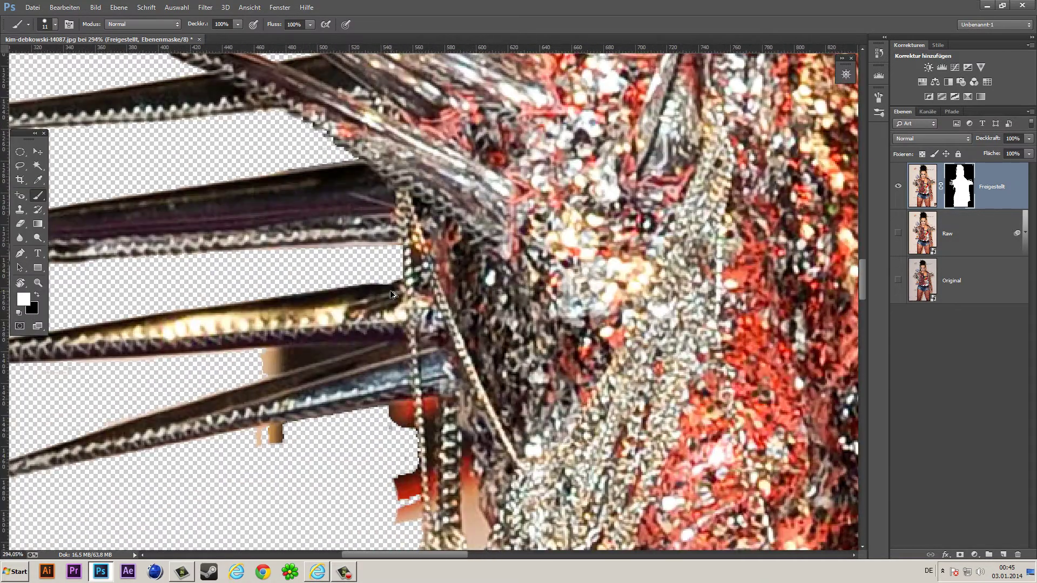
{"action": "scroll", "coordinate": [372, 286], "scroll_direction": "up", "scroll_amount": 2}
{"action": "scroll", "coordinate": [350, 277], "scroll_direction": "down", "scroll_amount": 3}
{"action": "scroll", "coordinate": [350, 276], "scroll_direction": "up", "scroll_amount": 5}
{"action": "key", "text": "x"}
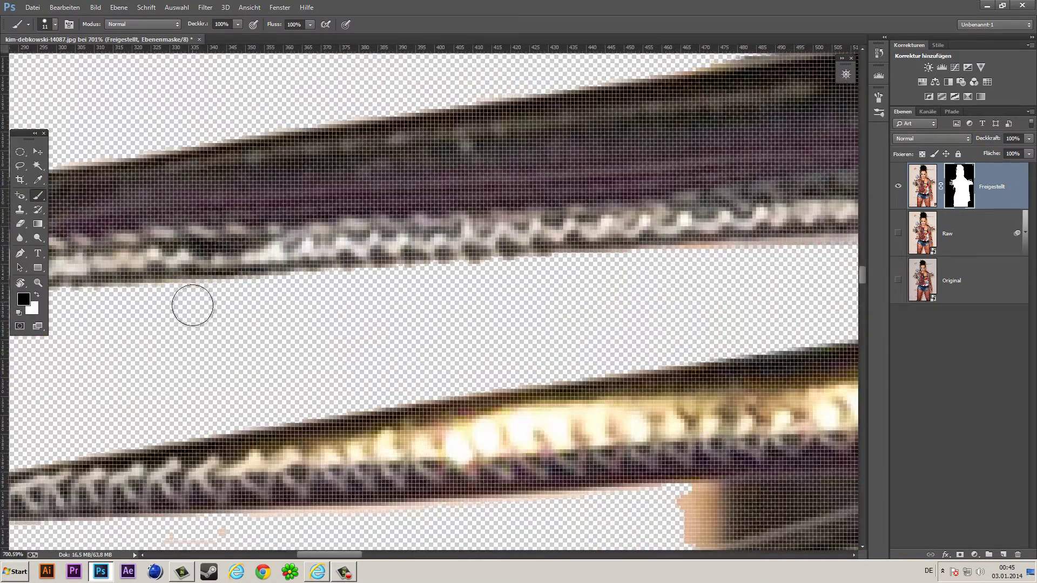
{"action": "scroll", "coordinate": [192, 306], "scroll_direction": "left", "scroll_amount": 3}
- Magic Wand-select the dark patches below and between the spikes on the left side
{"action": "scroll", "coordinate": [504, 289], "scroll_direction": "down", "scroll_amount": 10}
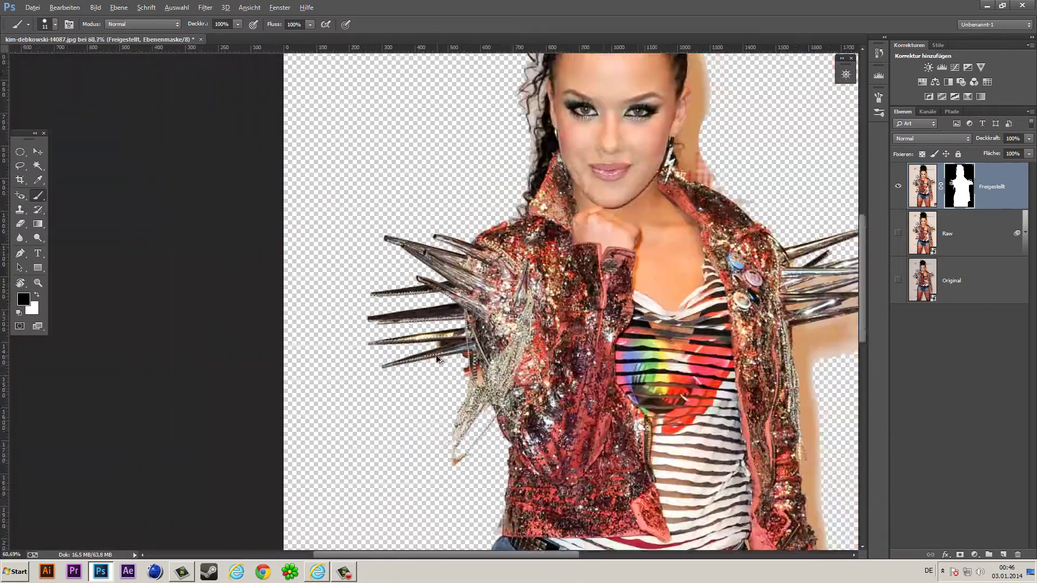
{"action": "scroll", "coordinate": [436, 355], "scroll_direction": "up", "scroll_amount": 9}
{"action": "scroll", "coordinate": [183, 253], "scroll_direction": "right", "scroll_amount": 5}
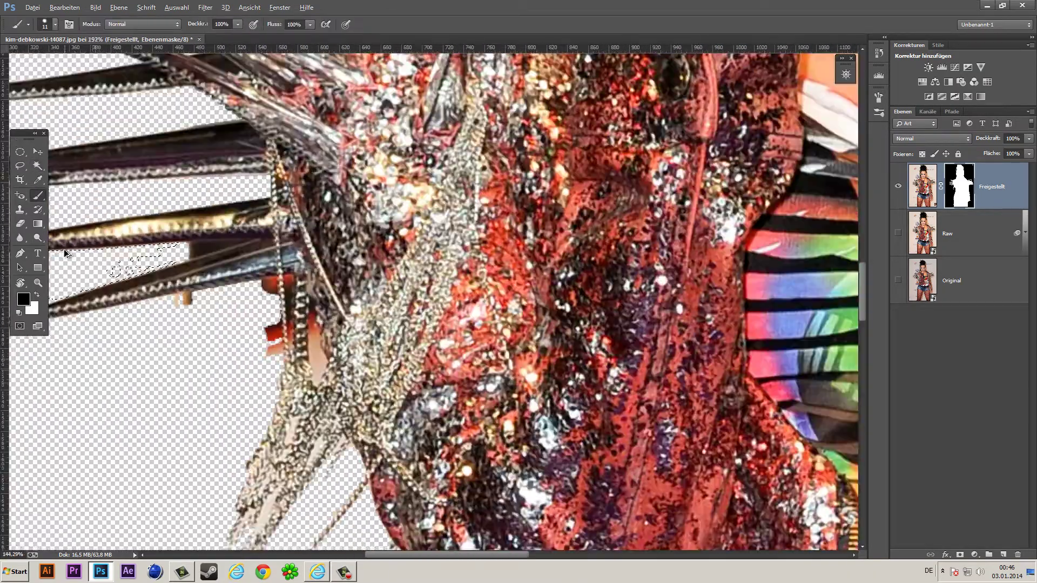
{"action": "scroll", "coordinate": [182, 253], "scroll_direction": "right", "scroll_amount": 5}
{"action": "scroll", "coordinate": [224, 261], "scroll_direction": "left", "scroll_amount": 10}
{"action": "key", "text": "w"}
{"action": "scroll", "coordinate": [311, 265], "scroll_direction": "down", "scroll_amount": 1}
{"action": "left_click", "coordinate": [311, 264]}
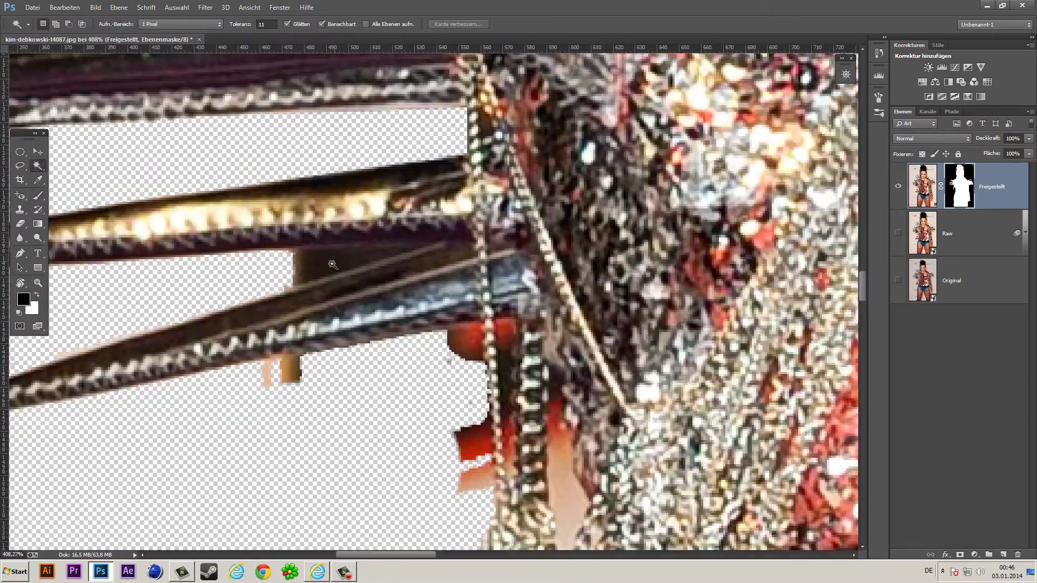
{"action": "left_click", "coordinate": [332, 265]}
{"action": "key", "text": "b"}
- Pan around the spikes and check the brush size, bringing Photoshop back in front of the browser
{"action": "scroll", "coordinate": [380, 254], "scroll_direction": "up", "scroll_amount": 1}
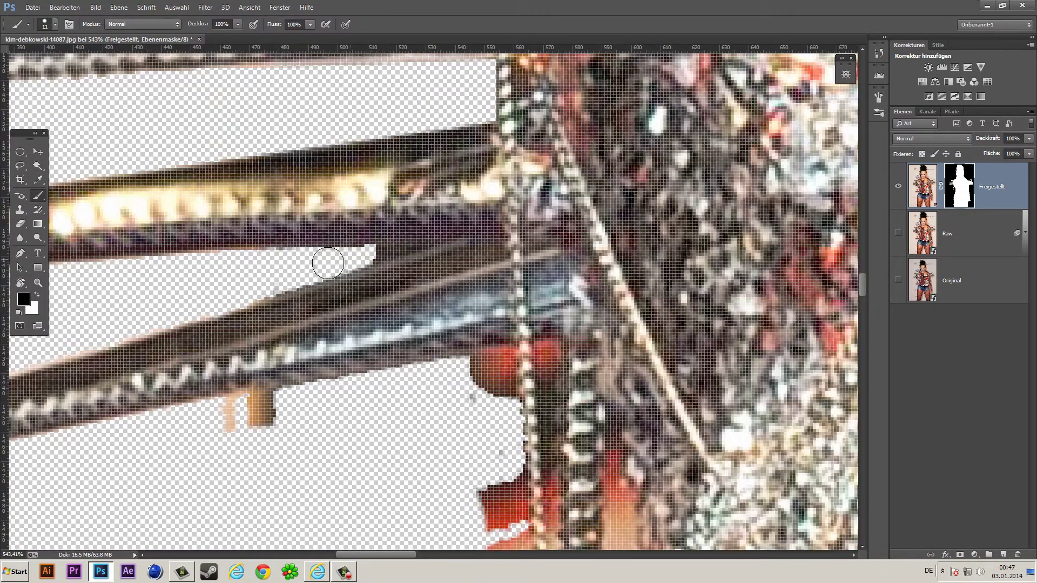
{"action": "scroll", "coordinate": [328, 262], "scroll_direction": "right", "scroll_amount": 5}
{"action": "scroll", "coordinate": [328, 262], "scroll_direction": "left", "scroll_amount": 5}
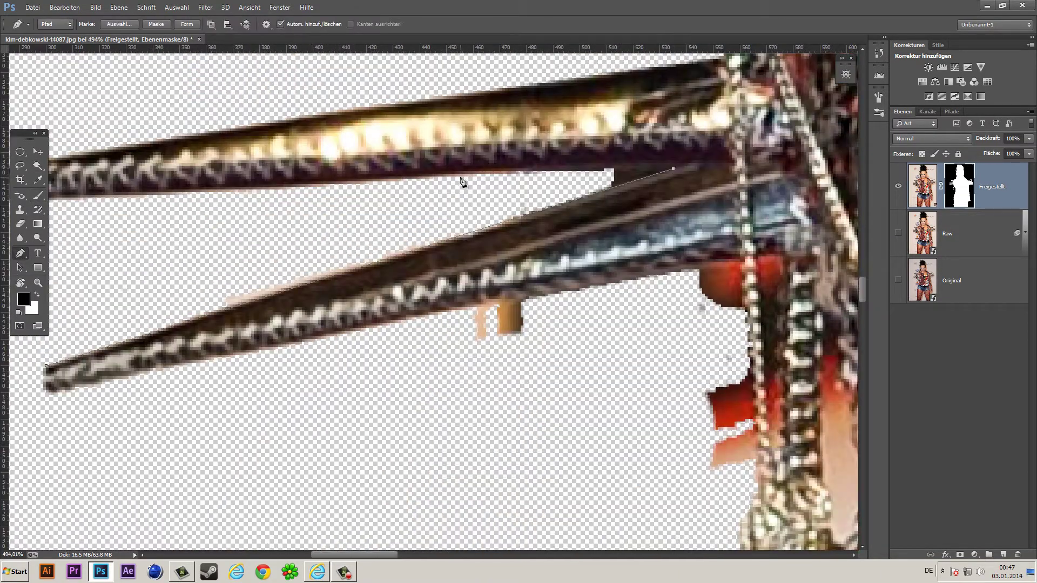
{"action": "scroll", "coordinate": [72, 204], "scroll_direction": "right", "scroll_amount": 5}
{"action": "scroll", "coordinate": [81, 213], "scroll_direction": "left", "scroll_amount": 5}
{"action": "scroll", "coordinate": [86, 220], "scroll_direction": "up", "scroll_amount": 3}
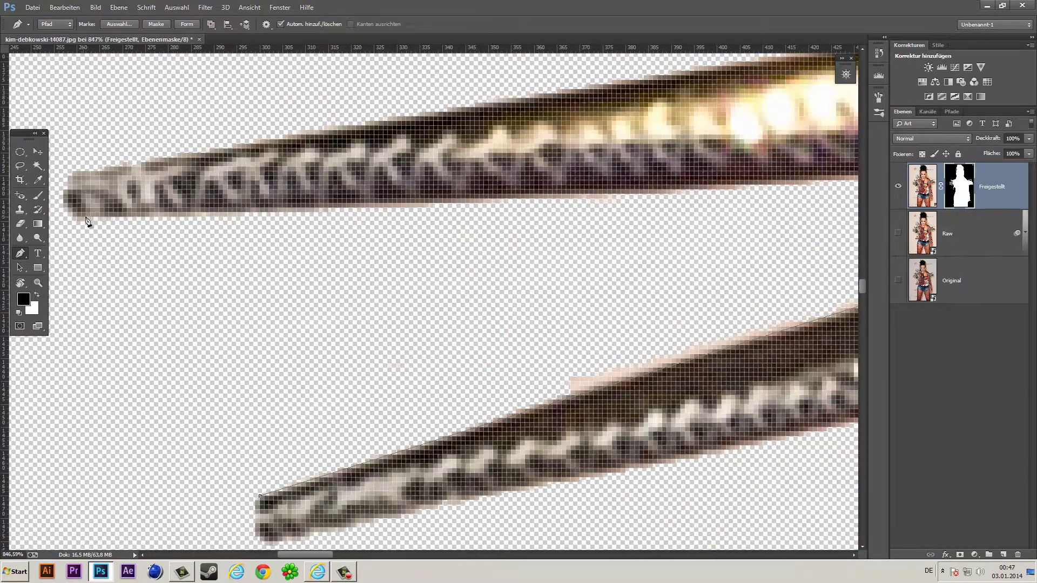
{"action": "scroll", "coordinate": [261, 499], "scroll_direction": "down", "scroll_amount": 3}
{"action": "right_click", "coordinate": [405, 117]}
{"action": "key", "text": "Escape"}
{"action": "scroll", "coordinate": [282, 365], "scroll_direction": "down", "scroll_amount": 3}
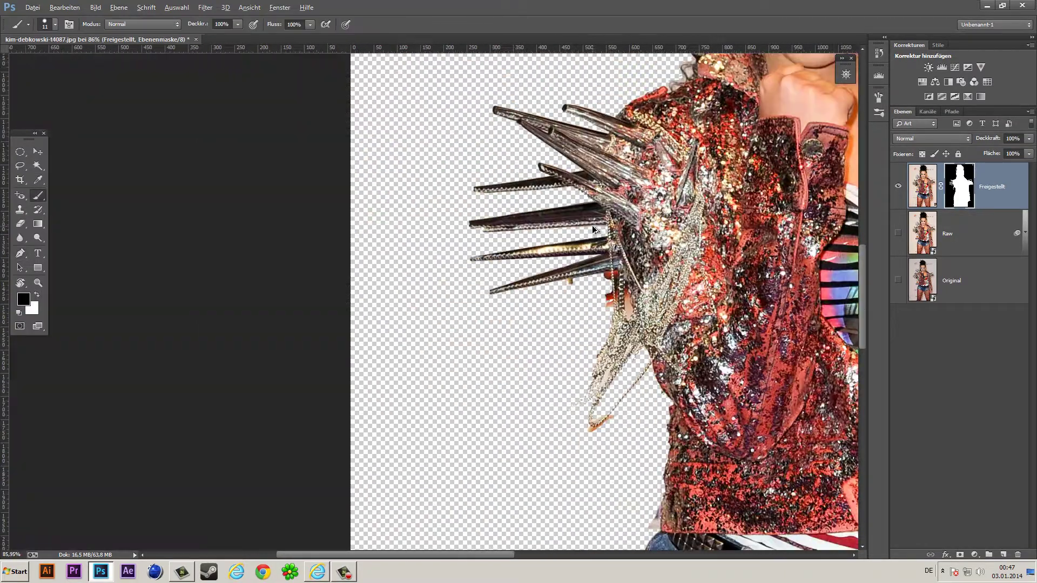
{"action": "key", "text": "b"}
{"action": "left_click", "coordinate": [317, 572]}
{"action": "scroll", "coordinate": [465, 545], "scroll_direction": "up", "scroll_amount": 4}
{"action": "scroll", "coordinate": [381, 270], "scroll_direction": "up", "scroll_amount": 6}
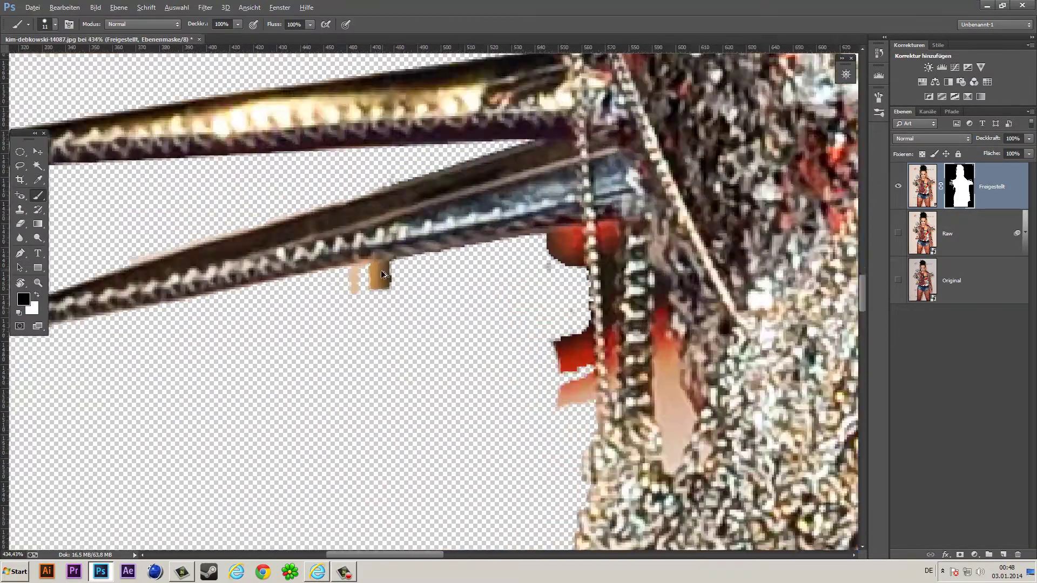
{"action": "right_click", "coordinate": [643, 245]}
{"action": "key", "text": "Escape"}
{"action": "scroll", "coordinate": [654, 384], "scroll_direction": "down", "scroll_amount": 4}
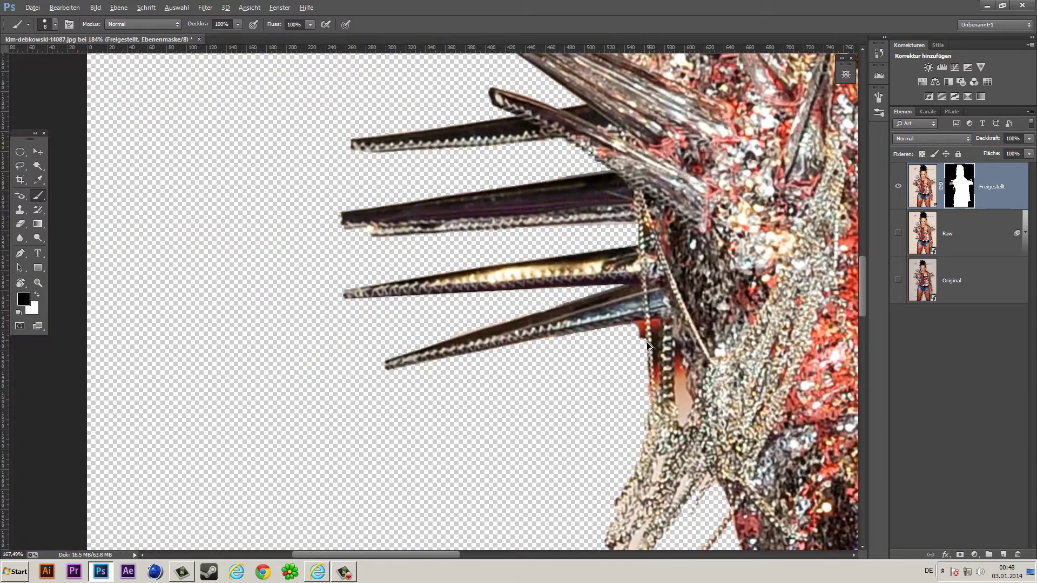
{"action": "scroll", "coordinate": [647, 342], "scroll_direction": "down", "scroll_amount": 2}
- Paint out the background fringe beside the chain on the mask
{"action": "key", "text": "w"}
{"action": "scroll", "coordinate": [670, 383], "scroll_direction": "up", "scroll_amount": 4}
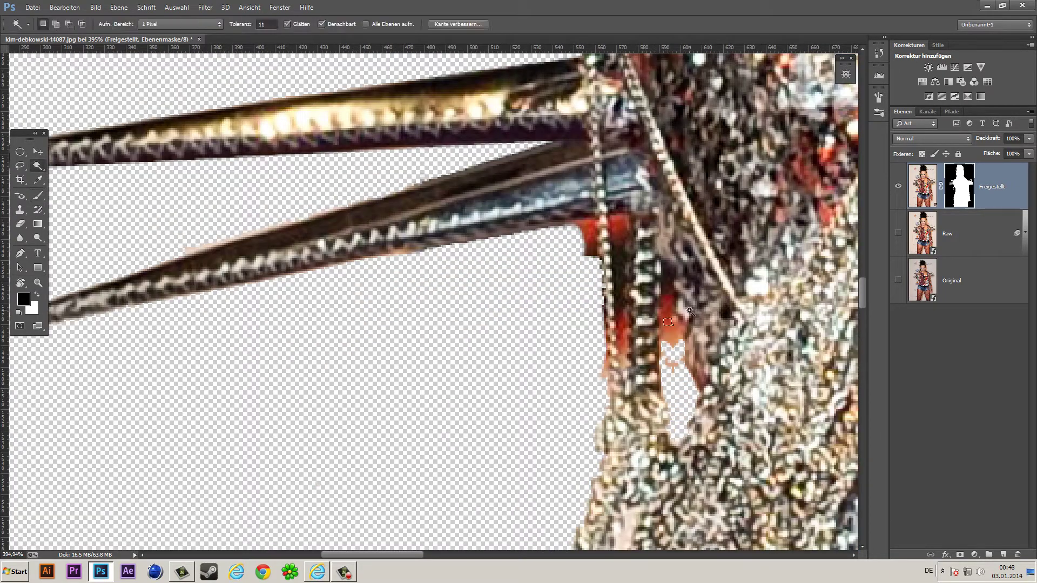
{"action": "key", "text": "b"}
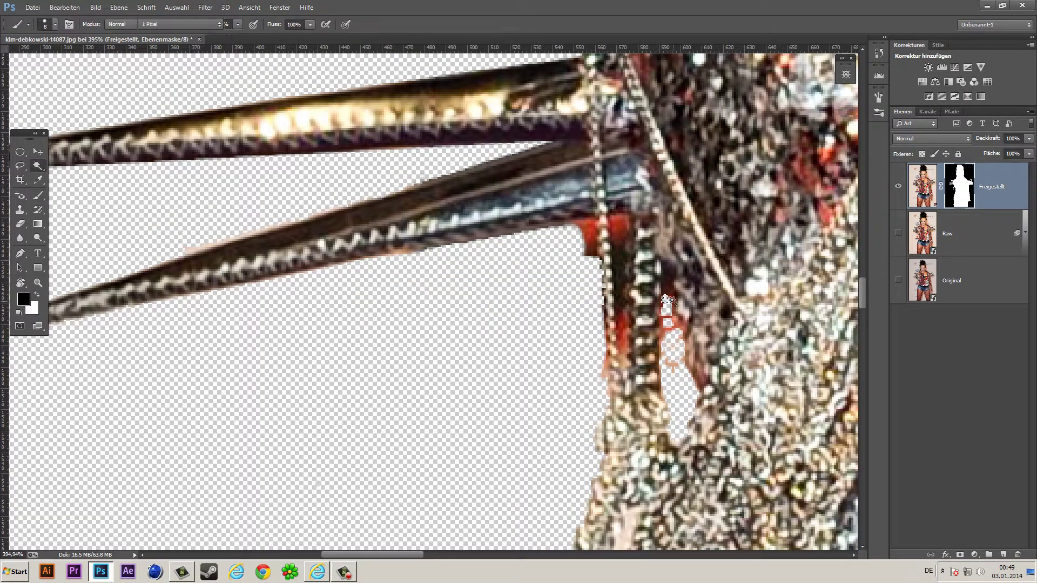
{"action": "scroll", "coordinate": [674, 335], "scroll_direction": "up", "scroll_amount": 4}
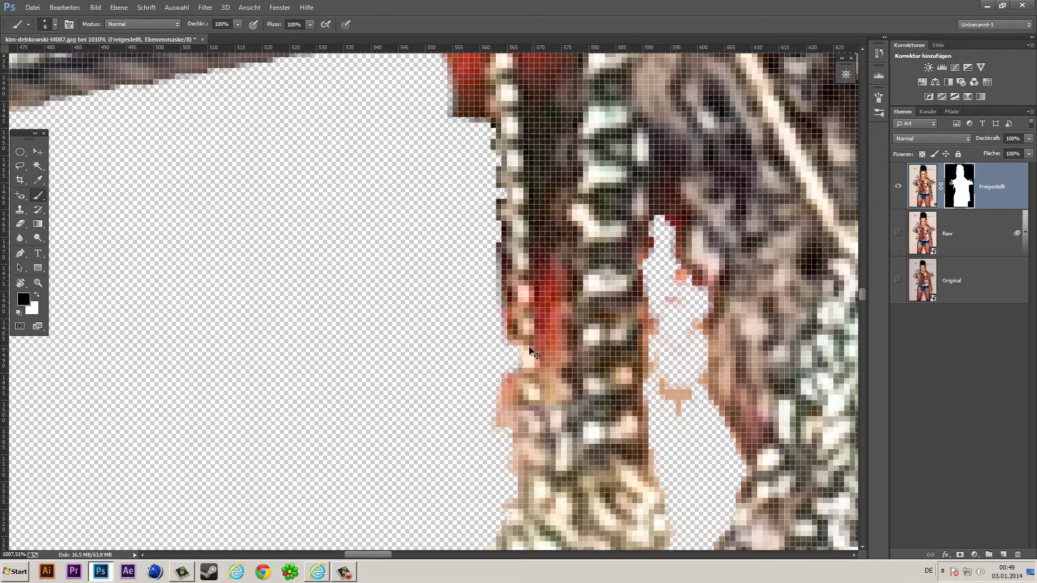
{"action": "left_click_drag", "start_coordinate": [668, 288], "coordinate": [691, 303]}
- With a smaller brush, paint away the red fringe below the spike and the pale spot by the chain
{"action": "right_click", "coordinate": [671, 250]}
{"action": "key", "text": "Return"}
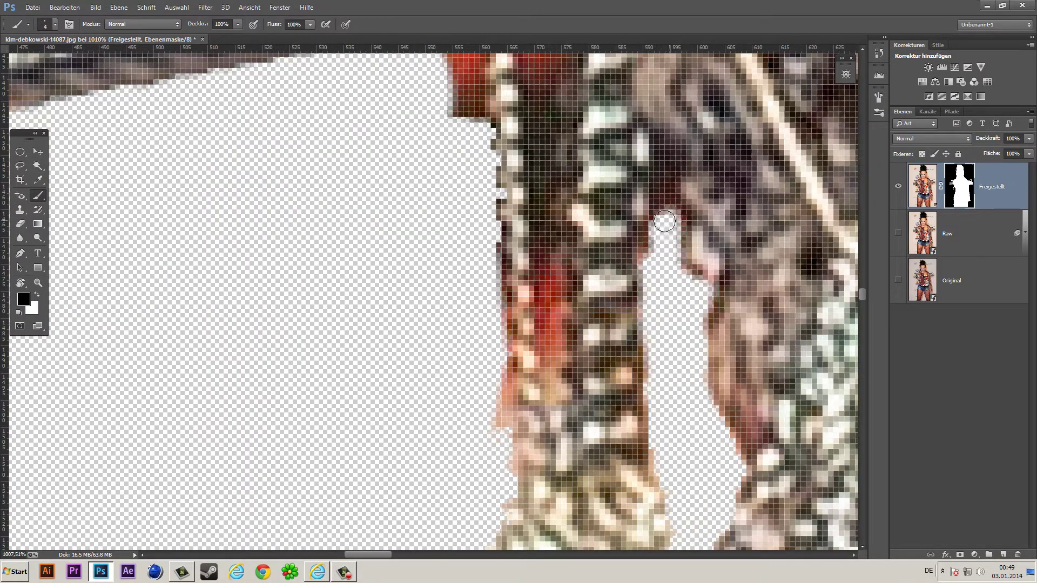
{"action": "scroll", "coordinate": [664, 221], "scroll_direction": "down", "scroll_amount": 5}
{"action": "scroll", "coordinate": [540, 276], "scroll_direction": "up", "scroll_amount": 2}
{"action": "scroll", "coordinate": [540, 275], "scroll_direction": "up", "scroll_amount": 4}
{"action": "scroll", "coordinate": [549, 275], "scroll_direction": "up", "scroll_amount": 1}
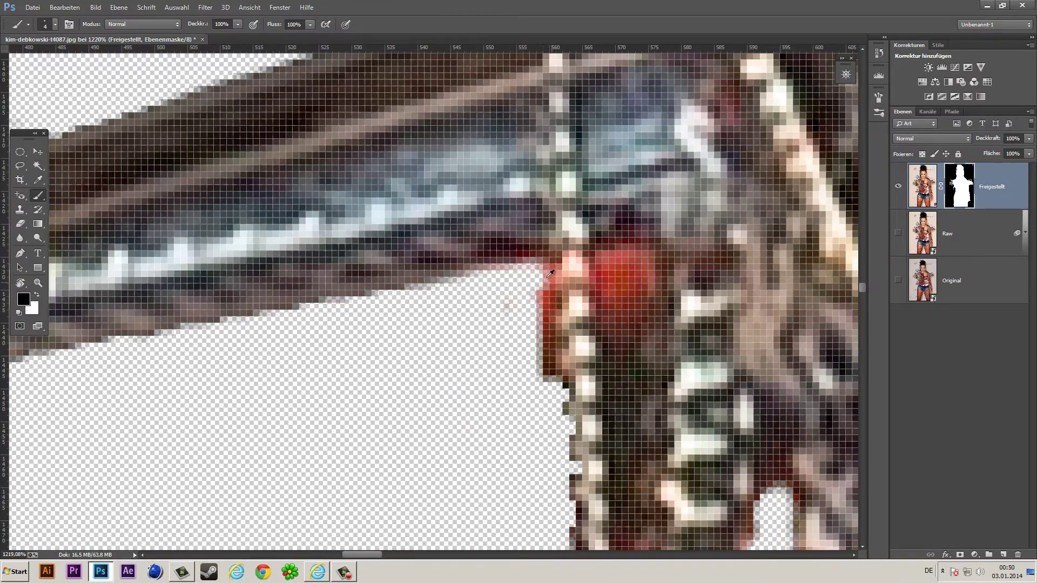
{"action": "mouse_move", "coordinate": [516, 281]}
{"action": "left_mouse_down"}
{"action": "mouse_move", "coordinate": [610, 275]}
{"action": "mouse_move", "coordinate": [637, 259]}
{"action": "left_mouse_up"}
{"action": "scroll", "coordinate": [675, 237], "scroll_direction": "down", "scroll_amount": 3}
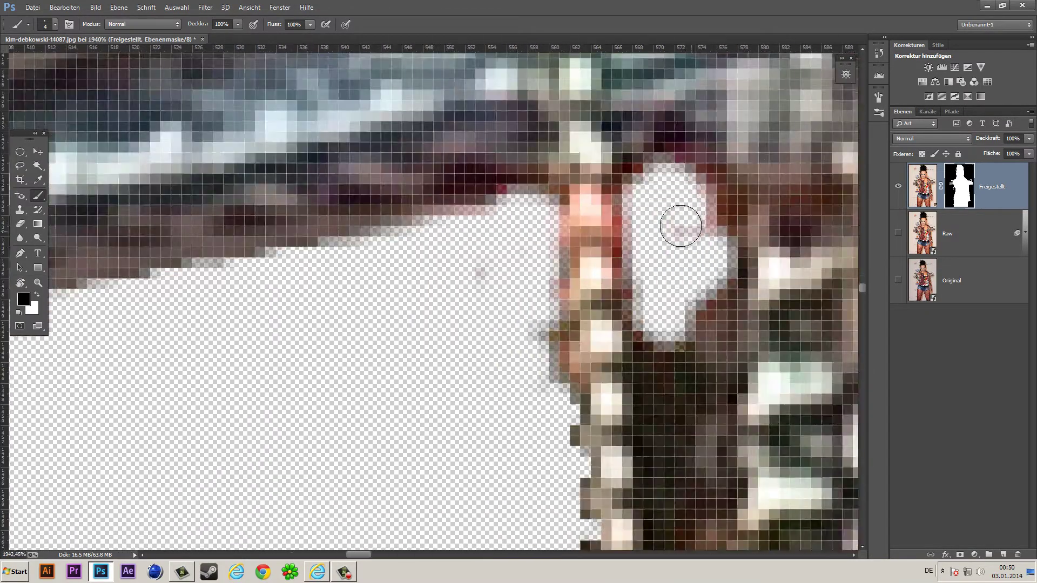
{"action": "scroll", "coordinate": [709, 365], "scroll_direction": "up", "scroll_amount": 1}
{"action": "scroll", "coordinate": [708, 364], "scroll_direction": "up", "scroll_amount": 1}
{"action": "left_click_drag", "start_coordinate": [705, 346], "coordinate": [701, 231]}
- Magic Wand-select the pale strips inside the chain loop and paint them out of the mask
{"action": "scroll", "coordinate": [707, 251], "scroll_direction": "down", "scroll_amount": 5}
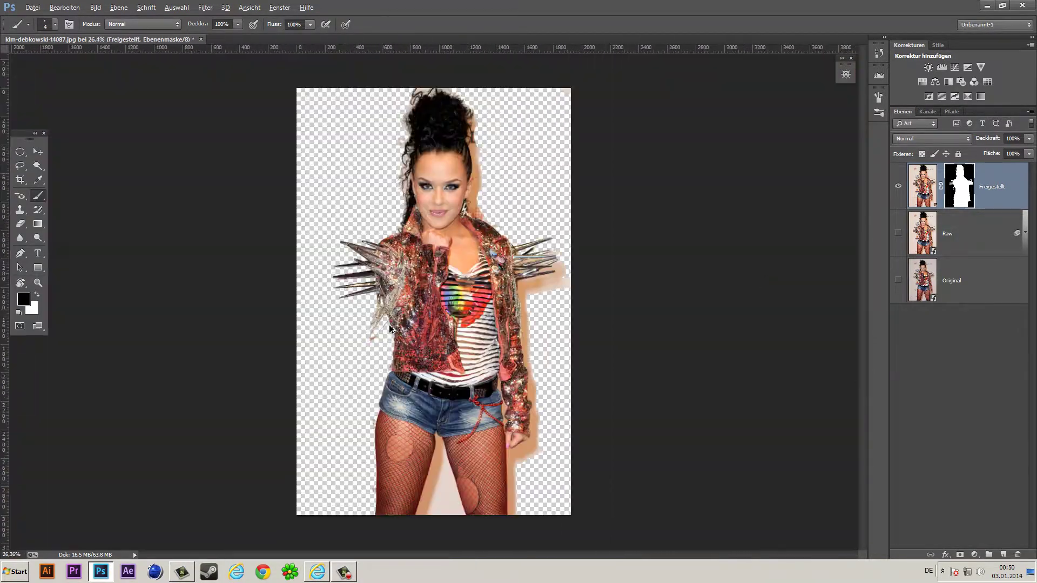
{"action": "scroll", "coordinate": [347, 361], "scroll_direction": "up", "scroll_amount": 4}
{"action": "key", "text": "w"}
{"action": "left_click", "coordinate": [340, 353]}
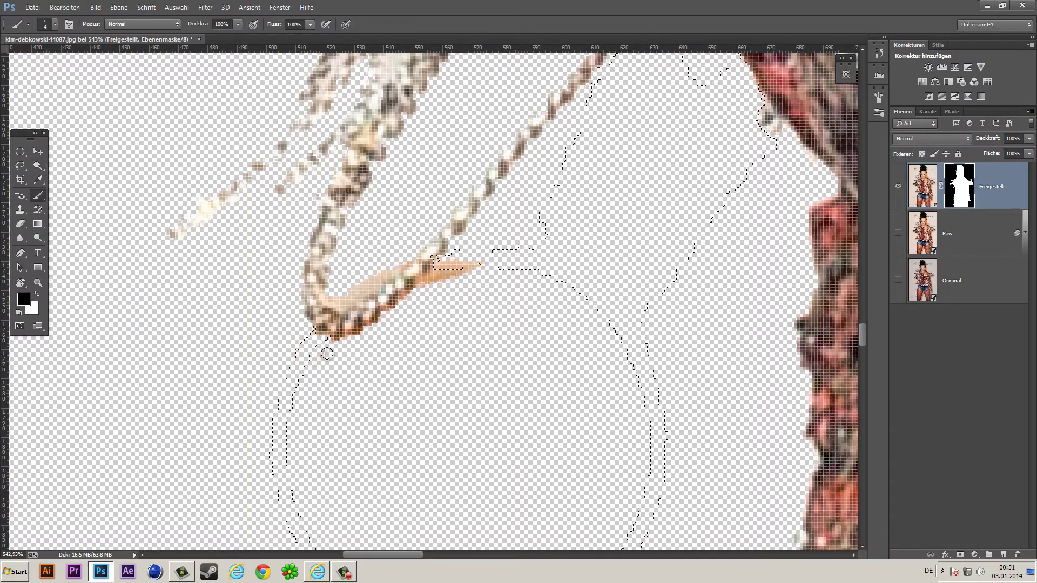
{"action": "left_click", "coordinate": [436, 281]}
{"action": "key", "text": "b"}
{"action": "left_click_drag", "start_coordinate": [493, 262], "coordinate": [567, 303]}
{"action": "key", "text": "ctrl+d"}
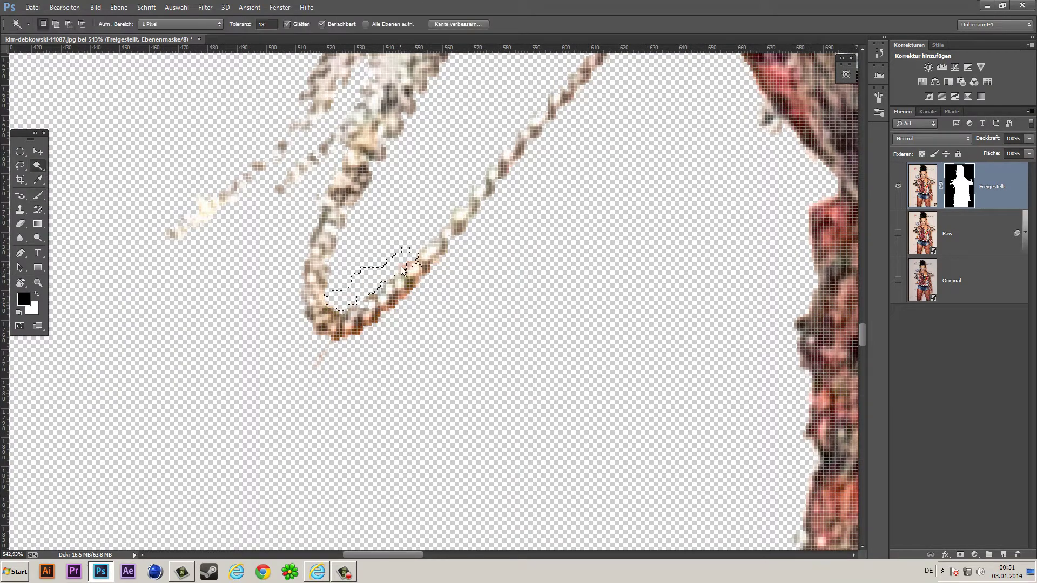
- Resize the brush and paint out the next pale patch in the chains
{"action": "scroll", "coordinate": [268, 249], "scroll_direction": "down", "scroll_amount": 5}
{"action": "scroll", "coordinate": [569, 197], "scroll_direction": "up", "scroll_amount": 4}
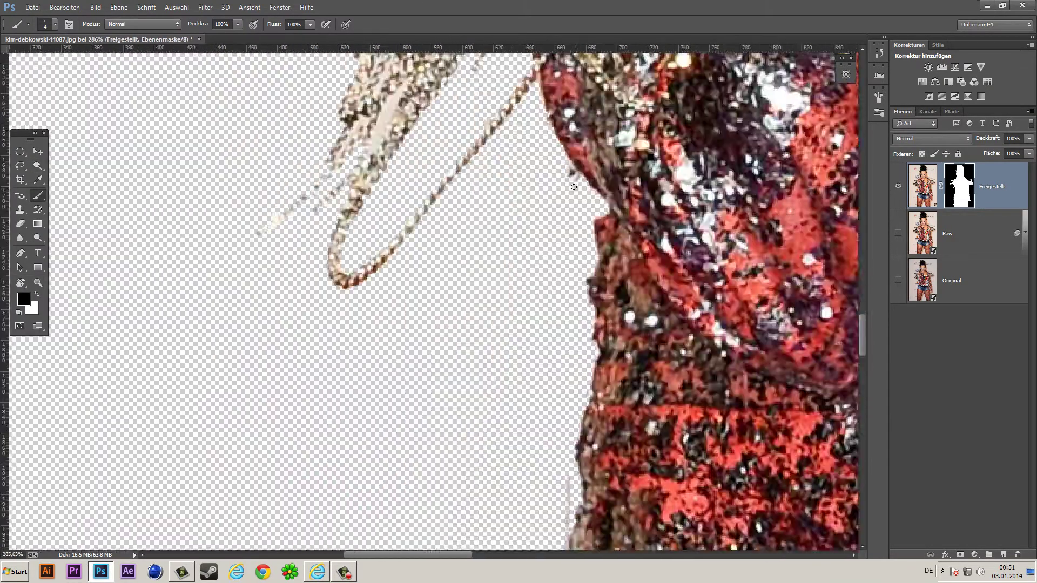
{"action": "scroll", "coordinate": [569, 197], "scroll_direction": "up", "scroll_amount": 1}
{"action": "scroll", "coordinate": [594, 226], "scroll_direction": "down", "scroll_amount": 5}
{"action": "scroll", "coordinate": [496, 250], "scroll_direction": "up", "scroll_amount": 4}
{"action": "key", "text": "w"}
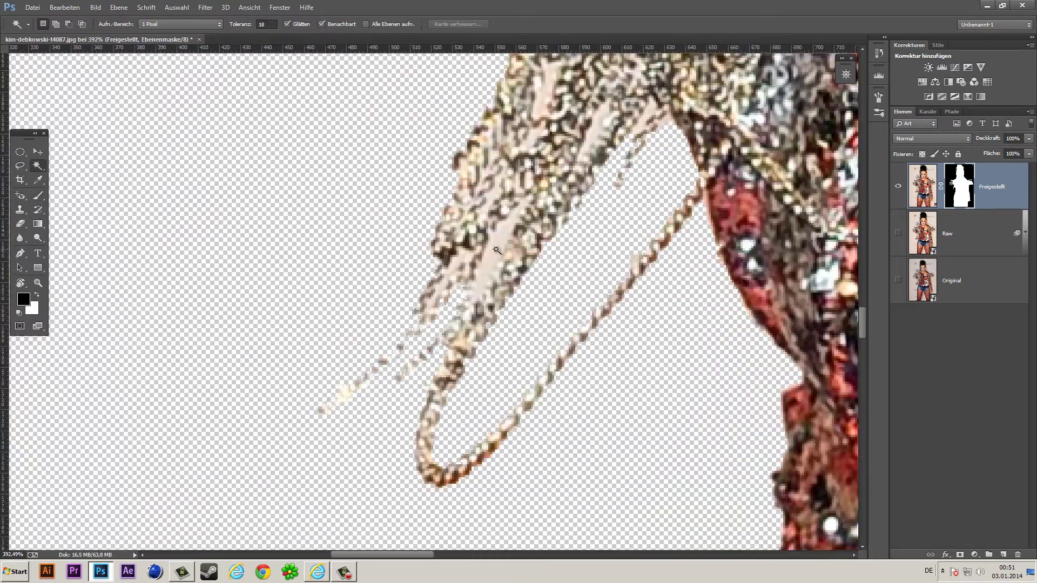
{"action": "key", "text": "b"}
{"action": "right_click", "coordinate": [501, 249]}
{"action": "key", "text": "ctrl+d"}
{"action": "key", "text": "w"}
{"action": "left_click", "coordinate": [455, 276]}
{"action": "mouse_move", "coordinate": [516, 213]}
{"action": "left_mouse_down"}
{"action": "mouse_move", "coordinate": [476, 283]}
{"action": "mouse_move", "coordinate": [429, 306]}
{"action": "left_mouse_up"}
{"action": "key", "text": "b"}
{"action": "key", "text": "ctrl+d"}
- Select and paint out the white strip higher in the chains, then select another small pale patch
{"action": "key", "text": "w"}
{"action": "left_click", "coordinate": [531, 138]}
{"action": "key", "text": "b"}
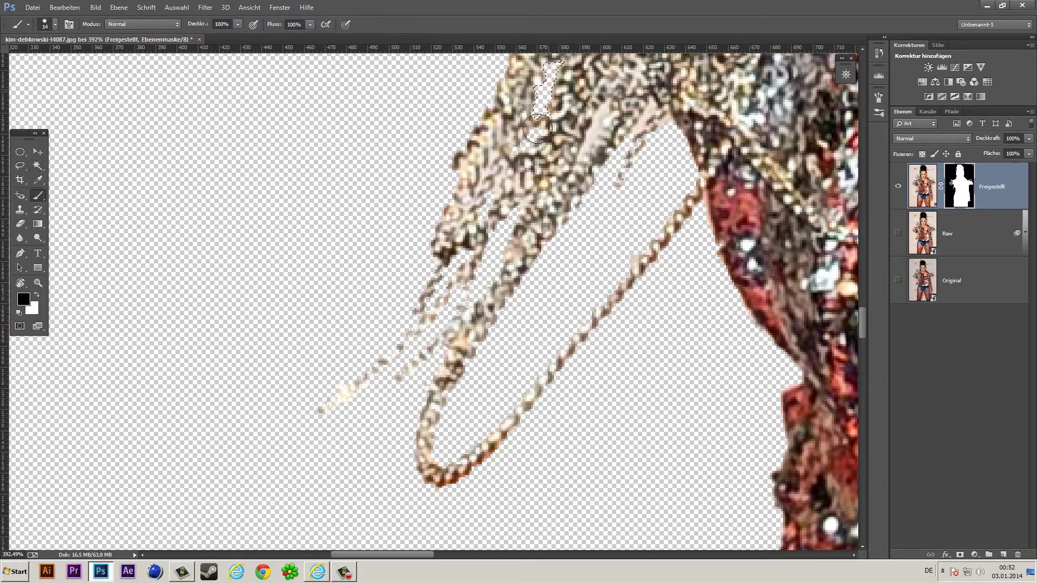
{"action": "left_click_drag", "start_coordinate": [537, 129], "coordinate": [549, 67]}
{"action": "key", "text": "ctrl+d"}
{"action": "key", "text": "w"}
{"action": "left_click", "coordinate": [653, 108]}
- Fit the whole image in the window and select the background between the legs
{"action": "key", "text": "ctrl+0"}
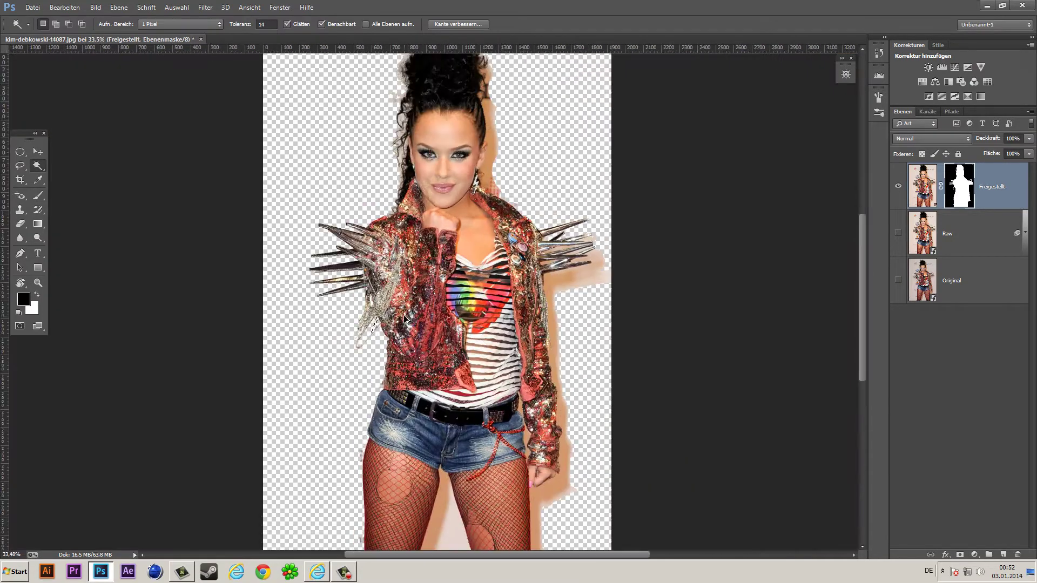
{"action": "scroll", "coordinate": [440, 500], "scroll_direction": "up", "scroll_amount": 3}
{"action": "left_click", "coordinate": [440, 500]}
- Paint black on the mask over the background between the legs and the strip along the thigh
{"action": "key", "text": "b"}
{"action": "scroll", "coordinate": [455, 484], "scroll_direction": "up", "scroll_amount": 4}
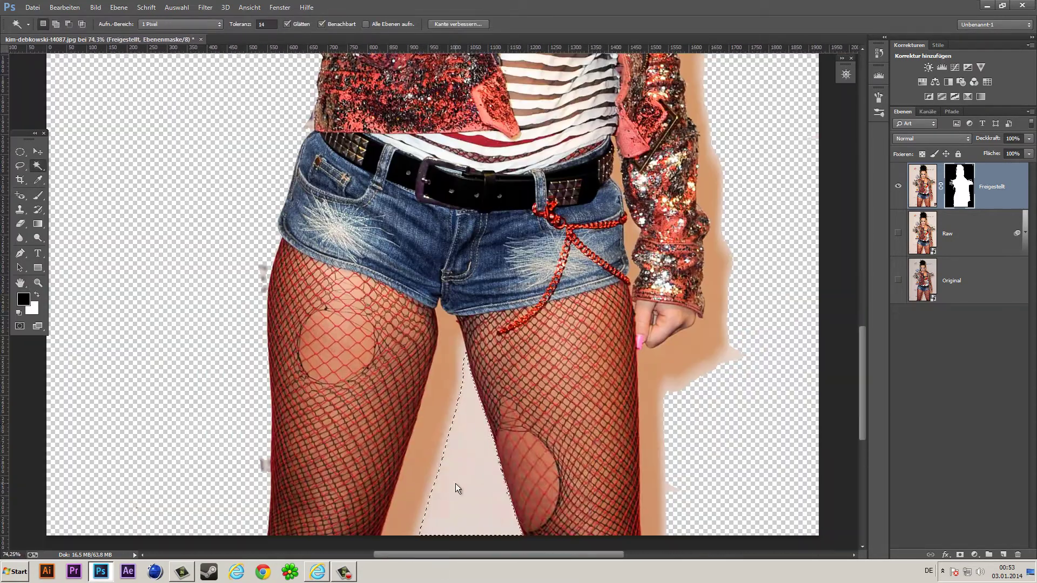
{"action": "left_click_drag", "start_coordinate": [439, 538], "coordinate": [404, 531]}
{"action": "scroll", "coordinate": [470, 342], "scroll_direction": "down", "scroll_amount": 3}
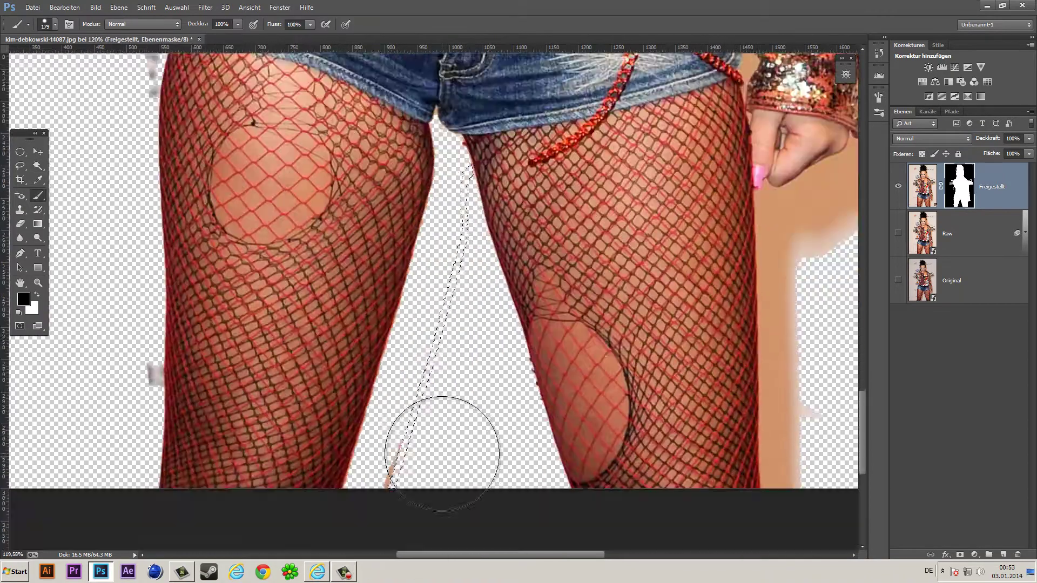
{"action": "scroll", "coordinate": [452, 370], "scroll_direction": "up", "scroll_amount": 5}
{"action": "left_click_drag", "start_coordinate": [232, 308], "coordinate": [248, 343]}
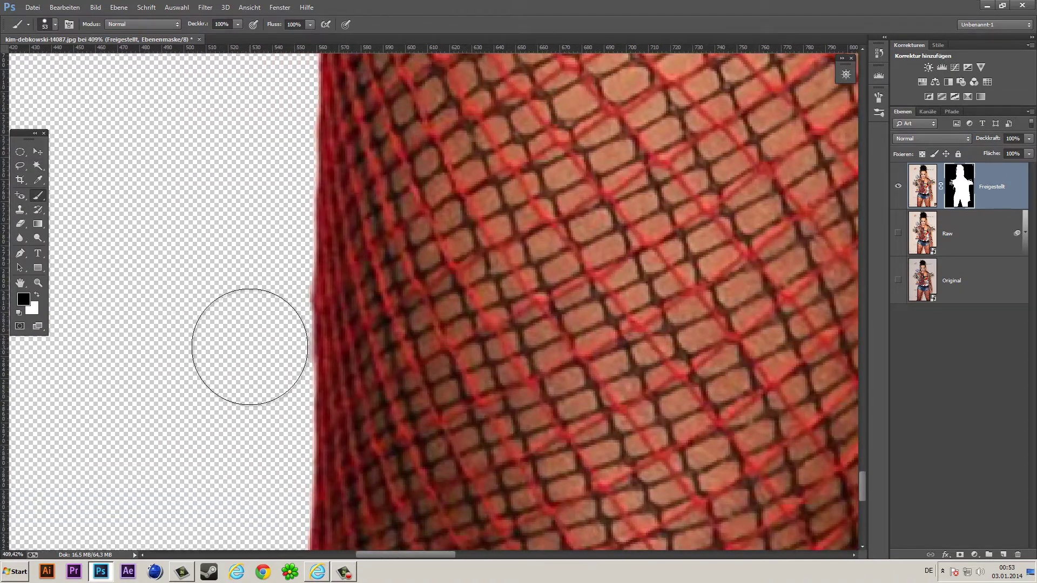
{"action": "scroll", "coordinate": [248, 343], "scroll_direction": "down", "scroll_amount": 4}
{"action": "scroll", "coordinate": [247, 315], "scroll_direction": "up", "scroll_amount": 3}
{"action": "scroll", "coordinate": [229, 250], "scroll_direction": "down", "scroll_amount": 5}
{"action": "scroll", "coordinate": [567, 277], "scroll_direction": "down", "scroll_amount": 3}
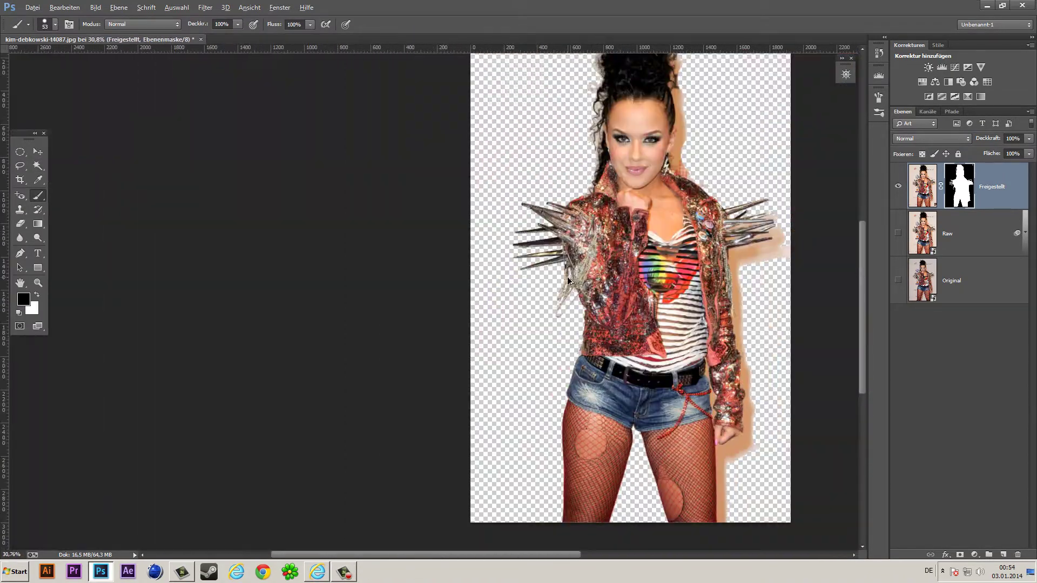
{"action": "scroll", "coordinate": [568, 286], "scroll_direction": "up", "scroll_amount": 10}
- With a fine brush at 100% opacity, paint out the fringe along the chain edge
{"action": "right_click", "coordinate": [425, 281]}
{"action": "left_click_drag", "start_coordinate": [238, 24], "coordinate": [199, 62]}
{"action": "right_click", "coordinate": [310, 202]}
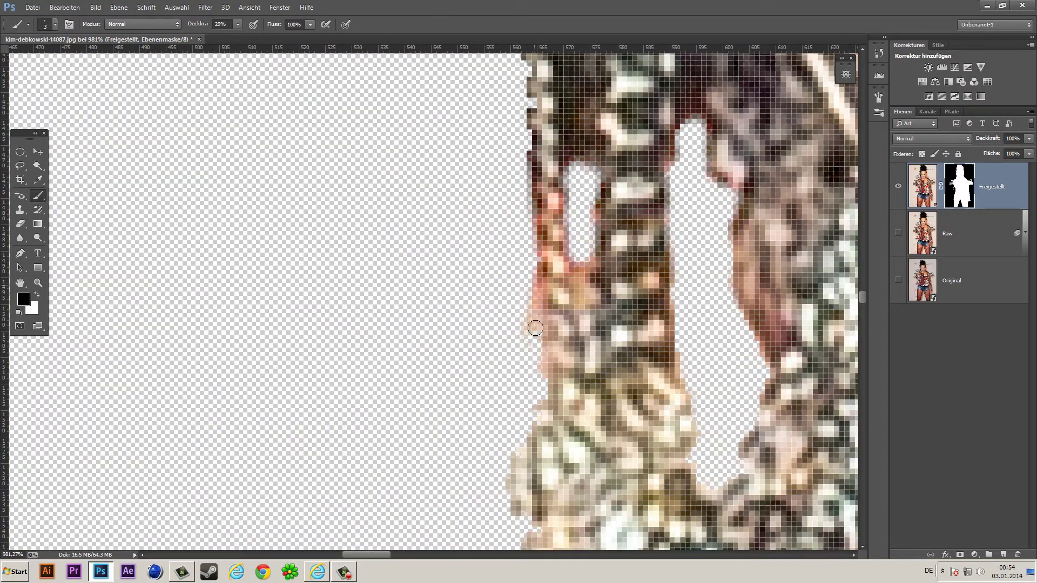
{"action": "key", "text": "0"}
{"action": "left_click_drag", "start_coordinate": [532, 289], "coordinate": [534, 346]}
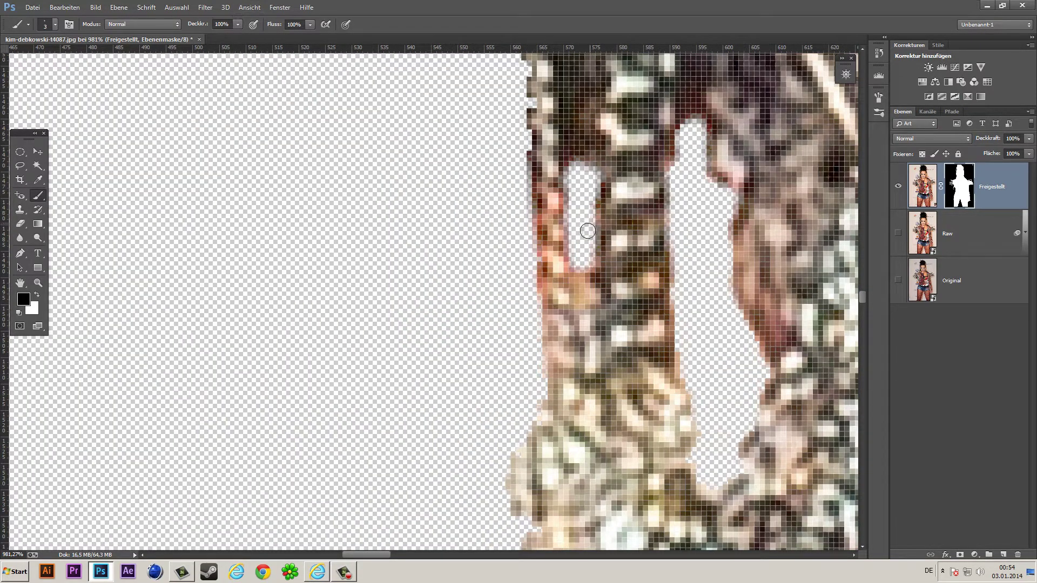
{"action": "scroll", "coordinate": [587, 231], "scroll_direction": "down", "scroll_amount": 3}
{"action": "scroll", "coordinate": [594, 377], "scroll_direction": "down", "scroll_amount": 3}
{"action": "scroll", "coordinate": [378, 427], "scroll_direction": "up", "scroll_amount": 4}
{"action": "scroll", "coordinate": [449, 273], "scroll_direction": "up", "scroll_amount": 3}
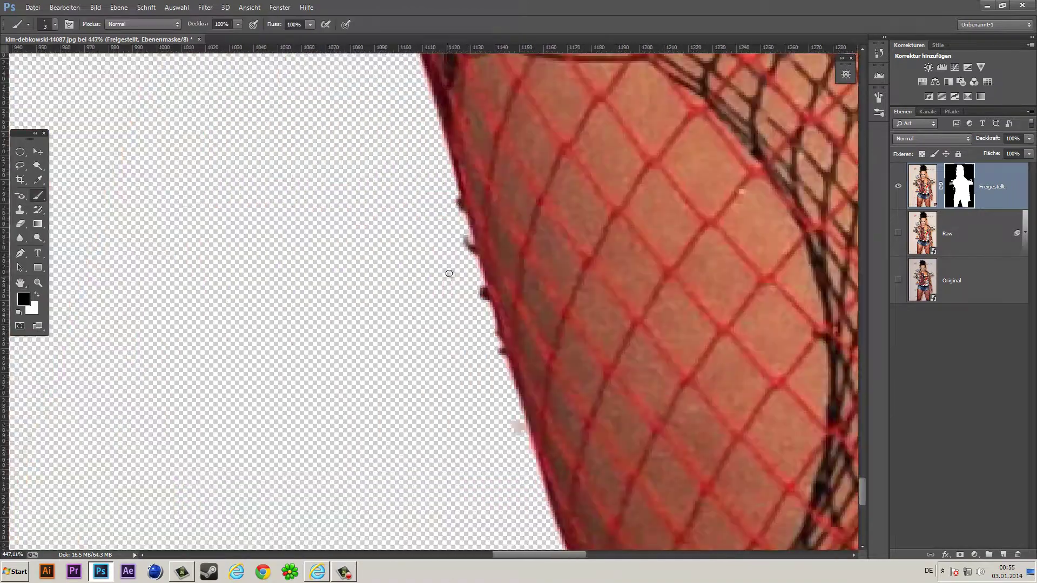
{"action": "scroll", "coordinate": [449, 273], "scroll_direction": "up", "scroll_amount": 3}
{"action": "scroll", "coordinate": [472, 220], "scroll_direction": "down", "scroll_amount": 3}
{"action": "scroll", "coordinate": [196, 138], "scroll_direction": "down", "scroll_amount": 5}
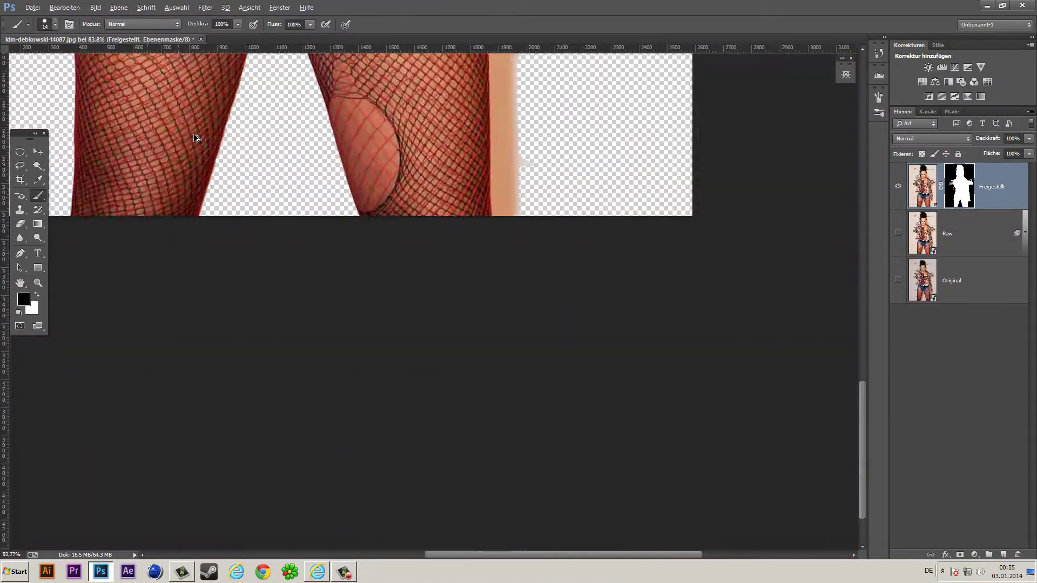
{"action": "scroll", "coordinate": [311, 436], "scroll_direction": "up", "scroll_amount": 5}
{"action": "scroll", "coordinate": [388, 238], "scroll_direction": "down", "scroll_amount": 1}
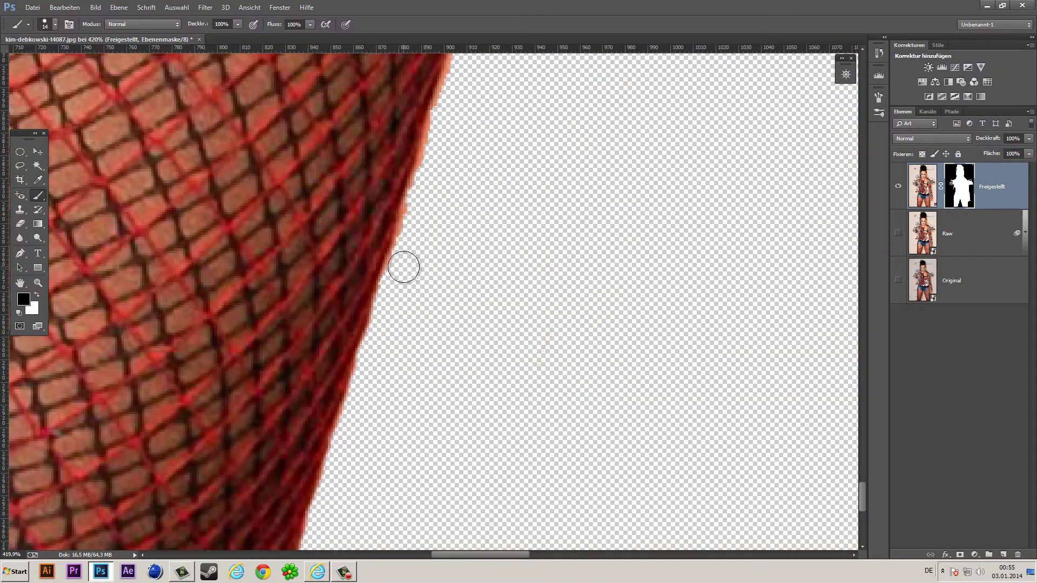
{"action": "scroll", "coordinate": [432, 184], "scroll_direction": "up", "scroll_amount": 2}
{"action": "scroll", "coordinate": [298, 216], "scroll_direction": "up", "scroll_amount": 2}
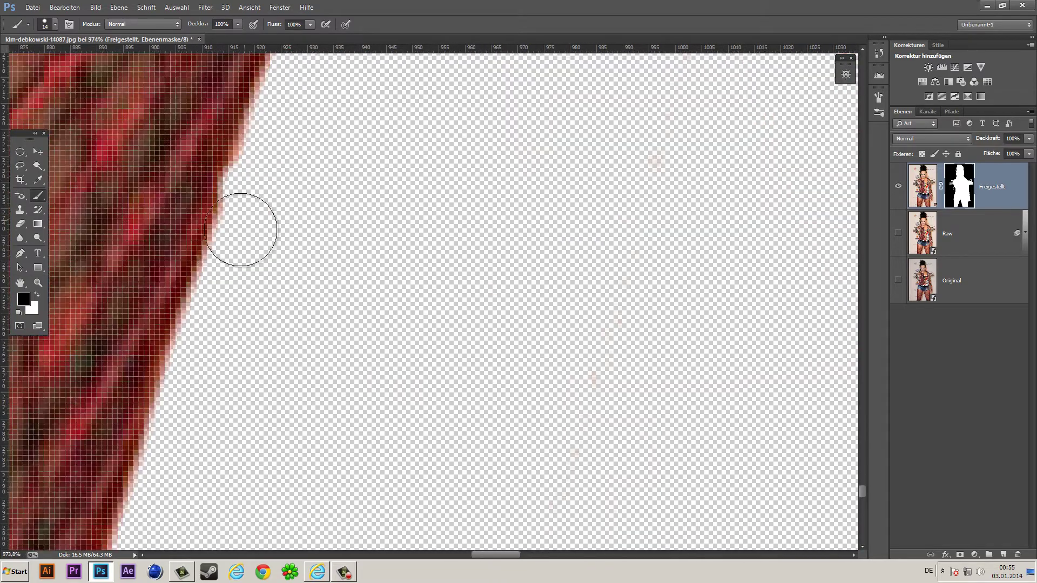
- Cancel an accidental transform and paint out the crotch fringe with a smaller brush
{"action": "key", "text": "ctrl+t"}
{"action": "scroll", "coordinate": [273, 204], "scroll_direction": "down", "scroll_amount": 5}
{"action": "key", "text": "Escape"}
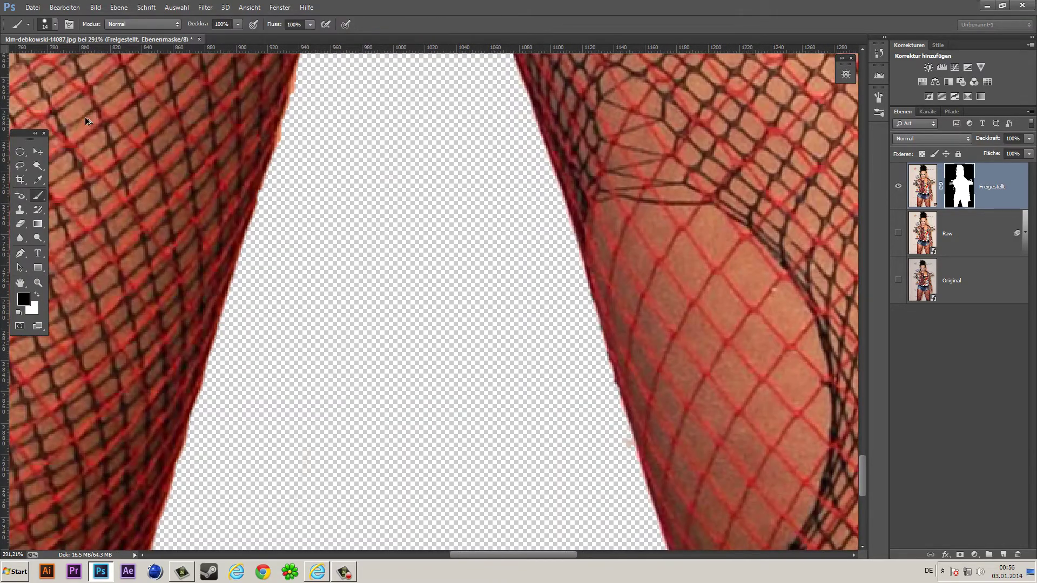
{"action": "scroll", "coordinate": [85, 117], "scroll_direction": "up", "scroll_amount": 3}
{"action": "scroll", "coordinate": [130, 161], "scroll_direction": "down", "scroll_amount": 3}
{"action": "scroll", "coordinate": [131, 161], "scroll_direction": "down", "scroll_amount": 3}
{"action": "scroll", "coordinate": [486, 400], "scroll_direction": "up", "scroll_amount": 4}
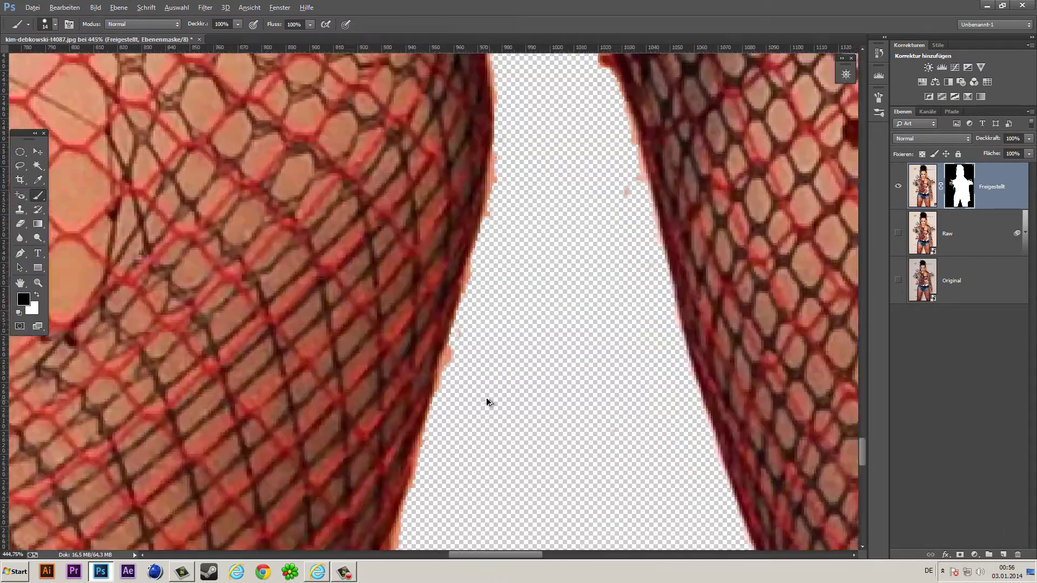
{"action": "scroll", "coordinate": [412, 432], "scroll_direction": "up", "scroll_amount": 2}
{"action": "scroll", "coordinate": [349, 495], "scroll_direction": "up", "scroll_amount": 2}
{"action": "scroll", "coordinate": [364, 447], "scroll_direction": "up", "scroll_amount": 2}
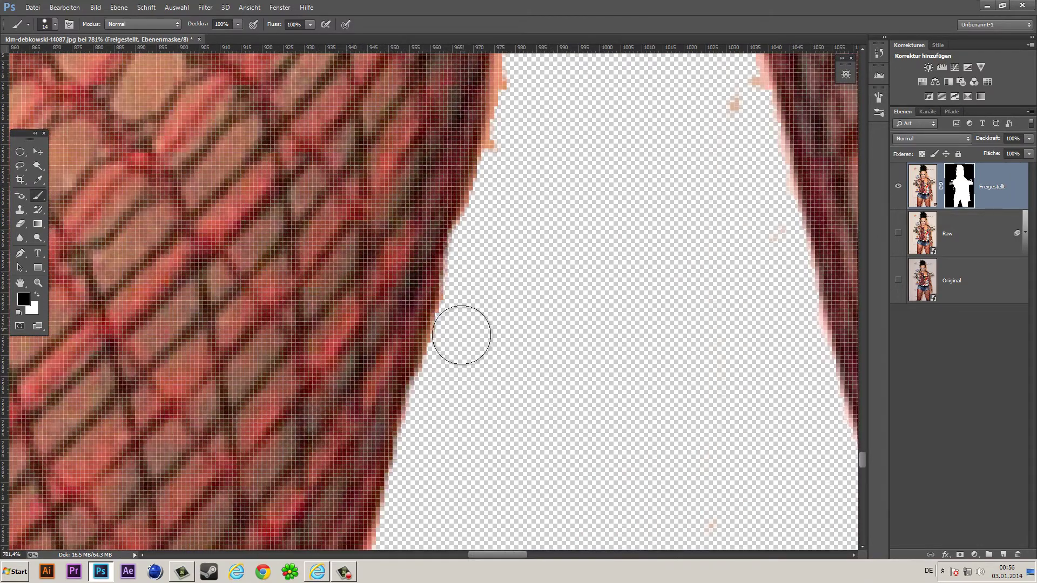
{"action": "scroll", "coordinate": [463, 336], "scroll_direction": "up", "scroll_amount": 2}
{"action": "scroll", "coordinate": [700, 91], "scroll_direction": "up", "scroll_amount": 2}
{"action": "scroll", "coordinate": [536, 373], "scroll_direction": "up", "scroll_amount": 2}
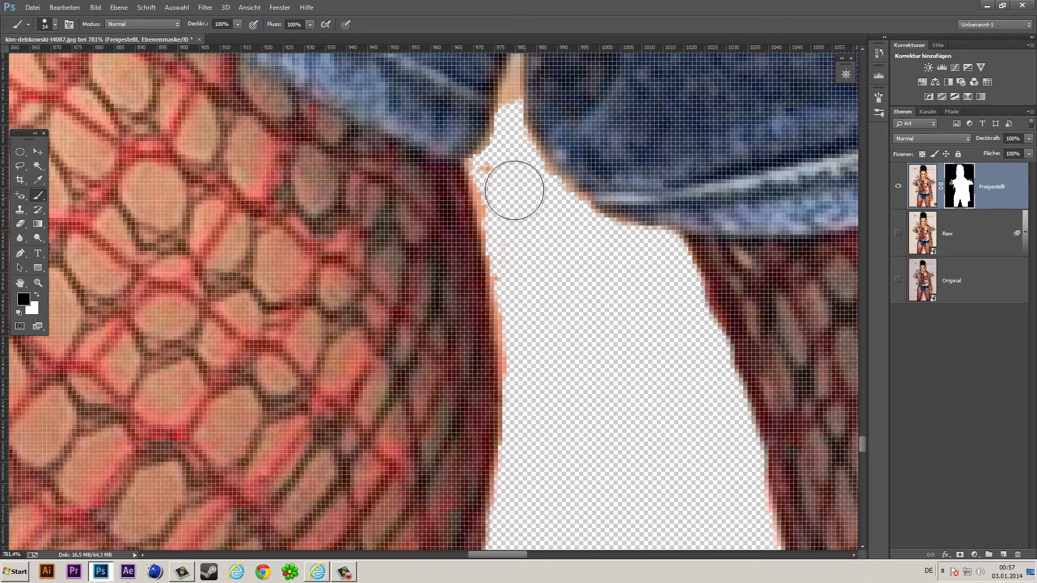
{"action": "scroll", "coordinate": [527, 203], "scroll_direction": "down", "scroll_amount": 2}
{"action": "scroll", "coordinate": [528, 204], "scroll_direction": "up", "scroll_amount": 4}
{"action": "right_click", "coordinate": [515, 262]}
{"action": "left_click_drag", "start_coordinate": [571, 310], "coordinate": [566, 310]}
{"action": "key", "text": "Return"}
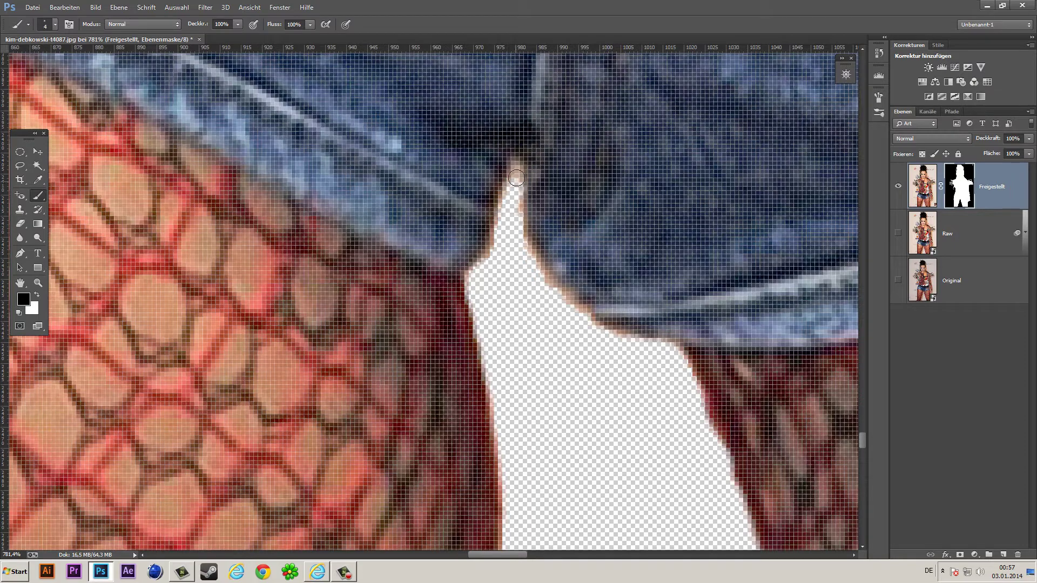
{"action": "scroll", "coordinate": [571, 356], "scroll_direction": "down", "scroll_amount": 5}
- Mask out the peach fringe beside the jacket arm and near the lower right, then enlarge the brush
{"action": "scroll", "coordinate": [571, 356], "scroll_direction": "up", "scroll_amount": 2}
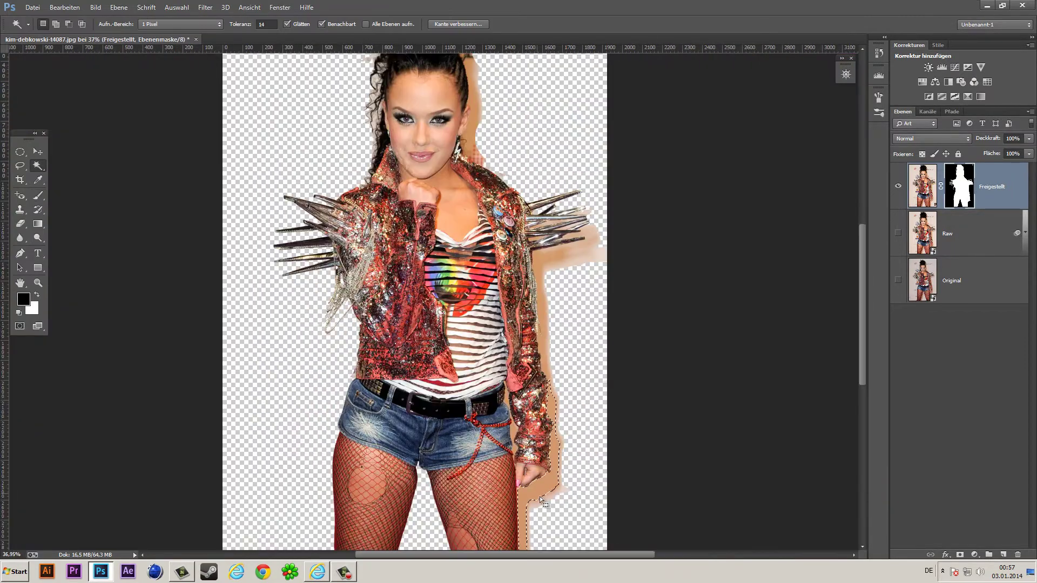
{"action": "left_click_drag", "start_coordinate": [563, 387], "coordinate": [576, 473]}
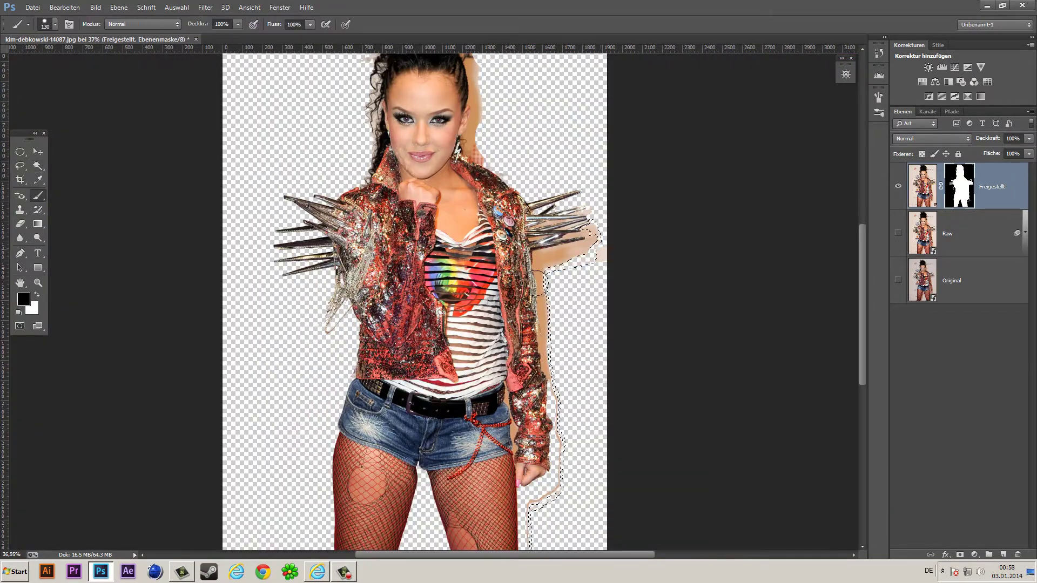
{"action": "left_click_drag", "start_coordinate": [535, 282], "coordinate": [558, 398]}
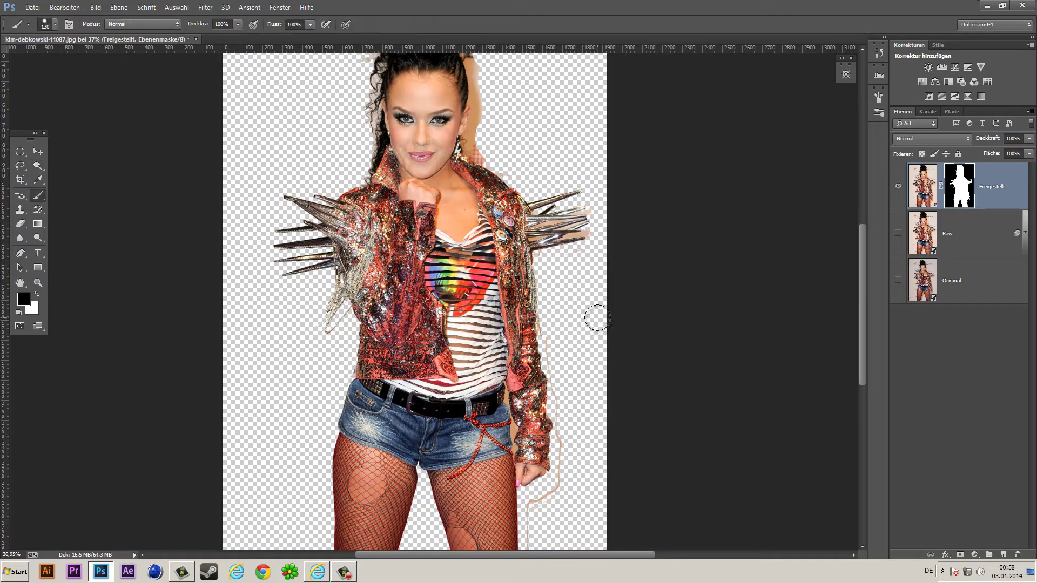
{"action": "scroll", "coordinate": [597, 315], "scroll_direction": "up", "scroll_amount": 5}
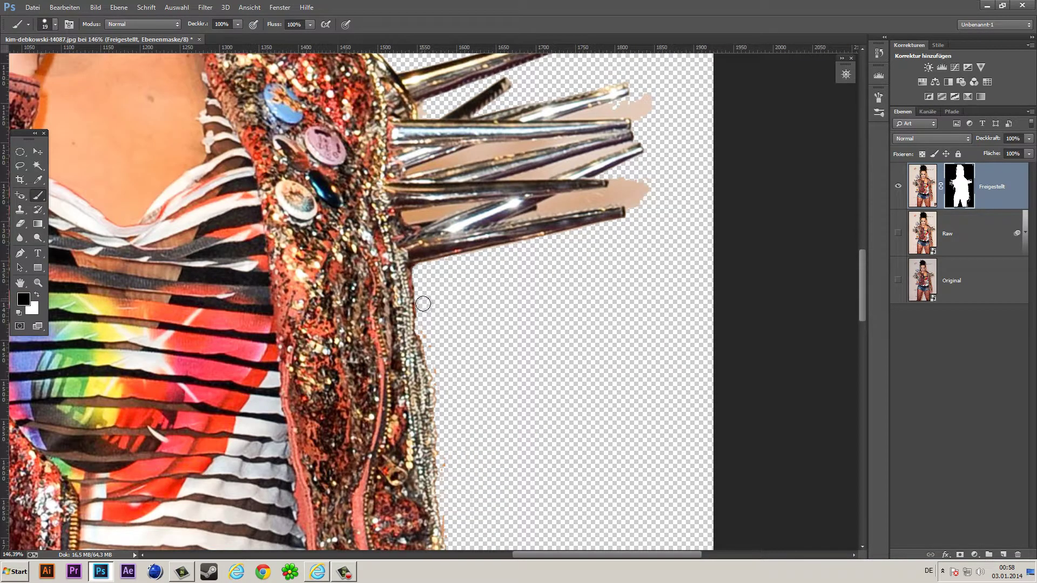
{"action": "scroll", "coordinate": [476, 409], "scroll_direction": "down", "scroll_amount": 3}
{"action": "scroll", "coordinate": [492, 413], "scroll_direction": "down", "scroll_amount": 4}
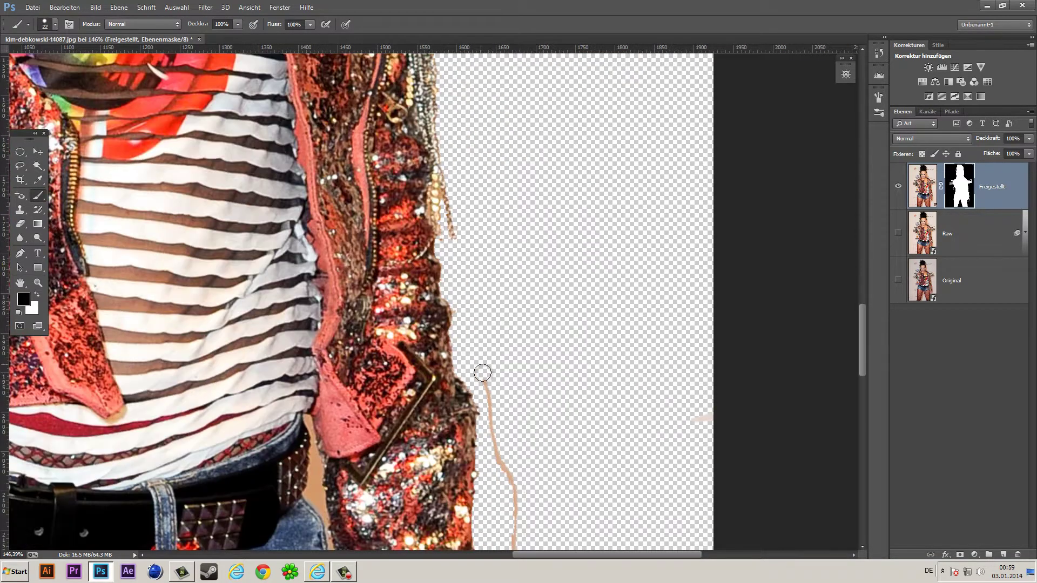
{"action": "scroll", "coordinate": [486, 324], "scroll_direction": "down", "scroll_amount": 3}
{"action": "scroll", "coordinate": [518, 431], "scroll_direction": "down", "scroll_amount": 3}
{"action": "right_click", "coordinate": [572, 270]}
{"action": "key", "text": "Return"}
{"action": "scroll", "coordinate": [500, 398], "scroll_direction": "down", "scroll_amount": 2}
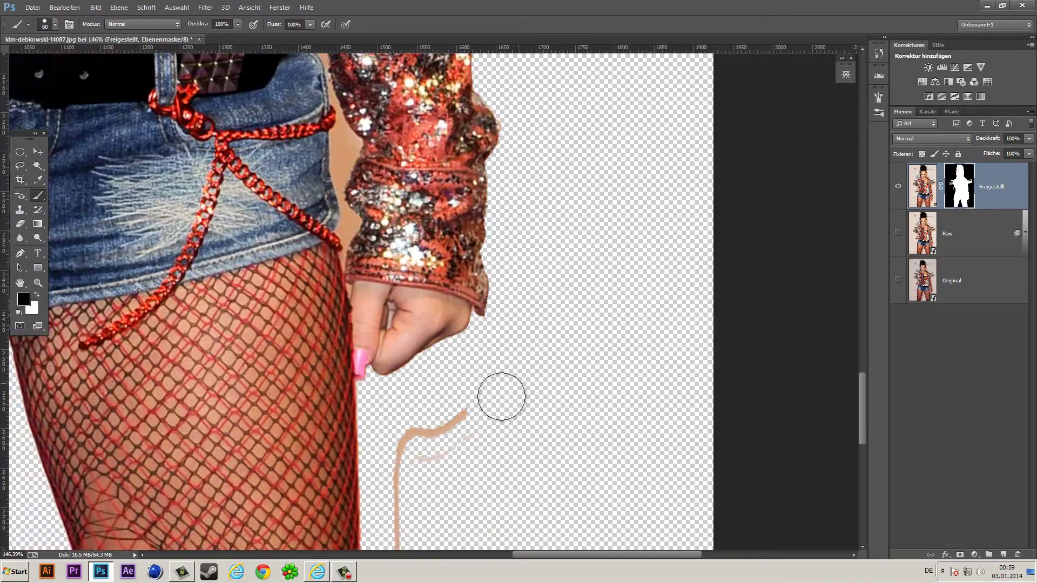
{"action": "scroll", "coordinate": [459, 459], "scroll_direction": "down", "scroll_amount": 2}
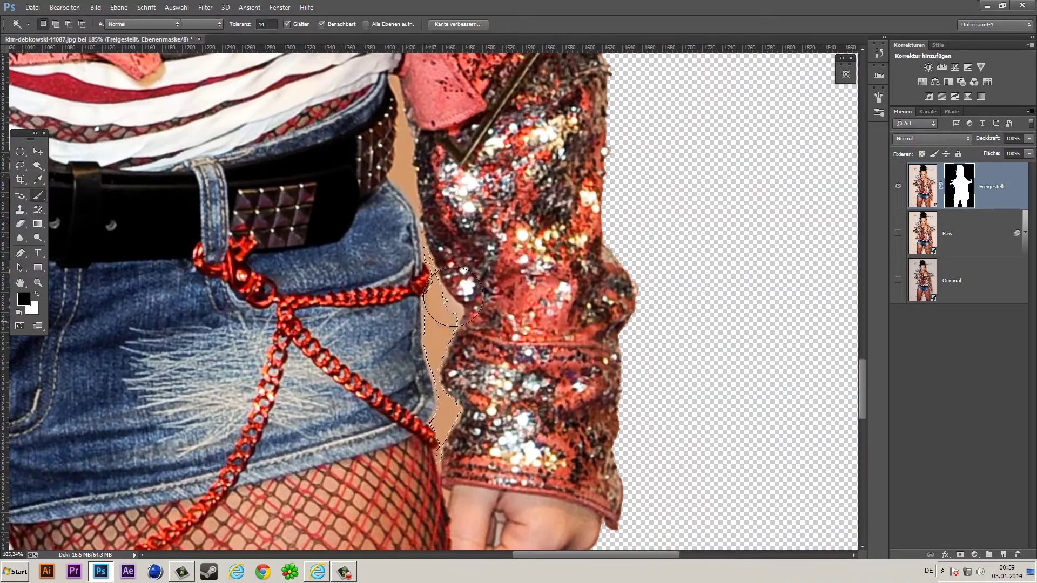
- Mask out the selected skin-coloured gap beside the arm and the remaining skin above it
{"action": "left_click_drag", "start_coordinate": [453, 296], "coordinate": [440, 432]}
{"action": "key", "text": "ctrl+d"}
{"action": "left_click_drag", "start_coordinate": [402, 86], "coordinate": [418, 216]}
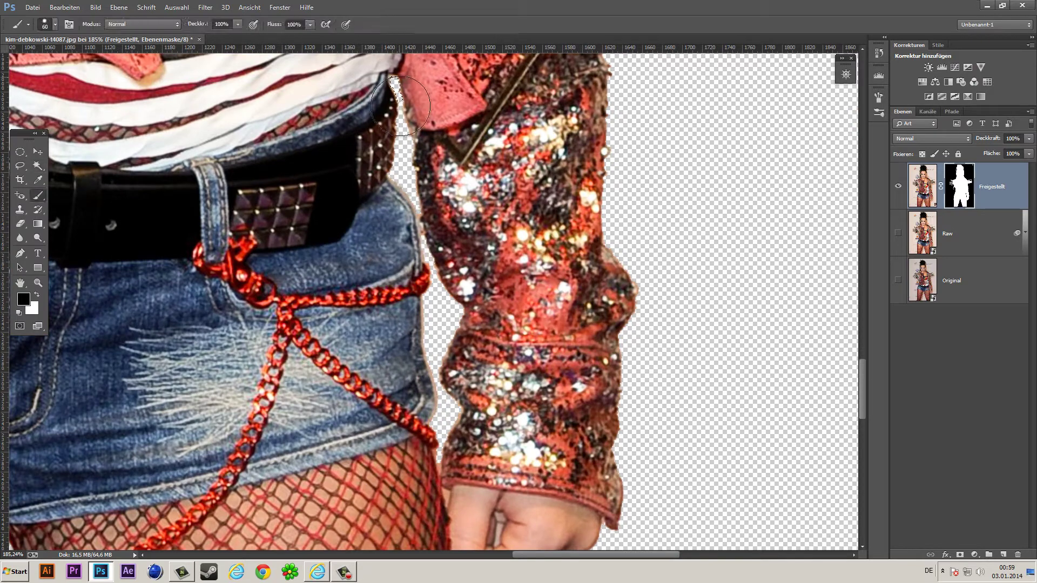
{"action": "scroll", "coordinate": [416, 216], "scroll_direction": "up", "scroll_amount": 5}
{"action": "right_click", "coordinate": [406, 211]}
{"action": "right_click", "coordinate": [389, 91]}
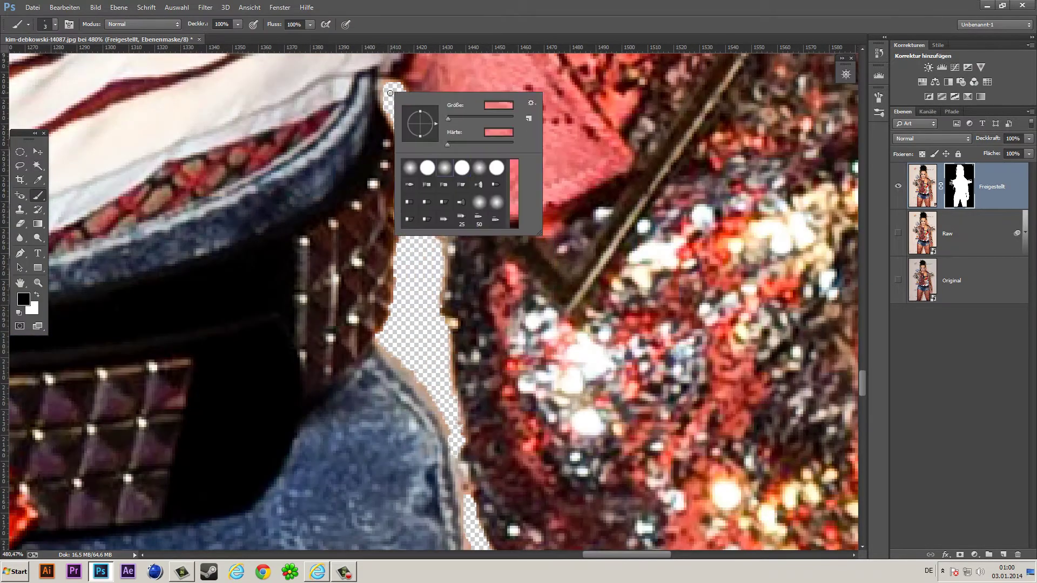
{"action": "key", "text": "Return"}
- Refine the mask edge along the shorts and sleeve with a 3 px brush, then fit the image to the window
{"action": "right_click", "coordinate": [398, 108]}
{"action": "type", "text": "3 Px"}
{"action": "key", "text": "Return"}
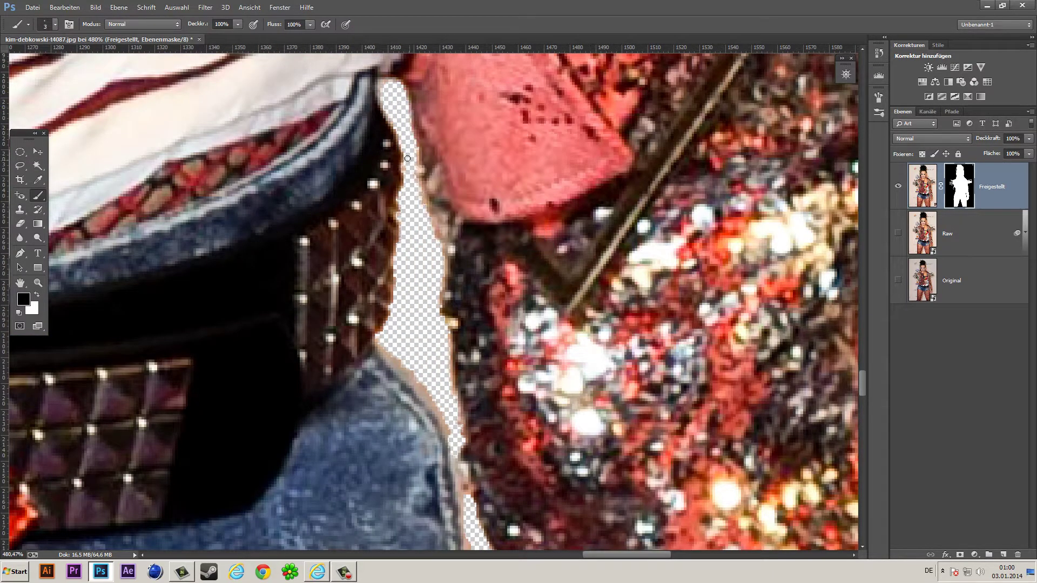
{"action": "scroll", "coordinate": [421, 196], "scroll_direction": "down", "scroll_amount": 3}
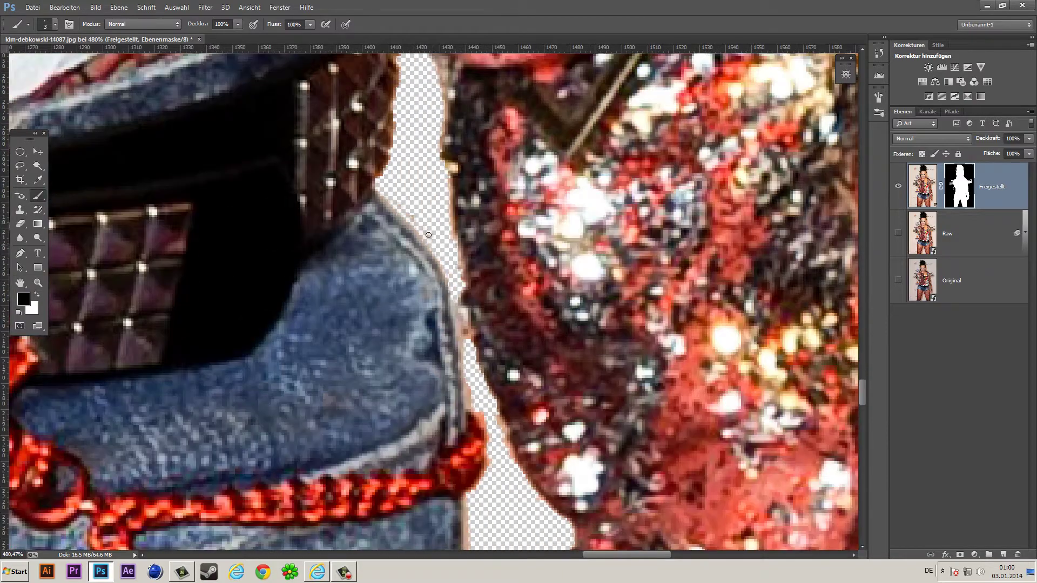
{"action": "scroll", "coordinate": [464, 316], "scroll_direction": "down", "scroll_amount": 3}
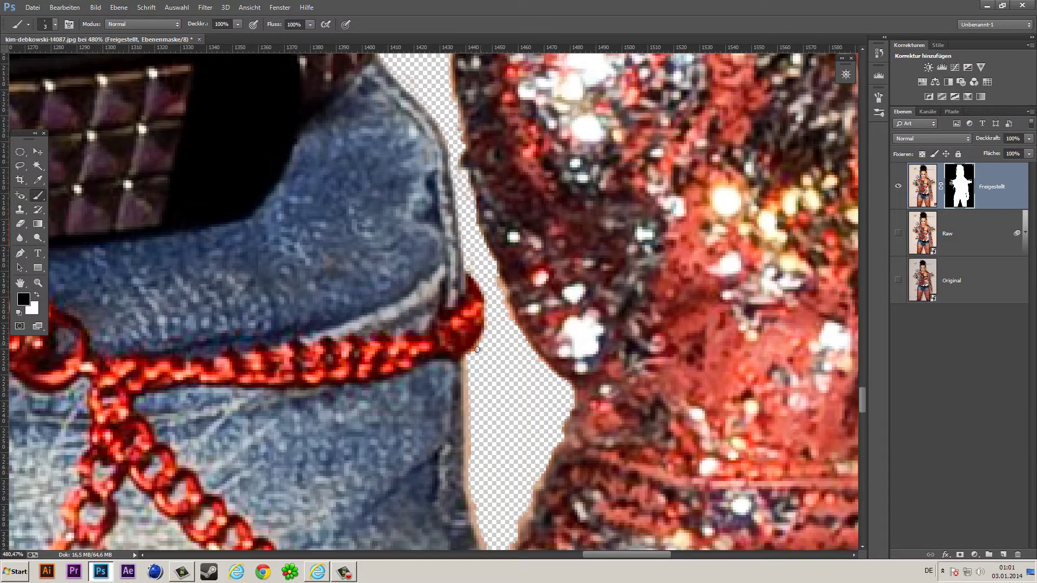
{"action": "scroll", "coordinate": [516, 340], "scroll_direction": "down", "scroll_amount": 3}
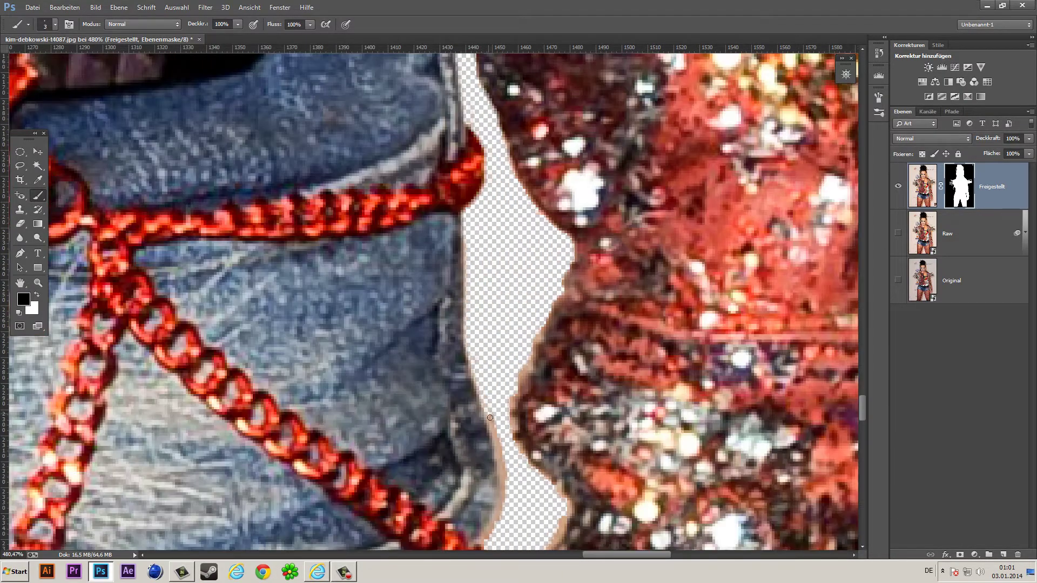
{"action": "scroll", "coordinate": [543, 134], "scroll_direction": "down", "scroll_amount": 3}
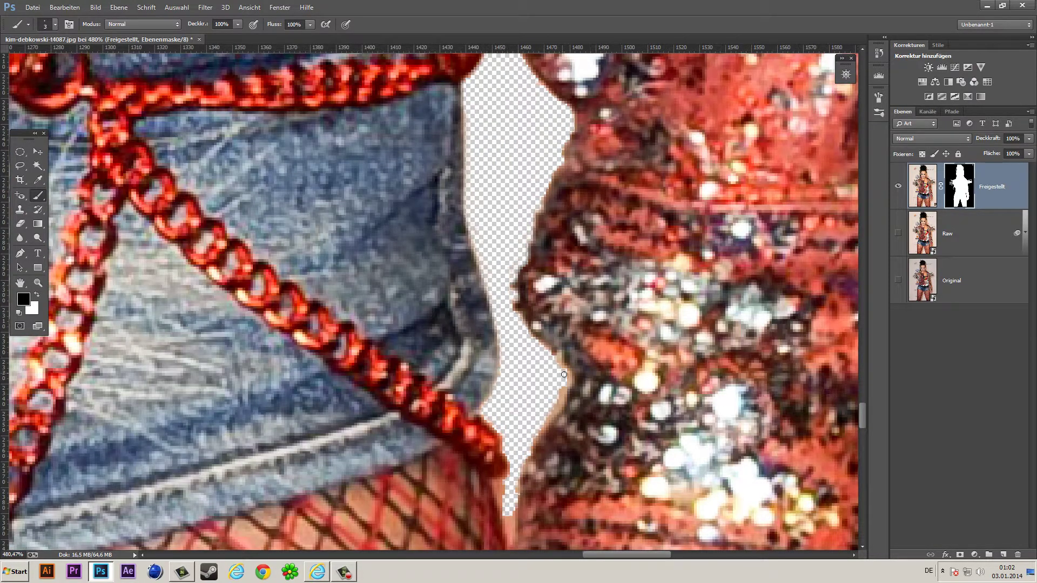
{"action": "scroll", "coordinate": [553, 412], "scroll_direction": "down", "scroll_amount": 3}
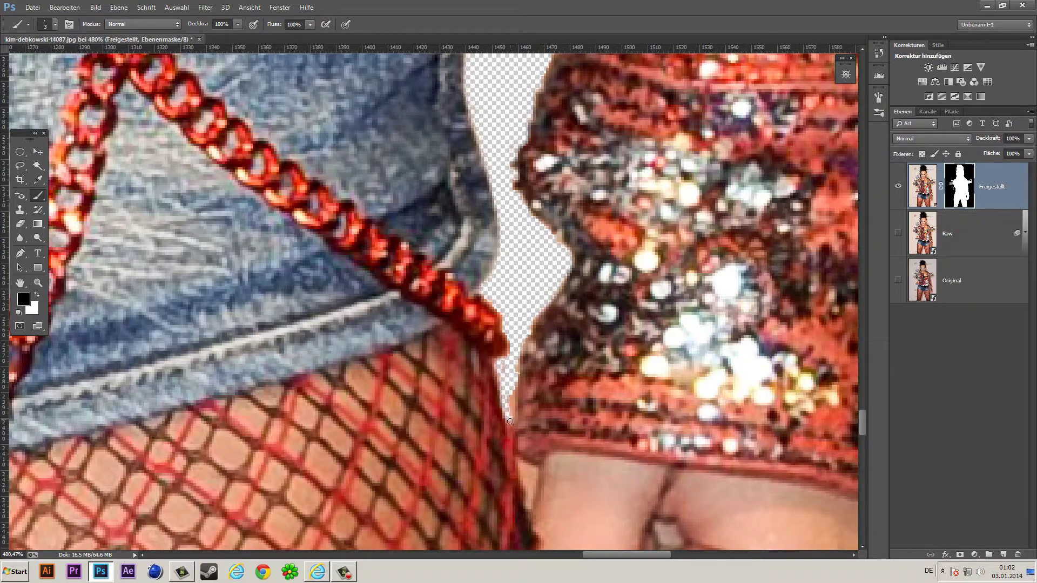
{"action": "scroll", "coordinate": [508, 402], "scroll_direction": "down", "scroll_amount": 3}
{"action": "left_click_drag", "start_coordinate": [529, 387], "coordinate": [531, 368]}
{"action": "scroll", "coordinate": [640, 407], "scroll_direction": "down", "scroll_amount": 2}
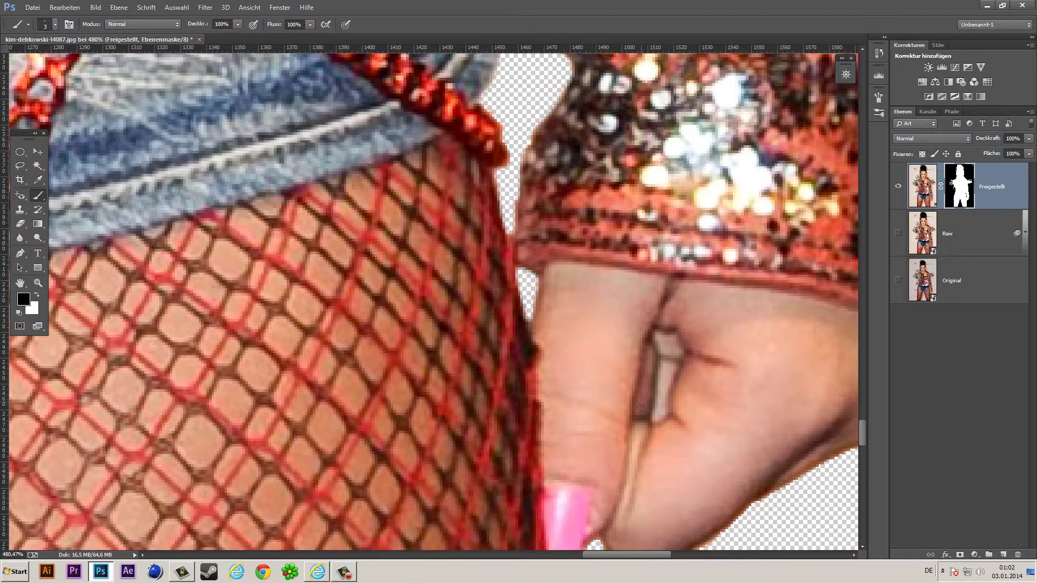
{"action": "key", "text": "ctrl+0"}
- Magic Wand-select the beige slivers between the shoulder spikes and mask them out
{"action": "scroll", "coordinate": [520, 333], "scroll_direction": "up", "scroll_amount": 6}
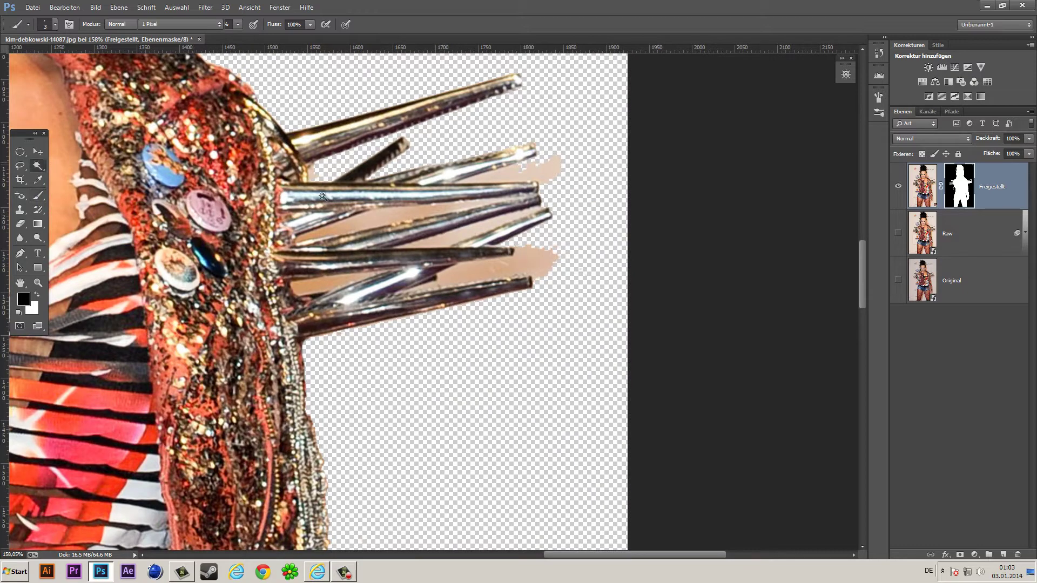
{"action": "right_click", "coordinate": [589, 225]}
{"action": "key", "text": "q"}
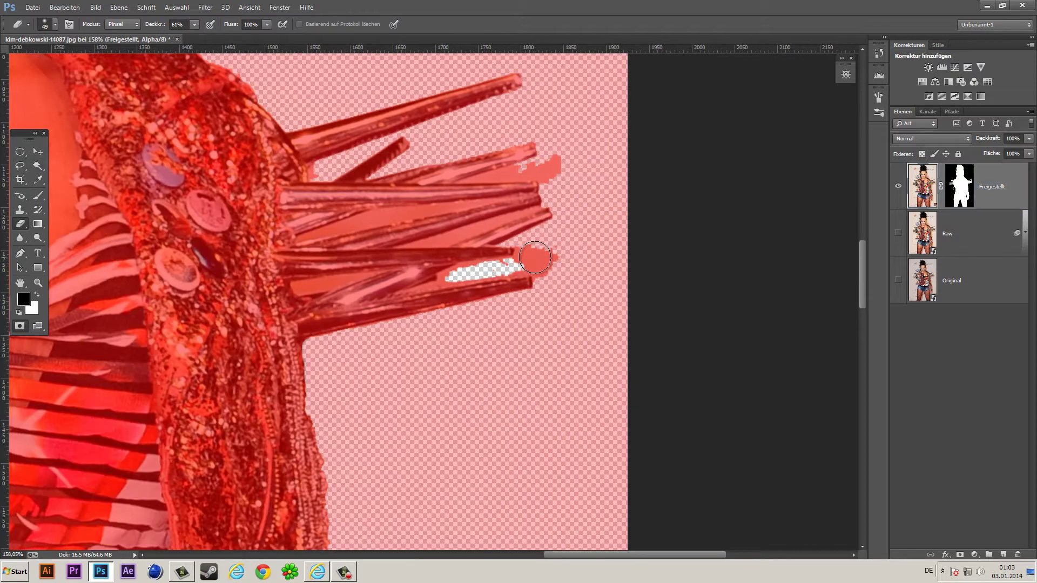
{"action": "key", "text": "q"}
{"action": "key", "text": "w"}
{"action": "left_click", "coordinate": [451, 238]}
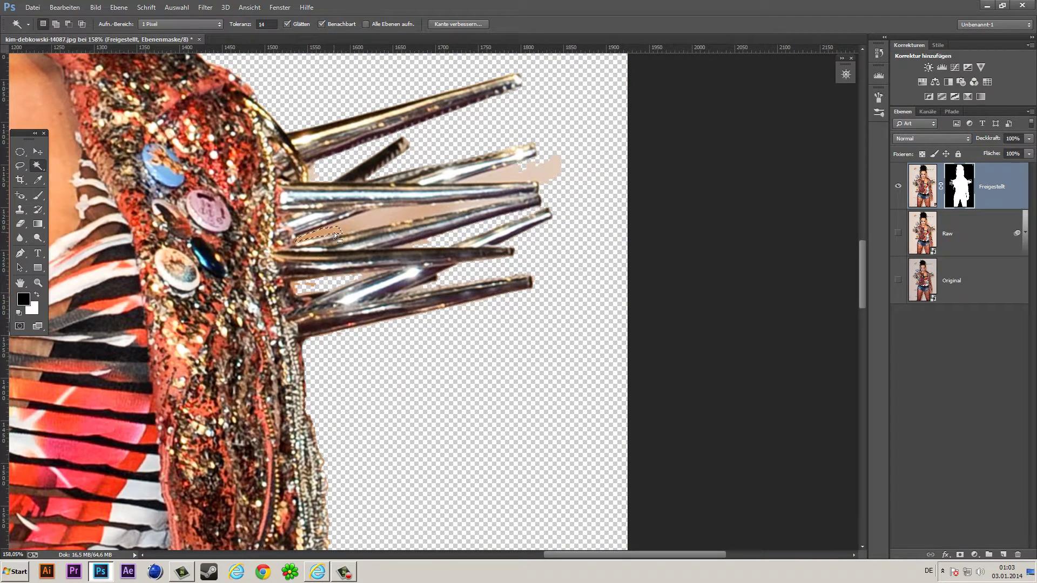
{"action": "key", "text": "Delete"}
{"action": "left_click", "coordinate": [384, 219]}
{"action": "key", "text": "Delete"}
{"action": "key", "text": "b"}
{"action": "left_click_drag", "start_coordinate": [527, 170], "coordinate": [557, 151]}
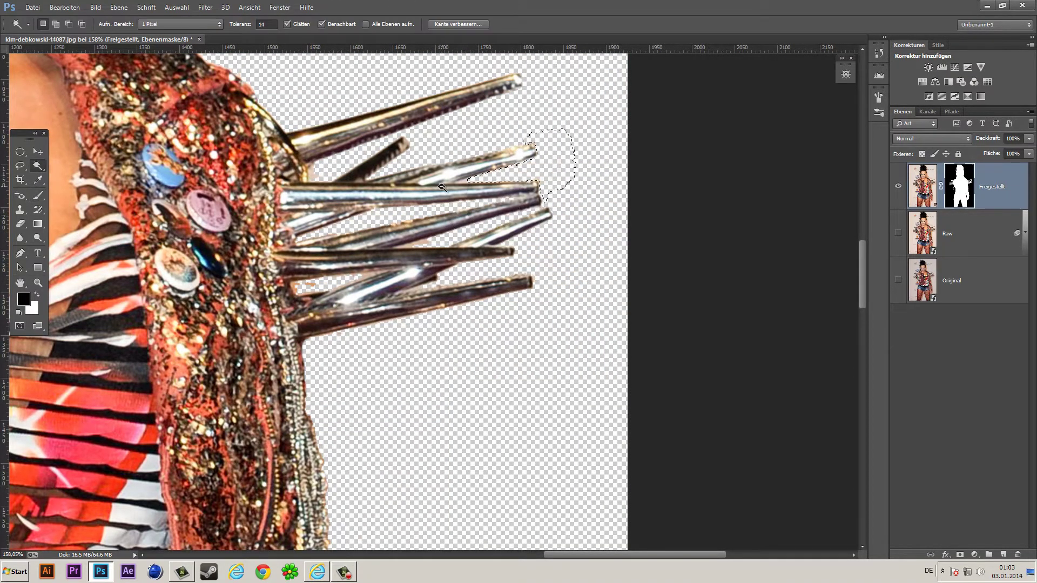
- Mask out more of the beige sliver with a 6 px brush
{"action": "scroll", "coordinate": [320, 268], "scroll_direction": "up", "scroll_amount": 5}
{"action": "right_click", "coordinate": [340, 281]}
{"action": "type", "text": "6"}
{"action": "key", "text": "Return"}
{"action": "scroll", "coordinate": [409, 254], "scroll_direction": "down", "scroll_amount": 3}
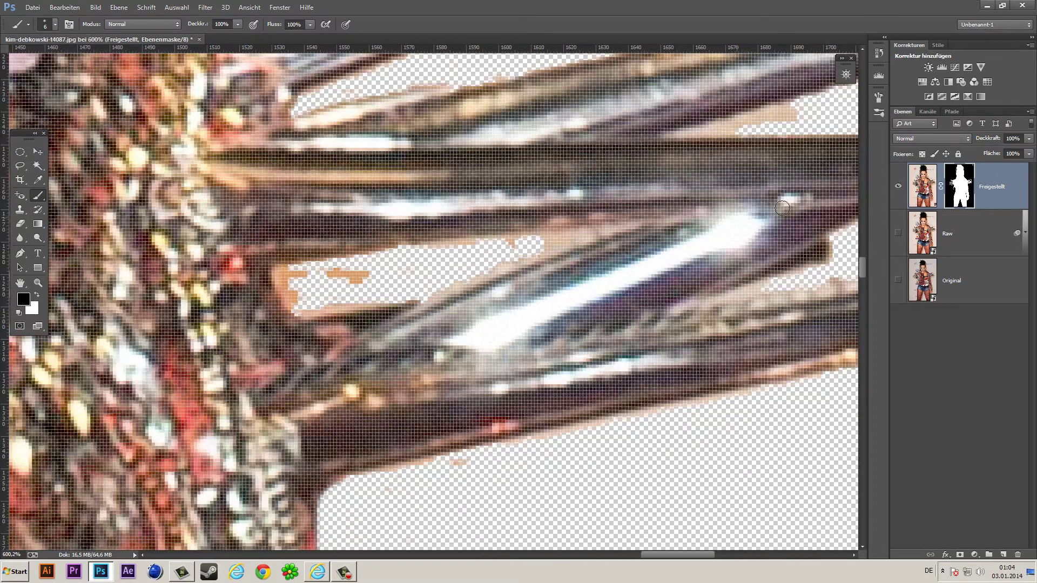
{"action": "scroll", "coordinate": [408, 254], "scroll_direction": "down", "scroll_amount": 2}
{"action": "scroll", "coordinate": [337, 279], "scroll_direction": "up", "scroll_amount": 5}
{"action": "mouse_move", "coordinate": [292, 273]}
{"action": "left_mouse_down"}
{"action": "mouse_move", "coordinate": [502, 306]}
{"action": "mouse_move", "coordinate": [463, 243]}
{"action": "left_mouse_up"}
- Shrink the brush to 4 px and then 1 px for fine edge work
{"action": "right_click", "coordinate": [737, 238]}
{"action": "left_click_drag", "start_coordinate": [806, 258], "coordinate": [794, 258]}
{"action": "key", "text": "Return"}
{"action": "scroll", "coordinate": [717, 221], "scroll_direction": "down", "scroll_amount": 2}
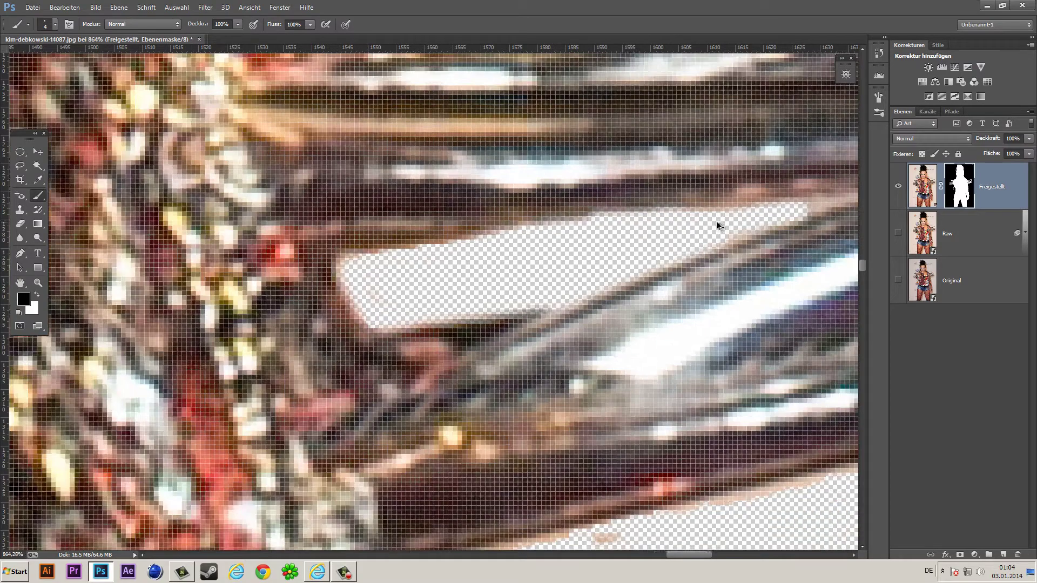
{"action": "scroll", "coordinate": [486, 270], "scroll_direction": "right", "scroll_amount": 3}
{"action": "scroll", "coordinate": [296, 366], "scroll_direction": "up", "scroll_amount": 2}
{"action": "right_click", "coordinate": [294, 356]}
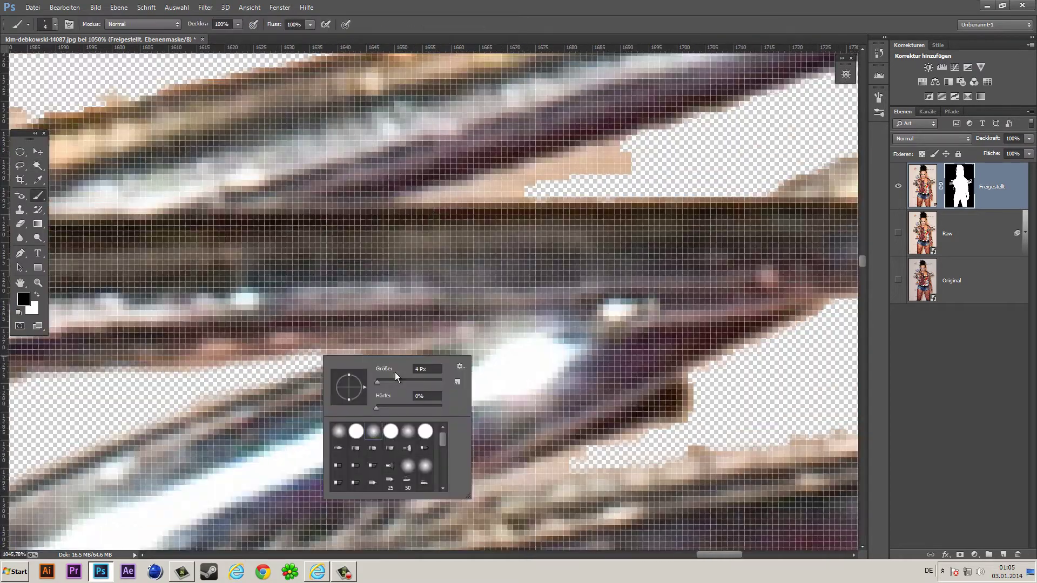
{"action": "left_click_drag", "start_coordinate": [394, 372], "coordinate": [385, 372]}
{"action": "key", "text": "Return"}
{"action": "scroll", "coordinate": [653, 417], "scroll_direction": "down", "scroll_amount": 3}
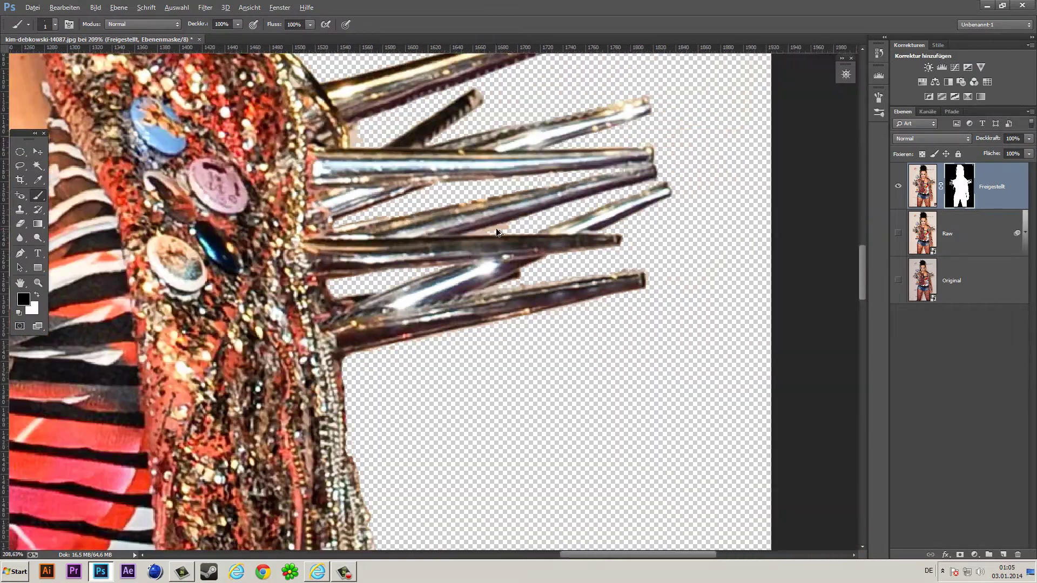
{"action": "scroll", "coordinate": [691, 313], "scroll_direction": "up", "scroll_amount": 4}
- Zoom into the shoulder spikes and mask out stray pixels along the spike edge
{"action": "right_click", "coordinate": [642, 271]}
{"action": "right_click", "coordinate": [475, 276]}
{"action": "key", "text": "Return"}
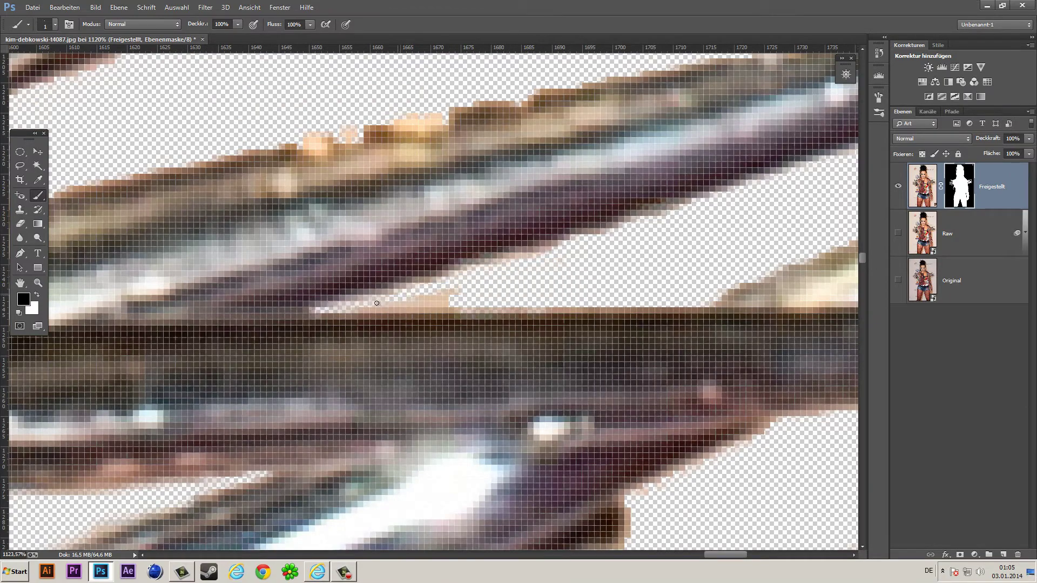
{"action": "scroll", "coordinate": [680, 242], "scroll_direction": "down", "scroll_amount": 5}
{"action": "scroll", "coordinate": [683, 274], "scroll_direction": "down", "scroll_amount": 3}
{"action": "scroll", "coordinate": [710, 236], "scroll_direction": "up", "scroll_amount": 4}
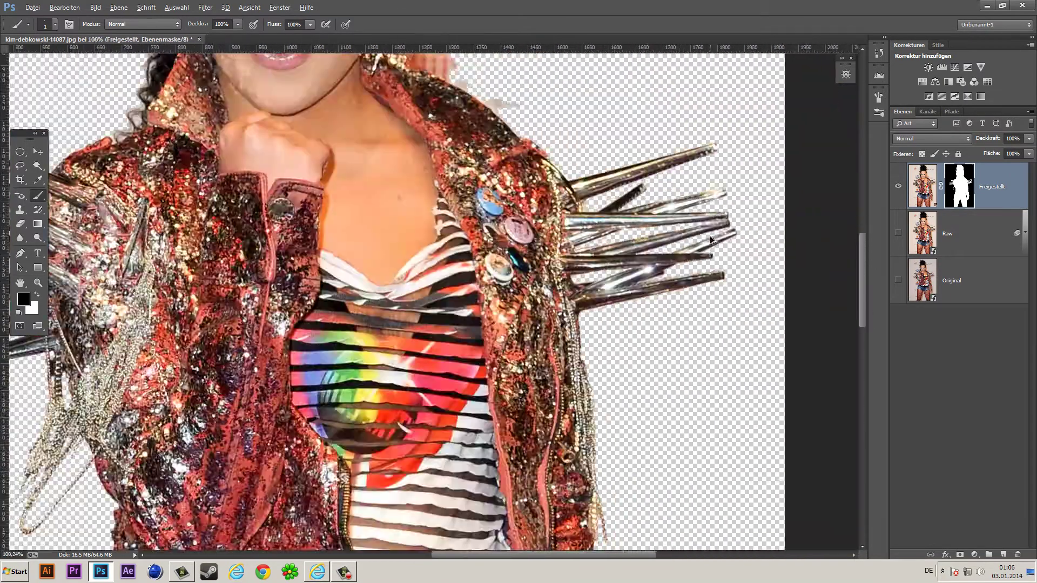
{"action": "scroll", "coordinate": [756, 225], "scroll_direction": "up", "scroll_amount": 4}
{"action": "scroll", "coordinate": [239, 172], "scroll_direction": "down", "scroll_amount": 1}
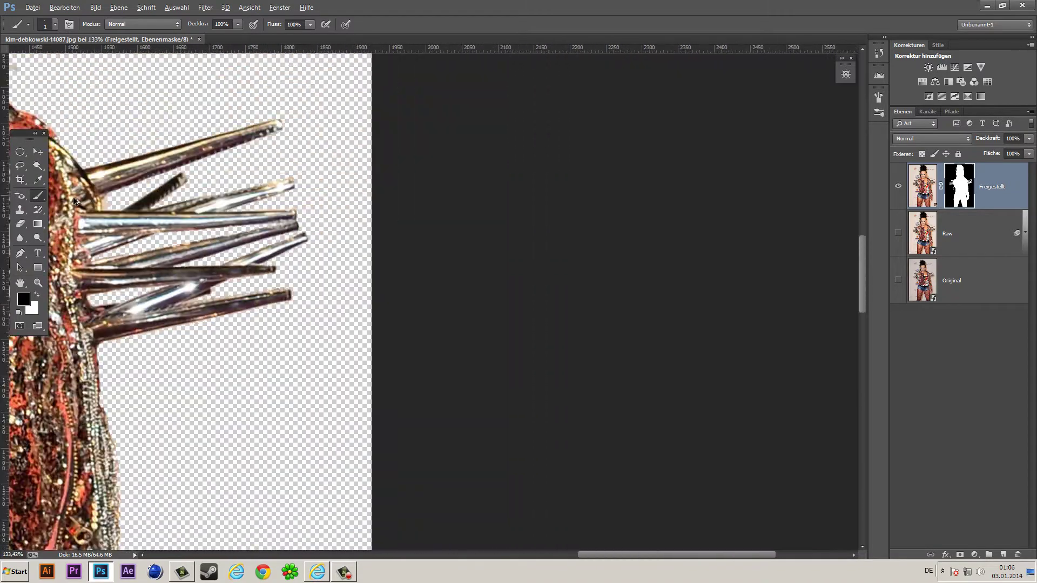
{"action": "left_click_drag", "start_coordinate": [157, 162], "coordinate": [532, 265]}
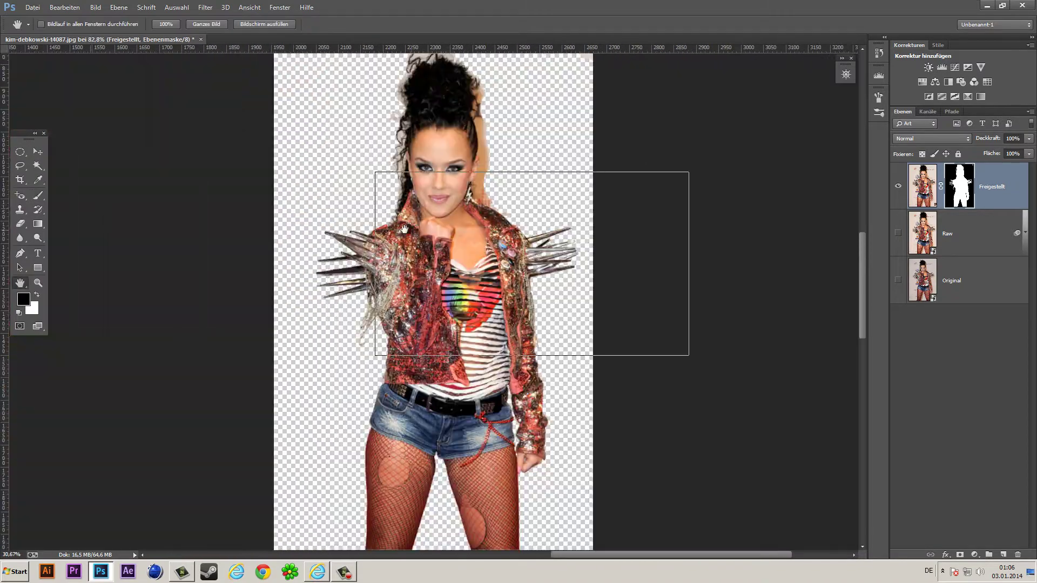
{"action": "right_click", "coordinate": [542, 251]}
{"action": "left_click_drag", "start_coordinate": [502, 208], "coordinate": [464, 286]}
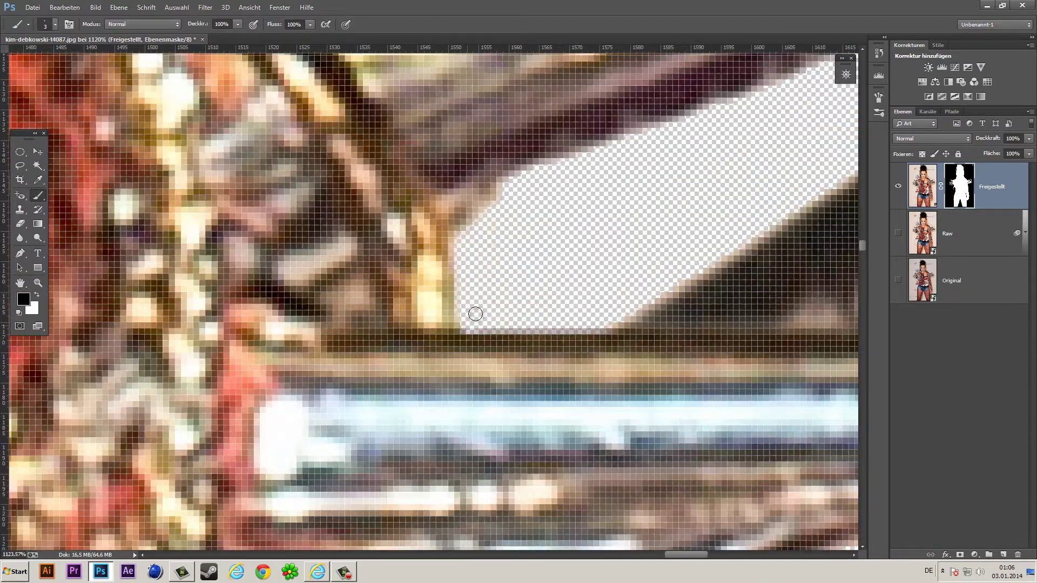
- With a 24 px brush, paint the beige fringe out along the face, ear and neck
{"action": "scroll", "coordinate": [476, 314], "scroll_direction": "down", "scroll_amount": 5}
{"action": "scroll", "coordinate": [723, 305], "scroll_direction": "up", "scroll_amount": 5}
{"action": "scroll", "coordinate": [727, 298], "scroll_direction": "down", "scroll_amount": 5}
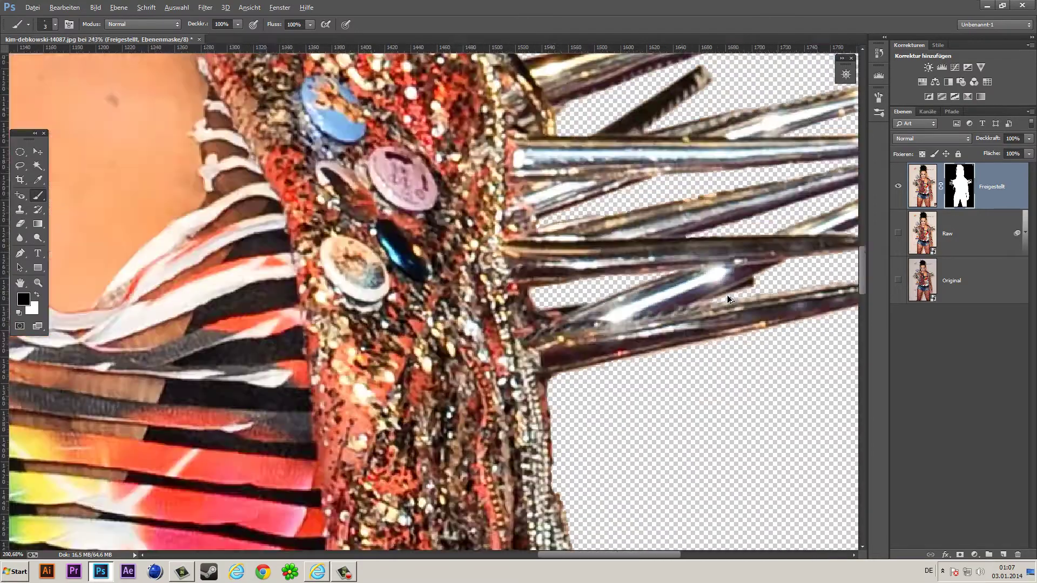
{"action": "scroll", "coordinate": [727, 295], "scroll_direction": "down", "scroll_amount": 5}
{"action": "scroll", "coordinate": [326, 179], "scroll_direction": "up", "scroll_amount": 3}
{"action": "scroll", "coordinate": [325, 179], "scroll_direction": "up", "scroll_amount": 4}
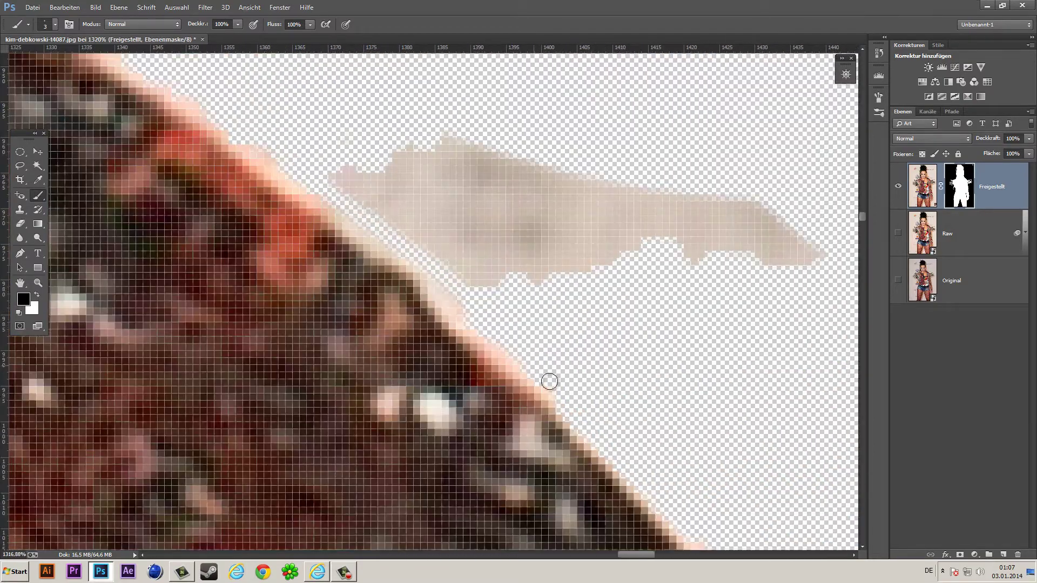
{"action": "scroll", "coordinate": [218, 106], "scroll_direction": "up", "scroll_amount": 1}
{"action": "scroll", "coordinate": [217, 106], "scroll_direction": "down", "scroll_amount": 3}
{"action": "scroll", "coordinate": [291, 175], "scroll_direction": "up", "scroll_amount": 3}
{"action": "right_click", "coordinate": [292, 175]}
{"action": "left_click_drag", "start_coordinate": [324, 185], "coordinate": [378, 185]}
{"action": "key", "text": "Return"}
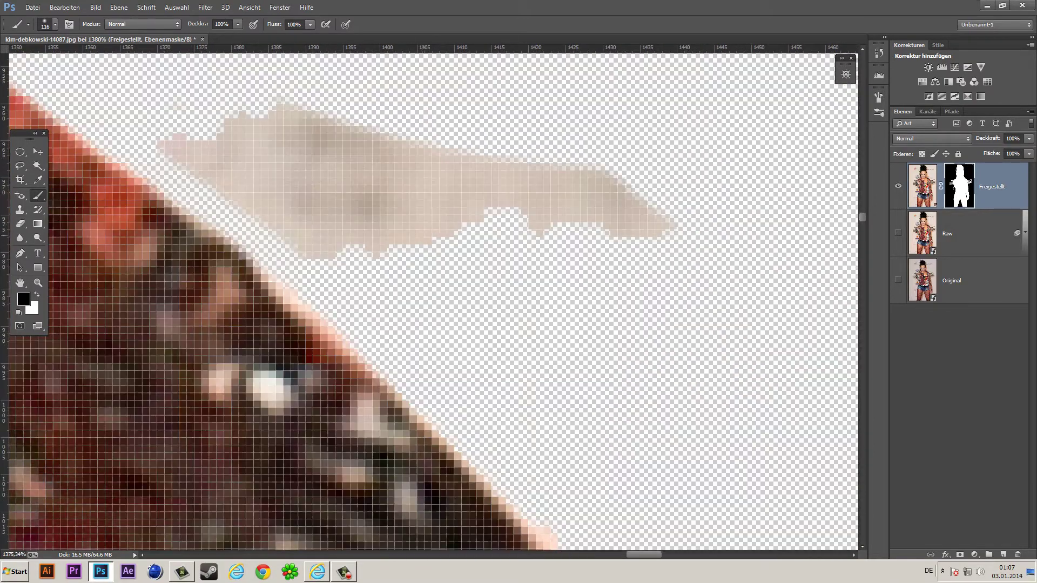
{"action": "right_click", "coordinate": [500, 263]}
{"action": "left_click_drag", "start_coordinate": [534, 248], "coordinate": [486, 248]}
{"action": "left_click_drag", "start_coordinate": [621, 206], "coordinate": [329, 166]}
{"action": "scroll", "coordinate": [94, 105], "scroll_direction": "down", "scroll_amount": 6}
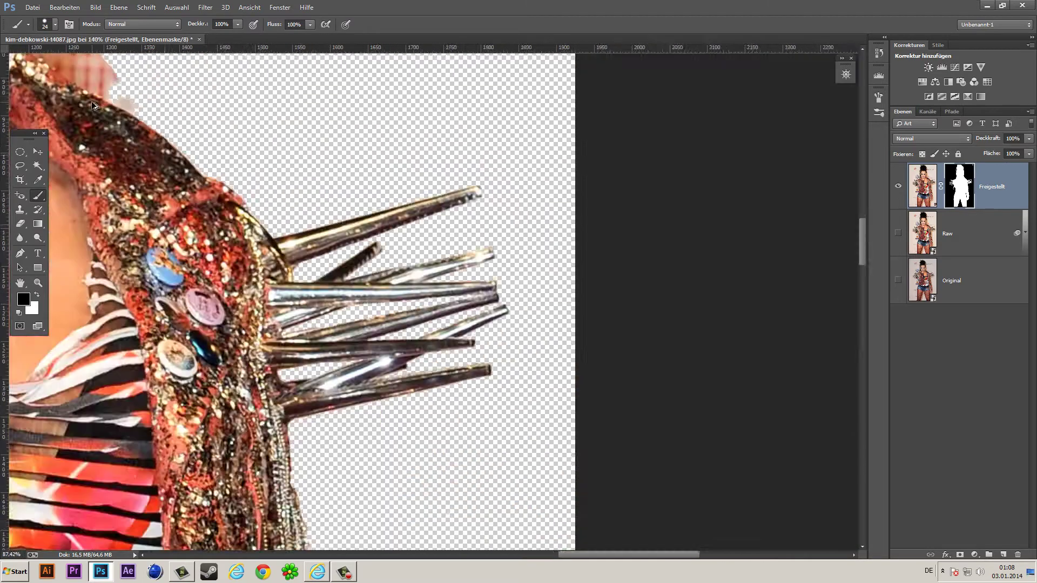
{"action": "scroll", "coordinate": [95, 105], "scroll_direction": "down", "scroll_amount": 3}
{"action": "scroll", "coordinate": [381, 158], "scroll_direction": "up", "scroll_amount": 5}
{"action": "mouse_move", "coordinate": [347, 176]}
{"action": "left_mouse_down"}
{"action": "mouse_move", "coordinate": [345, 345]}
{"action": "mouse_move", "coordinate": [322, 430]}
{"action": "left_mouse_up"}
{"action": "scroll", "coordinate": [322, 431], "scroll_direction": "down", "scroll_amount": 5}
{"action": "mouse_move", "coordinate": [463, 447]}
{"action": "left_mouse_down"}
{"action": "mouse_move", "coordinate": [345, 325]}
{"action": "mouse_move", "coordinate": [315, 314]}
{"action": "mouse_move", "coordinate": [301, 239]}
{"action": "mouse_move", "coordinate": [286, 301]}
{"action": "mouse_move", "coordinate": [361, 398]}
{"action": "mouse_move", "coordinate": [456, 449]}
{"action": "left_mouse_up"}
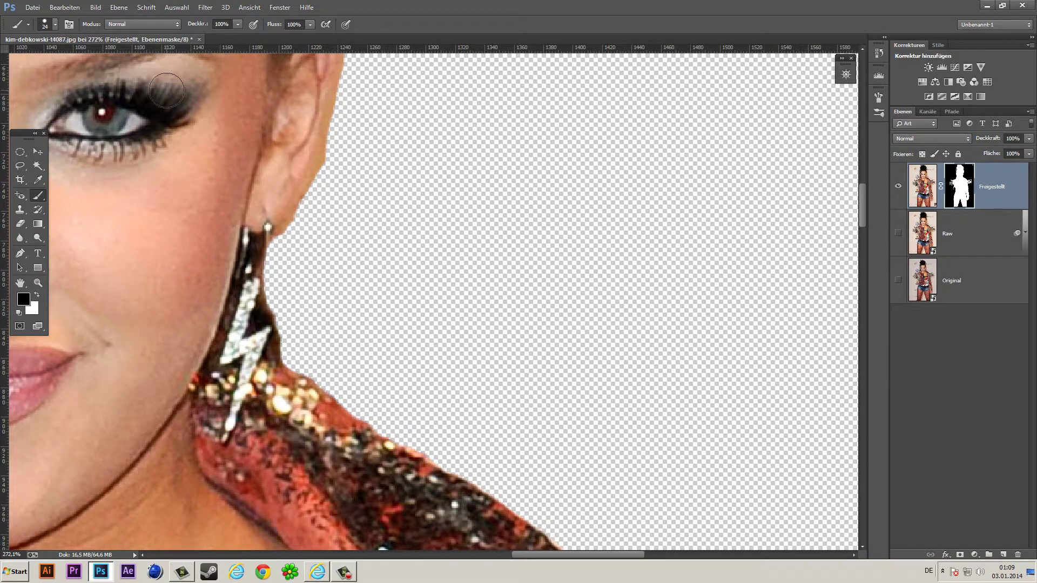
- Trace a Pen path around the ear and mask out the background outside it
{"action": "scroll", "coordinate": [272, 403], "scroll_direction": "up", "scroll_amount": 5}
{"action": "key", "text": "p"}
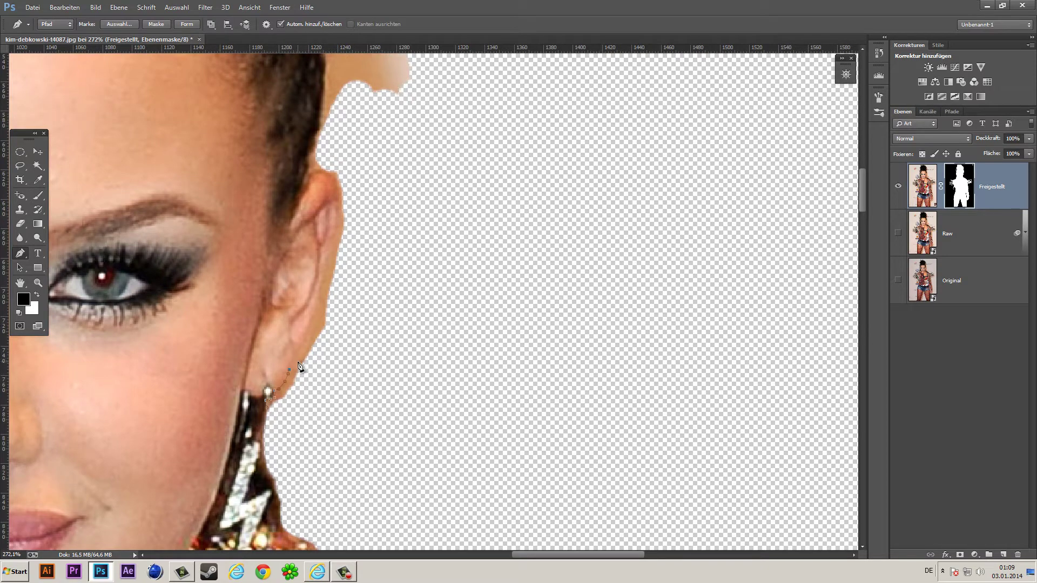
{"action": "left_click", "coordinate": [310, 171]}
{"action": "left_click", "coordinate": [119, 24]}
{"action": "key", "text": "Return"}
{"action": "key", "text": "alt+BackSpace"}
- Return to a smaller brush for touching up the mask near the hair
{"action": "key", "text": "b"}
{"action": "scroll", "coordinate": [331, 285], "scroll_direction": "up", "scroll_amount": 4}
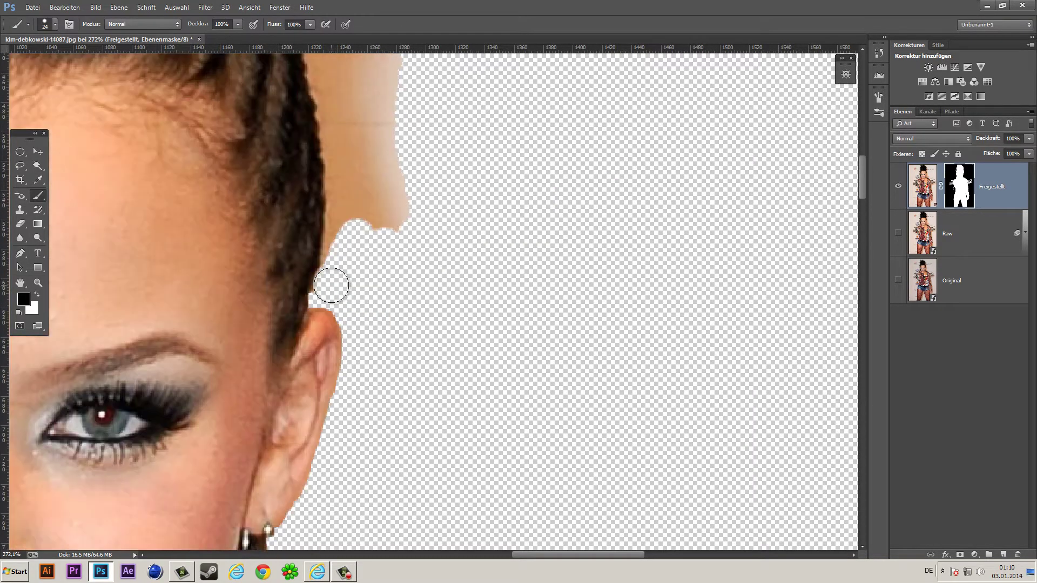
{"action": "scroll", "coordinate": [331, 285], "scroll_direction": "down", "scroll_amount": 5}
{"action": "scroll", "coordinate": [400, 181], "scroll_direction": "up", "scroll_amount": 5}
{"action": "key", "text": "["}
{"action": "scroll", "coordinate": [338, 266], "scroll_direction": "down", "scroll_amount": 5}
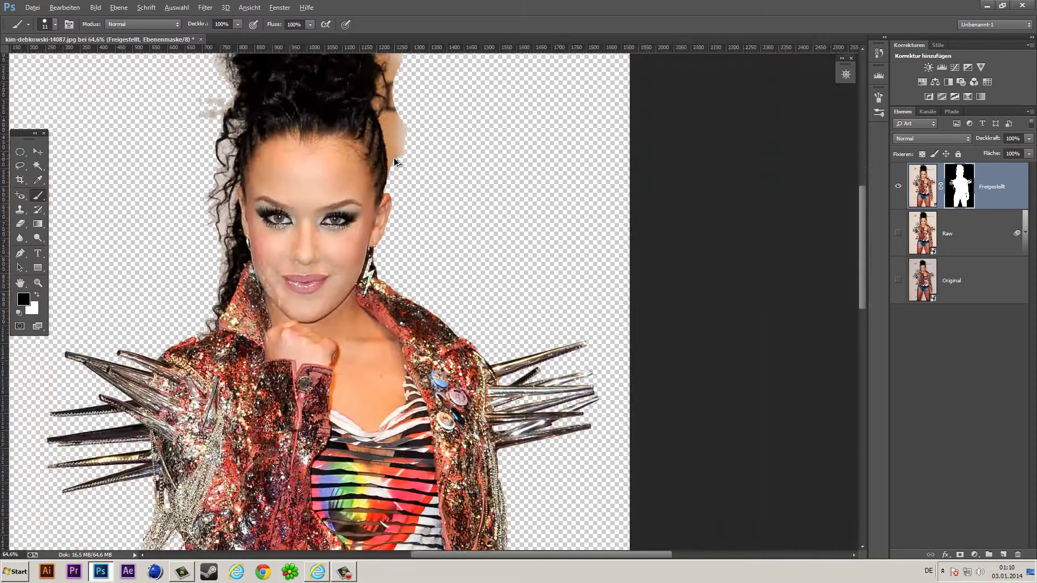
{"action": "scroll", "coordinate": [397, 162], "scroll_direction": "up", "scroll_amount": 1}
{"action": "right_click", "coordinate": [383, 105]}
{"action": "key", "text": "Escape"}
- Magic Wand-select the beige patch beside the hair and mask it out
{"action": "key", "text": "w"}
{"action": "left_click", "coordinate": [387, 103]}
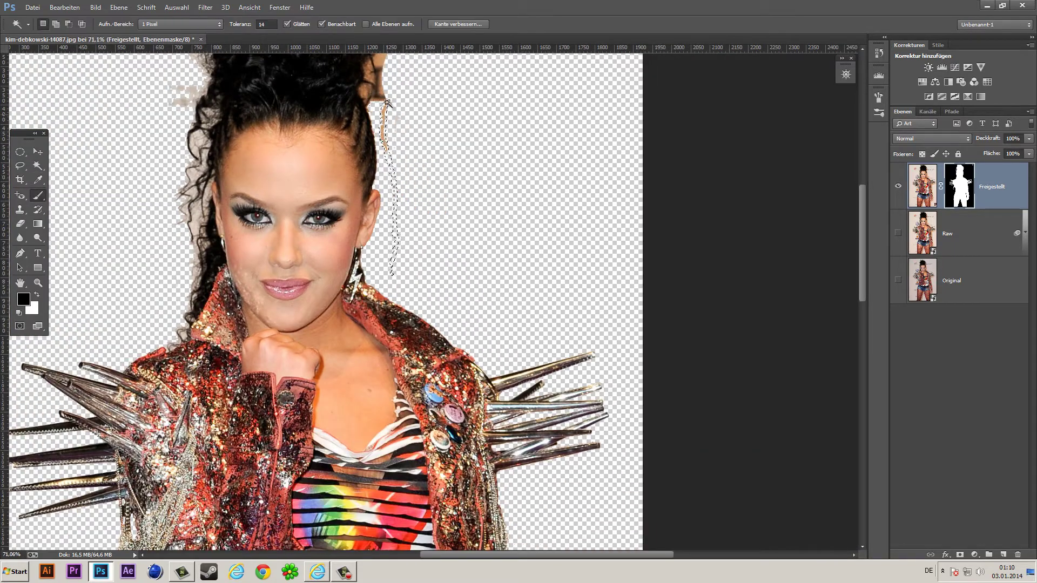
{"action": "key", "text": "b"}
{"action": "scroll", "coordinate": [387, 102], "scroll_direction": "up", "scroll_amount": 2}
{"action": "key", "text": "ctrl+d"}
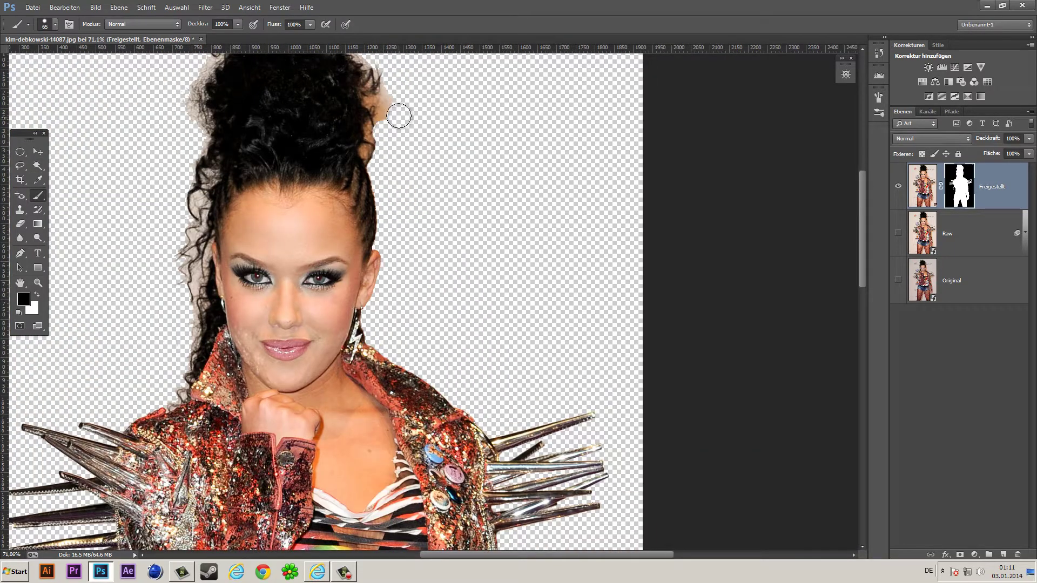
{"action": "scroll", "coordinate": [389, 173], "scroll_direction": "down", "scroll_amount": 5}
{"action": "key", "text": "h"}
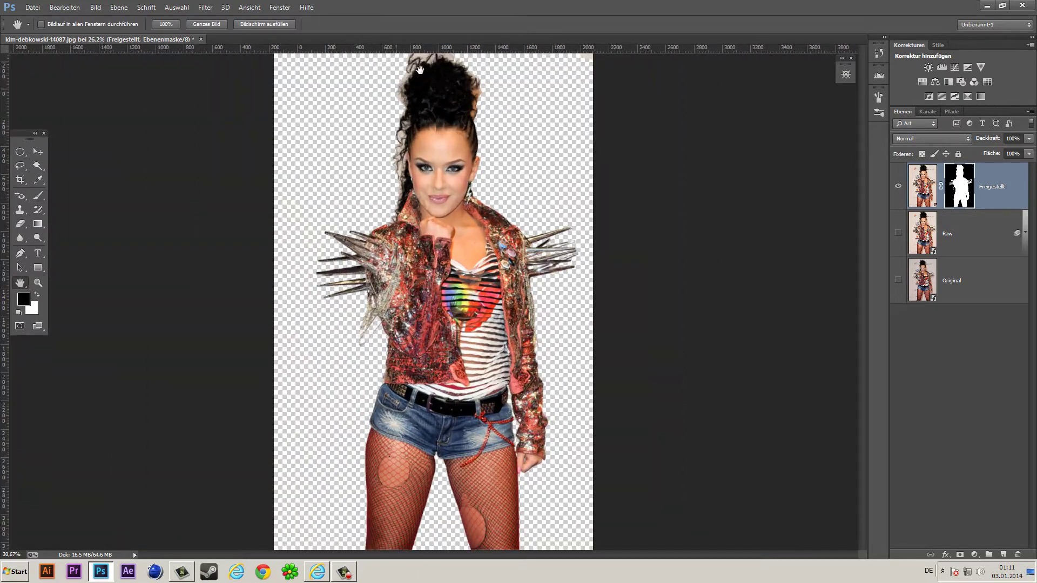
{"action": "scroll", "coordinate": [420, 69], "scroll_direction": "up", "scroll_amount": 3}
{"action": "scroll", "coordinate": [427, 108], "scroll_direction": "down", "scroll_amount": 2}
- Open Refine Mask on the layer mask and brush out the grey halo along the hair
{"action": "key", "text": "shift+w"}
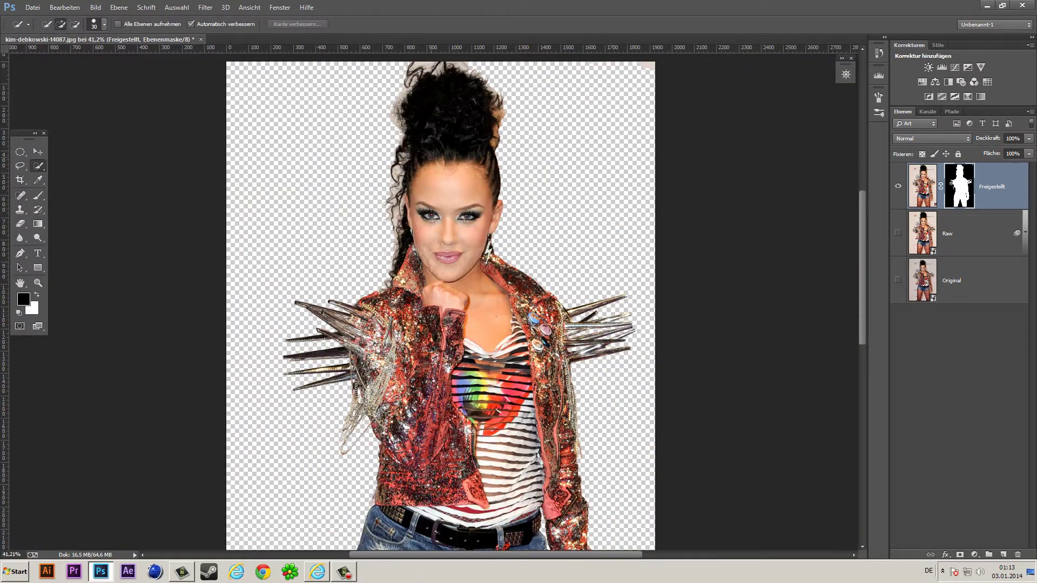
{"action": "right_click", "coordinate": [958, 173]}
{"action": "left_click", "coordinate": [969, 248]}
{"action": "scroll", "coordinate": [396, 186], "scroll_direction": "up", "scroll_amount": 4}
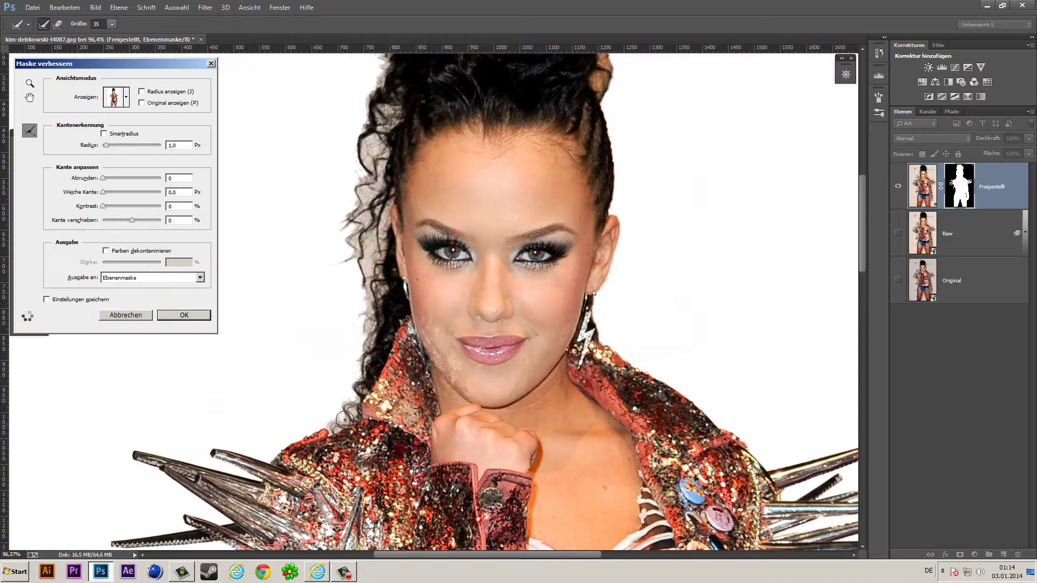
{"action": "scroll", "coordinate": [346, 389], "scroll_direction": "up", "scroll_amount": 1}
{"action": "scroll", "coordinate": [338, 362], "scroll_direction": "up", "scroll_amount": 1}
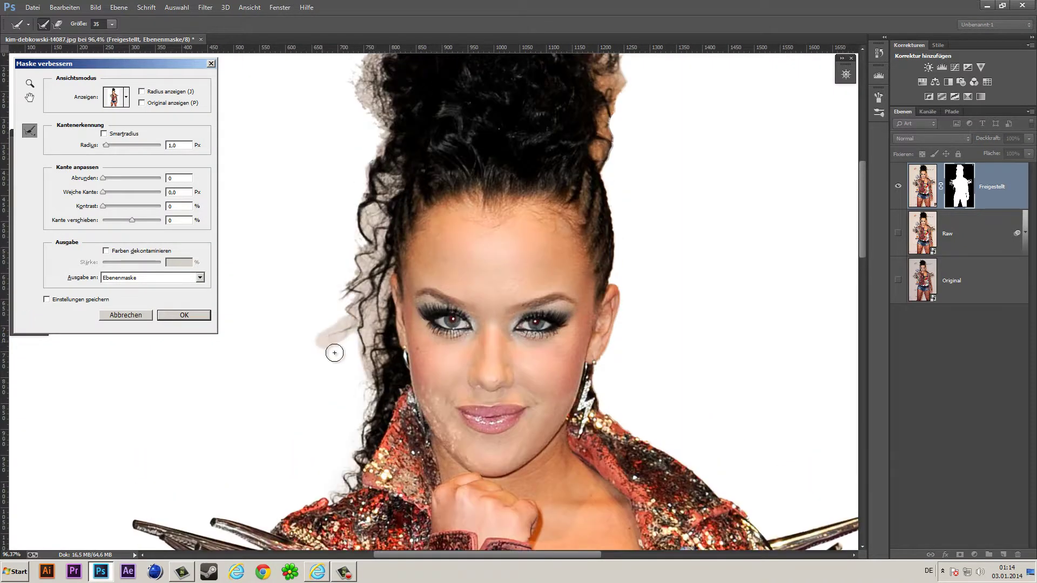
{"action": "scroll", "coordinate": [340, 361], "scroll_direction": "up", "scroll_amount": 2}
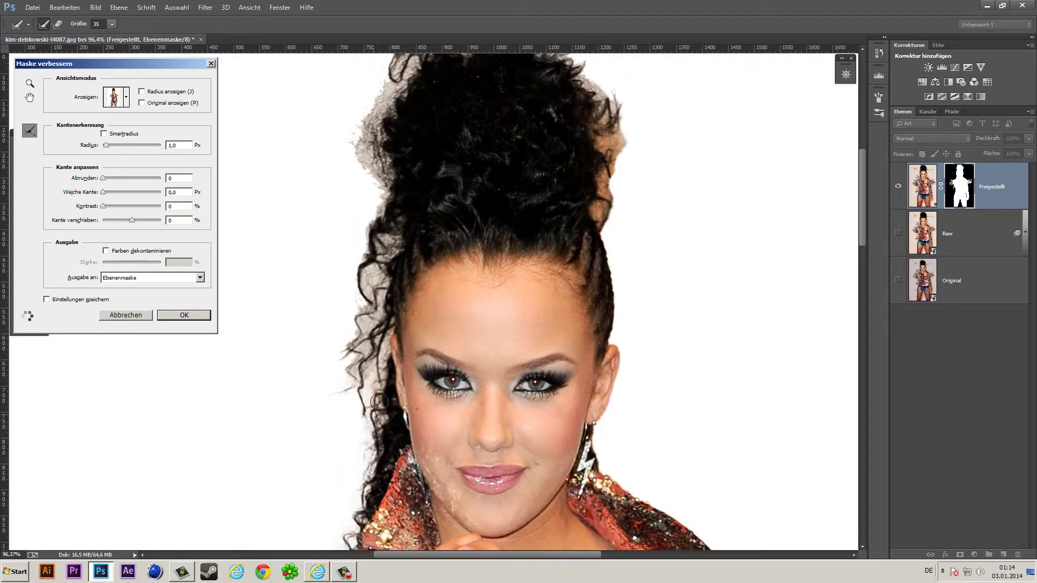
{"action": "scroll", "coordinate": [378, 346], "scroll_direction": "up", "scroll_amount": 2}
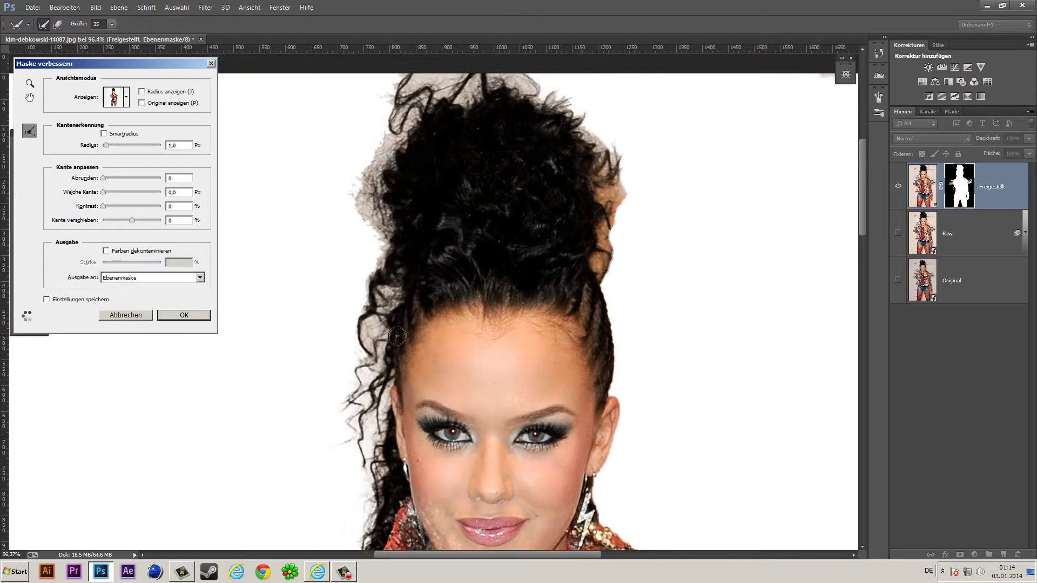
{"action": "scroll", "coordinate": [381, 313], "scroll_direction": "up", "scroll_amount": 1}
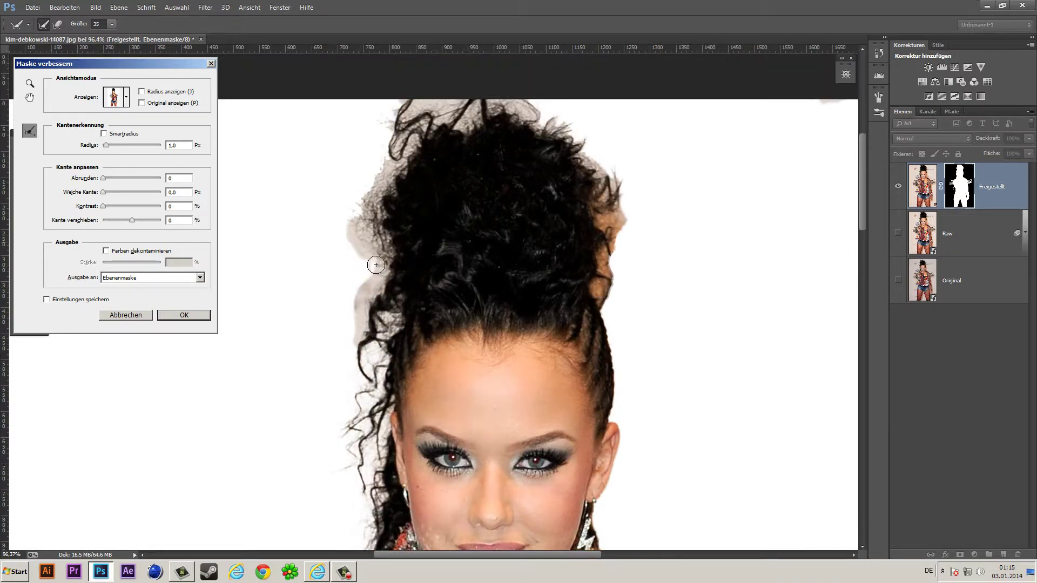
{"action": "left_click_drag", "start_coordinate": [376, 265], "coordinate": [378, 162]}
{"action": "scroll", "coordinate": [410, 156], "scroll_direction": "up", "scroll_amount": 2}
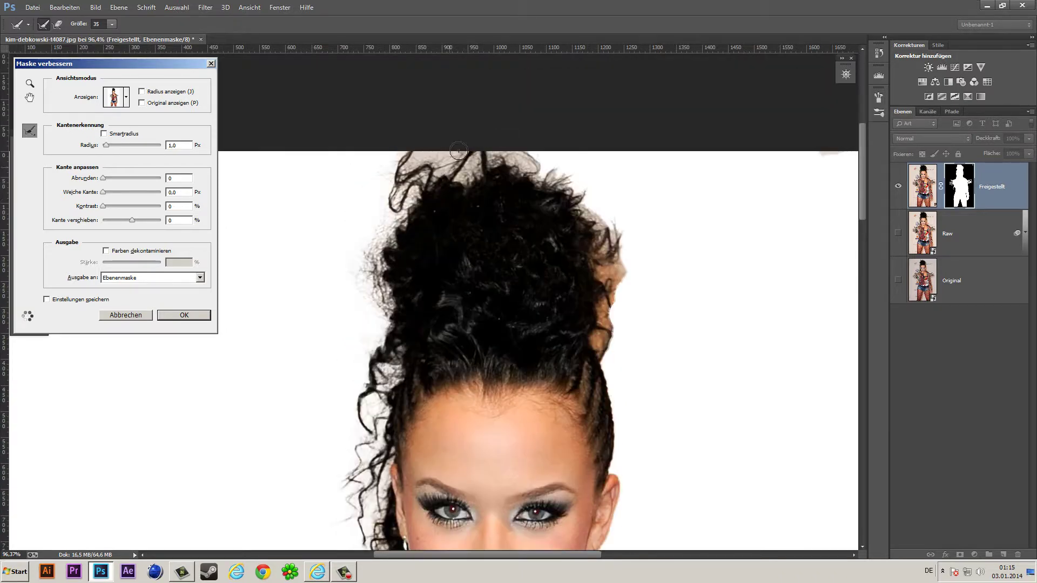
{"action": "mouse_move", "coordinate": [458, 151]}
{"action": "left_mouse_down"}
{"action": "mouse_move", "coordinate": [582, 205]}
{"action": "mouse_move", "coordinate": [621, 261]}
{"action": "mouse_move", "coordinate": [616, 361]}
{"action": "left_mouse_up"}
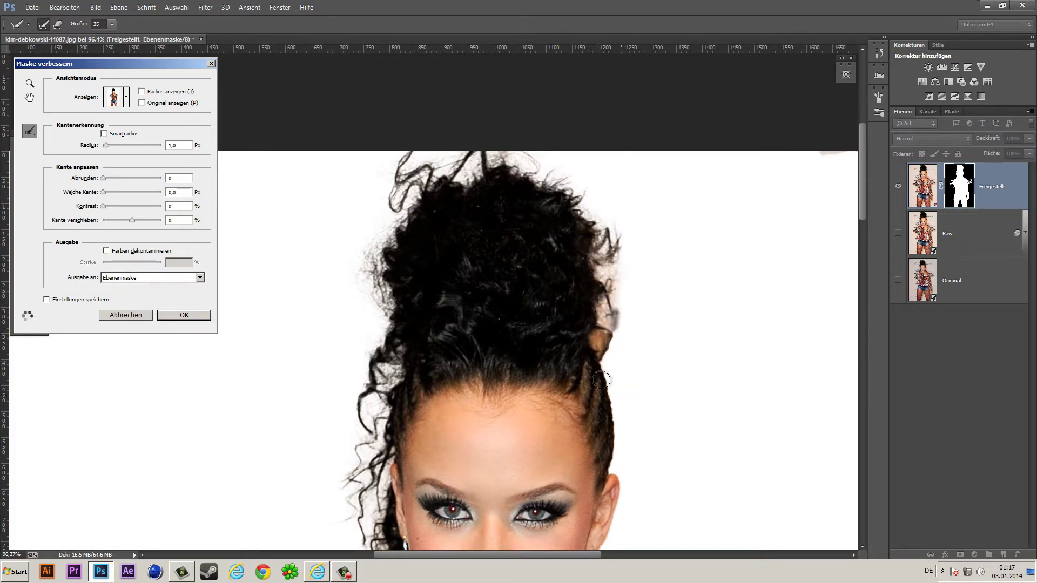
- Set Refine Mask to smoothing 7, feather 2,8 px and edge shift -5%
{"action": "double_click", "coordinate": [6, 554]}
{"action": "type", "text": "71"}
{"action": "key", "text": "Return"}
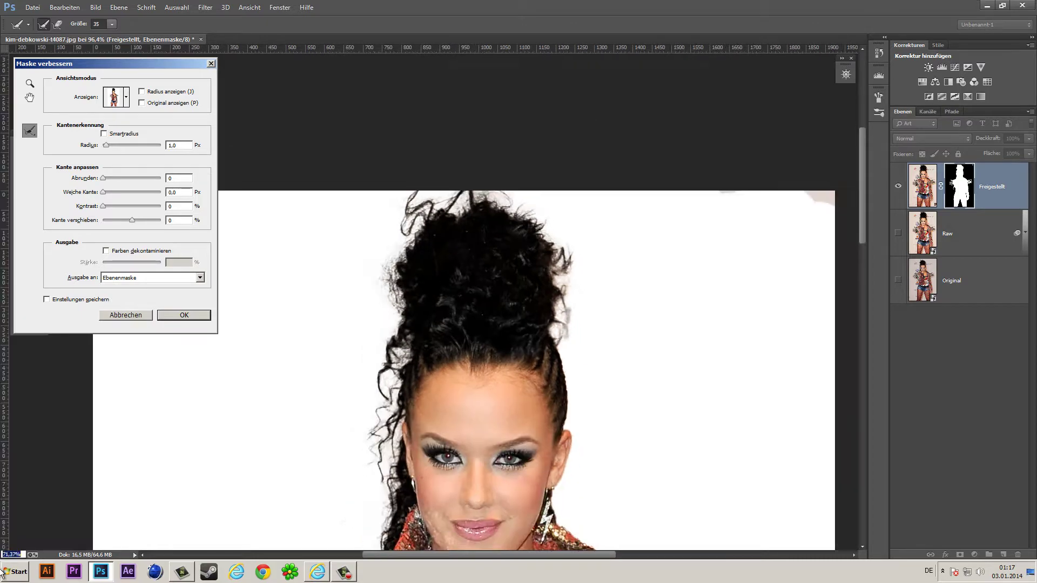
{"action": "type", "text": "53"}
{"action": "key", "text": "Return"}
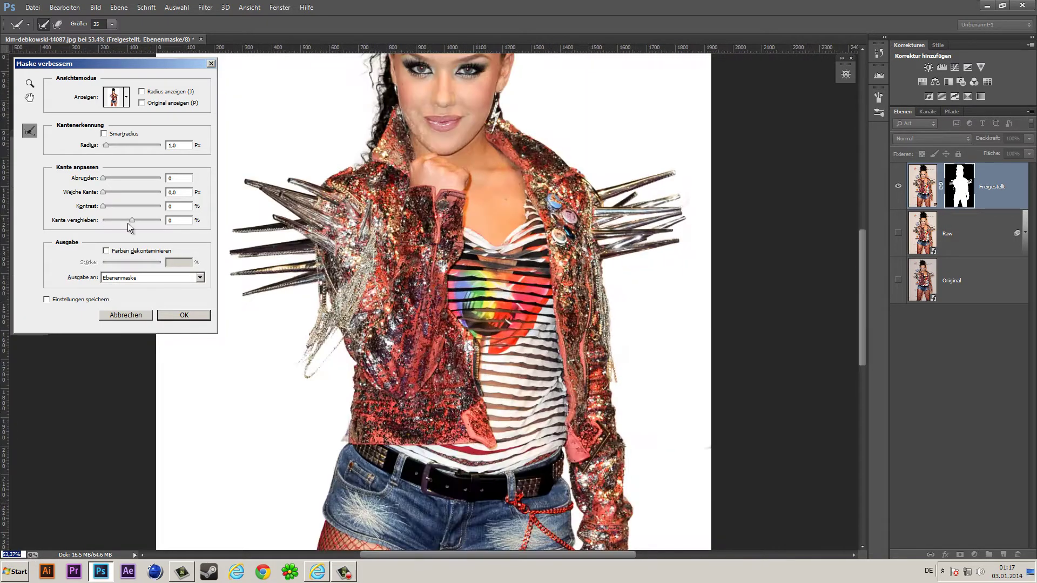
{"action": "left_click_drag", "start_coordinate": [131, 220], "coordinate": [130, 221]}
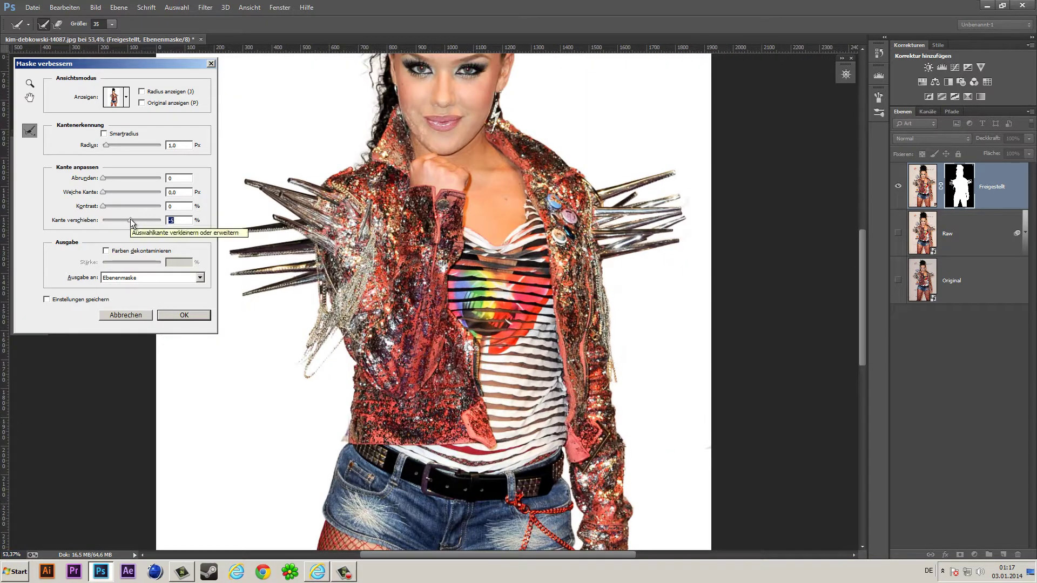
{"action": "left_click_drag", "start_coordinate": [103, 178], "coordinate": [111, 192]}
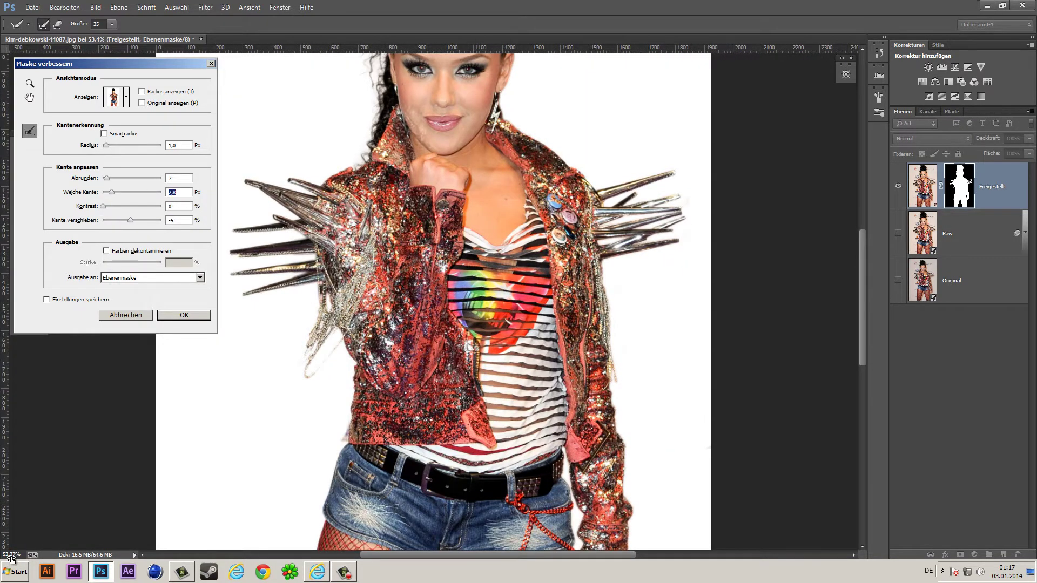
{"action": "double_click", "coordinate": [11, 555]}
{"action": "type", "text": "32"}
{"action": "key", "text": "Return"}
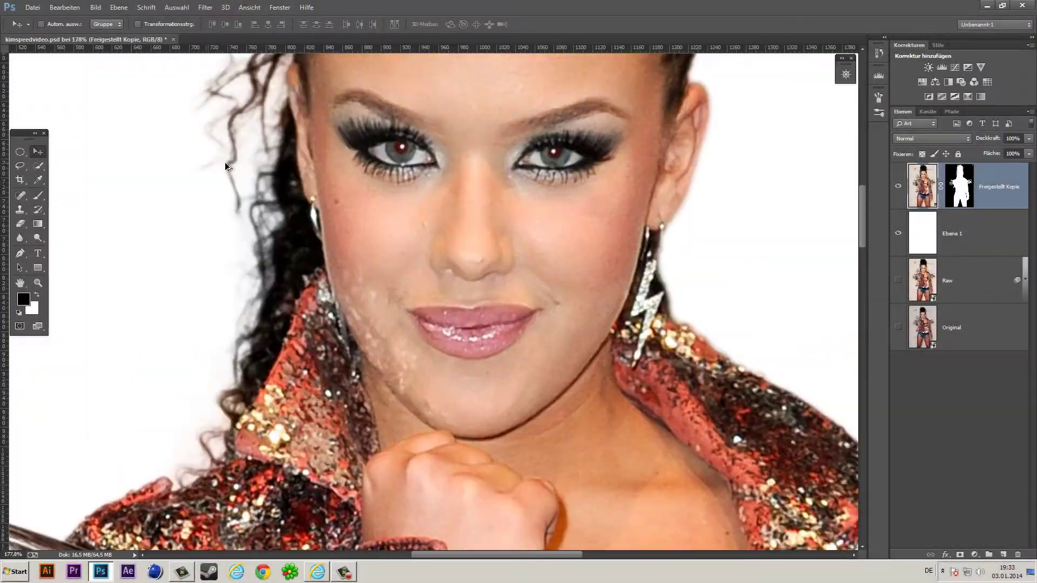
- Remove the red eye from the pupils with the Red Eye tool
{"action": "right_click", "coordinate": [20, 195]}
{"action": "left_click", "coordinate": [116, 244]}
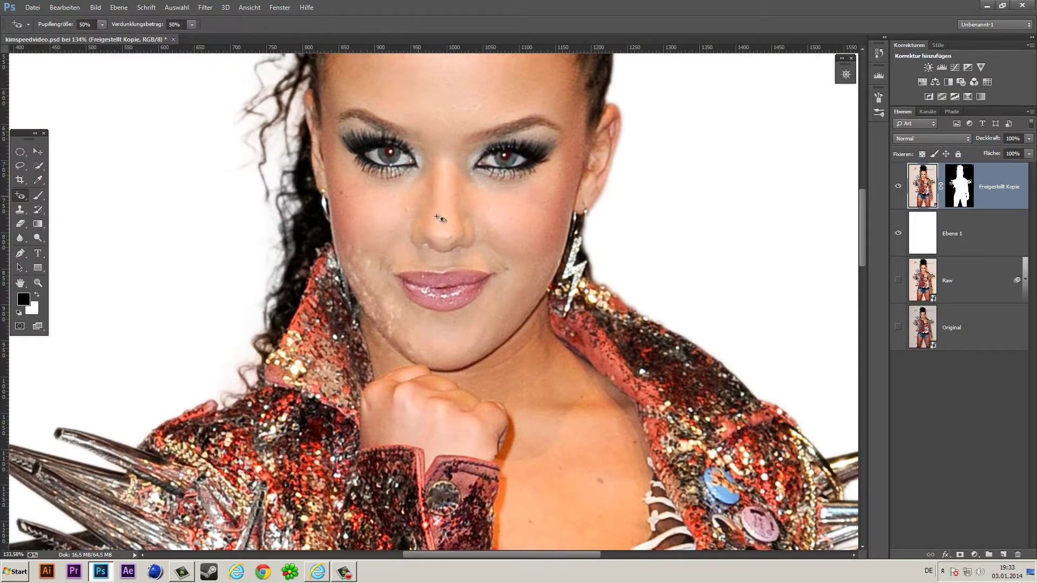
{"action": "scroll", "coordinate": [502, 158], "scroll_direction": "up", "scroll_amount": 3}
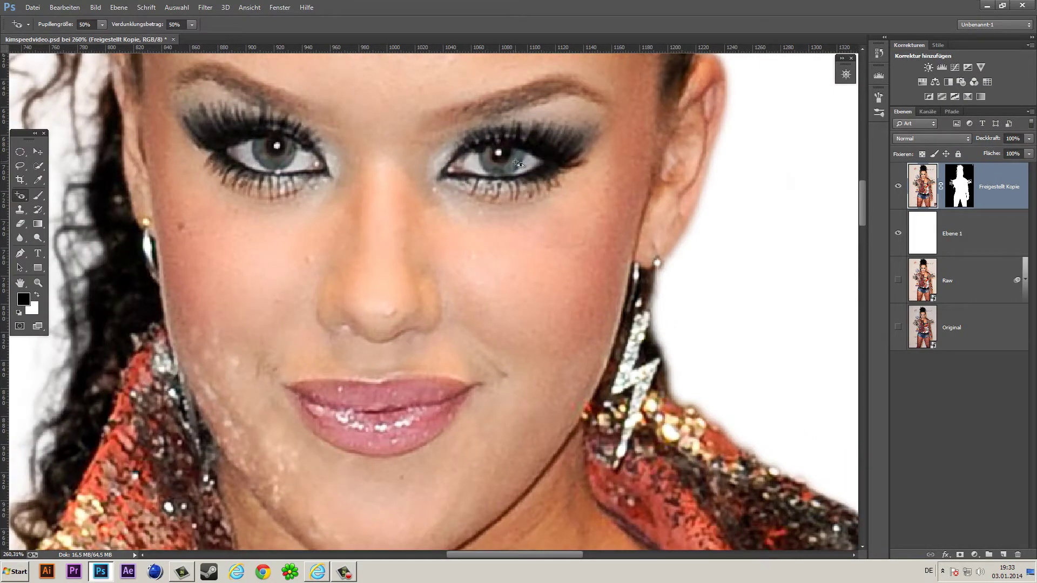
{"action": "scroll", "coordinate": [517, 162], "scroll_direction": "down", "scroll_amount": 4}
- Duplicate the cut-out layer and apply the layer mask on the copy
{"action": "right_click", "coordinate": [959, 188]}
{"action": "left_click", "coordinate": [963, 225]}
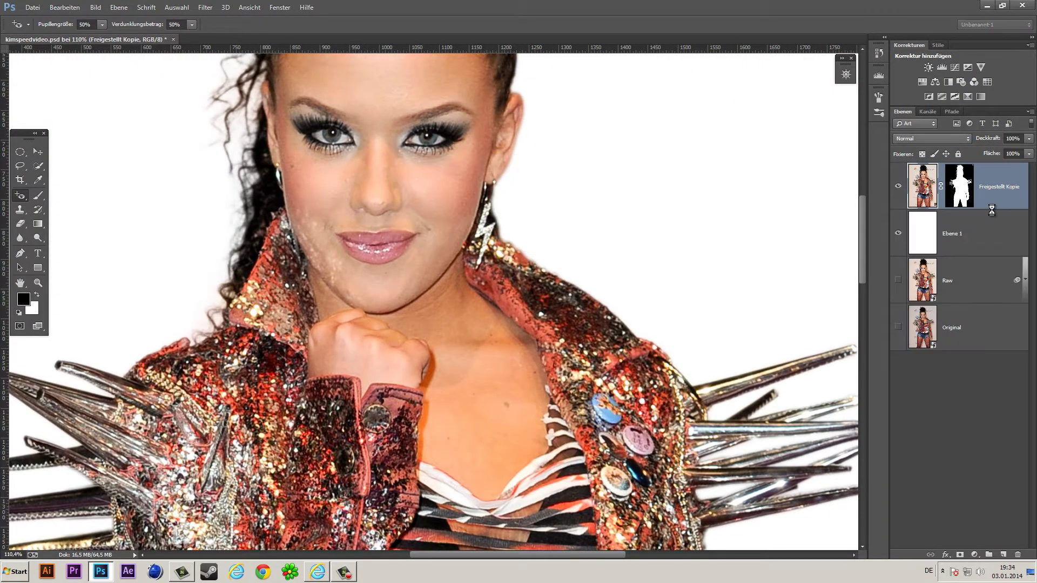
{"action": "right_click", "coordinate": [991, 211]}
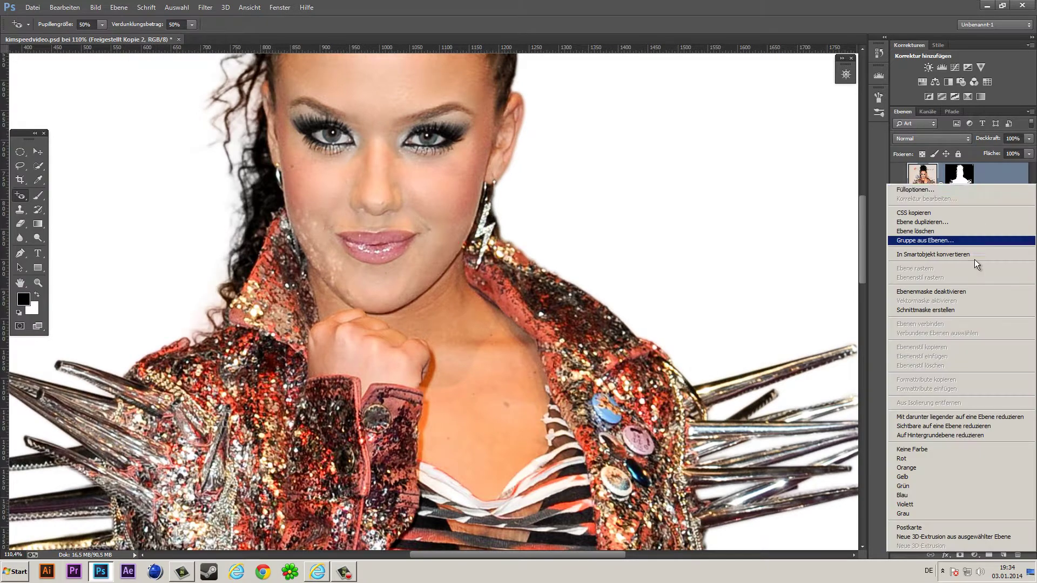
{"action": "left_click", "coordinate": [974, 241]}
- Add a new empty layer named 'Retouche' on top
{"action": "scroll", "coordinate": [664, 201], "scroll_direction": "up", "scroll_amount": 2}
{"action": "scroll", "coordinate": [664, 201], "scroll_direction": "up", "scroll_amount": 2}
{"action": "scroll", "coordinate": [664, 202], "scroll_direction": "up", "scroll_amount": 2}
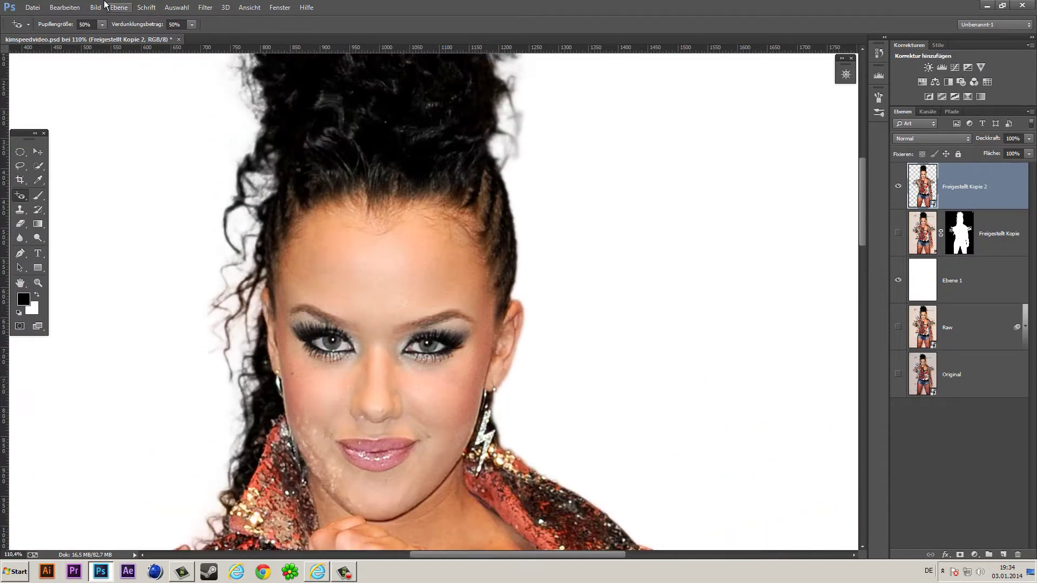
{"action": "key", "text": "ctrl+shift+n"}
{"action": "type", "text": "ouche"}
{"action": "left_click", "coordinate": [631, 180]}
- Spot-heal the small dark blemish on the chest
{"action": "right_click", "coordinate": [20, 195]}
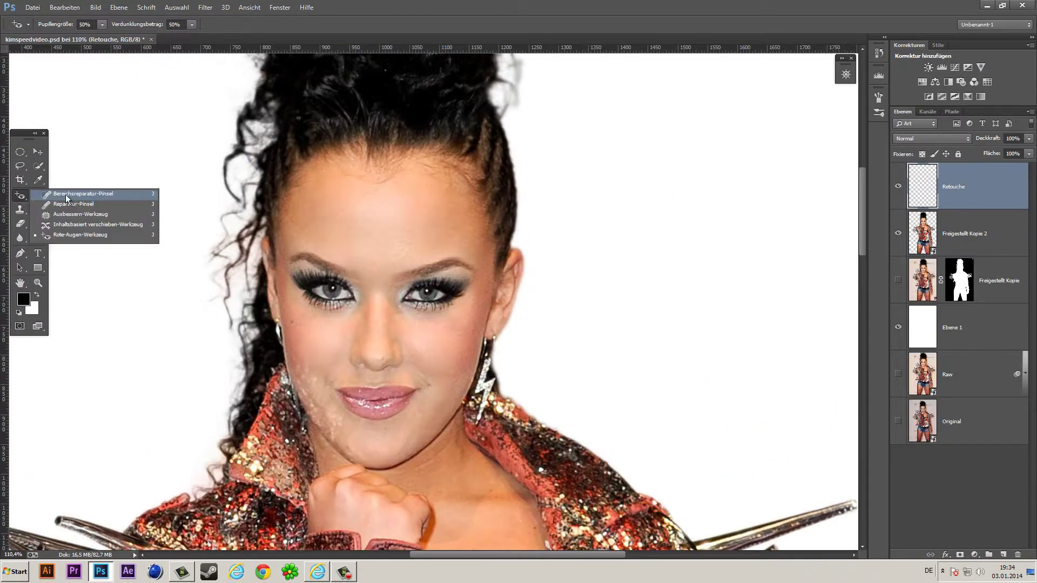
{"action": "left_click", "coordinate": [59, 200]}
{"action": "scroll", "coordinate": [454, 429], "scroll_direction": "up", "scroll_amount": 3}
{"action": "left_click", "coordinate": [539, 358]}
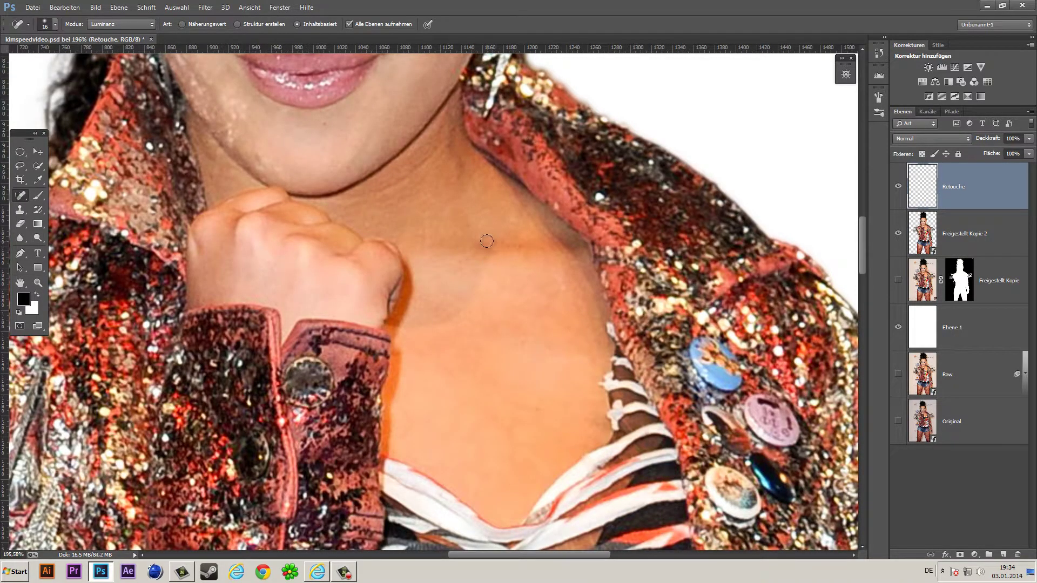
{"action": "scroll", "coordinate": [486, 241], "scroll_direction": "up", "scroll_amount": 5}
- Inspect the face with the Clone Stamp ready and hide the Retouche layer
{"action": "key", "text": "s"}
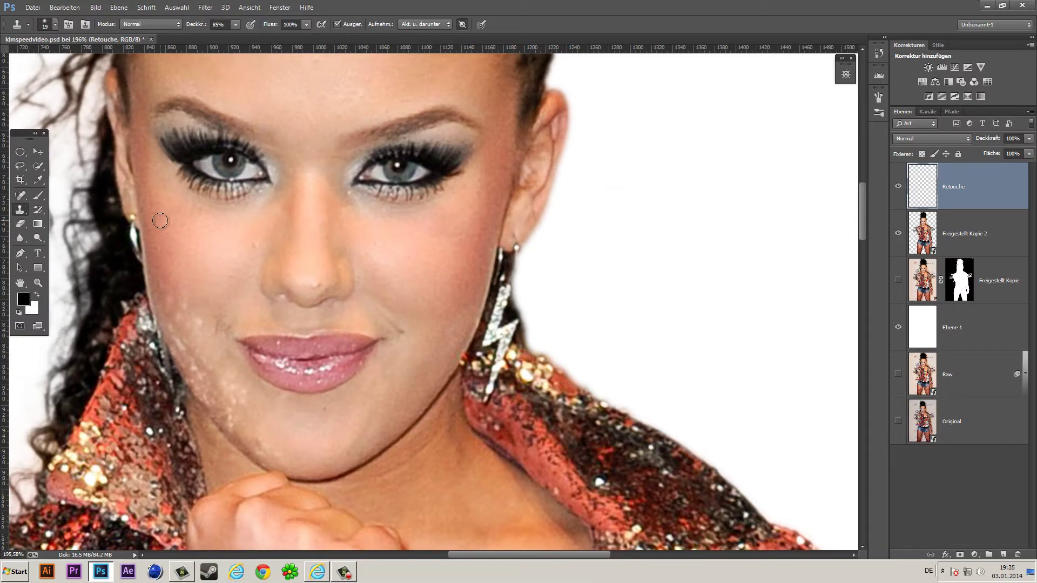
{"action": "scroll", "coordinate": [357, 263], "scroll_direction": "up", "scroll_amount": 3}
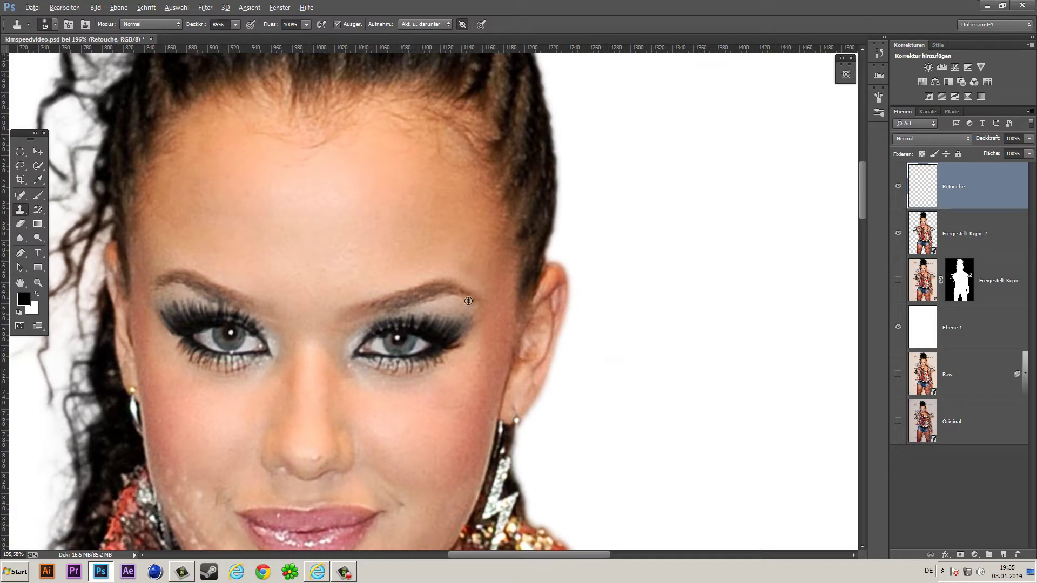
{"action": "scroll", "coordinate": [300, 236], "scroll_direction": "up", "scroll_amount": 3}
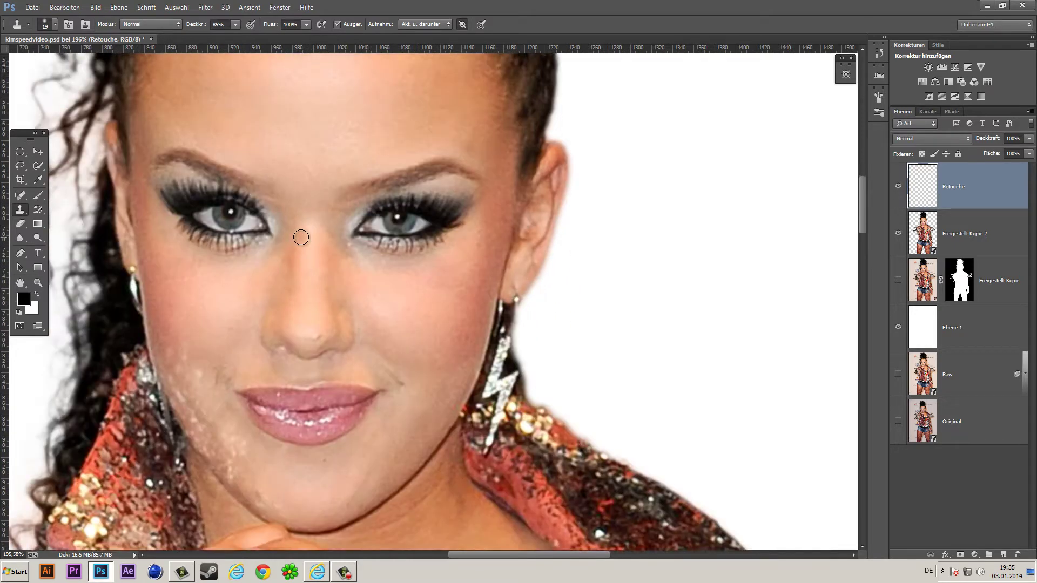
{"action": "scroll", "coordinate": [301, 236], "scroll_direction": "down", "scroll_amount": 1}
{"action": "scroll", "coordinate": [308, 304], "scroll_direction": "up", "scroll_amount": 2}
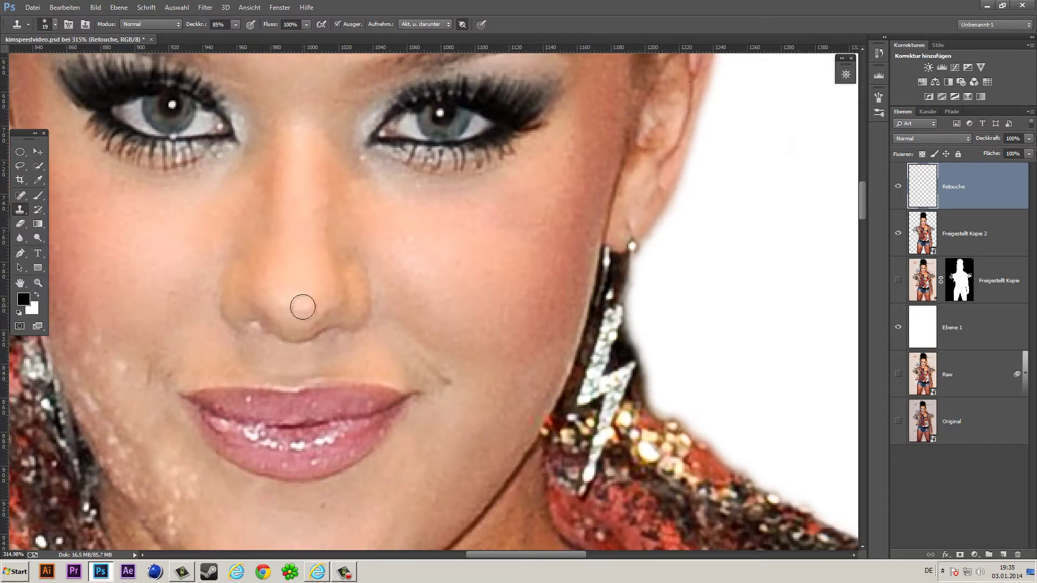
{"action": "scroll", "coordinate": [301, 303], "scroll_direction": "down", "scroll_amount": 8}
{"action": "left_click", "coordinate": [897, 186]}
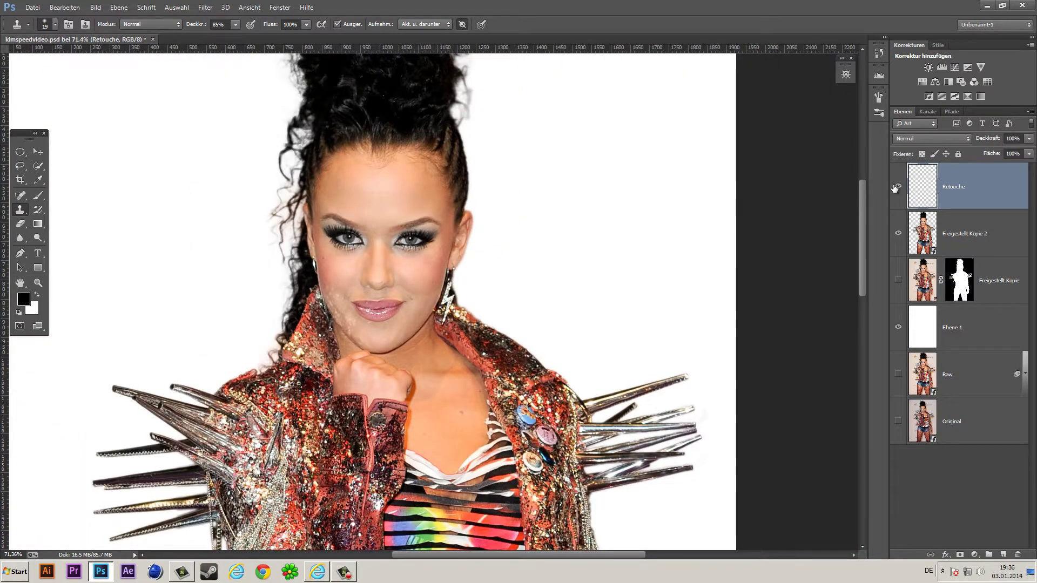
- Zoom around the face to compare it without the retouching
{"action": "scroll", "coordinate": [443, 216], "scroll_direction": "up", "scroll_amount": 7}
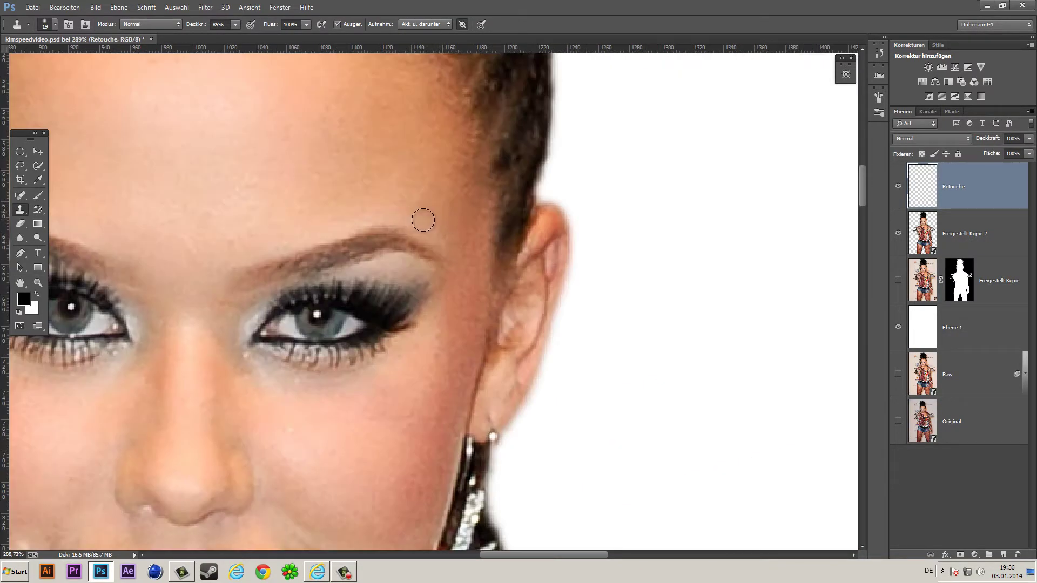
{"action": "scroll", "coordinate": [423, 220], "scroll_direction": "down", "scroll_amount": 1}
{"action": "scroll", "coordinate": [253, 267], "scroll_direction": "down", "scroll_amount": 3}
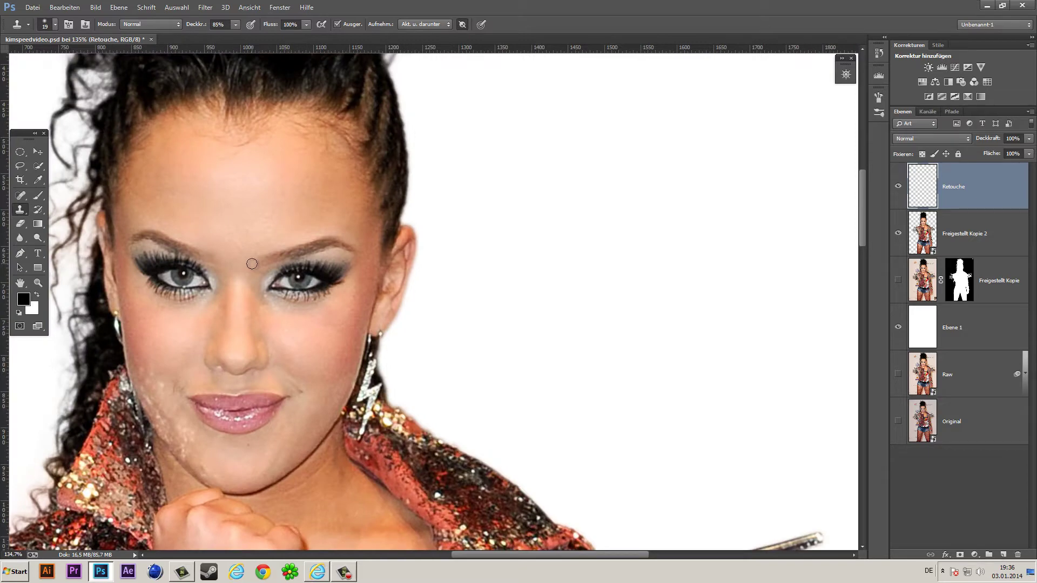
{"action": "scroll", "coordinate": [252, 264], "scroll_direction": "down", "scroll_amount": 1}
{"action": "scroll", "coordinate": [212, 414], "scroll_direction": "up", "scroll_amount": 3}
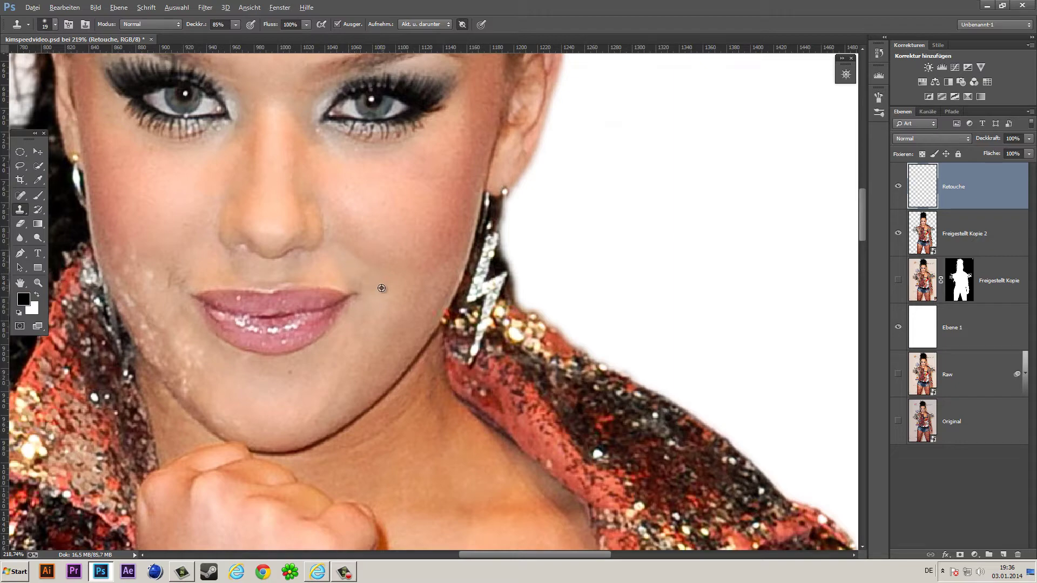
{"action": "scroll", "coordinate": [486, 546], "scroll_direction": "up", "scroll_amount": 1}
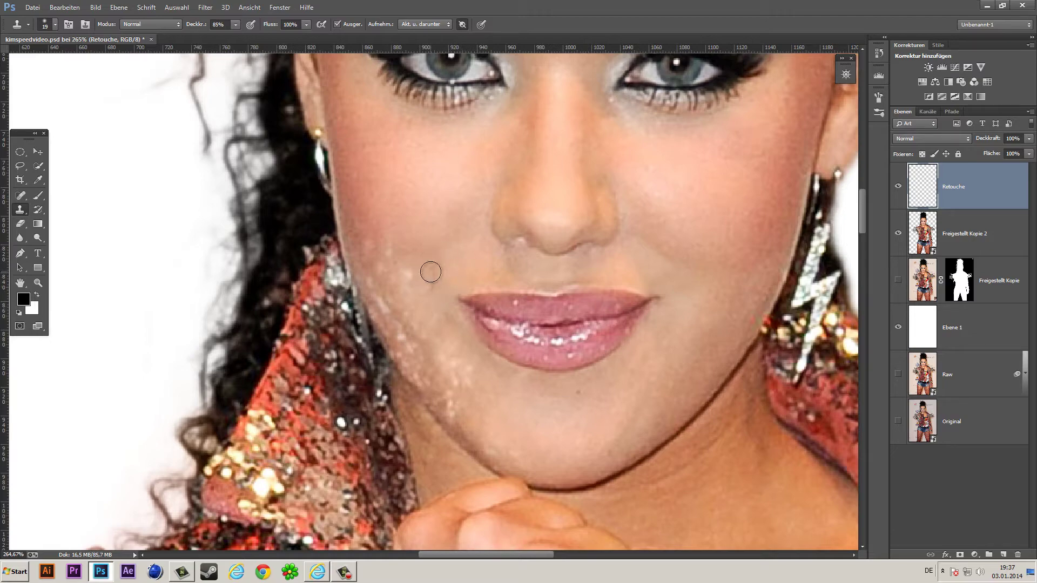
{"action": "scroll", "coordinate": [440, 277], "scroll_direction": "down", "scroll_amount": 5}
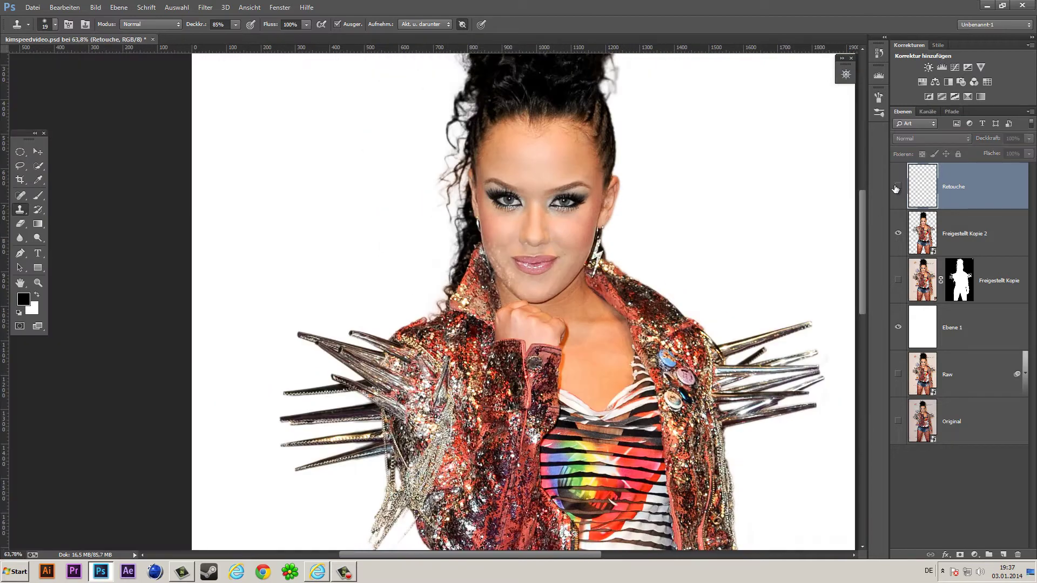
- Show the Retouche layer again with a white layer mask and fit the image in view
{"action": "left_click", "coordinate": [896, 189]}
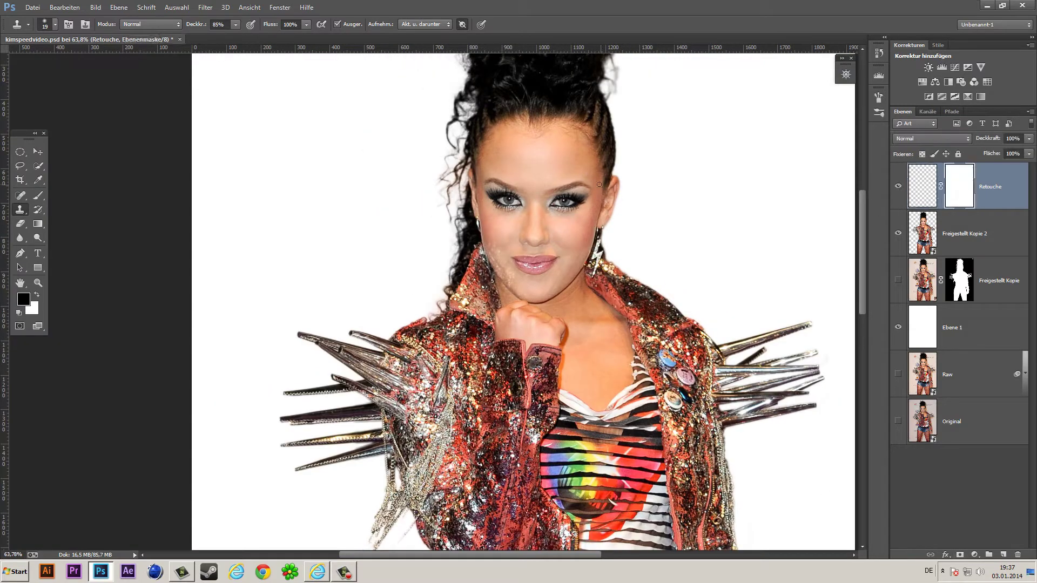
{"action": "scroll", "coordinate": [599, 184], "scroll_direction": "up", "scroll_amount": 2}
{"action": "scroll", "coordinate": [597, 296], "scroll_direction": "up", "scroll_amount": 2}
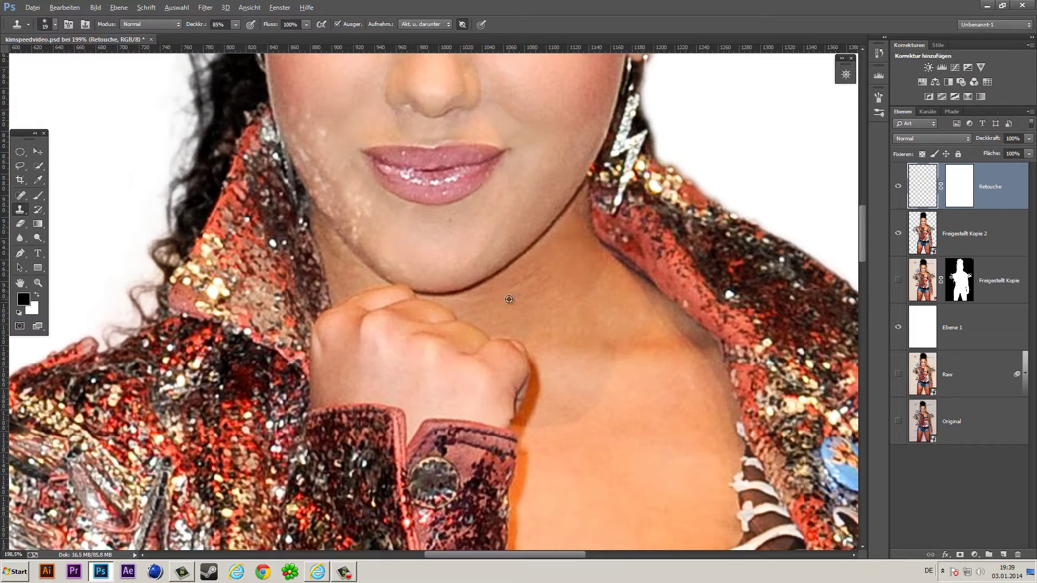
{"action": "key", "text": "ctrl+0"}
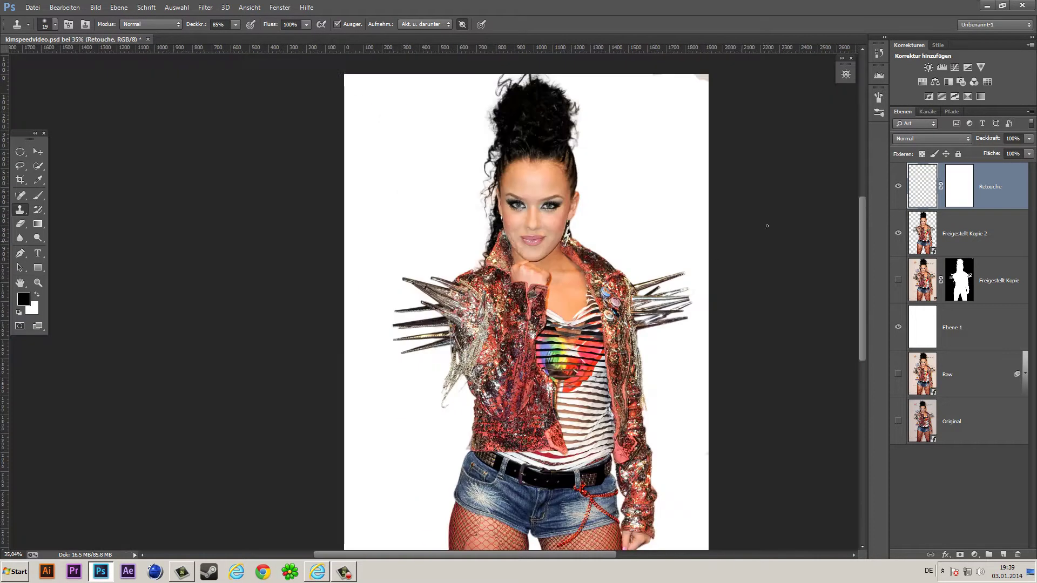
{"action": "scroll", "coordinate": [496, 302], "scroll_direction": "up", "scroll_amount": 5}
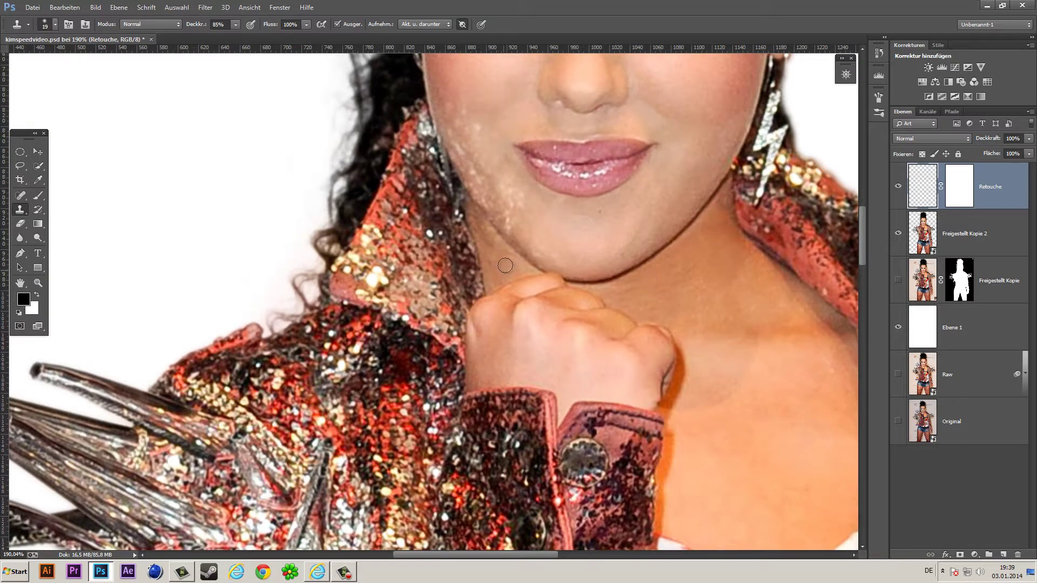
- Clone clean neck skin over the chin line, jawline and cheek
{"action": "left_click_drag", "start_coordinate": [505, 266], "coordinate": [637, 280]}
{"action": "left_click", "coordinate": [691, 292], "text": "alt"}
{"action": "left_click_drag", "start_coordinate": [481, 257], "coordinate": [502, 265]}
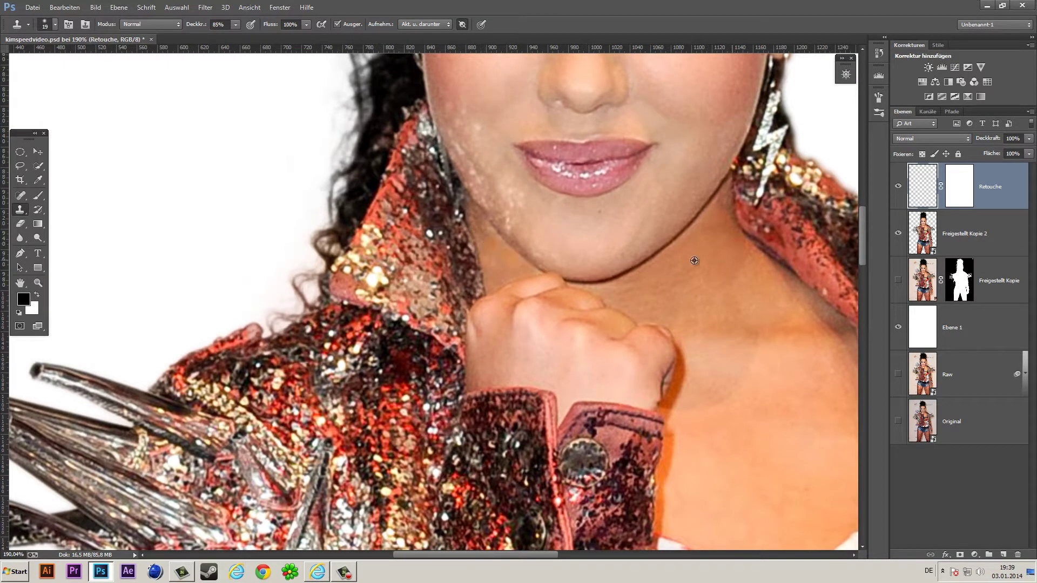
{"action": "left_click_drag", "start_coordinate": [480, 227], "coordinate": [472, 210]}
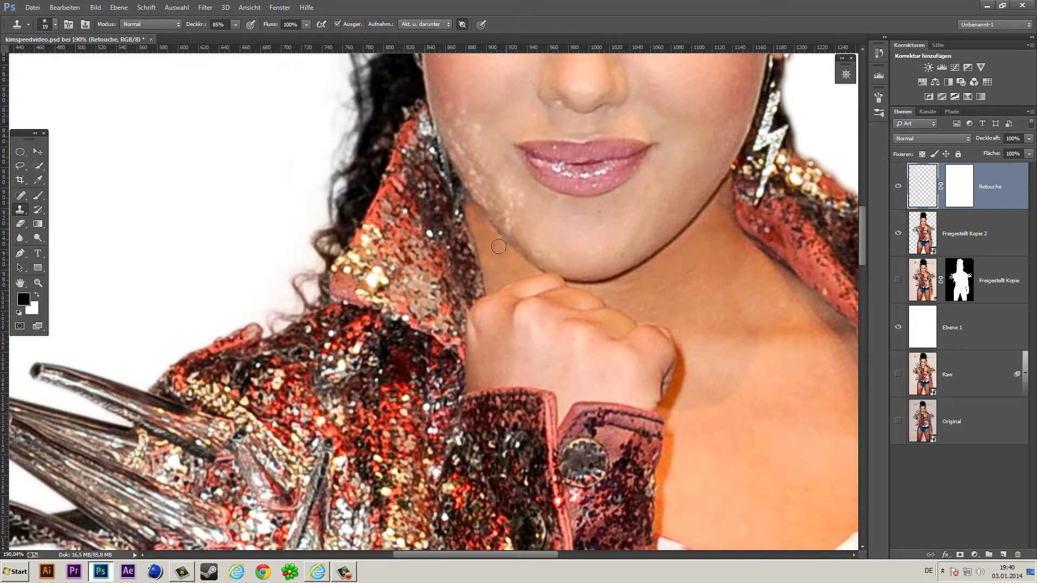
{"action": "scroll", "coordinate": [680, 280], "scroll_direction": "down", "scroll_amount": 5}
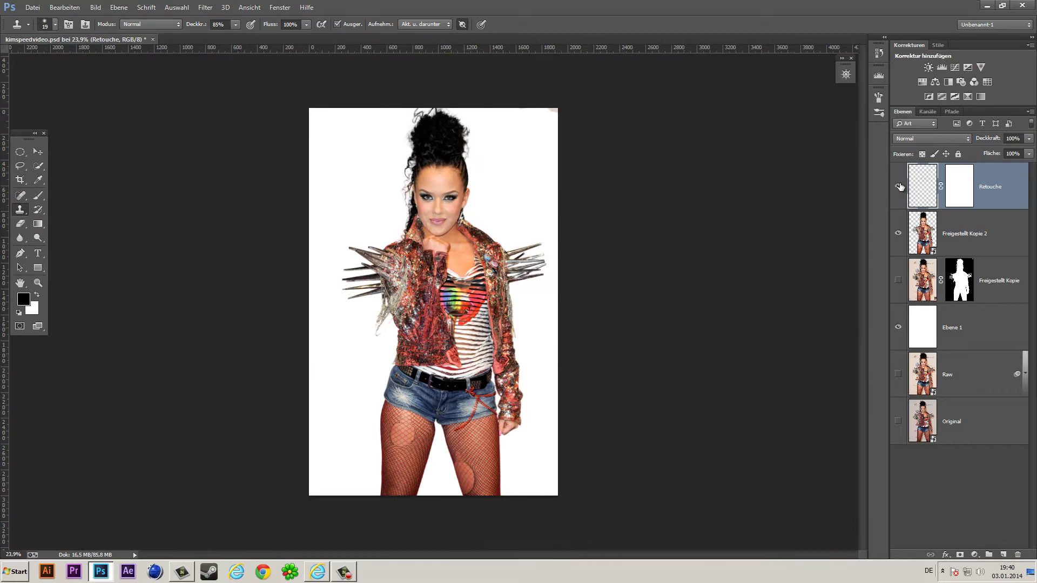
- Target the Retouche mask with a soft brush of about 21 px
{"action": "left_click", "coordinate": [959, 186]}
{"action": "scroll", "coordinate": [408, 168], "scroll_direction": "up", "scroll_amount": 3}
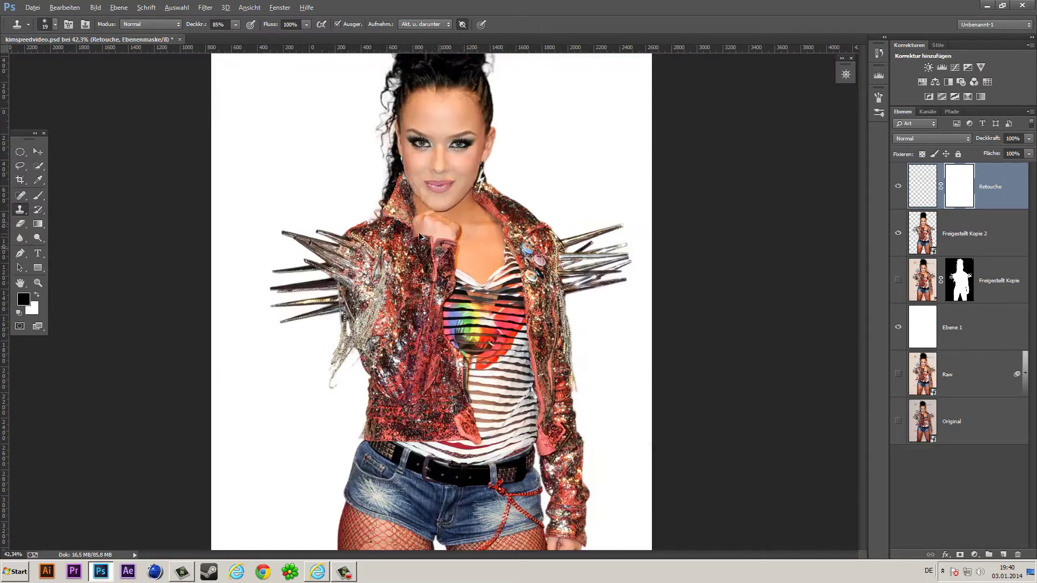
{"action": "key", "text": "b"}
{"action": "right_click", "coordinate": [408, 195]}
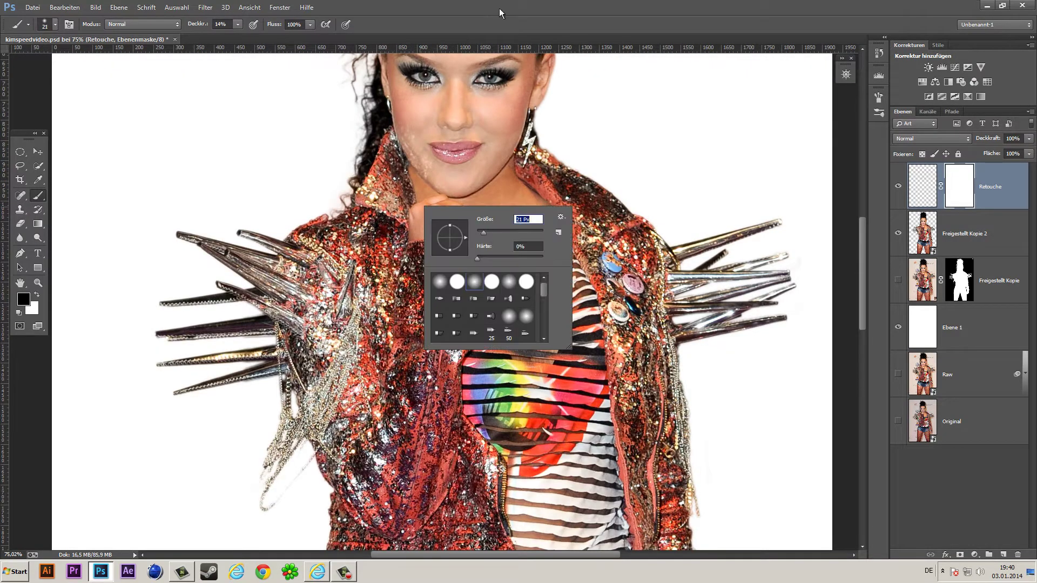
{"action": "key", "text": "Return"}
{"action": "scroll", "coordinate": [481, 235], "scroll_direction": "up", "scroll_amount": 3}
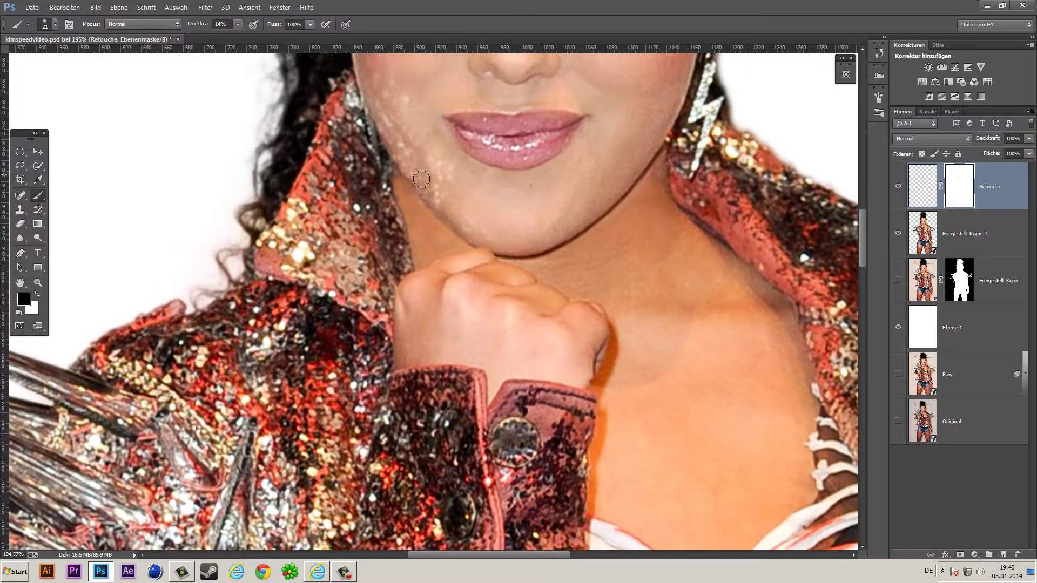
- Switch back to clone stamping on the Retouche layer's pixels
{"action": "key", "text": "s"}
{"action": "key", "text": "ctrl+2"}
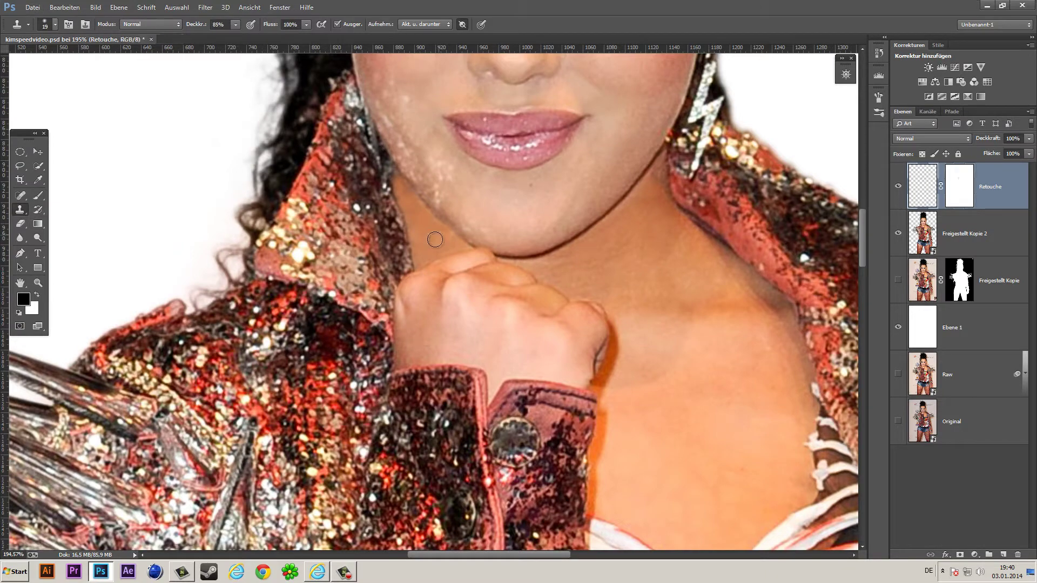
{"action": "scroll", "coordinate": [405, 198], "scroll_direction": "down", "scroll_amount": 5}
{"action": "scroll", "coordinate": [706, 218], "scroll_direction": "down", "scroll_amount": 2}
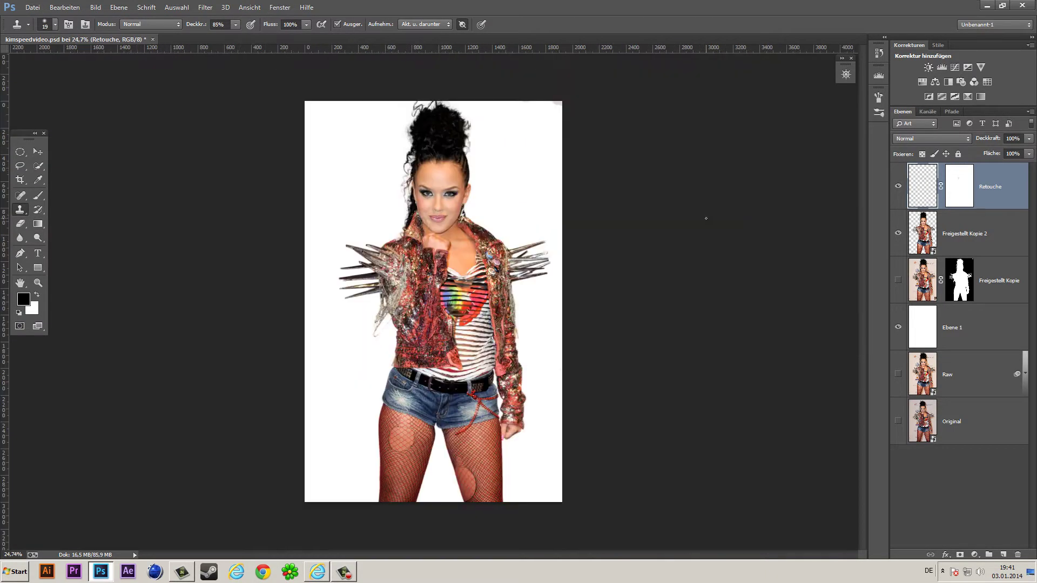
- Paint on the Retouche mask with the soft brush at 14% opacity
{"action": "key", "text": "b"}
{"action": "key", "text": "ctrl+backslash"}
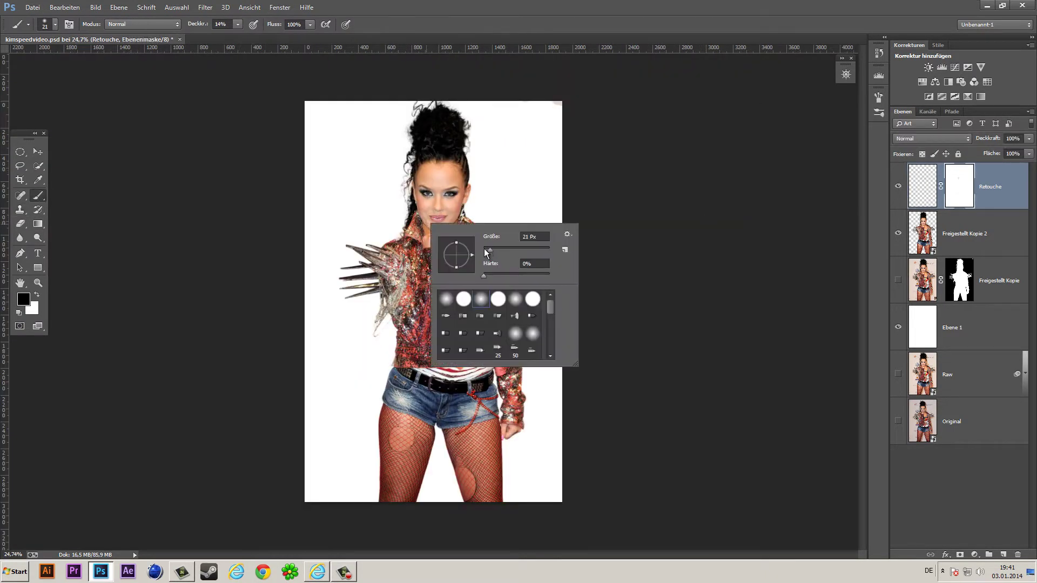
{"action": "right_click", "coordinate": [432, 224]}
{"action": "key", "text": "Escape"}
{"action": "scroll", "coordinate": [423, 249], "scroll_direction": "up", "scroll_amount": 4}
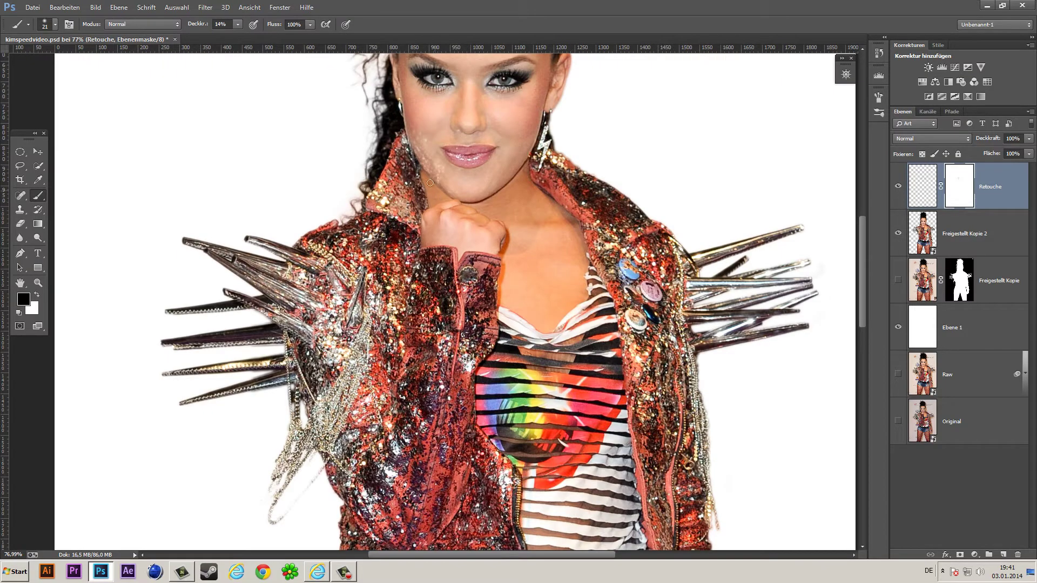
{"action": "scroll", "coordinate": [462, 221], "scroll_direction": "down", "scroll_amount": 3}
{"action": "scroll", "coordinate": [463, 220], "scroll_direction": "down", "scroll_amount": 1}
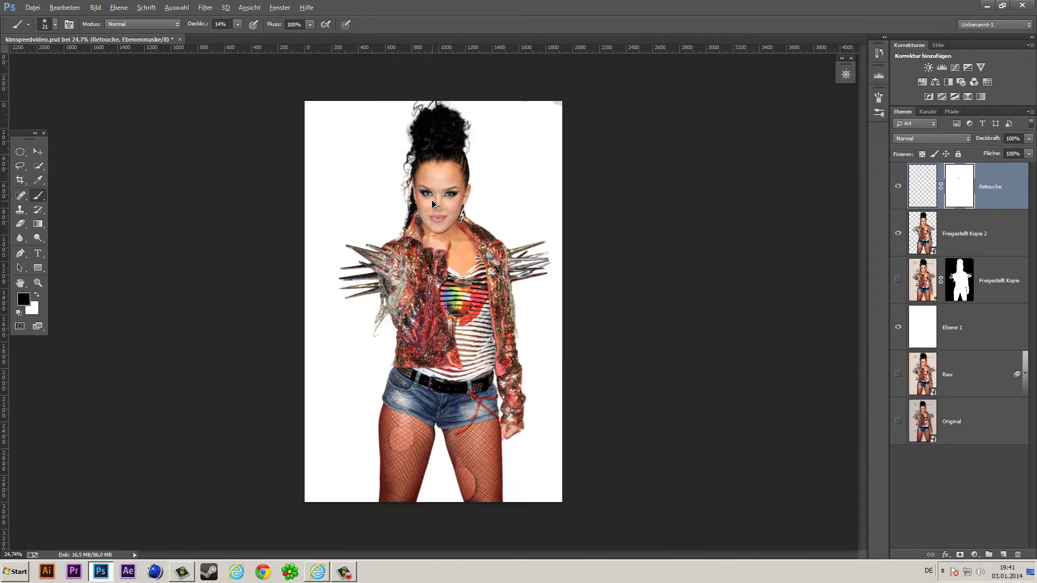
{"action": "scroll", "coordinate": [476, 265], "scroll_direction": "up", "scroll_amount": 6}
{"action": "scroll", "coordinate": [466, 243], "scroll_direction": "down", "scroll_amount": 4}
{"action": "scroll", "coordinate": [465, 243], "scroll_direction": "up", "scroll_amount": 2}
- Return to clone stamping the Retouche pixels with the brush shrunk to 1 px
{"action": "key", "text": "s"}
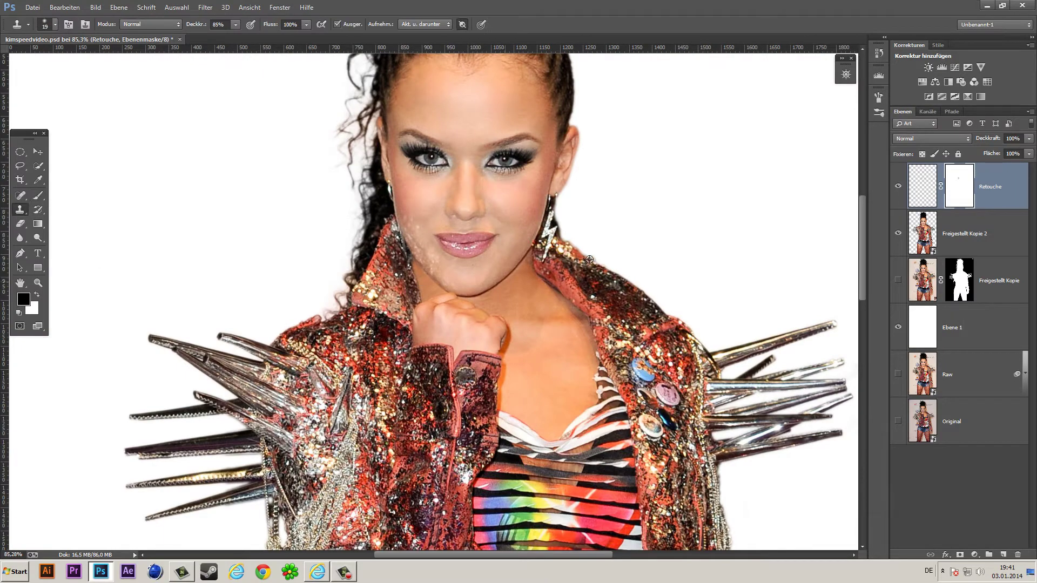
{"action": "key", "text": "ctrl+2"}
{"action": "scroll", "coordinate": [426, 391], "scroll_direction": "up", "scroll_amount": 4}
{"action": "scroll", "coordinate": [426, 391], "scroll_direction": "down", "scroll_amount": 2}
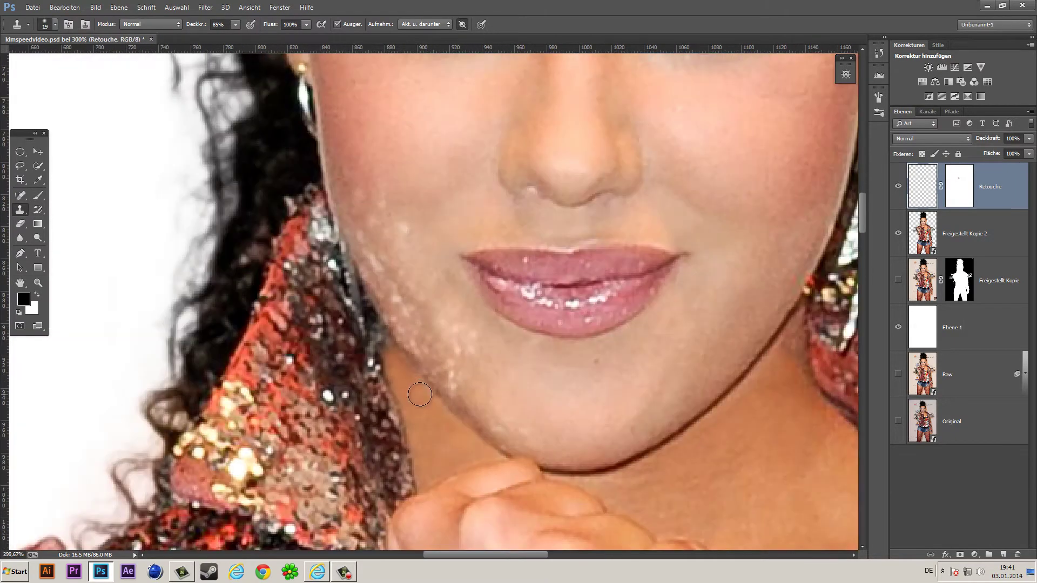
{"action": "right_click", "coordinate": [469, 453]}
{"action": "left_click_drag", "start_coordinate": [546, 431], "coordinate": [513, 446]}
{"action": "scroll", "coordinate": [416, 484], "scroll_direction": "down", "scroll_amount": 5}
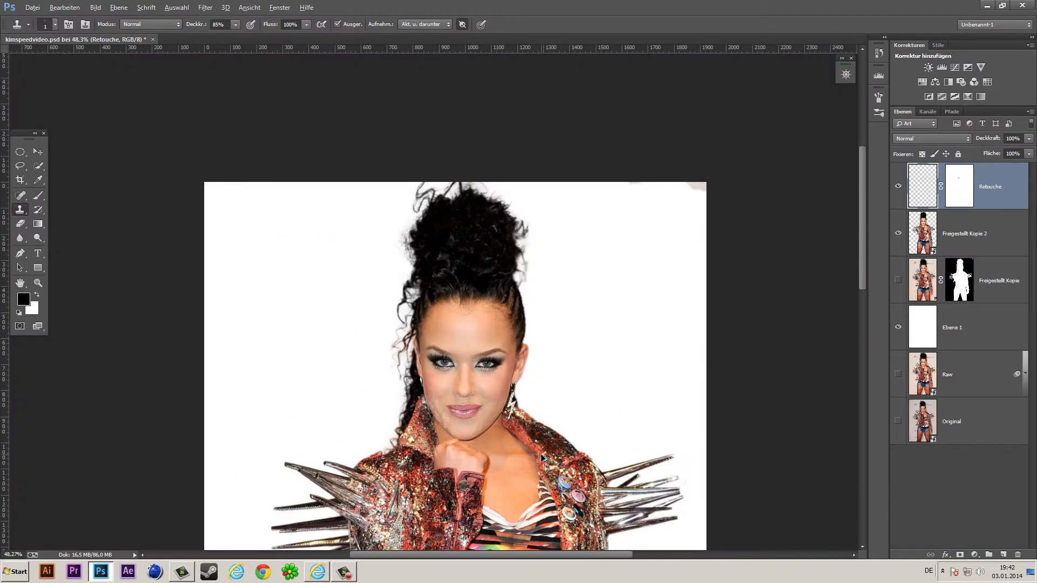
{"action": "scroll", "coordinate": [432, 432], "scroll_direction": "up", "scroll_amount": 3}
{"action": "scroll", "coordinate": [433, 419], "scroll_direction": "up", "scroll_amount": 1}
{"action": "scroll", "coordinate": [460, 410], "scroll_direction": "down", "scroll_amount": 5}
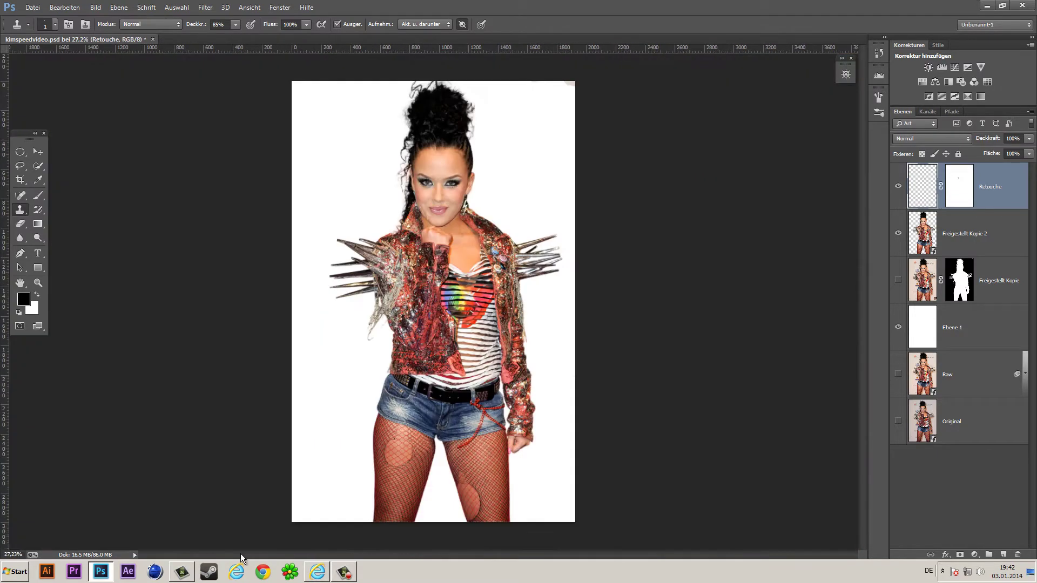
{"action": "left_click", "coordinate": [64, 7]}
- Create a new layer named 'Retouche-Lichtreflexe' and keep the 21 px brush
{"action": "left_click", "coordinate": [302, 16]}
{"action": "type", "text": "R"}
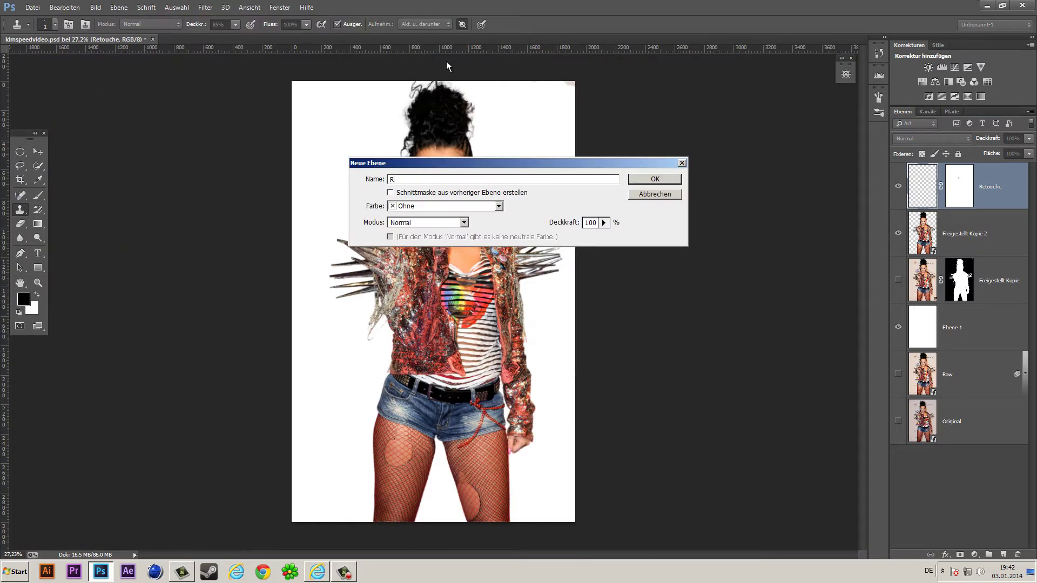
{"action": "type", "text": "etouche-Reflexe"}
{"action": "type", "text": "Lic"}
{"action": "type", "text": "hteflexe"}
{"action": "left_click", "coordinate": [654, 179]}
{"action": "scroll", "coordinate": [455, 201], "scroll_direction": "up", "scroll_amount": 5}
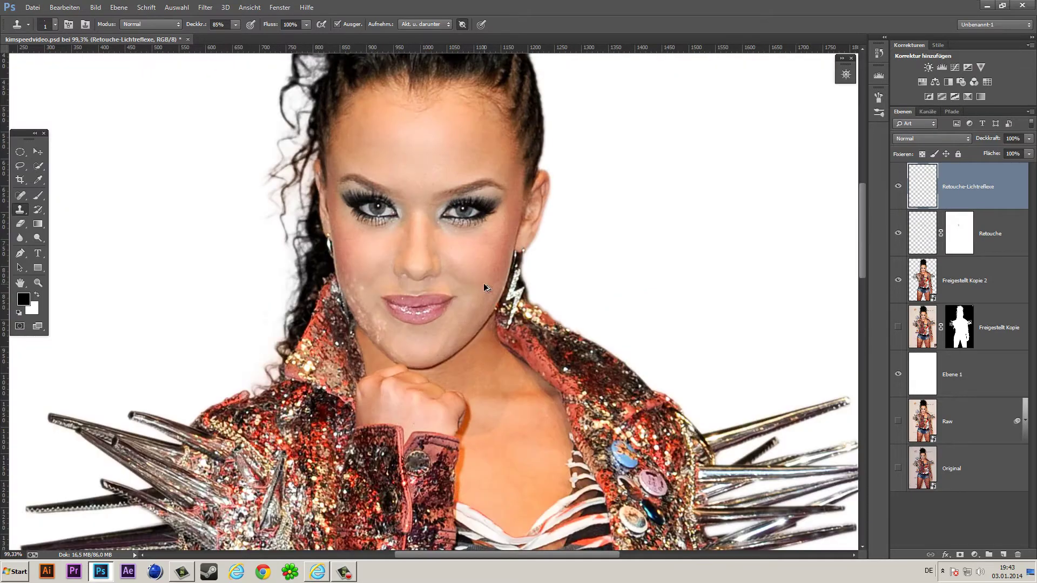
{"action": "scroll", "coordinate": [456, 200], "scroll_direction": "up", "scroll_amount": 5}
{"action": "right_click", "coordinate": [514, 344]}
{"action": "key", "text": "Return"}
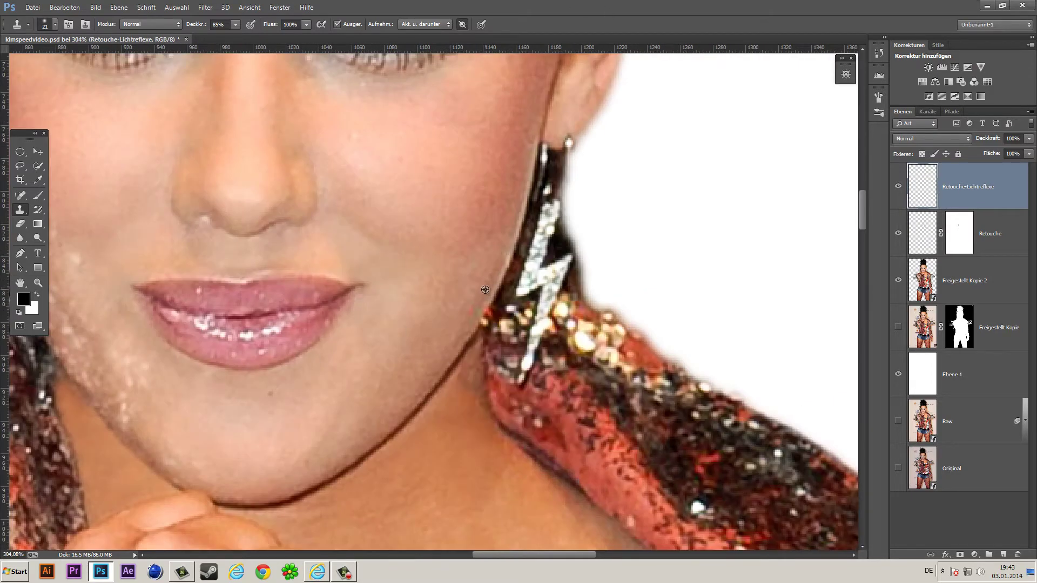
- Clone clean skin over the reddish speckles where the jaw meets the collar
{"action": "left_click", "coordinate": [485, 284], "text": "alt"}
{"action": "left_click_drag", "start_coordinate": [479, 317], "coordinate": [481, 373]}
{"action": "key", "text": "ctrl+1"}
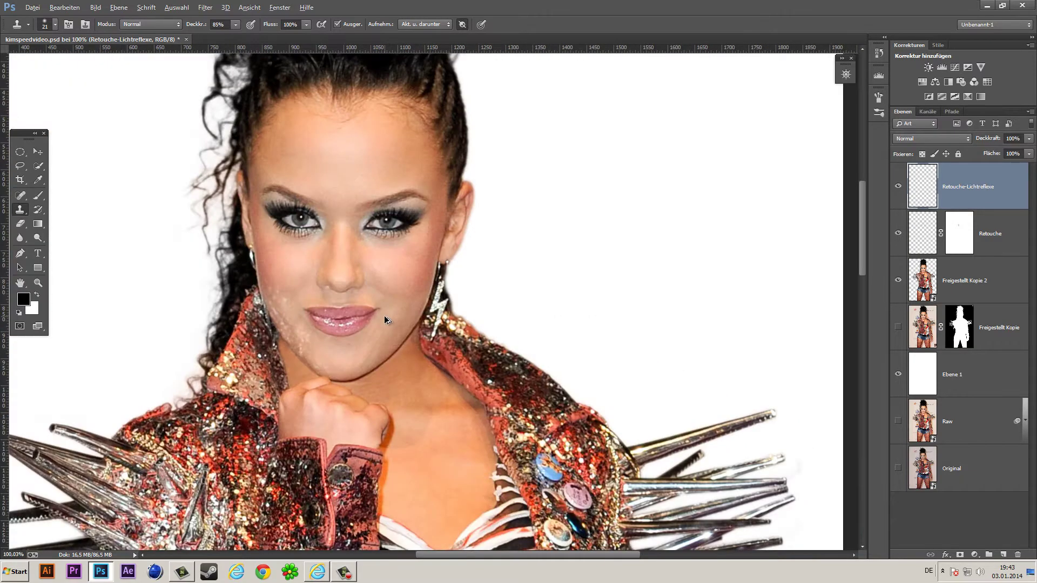
{"action": "left_click", "coordinate": [897, 187]}
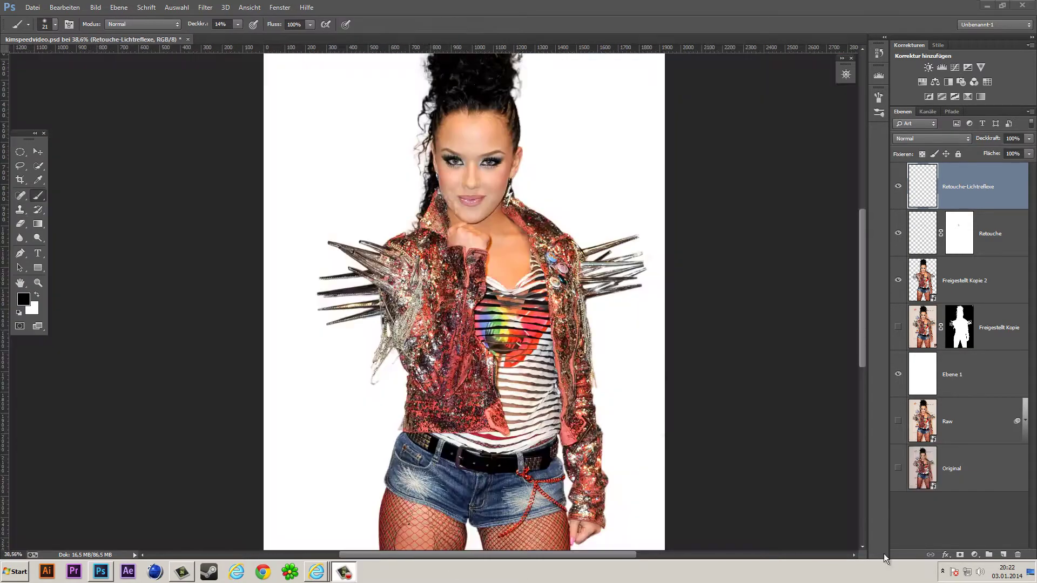
- Toggle the Retouche-Lichtreflexe layer's visibility to compare the jaw cleanup
{"action": "scroll", "coordinate": [437, 222], "scroll_direction": "up", "scroll_amount": 5}
{"action": "key", "text": "j"}
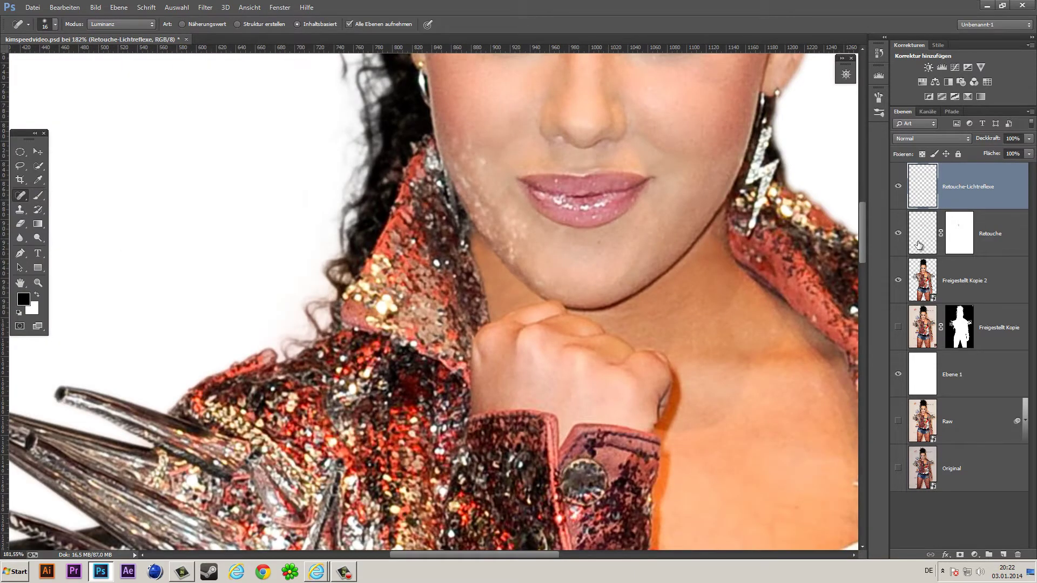
{"action": "key", "text": "s"}
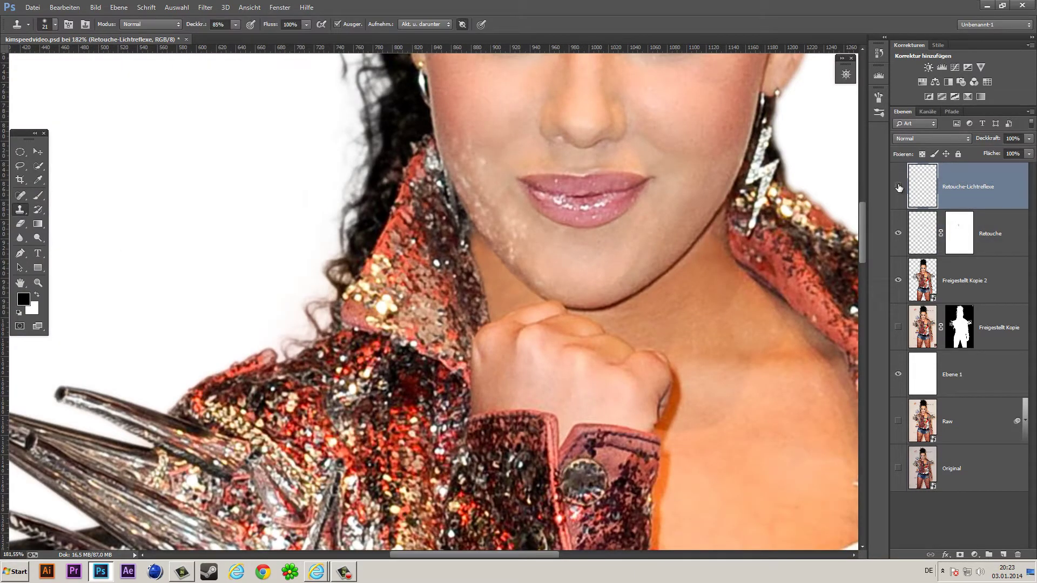
{"action": "left_click", "coordinate": [898, 186]}
{"action": "scroll", "coordinate": [490, 253], "scroll_direction": "up", "scroll_amount": 5}
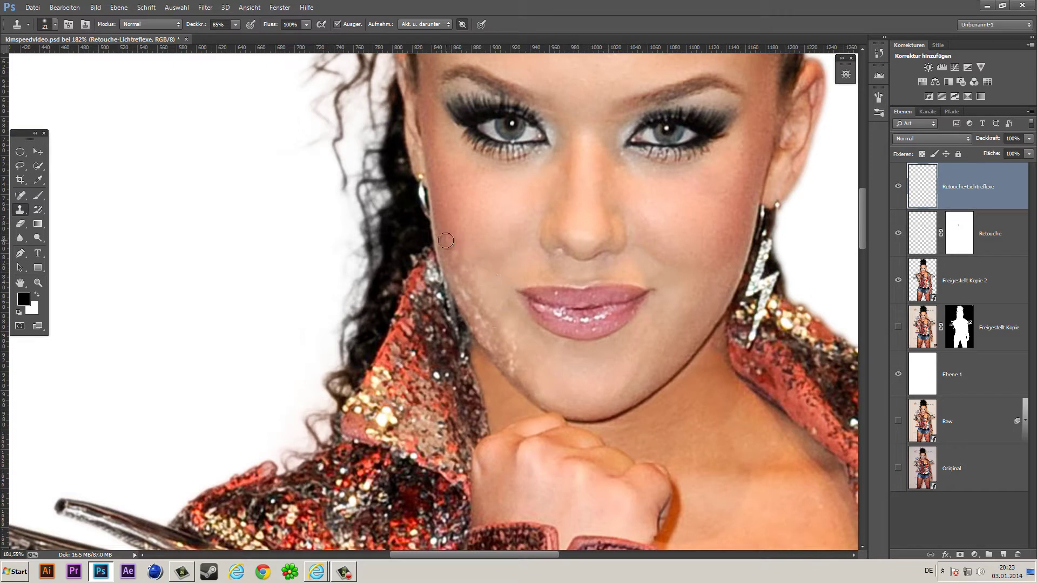
{"action": "scroll", "coordinate": [456, 243], "scroll_direction": "down", "scroll_amount": 2}
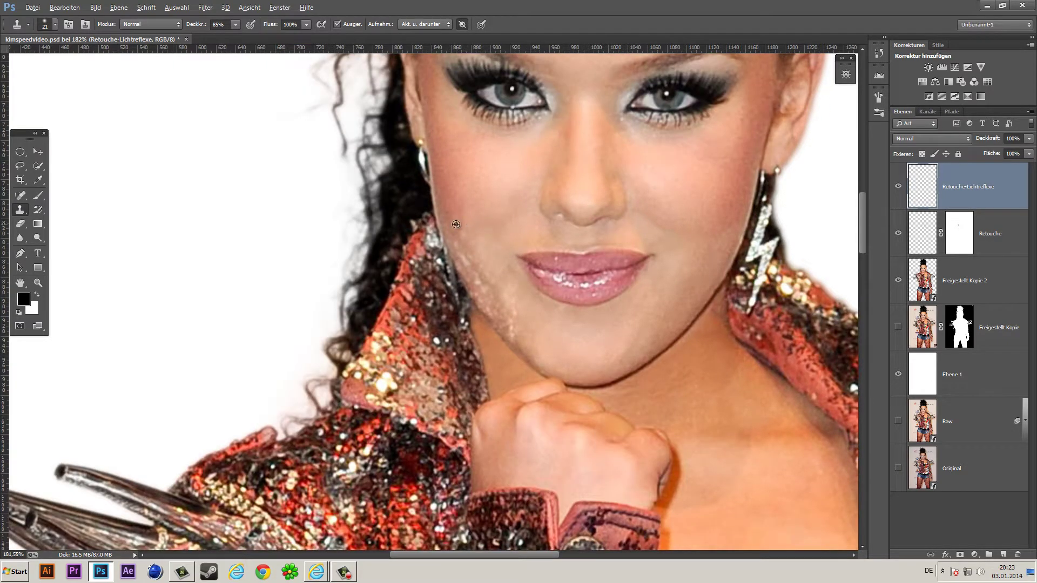
{"action": "scroll", "coordinate": [465, 237], "scroll_direction": "down", "scroll_amount": 3}
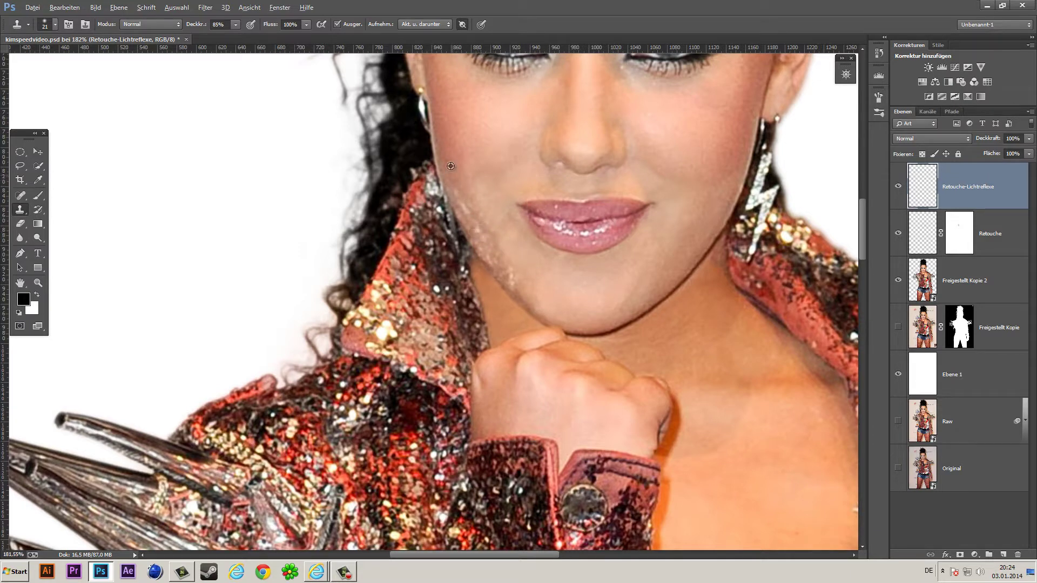
{"action": "scroll", "coordinate": [451, 180], "scroll_direction": "down", "scroll_amount": 3}
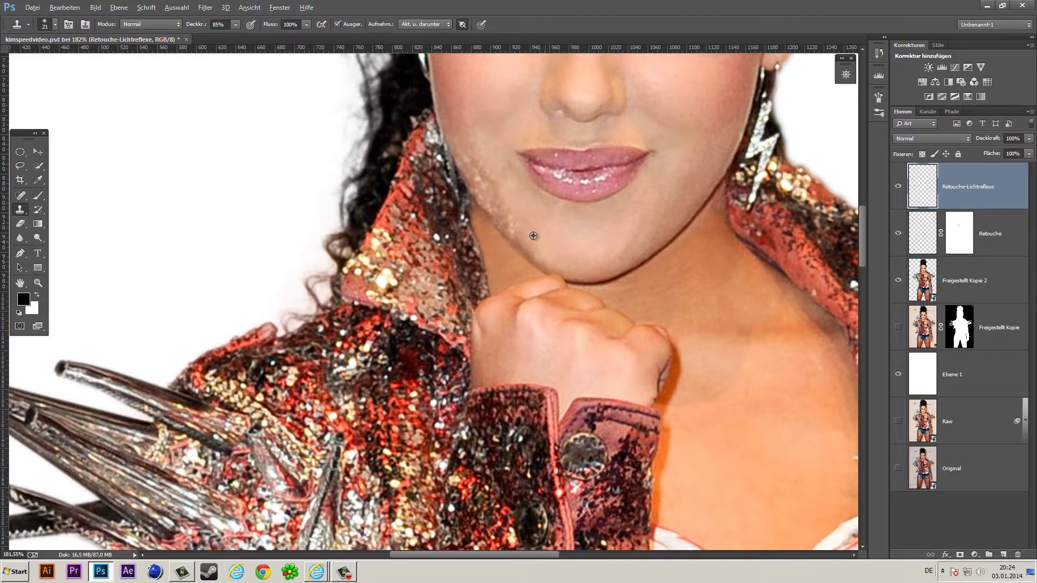
- Clone clean skin over the bright speckles along the jawline
{"action": "left_click", "coordinate": [533, 235], "text": "alt"}
{"action": "scroll", "coordinate": [508, 214], "scroll_direction": "down", "scroll_amount": 3}
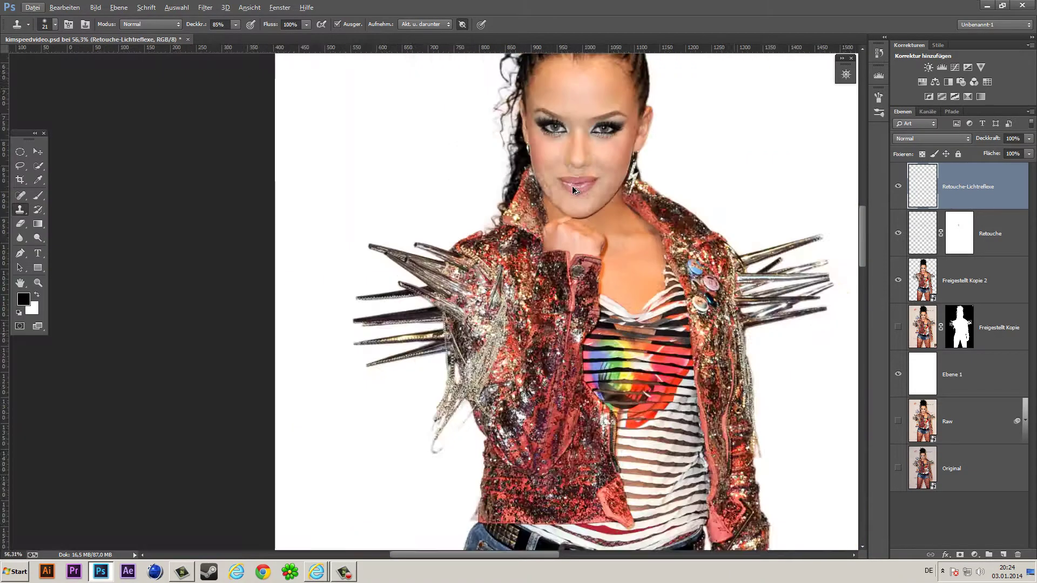
{"action": "scroll", "coordinate": [507, 213], "scroll_direction": "down", "scroll_amount": 2}
{"action": "scroll", "coordinate": [513, 216], "scroll_direction": "up", "scroll_amount": 3}
{"action": "scroll", "coordinate": [519, 221], "scroll_direction": "up", "scroll_amount": 4}
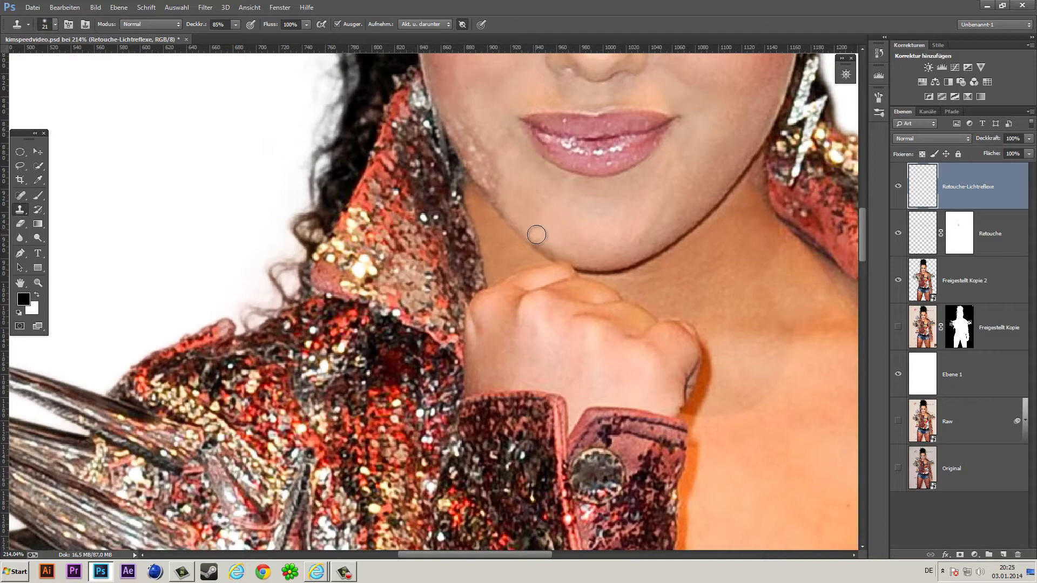
{"action": "scroll", "coordinate": [725, 155], "scroll_direction": "down", "scroll_amount": 5}
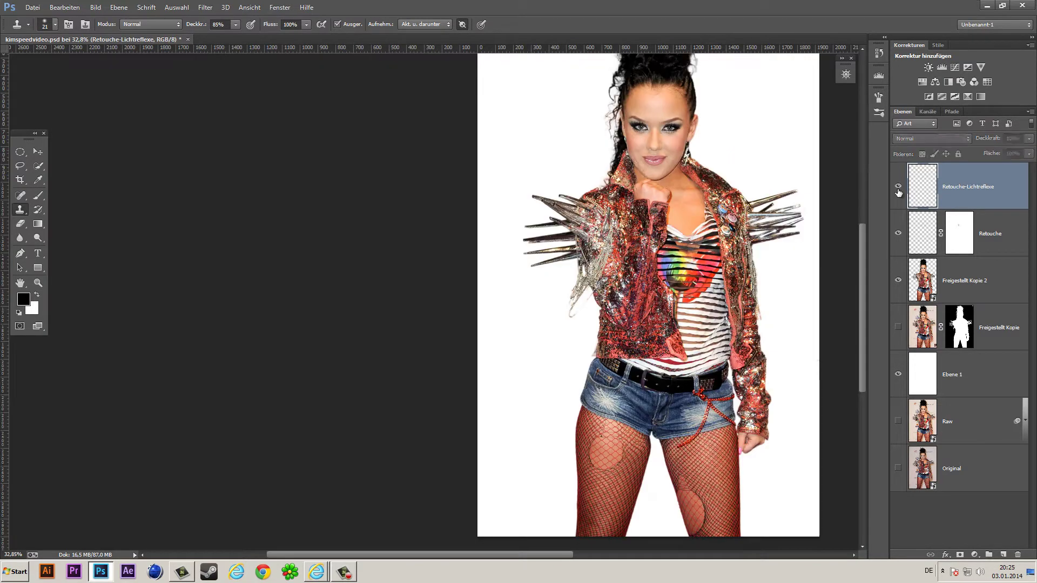
{"action": "scroll", "coordinate": [693, 158], "scroll_direction": "up", "scroll_amount": 5}
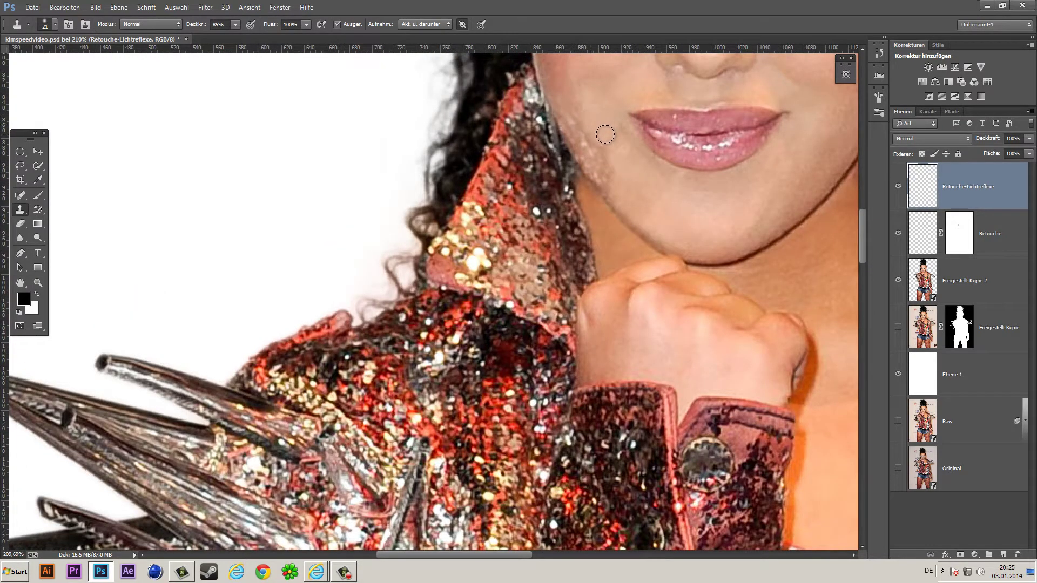
{"action": "scroll", "coordinate": [629, 161], "scroll_direction": "up", "scroll_amount": 2}
{"action": "scroll", "coordinate": [629, 162], "scroll_direction": "up", "scroll_amount": 1}
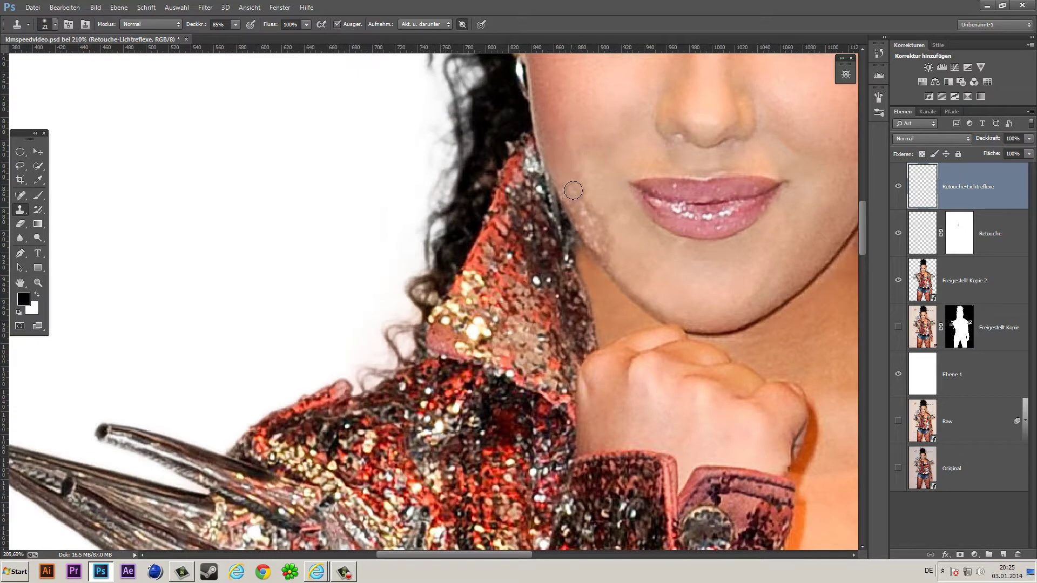
{"action": "left_click", "coordinate": [614, 253], "text": "alt"}
{"action": "left_click_drag", "start_coordinate": [594, 246], "coordinate": [606, 236]}
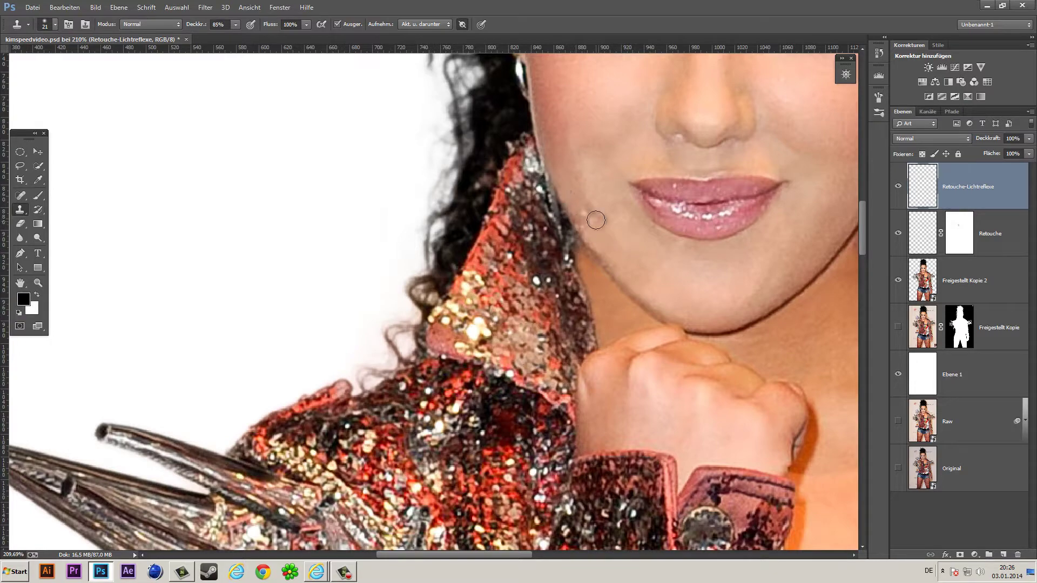
- Fit the image in view and hide the Retouche-Lichtreflexe layer to compare with unretouched skin
{"action": "key", "text": "ctrl+minus"}
{"action": "key", "text": "ctrl+minus"}
{"action": "key", "text": "ctrl+minus"}
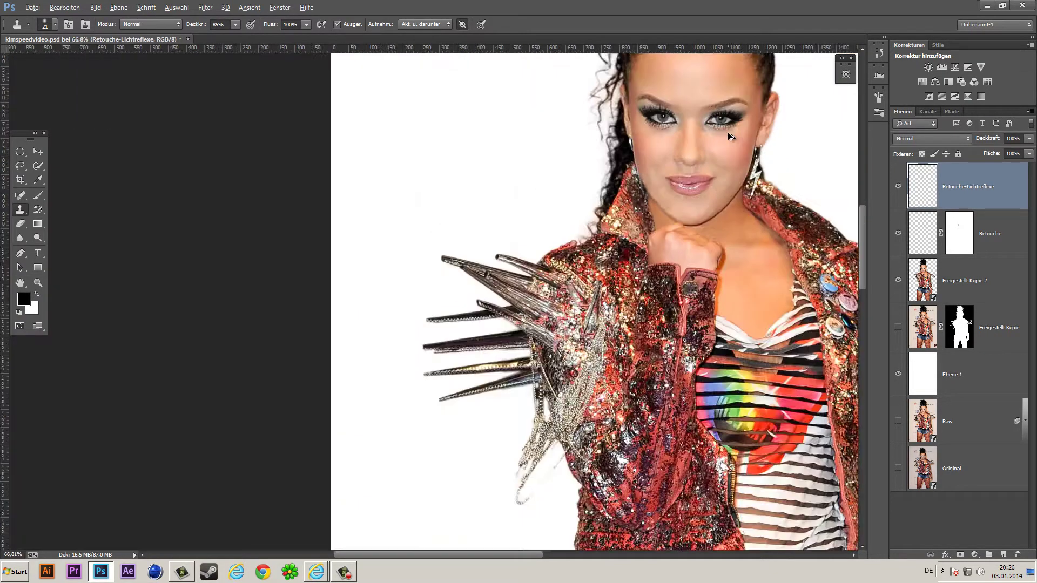
{"action": "key", "text": "ctrl+0"}
{"action": "left_click", "coordinate": [898, 186]}
{"action": "scroll", "coordinate": [429, 219], "scroll_direction": "up", "scroll_amount": 5}
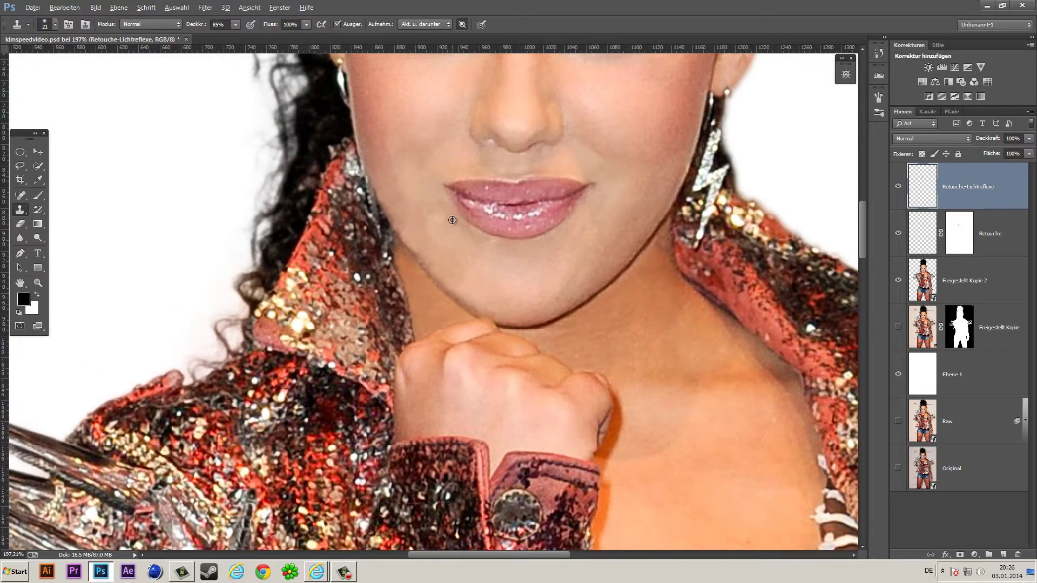
{"action": "key", "text": "ctrl+u"}
{"action": "key", "text": "Escape"}
{"action": "scroll", "coordinate": [521, 178], "scroll_direction": "up", "scroll_amount": 5}
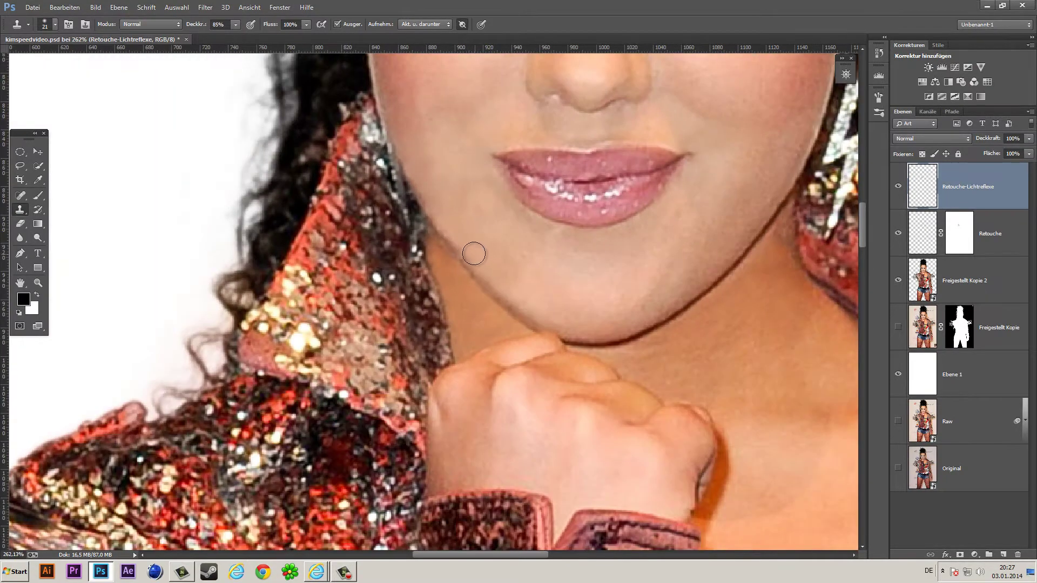
- Set the clone brush to size 14 and show the Retouche-Lichtreflexe layer again
{"action": "right_click", "coordinate": [442, 259]}
{"action": "left_click_drag", "start_coordinate": [540, 276], "coordinate": [527, 276]}
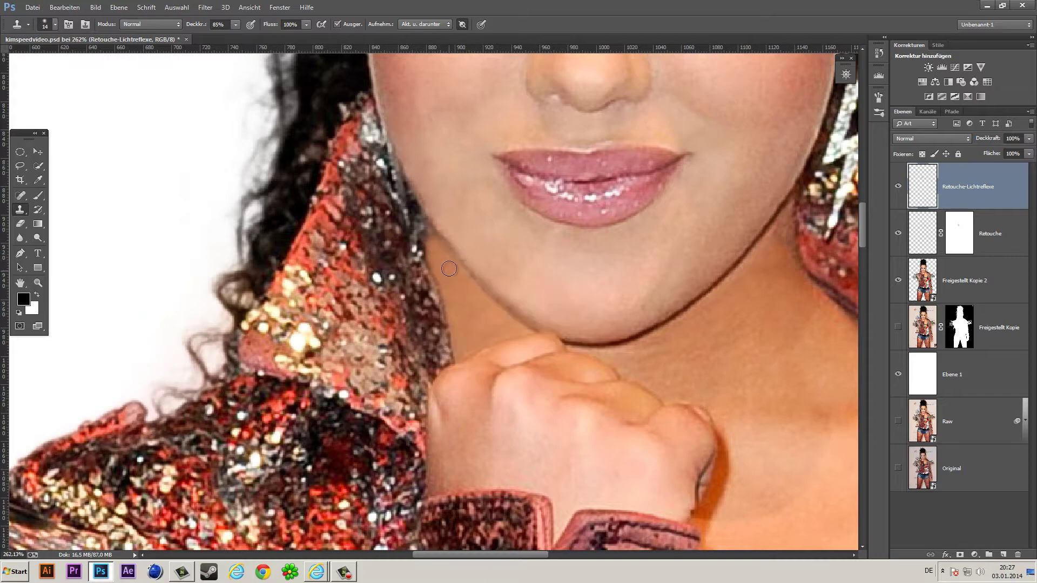
{"action": "scroll", "coordinate": [448, 268], "scroll_direction": "down", "scroll_amount": 10}
{"action": "left_click", "coordinate": [898, 187]}
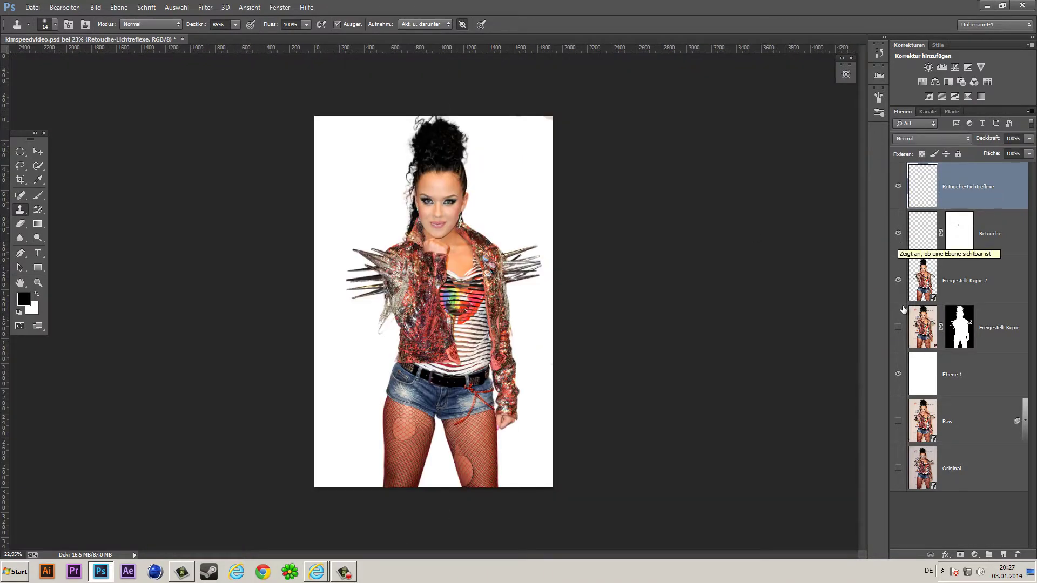
{"action": "scroll", "coordinate": [443, 248], "scroll_direction": "up", "scroll_amount": 2}
{"action": "scroll", "coordinate": [443, 247], "scroll_direction": "up", "scroll_amount": 2}
{"action": "scroll", "coordinate": [444, 248], "scroll_direction": "up", "scroll_amount": 2}
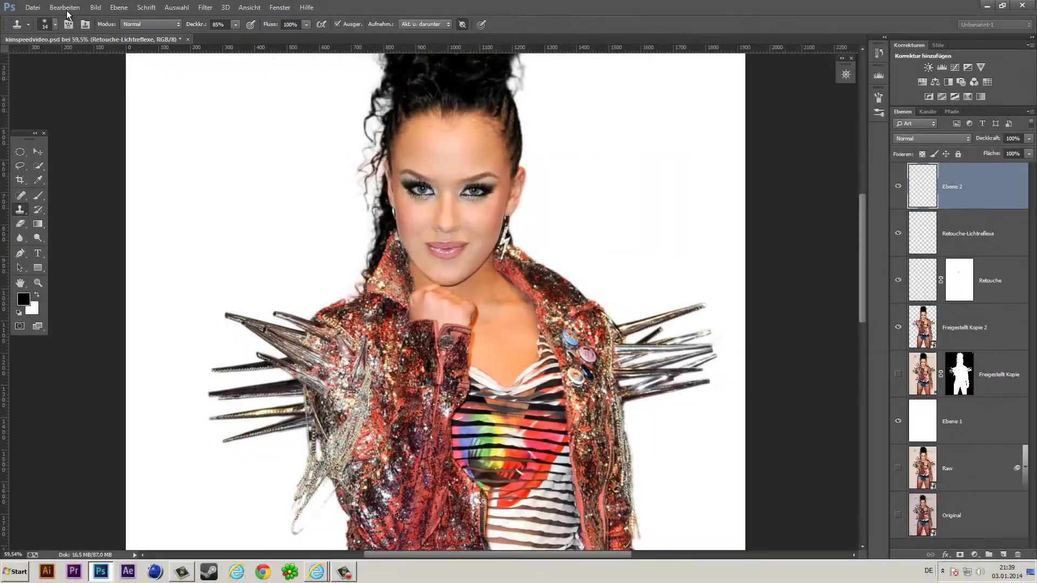
- Fill Ebene 2 with 50% grey and select the Dodge tool
{"action": "left_click", "coordinate": [65, 8]}
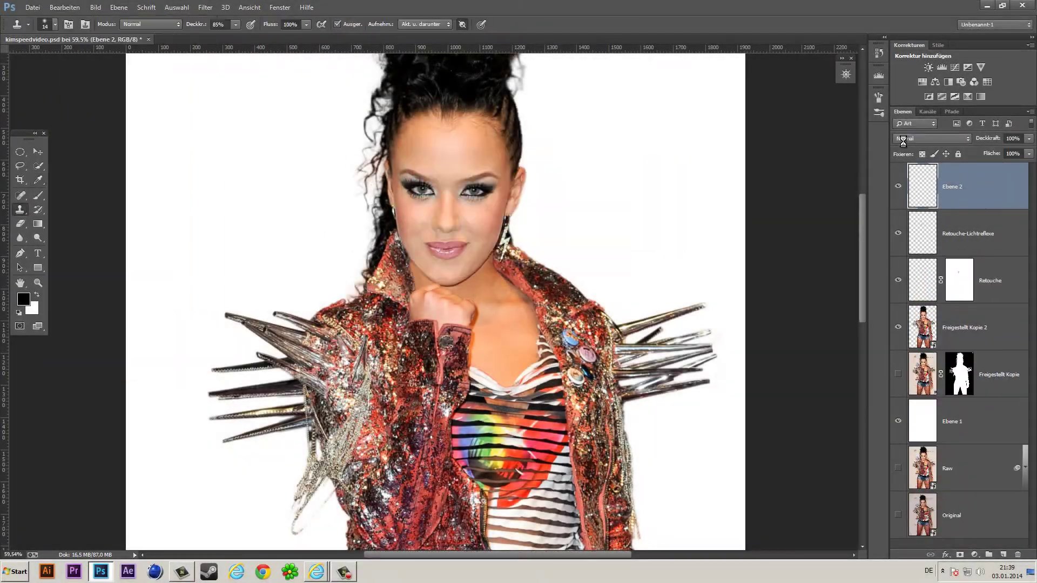
{"action": "key", "text": "shift+alt+f"}
{"action": "key", "text": "o"}
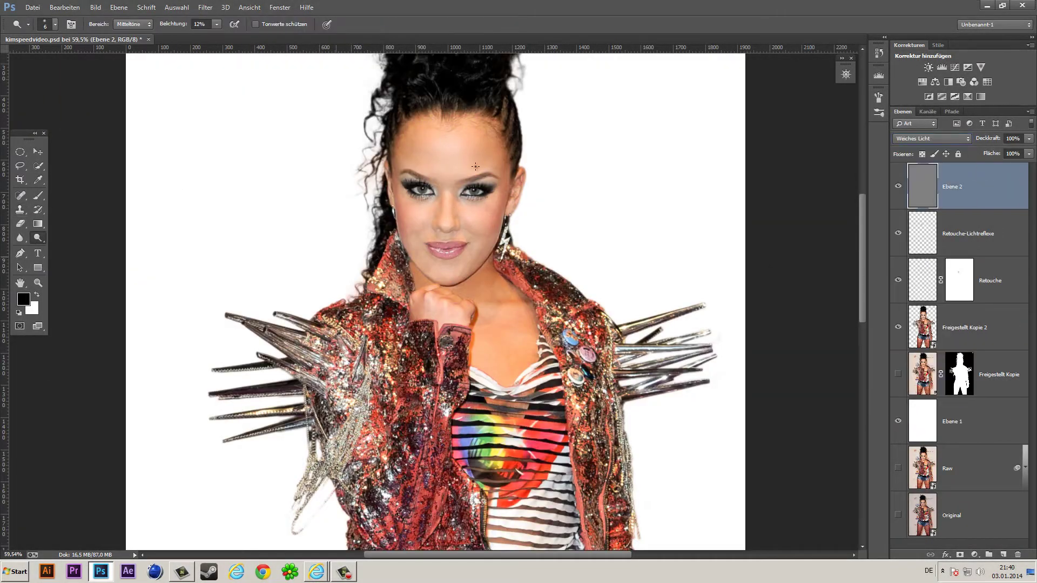
{"action": "scroll", "coordinate": [470, 189], "scroll_direction": "up", "scroll_amount": 2}
{"action": "scroll", "coordinate": [473, 187], "scroll_direction": "down", "scroll_amount": 1}
- Set Dodge exposure to 15% and a 42 px brush, then lighten the curls of the hair bun
{"action": "right_click", "coordinate": [361, 370]}
{"action": "left_click_drag", "start_coordinate": [413, 400], "coordinate": [424, 401]}
{"action": "left_click", "coordinate": [216, 24]}
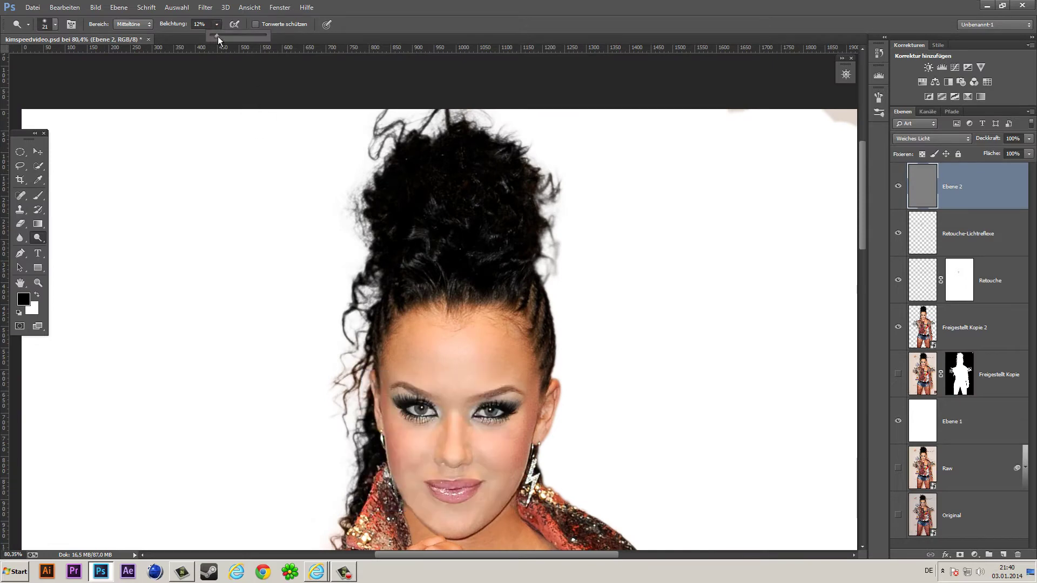
{"action": "left_click_drag", "start_coordinate": [213, 39], "coordinate": [217, 39]}
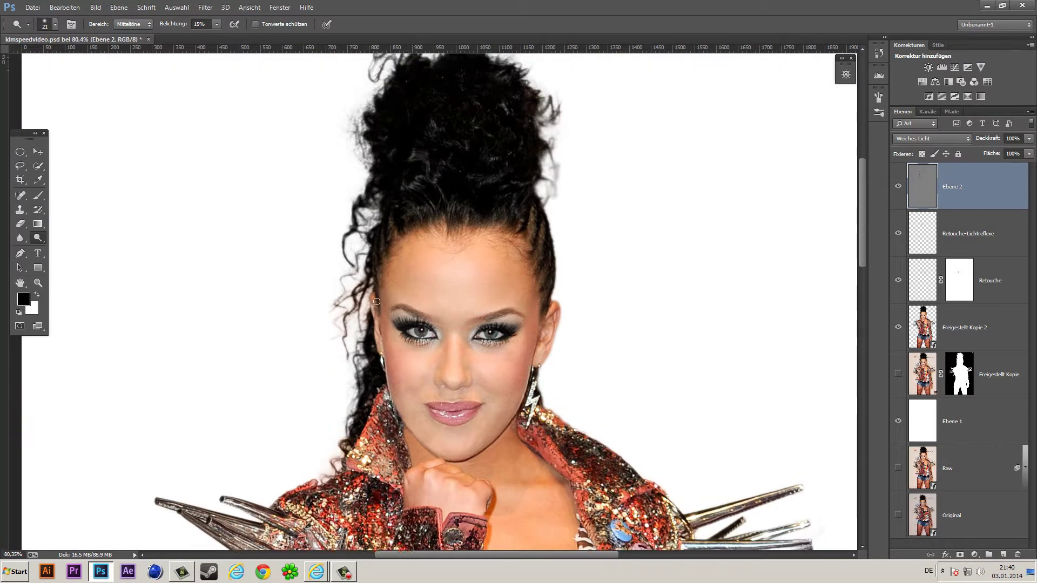
{"action": "right_click", "coordinate": [415, 217]}
{"action": "key", "text": "Return"}
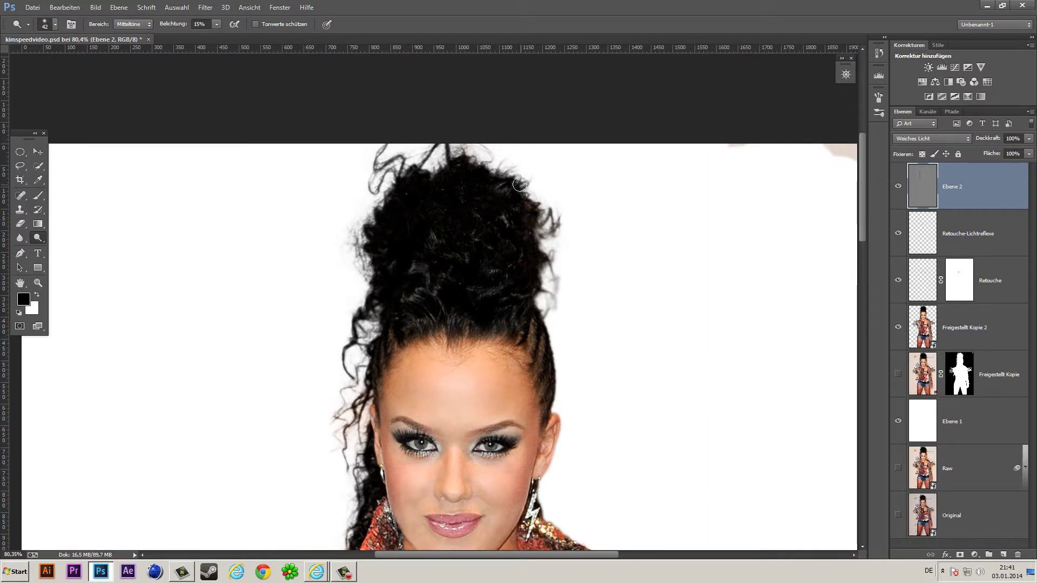
{"action": "left_click_drag", "start_coordinate": [519, 184], "coordinate": [530, 214]}
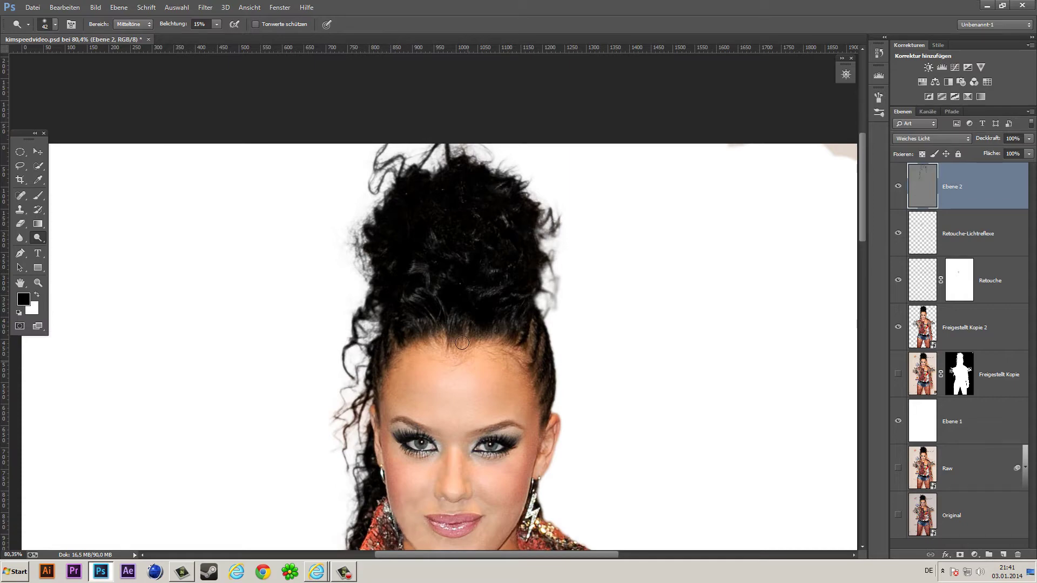
{"action": "scroll", "coordinate": [462, 342], "scroll_direction": "down", "scroll_amount": 1}
{"action": "scroll", "coordinate": [412, 270], "scroll_direction": "up", "scroll_amount": 3}
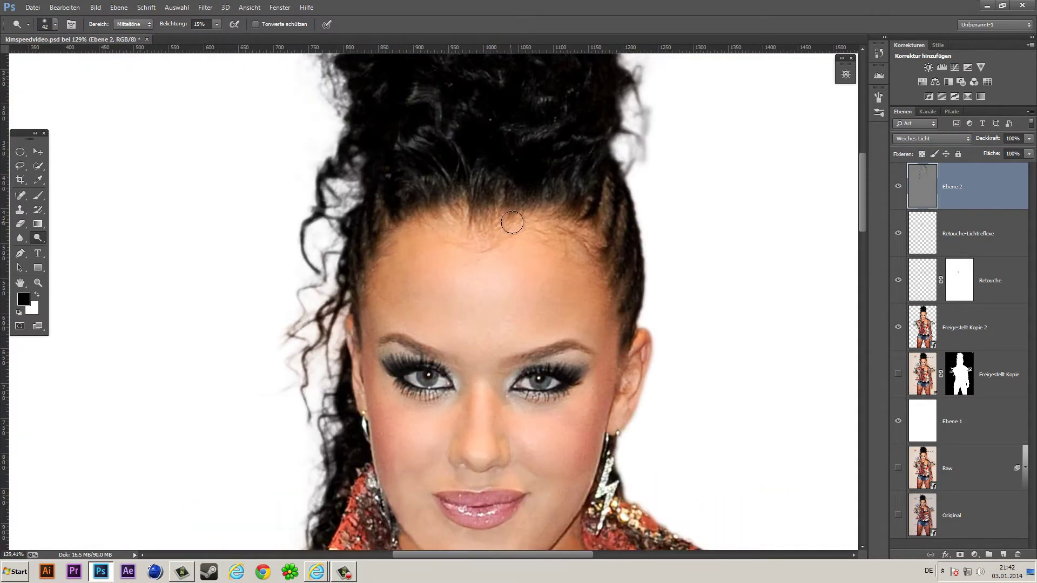
{"action": "scroll", "coordinate": [410, 266], "scroll_direction": "down", "scroll_amount": 2}
- Shrink the dodge brush to size 17 and smaller for eye detail
{"action": "scroll", "coordinate": [410, 266], "scroll_direction": "down", "scroll_amount": 2}
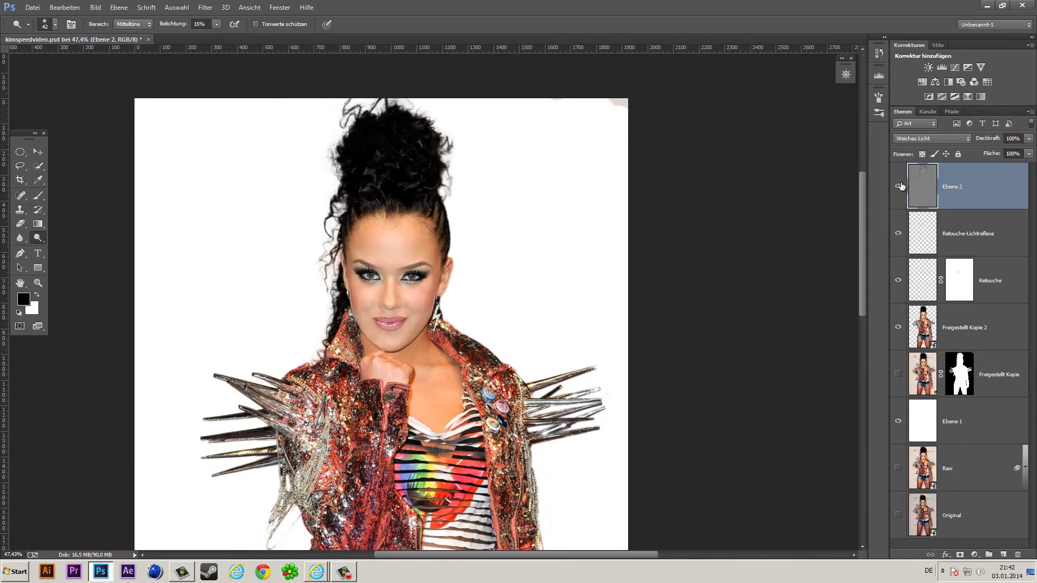
{"action": "scroll", "coordinate": [378, 278], "scroll_direction": "up", "scroll_amount": 6}
{"action": "scroll", "coordinate": [438, 293], "scroll_direction": "up", "scroll_amount": 3}
{"action": "right_click", "coordinate": [498, 221]}
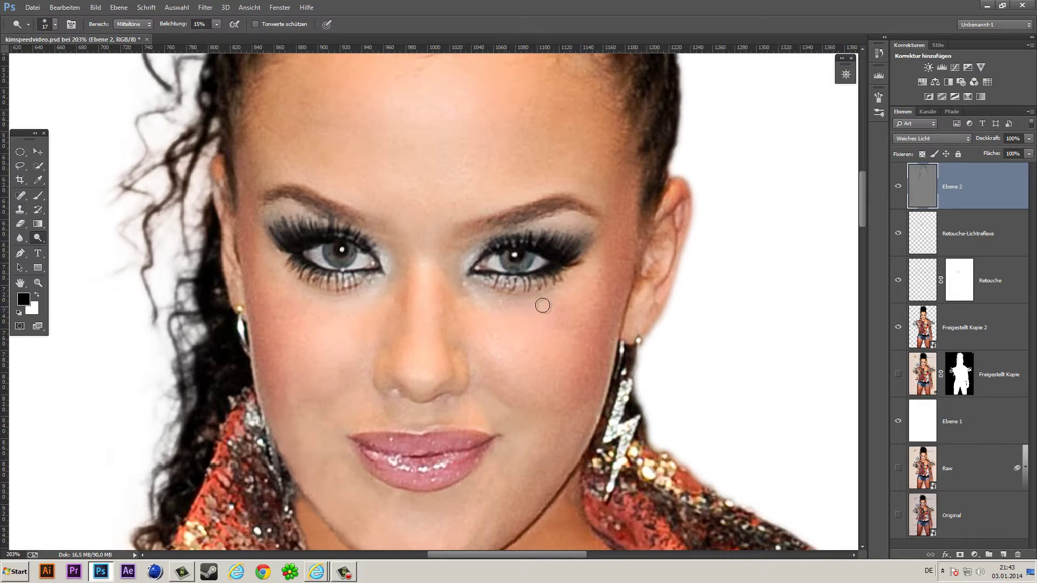
{"action": "scroll", "coordinate": [476, 221], "scroll_direction": "down", "scroll_amount": 3}
{"action": "scroll", "coordinate": [463, 239], "scroll_direction": "down", "scroll_amount": 3}
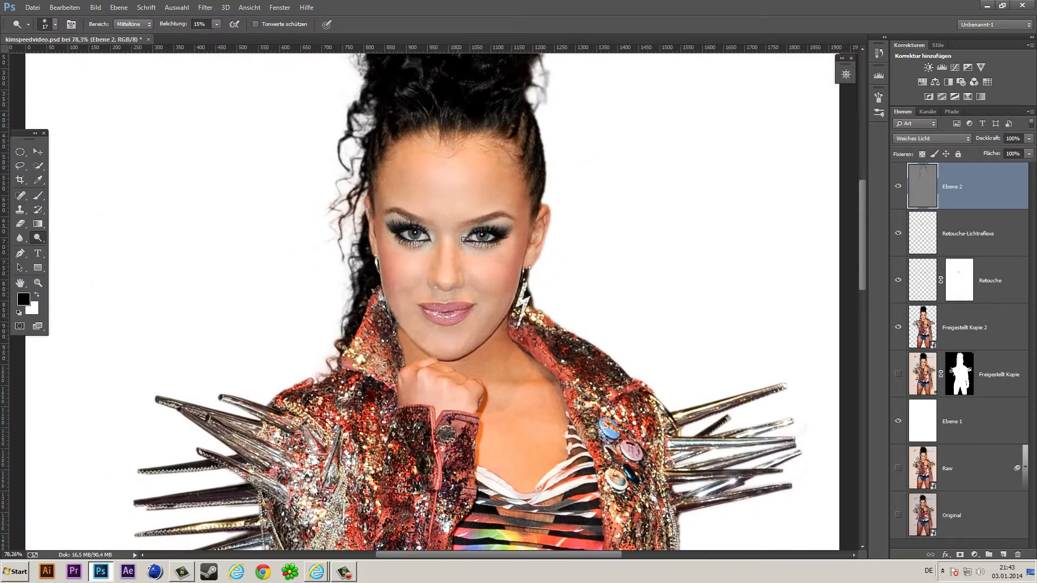
{"action": "scroll", "coordinate": [463, 239], "scroll_direction": "up", "scroll_amount": 5}
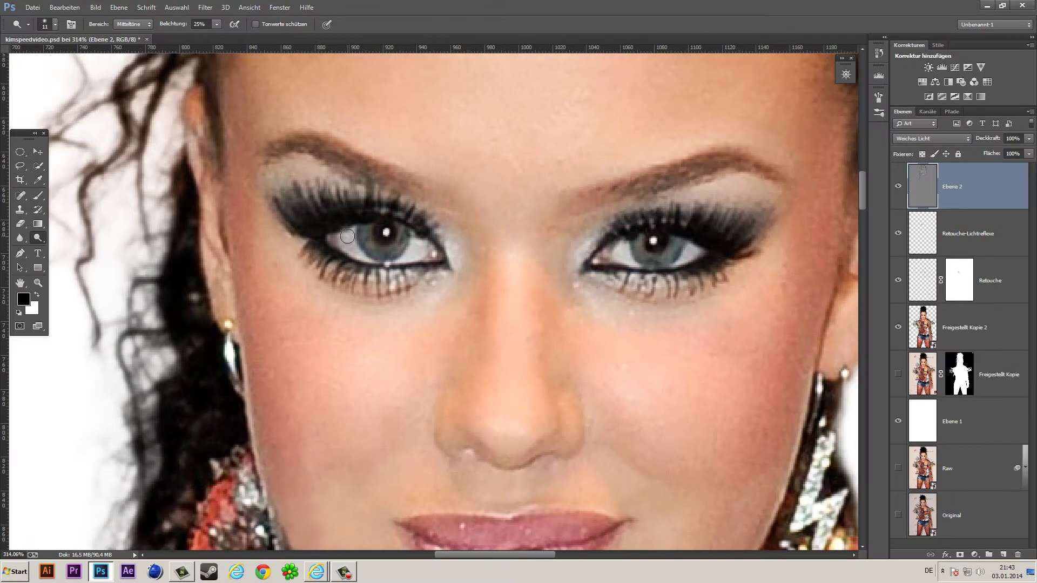
{"action": "scroll", "coordinate": [348, 243], "scroll_direction": "up", "scroll_amount": 2}
{"action": "key", "text": "bracketleft"}
{"action": "key", "text": "bracketleft"}
{"action": "key", "text": "bracketleft"}
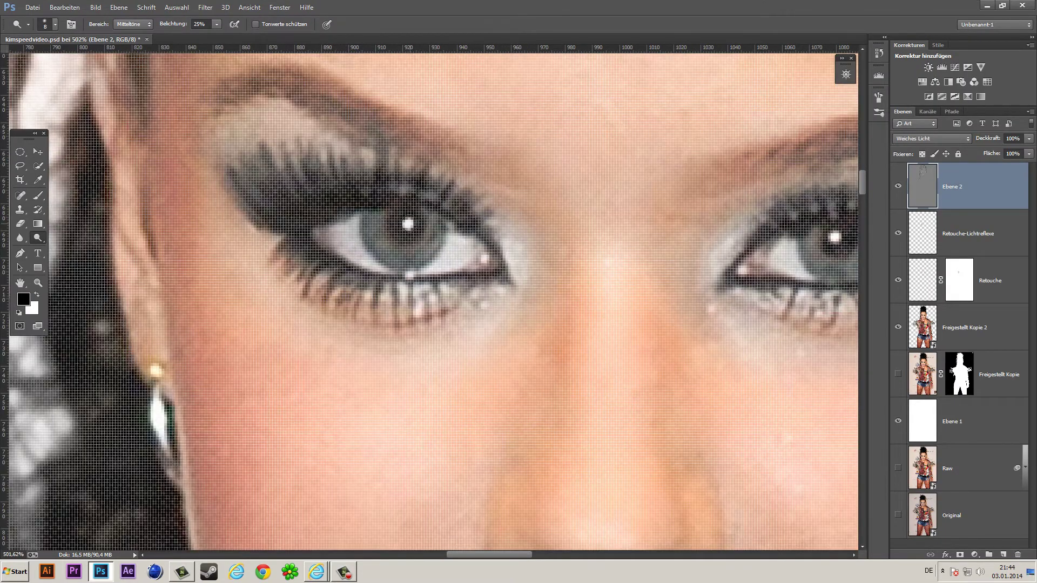
{"action": "scroll", "coordinate": [409, 243], "scroll_direction": "down", "scroll_amount": 2}
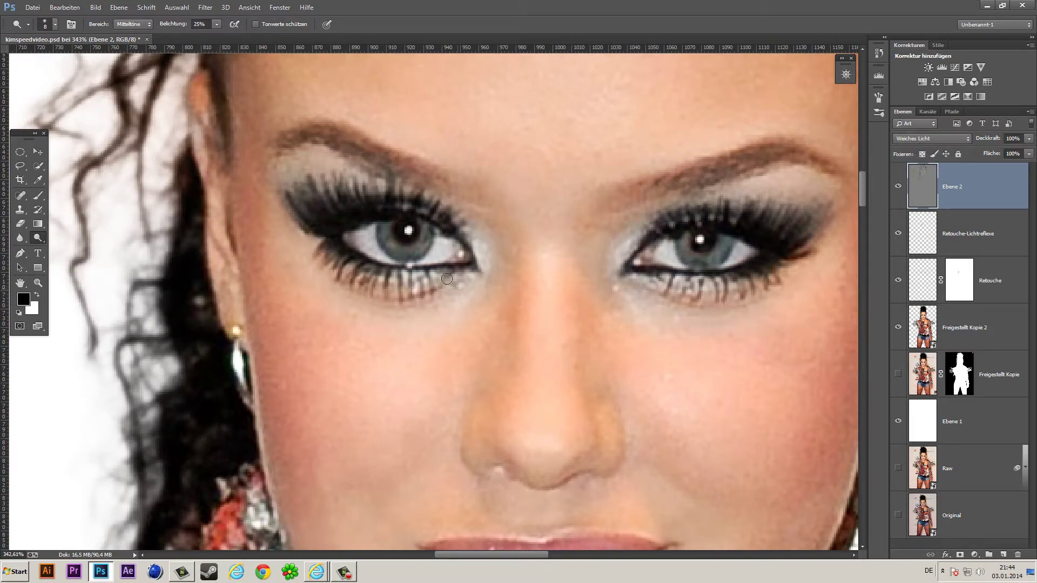
{"action": "scroll", "coordinate": [381, 234], "scroll_direction": "up", "scroll_amount": 2}
- Set the dodge brush to 14 px and reduce it slightly further
{"action": "right_click", "coordinate": [340, 256]}
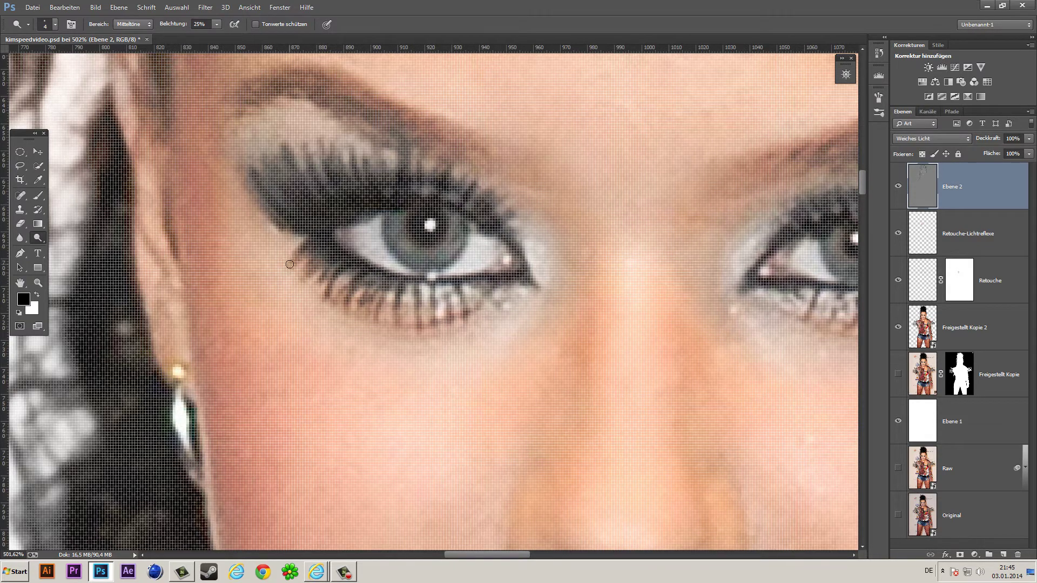
{"action": "scroll", "coordinate": [291, 270], "scroll_direction": "up", "scroll_amount": 2}
{"action": "scroll", "coordinate": [318, 292], "scroll_direction": "up", "scroll_amount": 2}
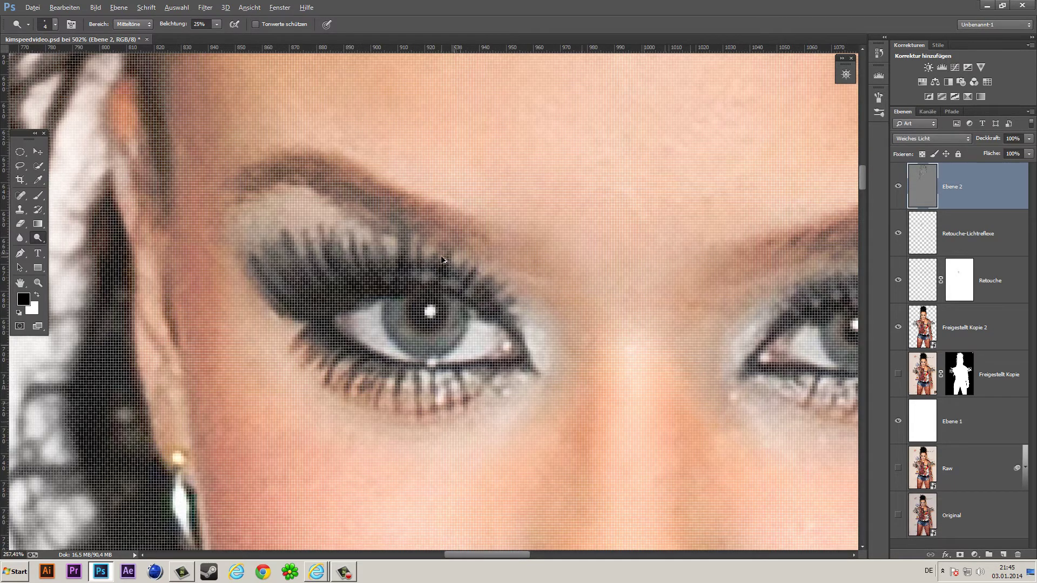
{"action": "scroll", "coordinate": [442, 259], "scroll_direction": "down", "scroll_amount": 2}
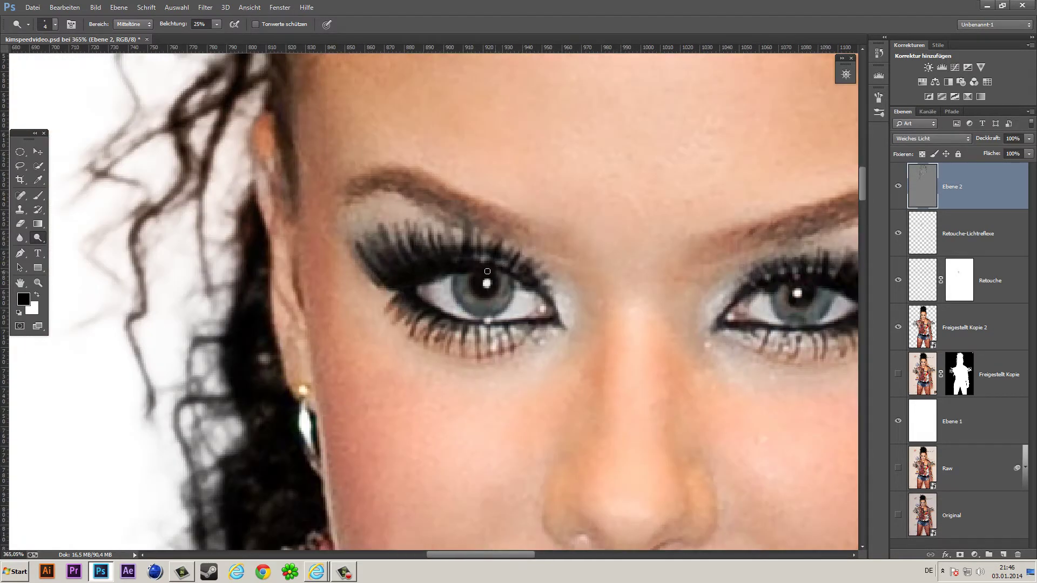
{"action": "scroll", "coordinate": [478, 240], "scroll_direction": "down", "scroll_amount": 5}
{"action": "scroll", "coordinate": [486, 259], "scroll_direction": "up", "scroll_amount": 2}
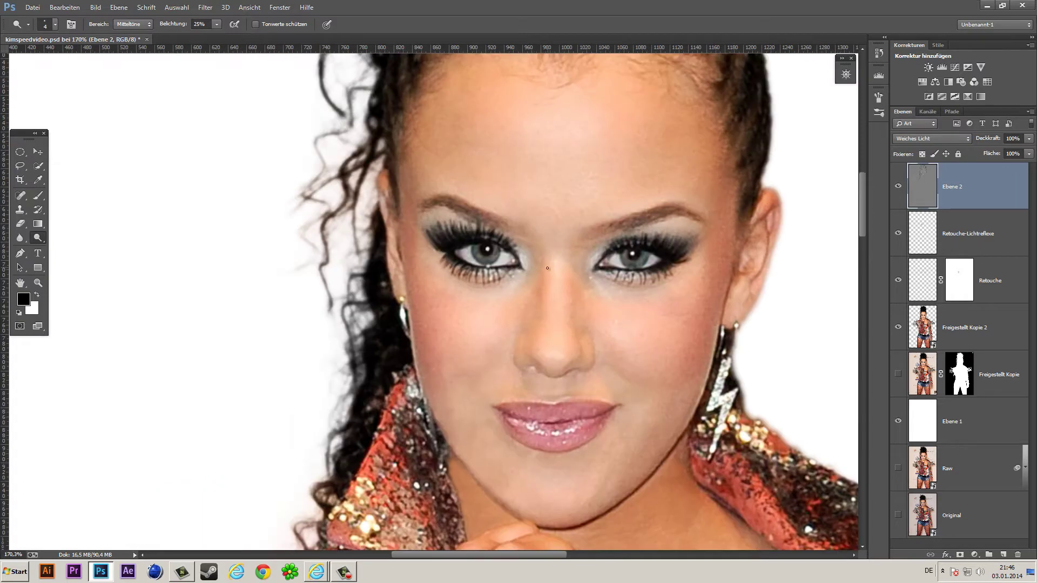
{"action": "scroll", "coordinate": [540, 270], "scroll_direction": "up", "scroll_amount": 4}
{"action": "right_click", "coordinate": [621, 284]}
{"action": "left_click_drag", "start_coordinate": [621, 302], "coordinate": [623, 302]}
{"action": "key", "text": "Return"}
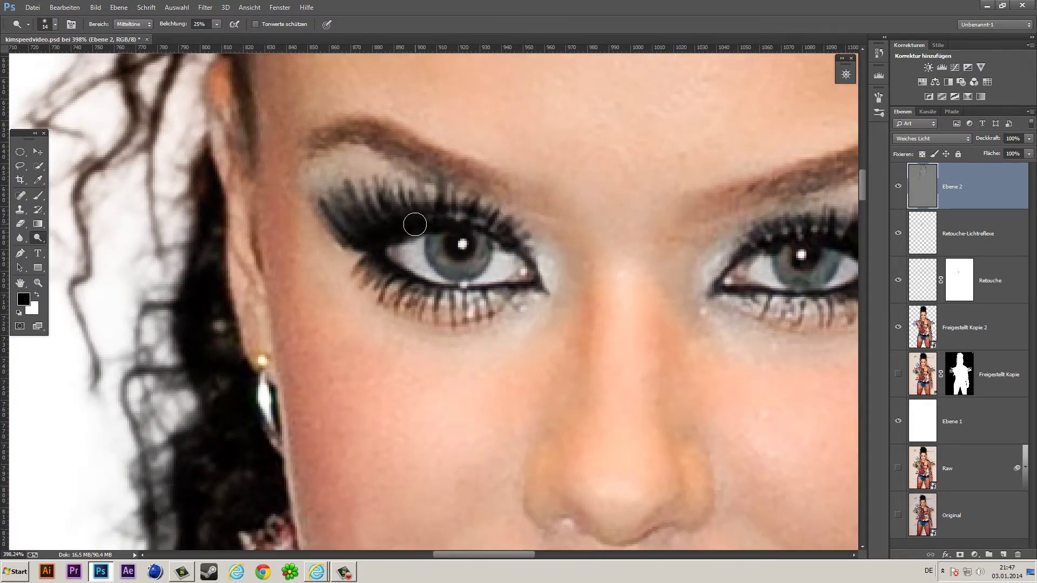
{"action": "key", "text": "bracketleft"}
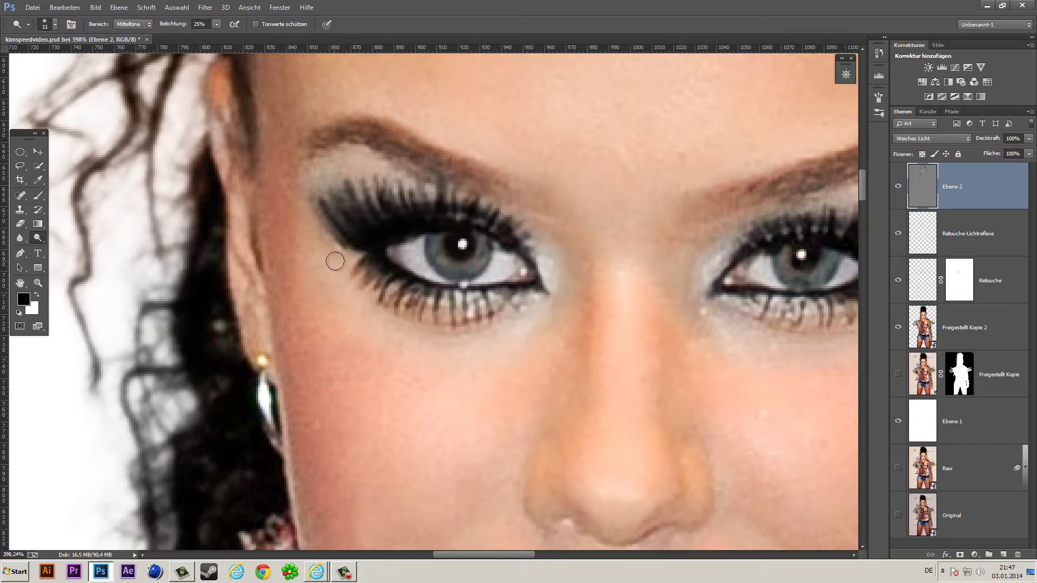
- Brighten the iris with a fine dodge stroke using a smaller brush
{"action": "scroll", "coordinate": [561, 243], "scroll_direction": "down", "scroll_amount": 3}
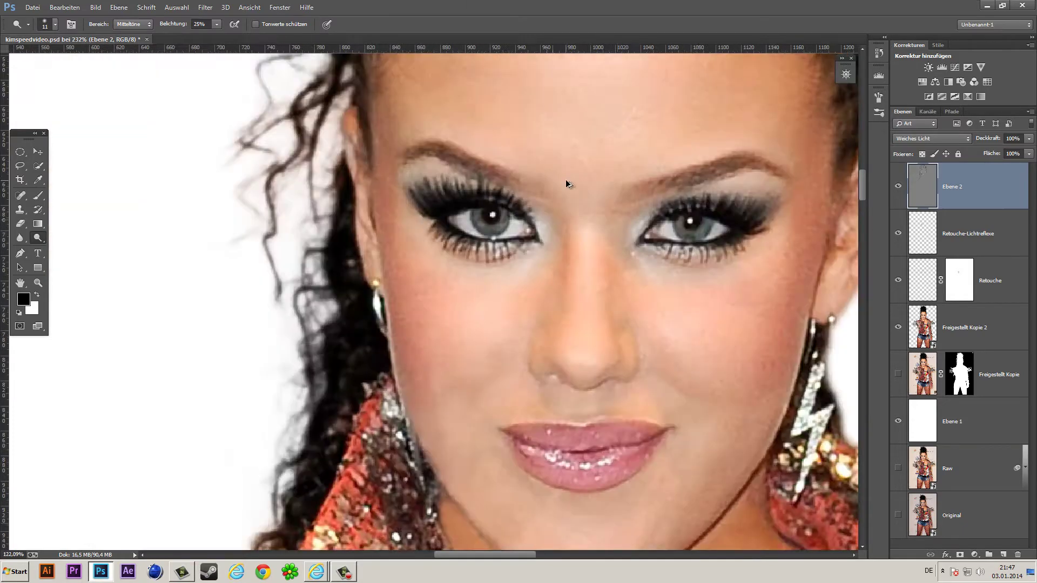
{"action": "scroll", "coordinate": [562, 216], "scroll_direction": "down", "scroll_amount": 3}
{"action": "scroll", "coordinate": [391, 201], "scroll_direction": "right", "scroll_amount": 3}
{"action": "scroll", "coordinate": [392, 201], "scroll_direction": "up", "scroll_amount": 7}
{"action": "right_click", "coordinate": [335, 232]}
{"action": "key", "text": "Return"}
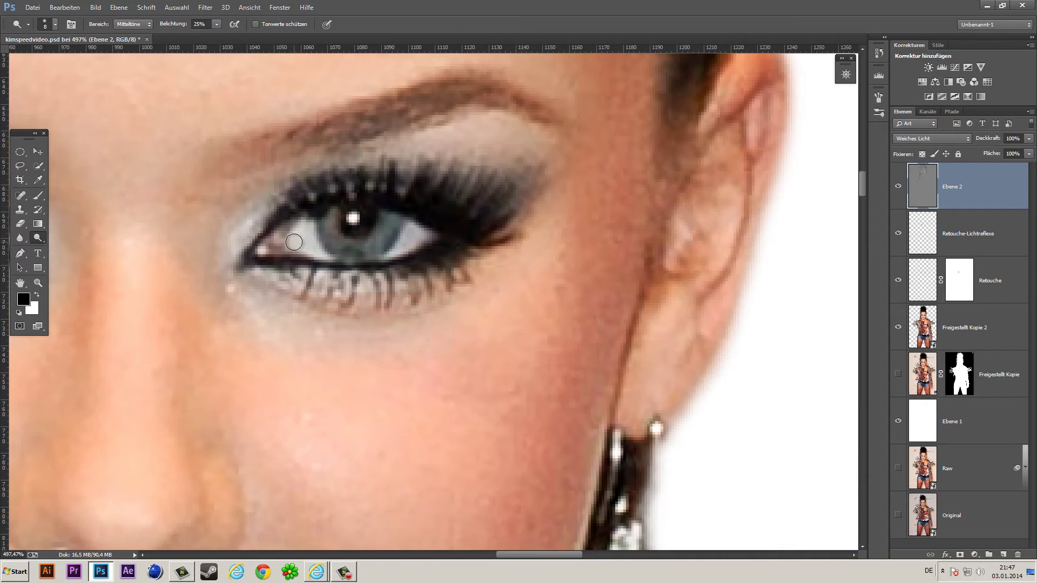
{"action": "mouse_move", "coordinate": [418, 234]}
{"action": "left_mouse_down"}
{"action": "mouse_move", "coordinate": [335, 238]}
{"action": "mouse_move", "coordinate": [367, 249]}
{"action": "mouse_move", "coordinate": [323, 239]}
{"action": "mouse_move", "coordinate": [398, 224]}
{"action": "mouse_move", "coordinate": [343, 209]}
{"action": "mouse_move", "coordinate": [338, 224]}
{"action": "mouse_move", "coordinate": [352, 235]}
{"action": "left_mouse_up"}
{"action": "scroll", "coordinate": [352, 234], "scroll_direction": "down", "scroll_amount": 5}
{"action": "scroll", "coordinate": [378, 216], "scroll_direction": "up", "scroll_amount": 4}
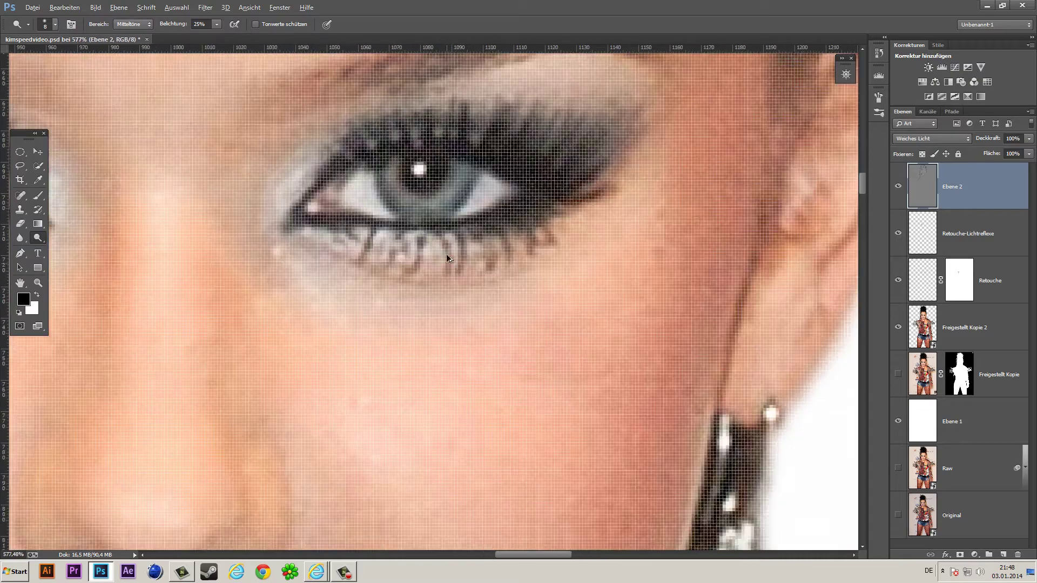
{"action": "key", "text": "alt+bracketleft"}
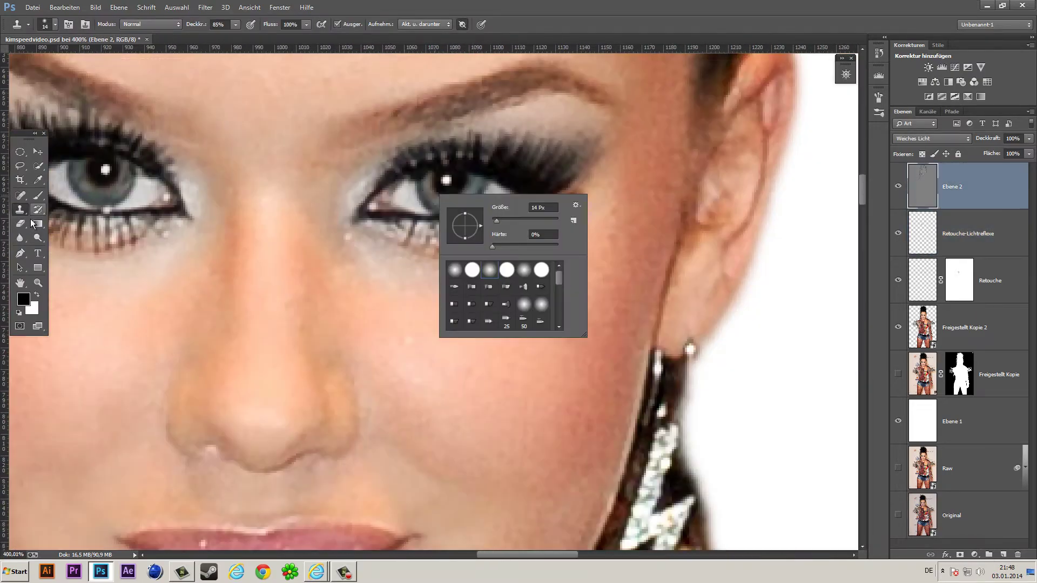
- On Ebene 2, use a 4 px brush to darken the lower and upper lashes
{"action": "left_click", "coordinate": [38, 238]}
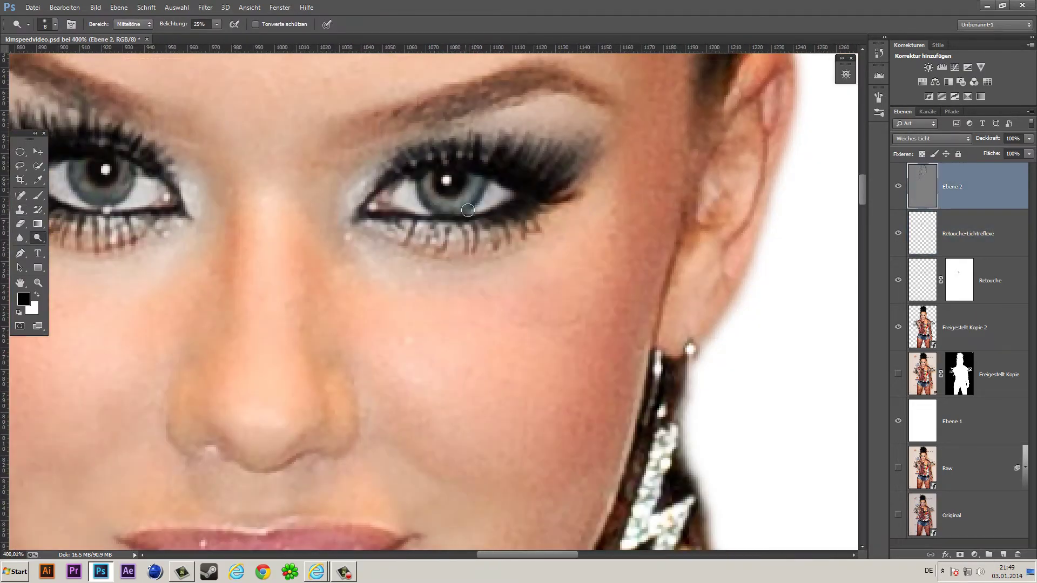
{"action": "scroll", "coordinate": [530, 189], "scroll_direction": "up", "scroll_amount": 3}
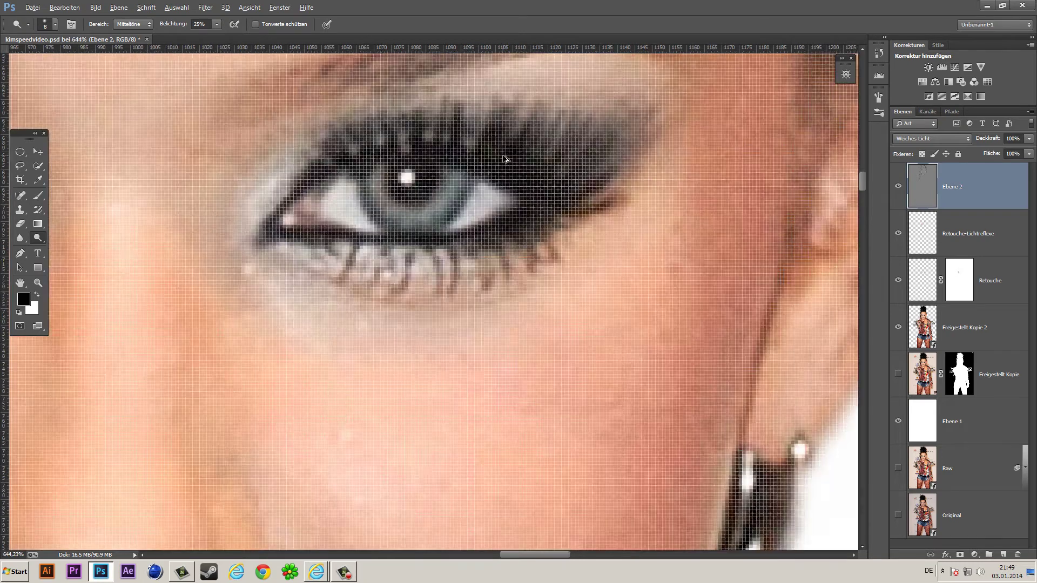
{"action": "right_click", "coordinate": [441, 290]}
{"action": "type", "text": "4"}
{"action": "key", "text": "Return"}
{"action": "left_click_drag", "start_coordinate": [428, 250], "coordinate": [437, 286]}
{"action": "left_click_drag", "start_coordinate": [486, 265], "coordinate": [530, 255]}
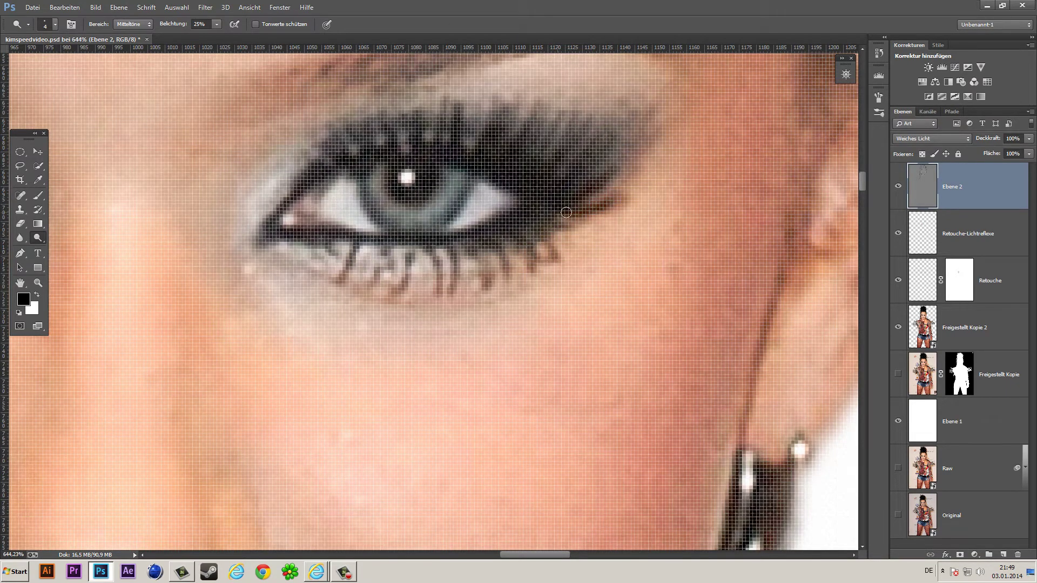
{"action": "left_click_drag", "start_coordinate": [518, 118], "coordinate": [502, 99]}
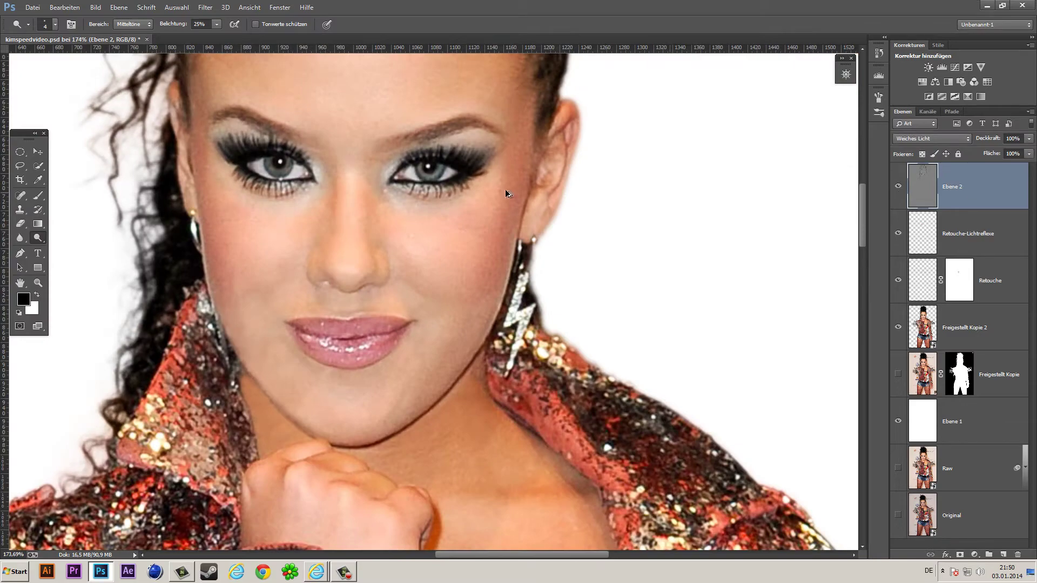
- Deepen the iris, then lower the tool exposure to 15%
{"action": "key", "text": "ctrl+0"}
{"action": "scroll", "coordinate": [270, 149], "scroll_direction": "up", "scroll_amount": 5}
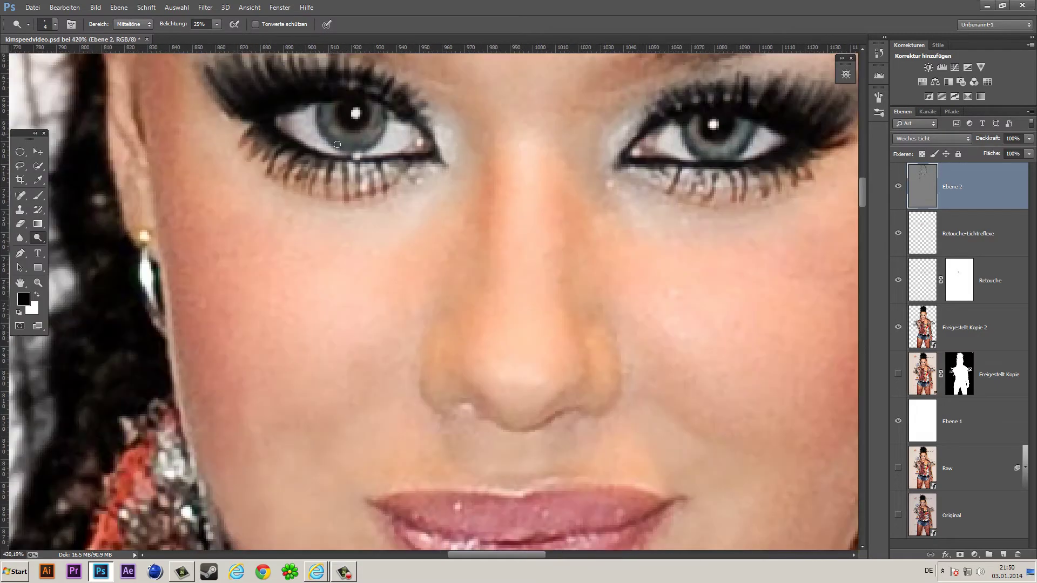
{"action": "left_click_drag", "start_coordinate": [337, 144], "coordinate": [378, 129]}
{"action": "key", "text": "ctrl+0"}
{"action": "scroll", "coordinate": [548, 124], "scroll_direction": "up", "scroll_amount": 5}
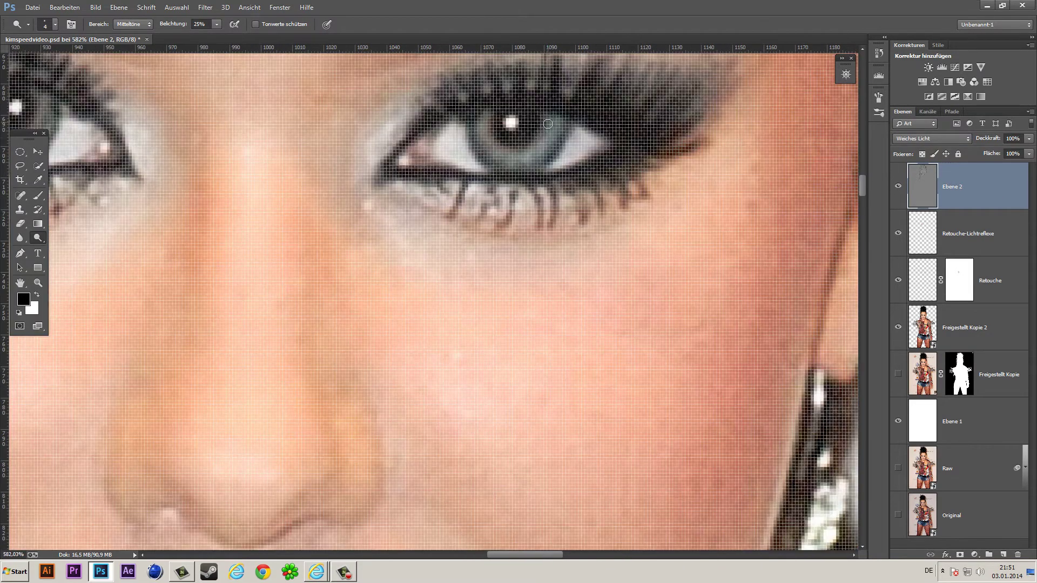
{"action": "key", "text": "ctrl+0"}
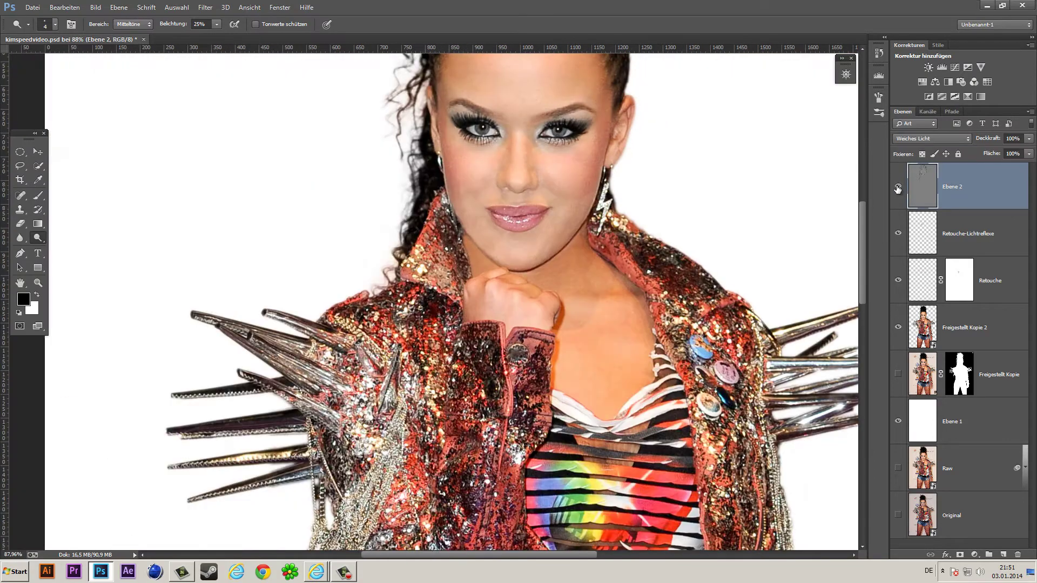
{"action": "scroll", "coordinate": [582, 132], "scroll_direction": "up", "scroll_amount": 3}
{"action": "scroll", "coordinate": [572, 125], "scroll_direction": "up", "scroll_amount": 3}
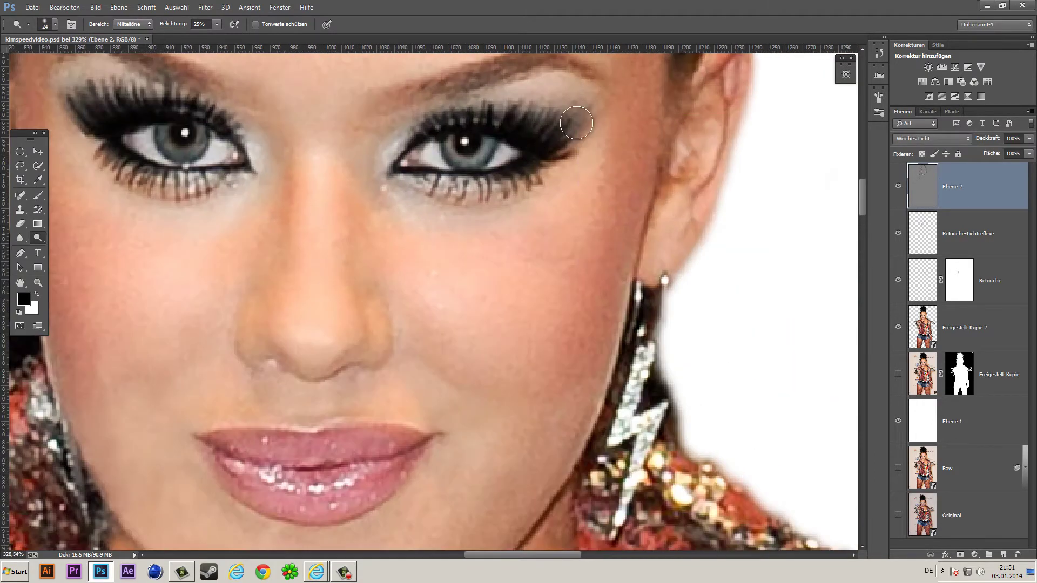
{"action": "left_click_drag", "start_coordinate": [216, 24], "coordinate": [212, 38]}
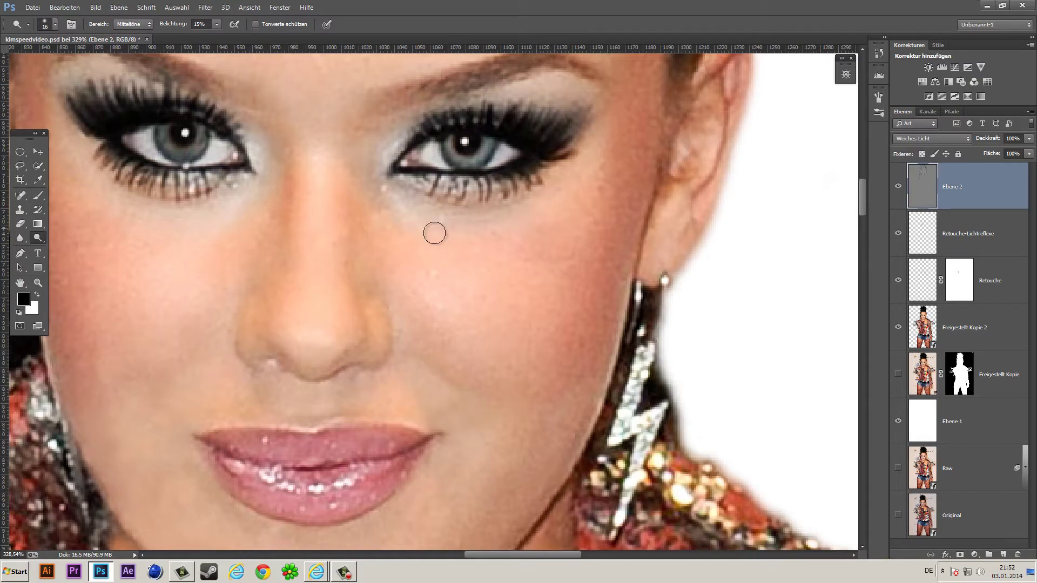
{"action": "scroll", "coordinate": [527, 183], "scroll_direction": "down", "scroll_amount": 5}
{"action": "scroll", "coordinate": [369, 162], "scroll_direction": "down", "scroll_amount": 5}
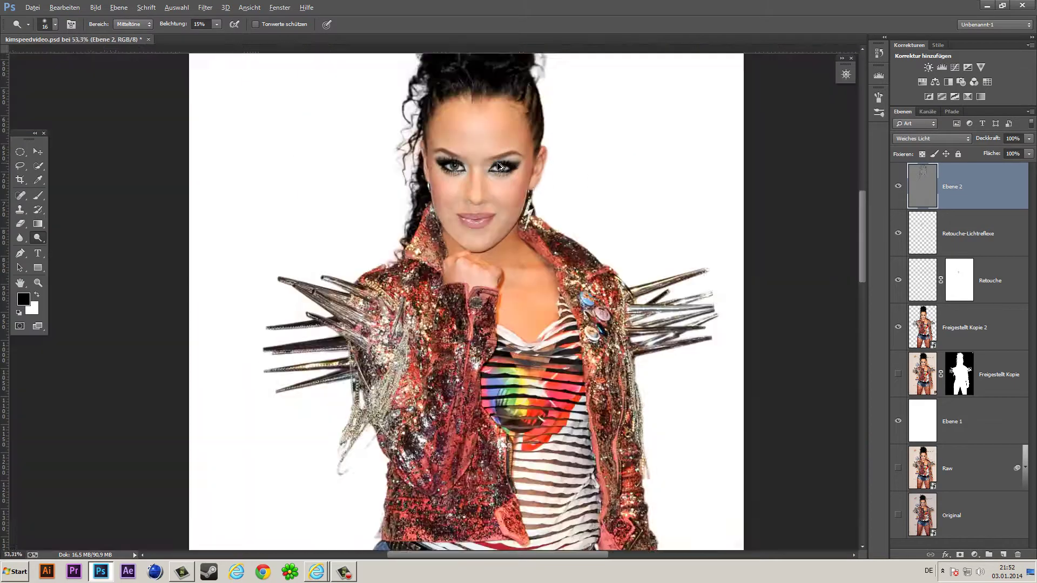
- Rename Ebene 2 to 'Light/Augen&Haare'
{"action": "double_click", "coordinate": [968, 188]}
{"action": "key", "text": "Escape"}
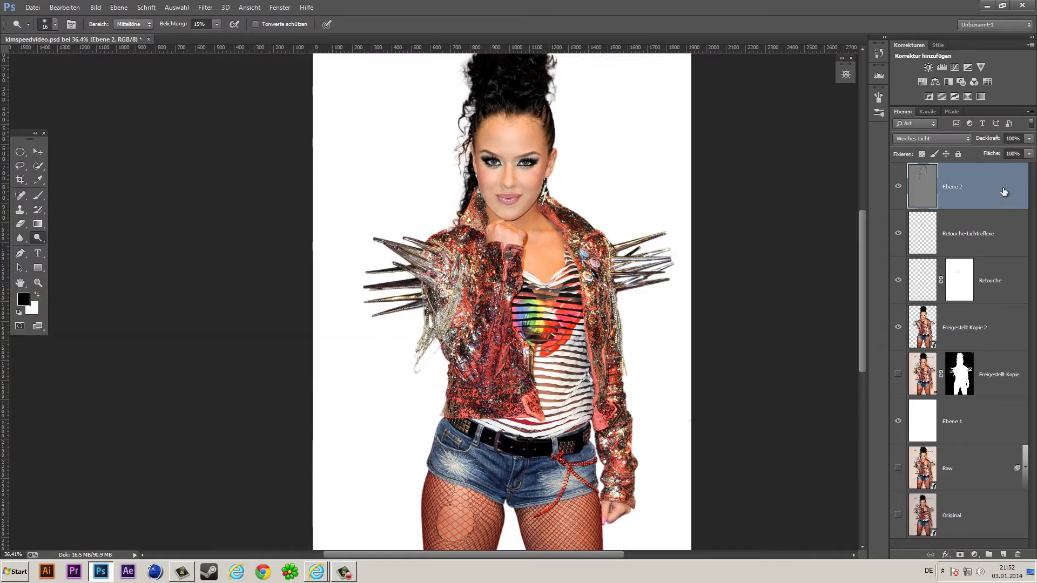
{"action": "left_click", "coordinate": [975, 189]}
{"action": "double_click", "coordinate": [956, 189]}
{"action": "key", "text": "Return"}
{"action": "double_click", "coordinate": [958, 186]}
{"action": "type", "text": "&Haare"}
{"action": "key", "text": "Return"}
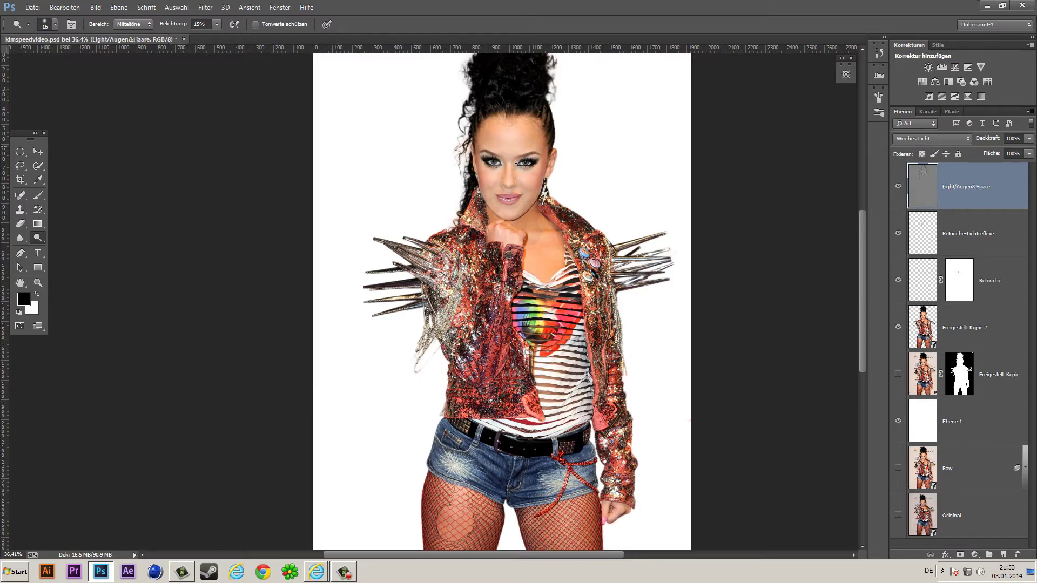
- Create a new Soft Light layer 'Light/Gesicht' and fill it with 50% grey
{"action": "key", "text": "ctrl+shift+n"}
{"action": "type", "text": "Light/Gesicht"}
{"action": "key", "text": "Return"}
{"action": "left_click", "coordinate": [65, 7]}
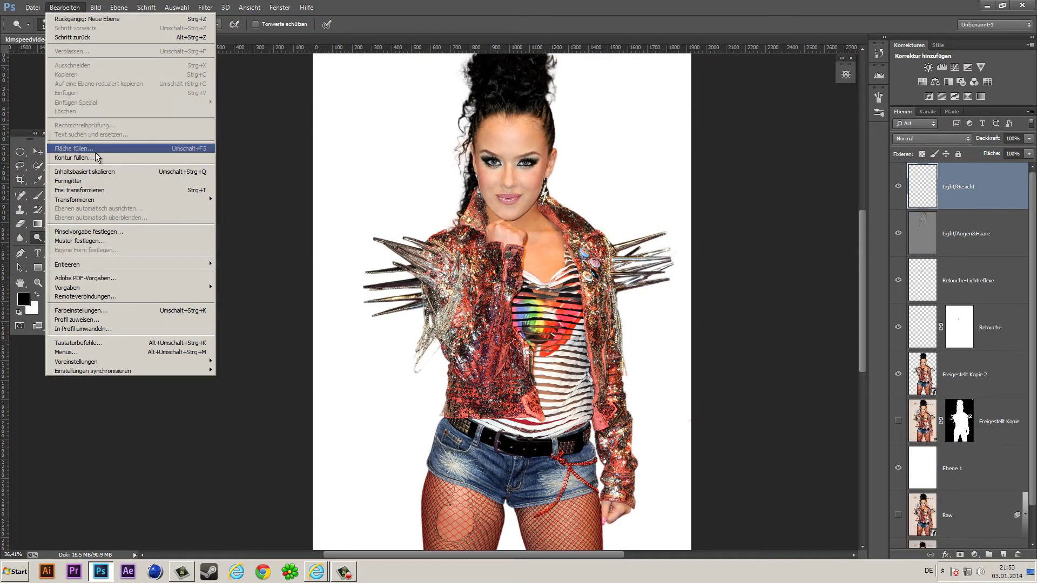
{"action": "left_click", "coordinate": [97, 149]}
{"action": "scroll", "coordinate": [532, 153], "scroll_direction": "up", "scroll_amount": 3}
{"action": "scroll", "coordinate": [532, 154], "scroll_direction": "down", "scroll_amount": 2}
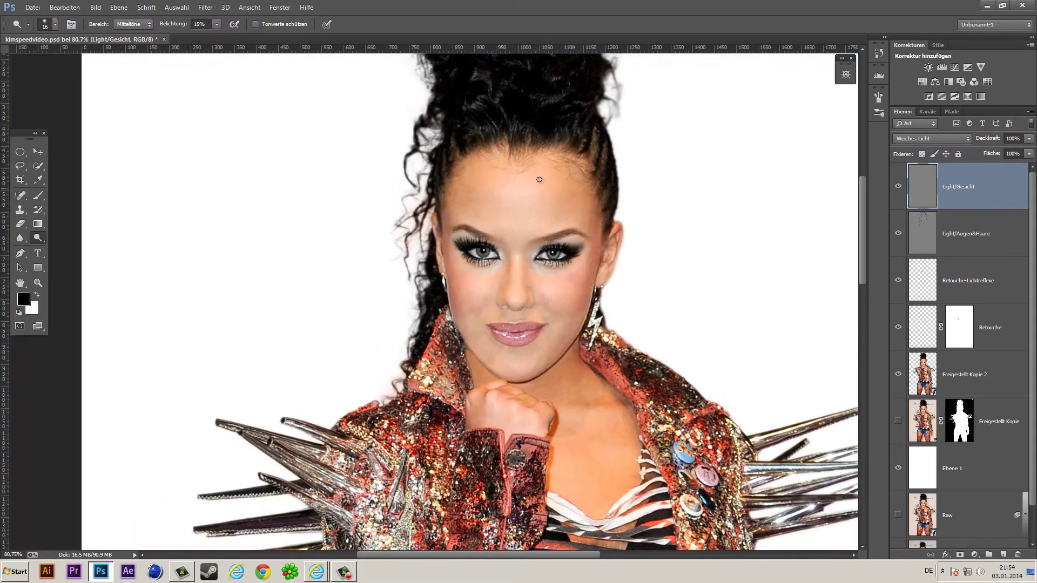
{"action": "right_click", "coordinate": [519, 178]}
- Set the brush to 9 px and make Light/Gesicht the active layer
{"action": "key", "text": "Return"}
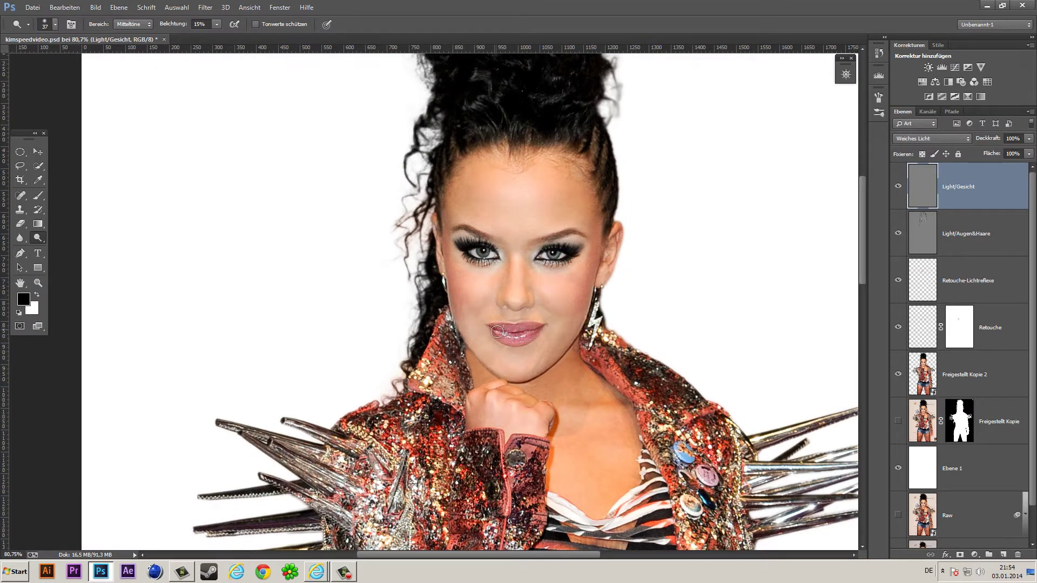
{"action": "right_click", "coordinate": [542, 326]}
{"action": "key", "text": "Return"}
{"action": "scroll", "coordinate": [522, 321], "scroll_direction": "up", "scroll_amount": 3}
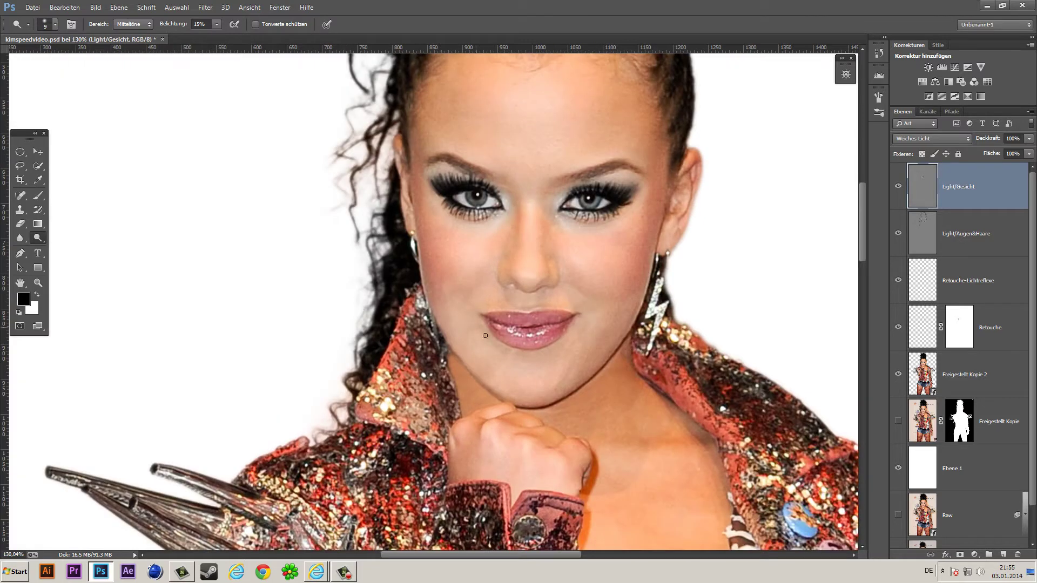
{"action": "left_click", "coordinate": [929, 295]}
{"action": "key", "text": "s"}
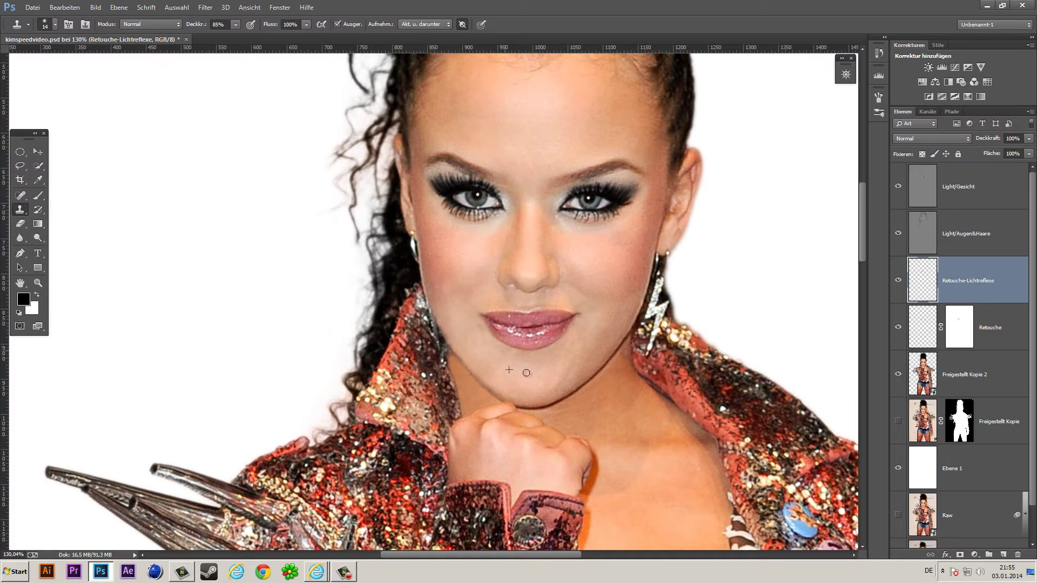
{"action": "left_click", "coordinate": [972, 187]}
{"action": "scroll", "coordinate": [567, 346], "scroll_direction": "up", "scroll_amount": 3}
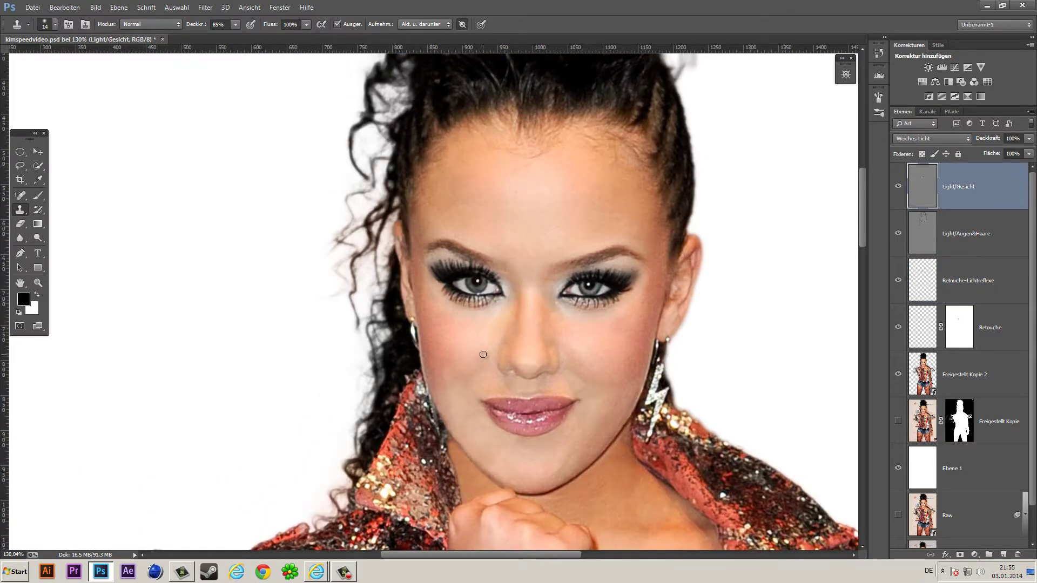
- Dodge the skin along the jawline, then zoom out and hide the layers to compare
{"action": "key", "text": "o"}
{"action": "right_click", "coordinate": [495, 320]}
{"action": "key", "text": "Escape"}
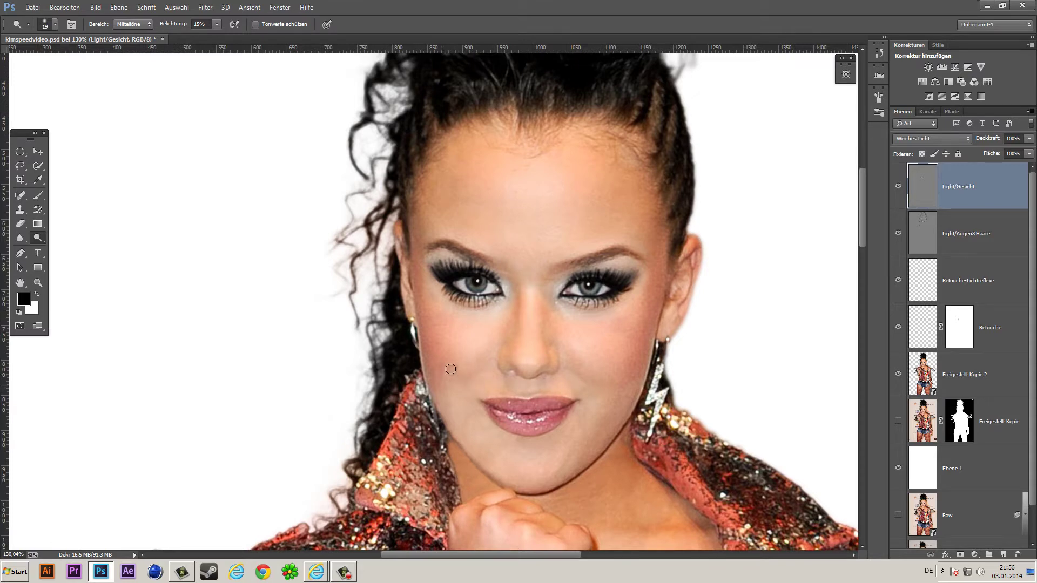
{"action": "left_click_drag", "start_coordinate": [450, 369], "coordinate": [601, 463]}
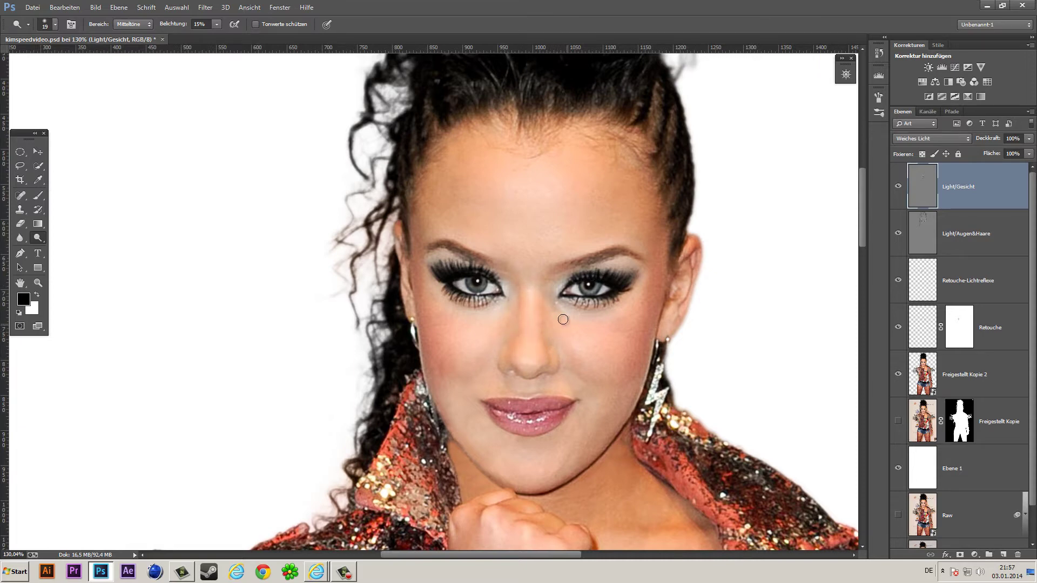
{"action": "key", "text": "ctrl+0"}
{"action": "scroll", "coordinate": [521, 183], "scroll_direction": "up", "scroll_amount": 3}
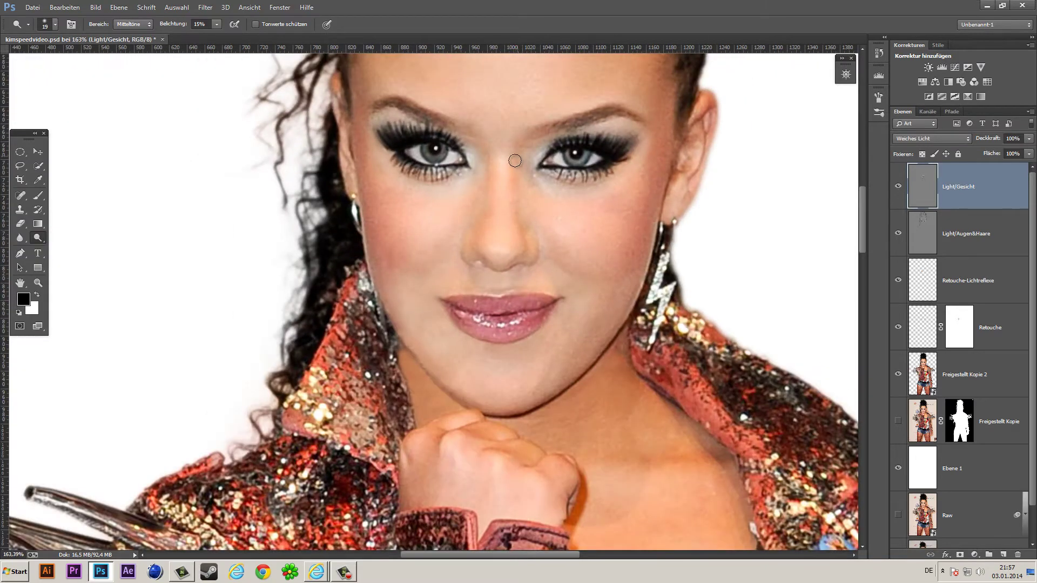
{"action": "key", "text": "ctrl+0"}
{"action": "scroll", "coordinate": [515, 205], "scroll_direction": "up", "scroll_amount": 3}
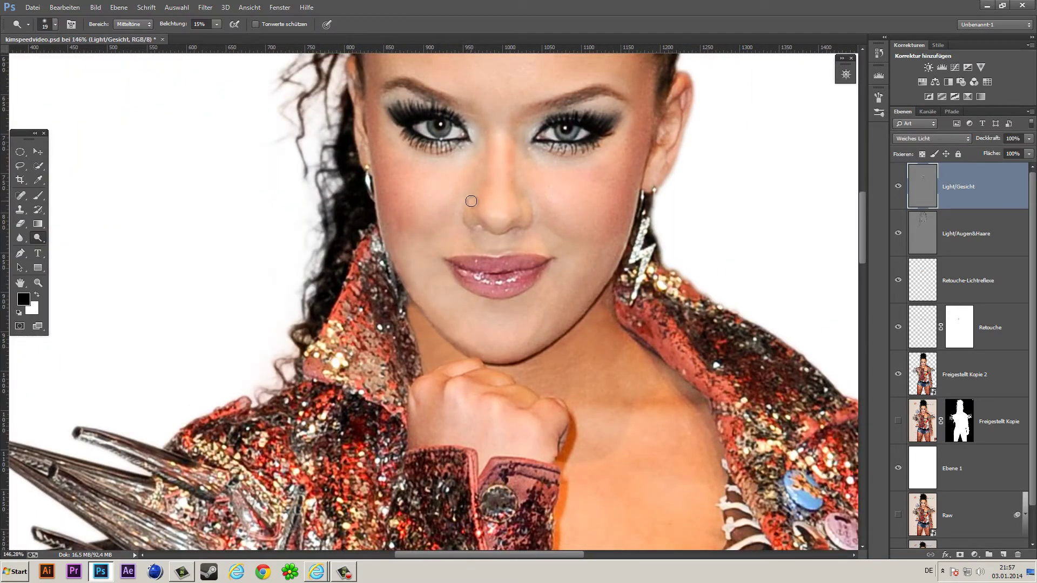
{"action": "key", "text": "ctrl+0"}
{"action": "key", "text": "ctrl+minus"}
- Toggle the layer visibility so the retouching layers and Light/Gesicht show again
{"action": "left_click_drag", "start_coordinate": [898, 186], "coordinate": [898, 468]}
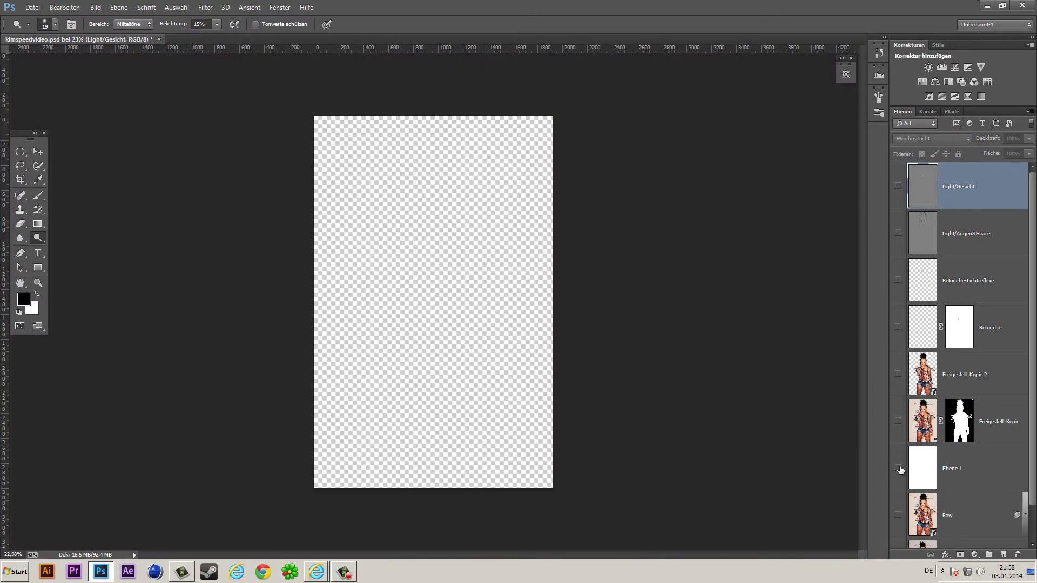
{"action": "left_click", "coordinate": [898, 421]}
{"action": "left_click_drag", "start_coordinate": [898, 374], "coordinate": [898, 233]}
{"action": "left_click", "coordinate": [898, 186]}
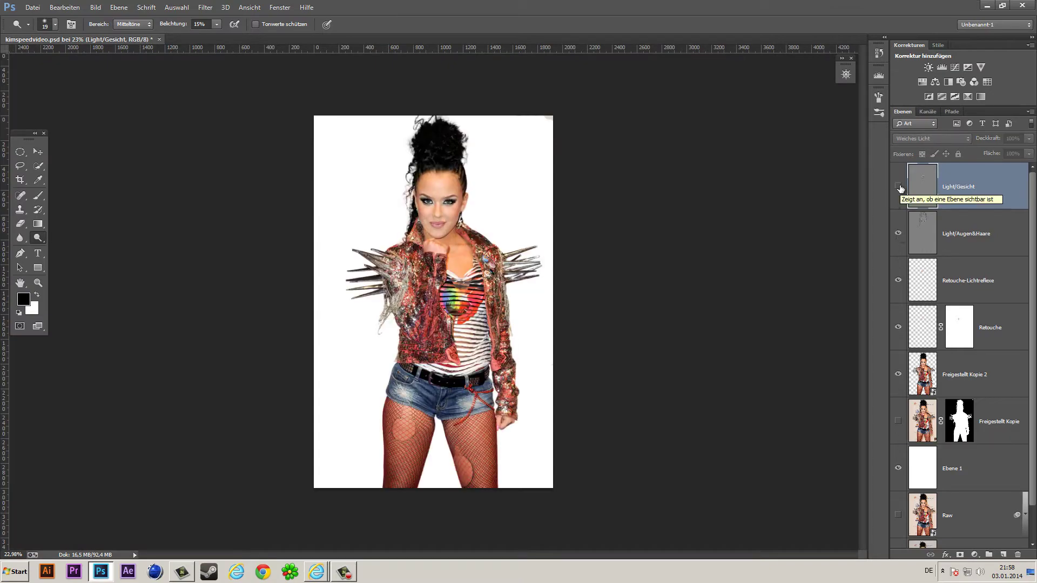
{"action": "scroll", "coordinate": [422, 137], "scroll_direction": "up", "scroll_amount": 5}
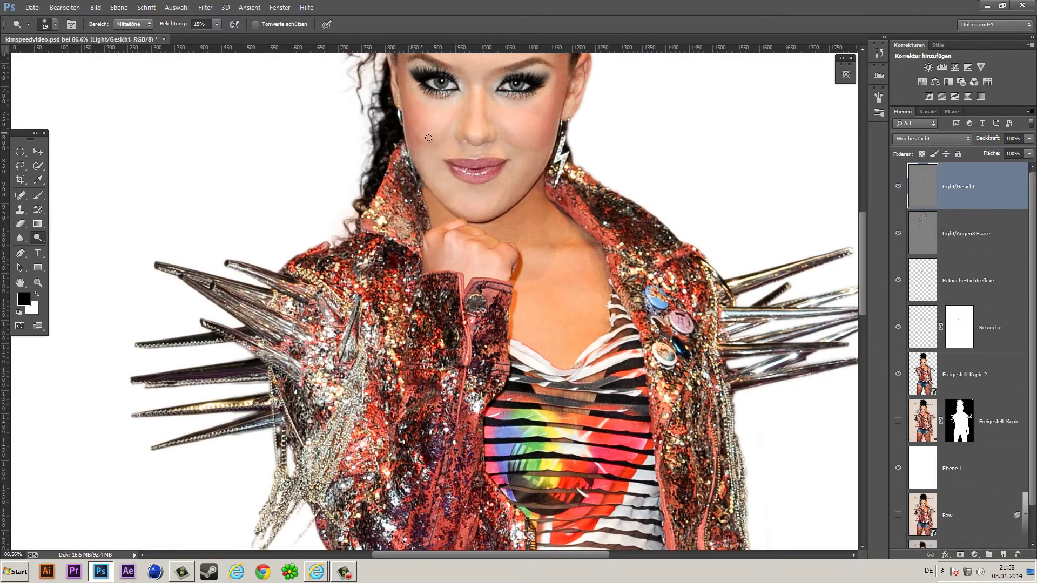
{"action": "scroll", "coordinate": [519, 140], "scroll_direction": "down", "scroll_amount": 2}
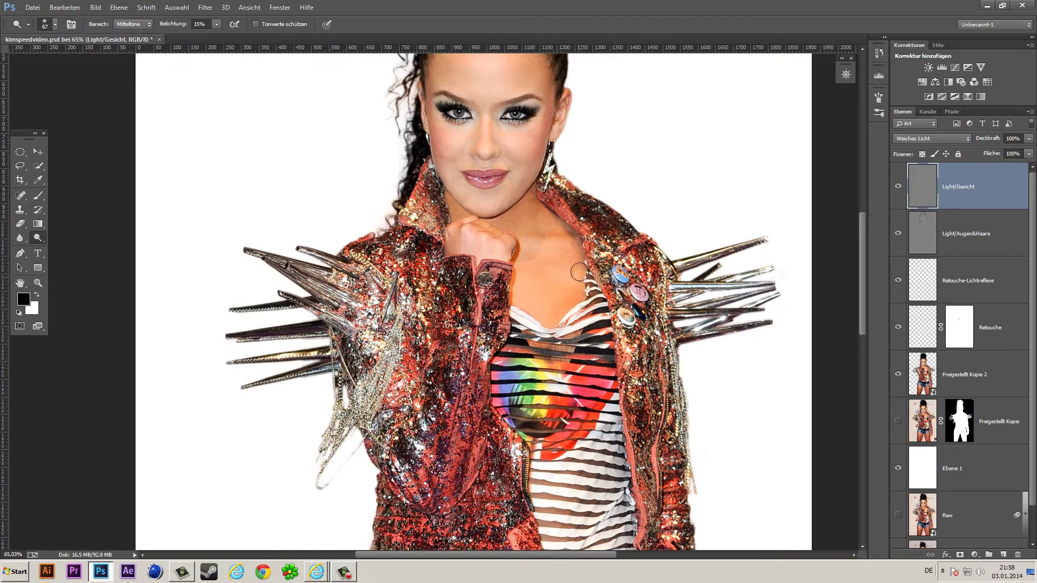
- Dodge the neck and chest on Light/Gesicht with a smaller brush, then compare at full view
{"action": "mouse_move", "coordinate": [579, 272]}
{"action": "left_mouse_down"}
{"action": "mouse_move", "coordinate": [488, 250]}
{"action": "mouse_move", "coordinate": [482, 224]}
{"action": "left_mouse_up"}
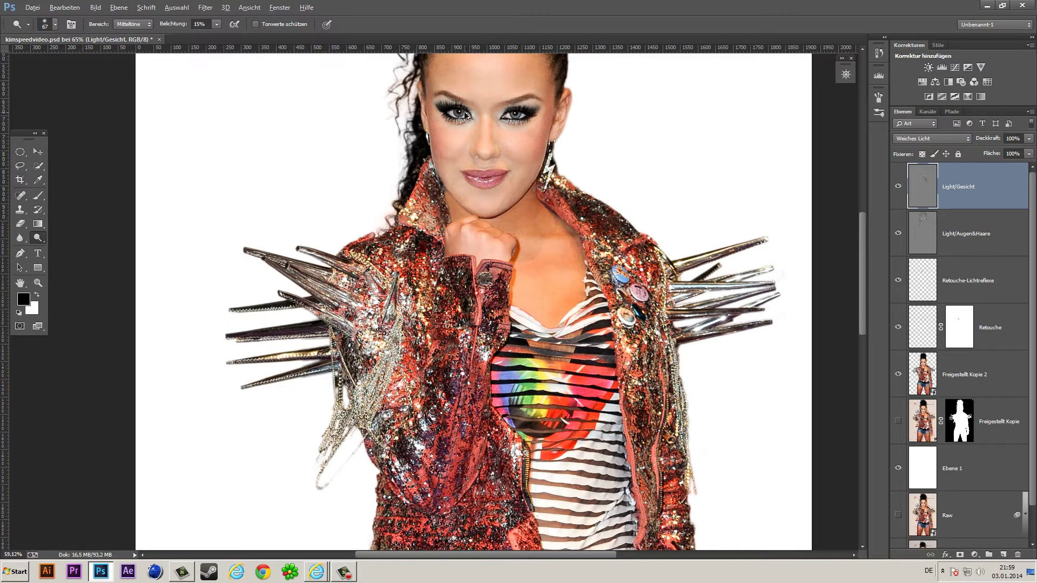
{"action": "scroll", "coordinate": [467, 115], "scroll_direction": "down", "scroll_amount": 8}
{"action": "scroll", "coordinate": [440, 227], "scroll_direction": "up", "scroll_amount": 8}
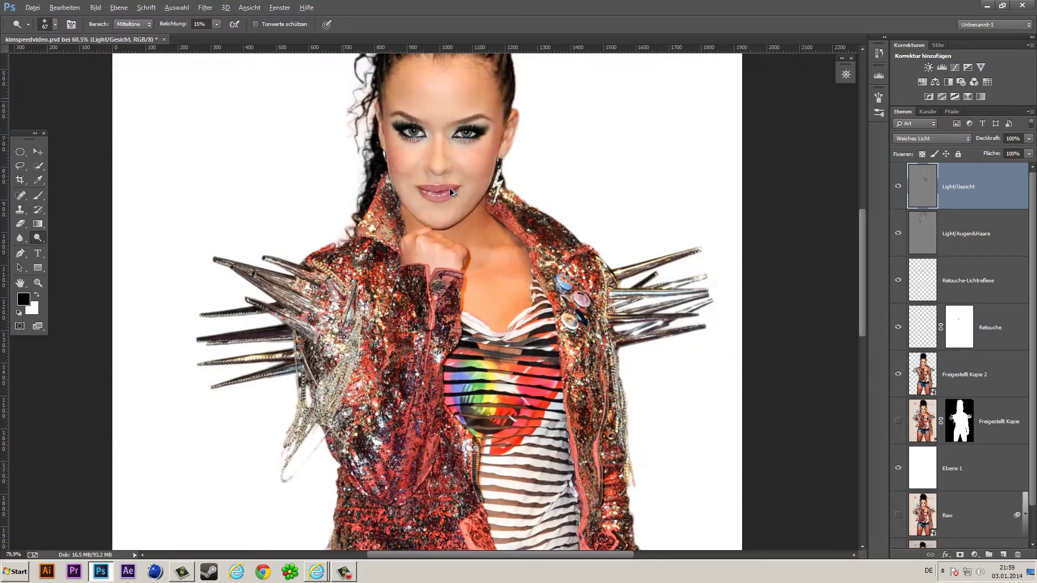
{"action": "right_click", "coordinate": [448, 247]}
{"action": "key", "text": "Return"}
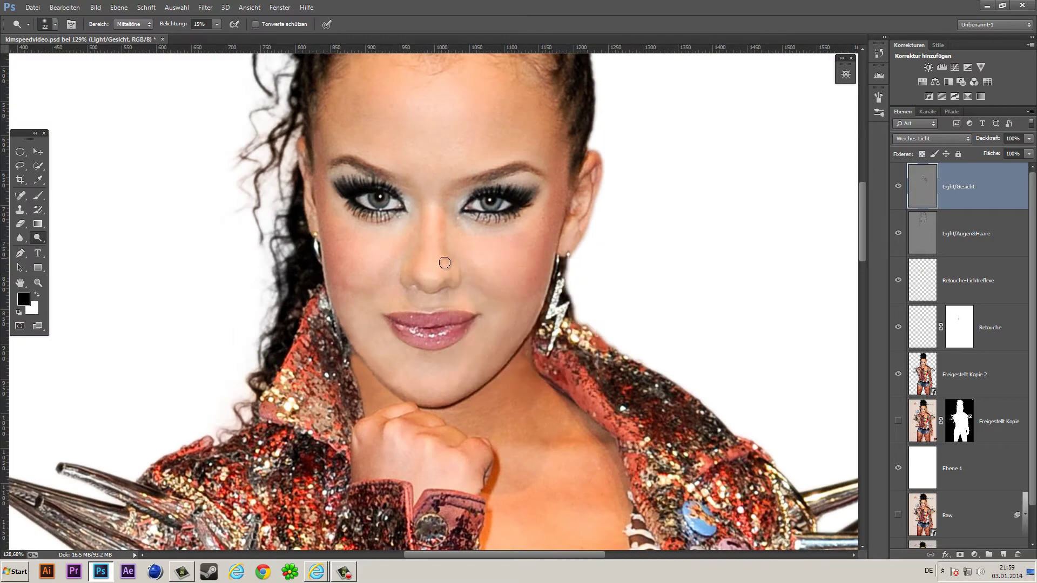
{"action": "key", "text": "alt+bracketleft"}
{"action": "key", "text": "alt+bracketleft"}
{"action": "key", "text": "alt+bracketleft"}
{"action": "key", "text": "s"}
{"action": "key", "text": "o"}
{"action": "key", "text": "alt+period"}
{"action": "key", "text": "ctrl+0"}
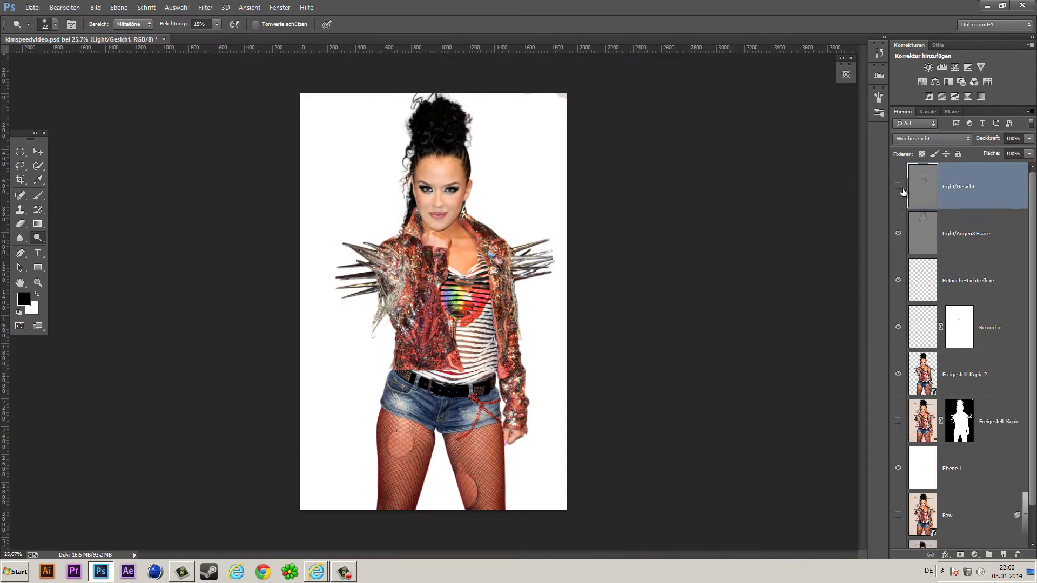
{"action": "left_click", "coordinate": [898, 186]}
{"action": "scroll", "coordinate": [447, 180], "scroll_direction": "up", "scroll_amount": 3}
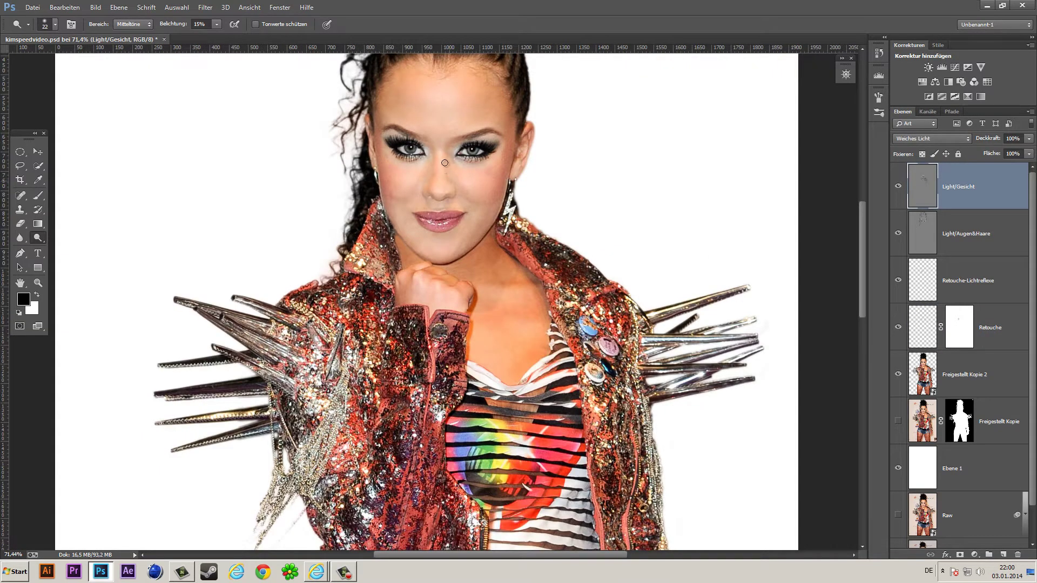
- Lighten the nose bridge and left cheek on Light/Gesicht, toggling the layer to compare
{"action": "key", "text": "alt+bracketleft"}
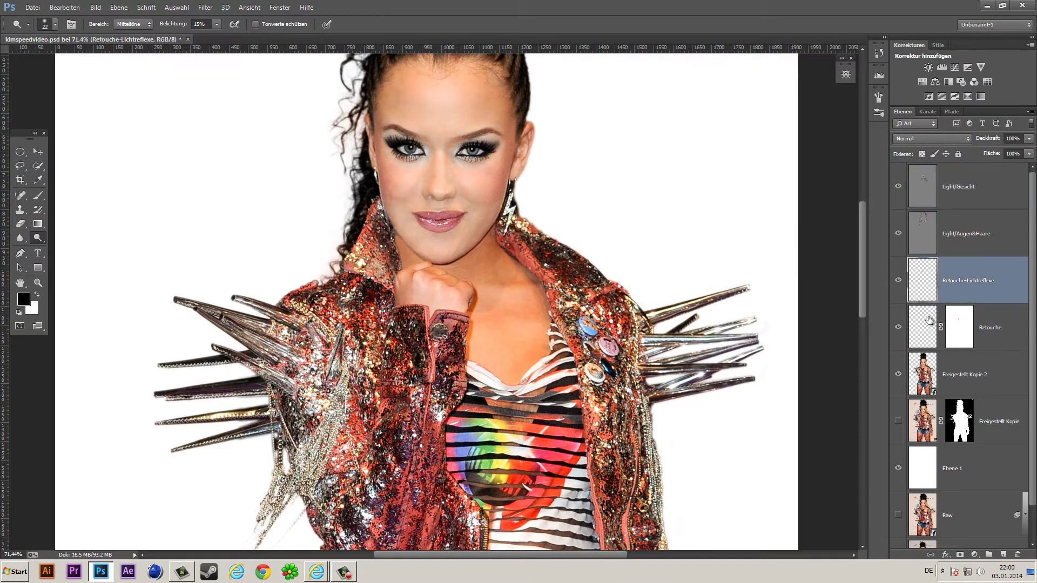
{"action": "key", "text": "alt+bracketleft"}
{"action": "key", "text": "s"}
{"action": "scroll", "coordinate": [455, 188], "scroll_direction": "up", "scroll_amount": 2}
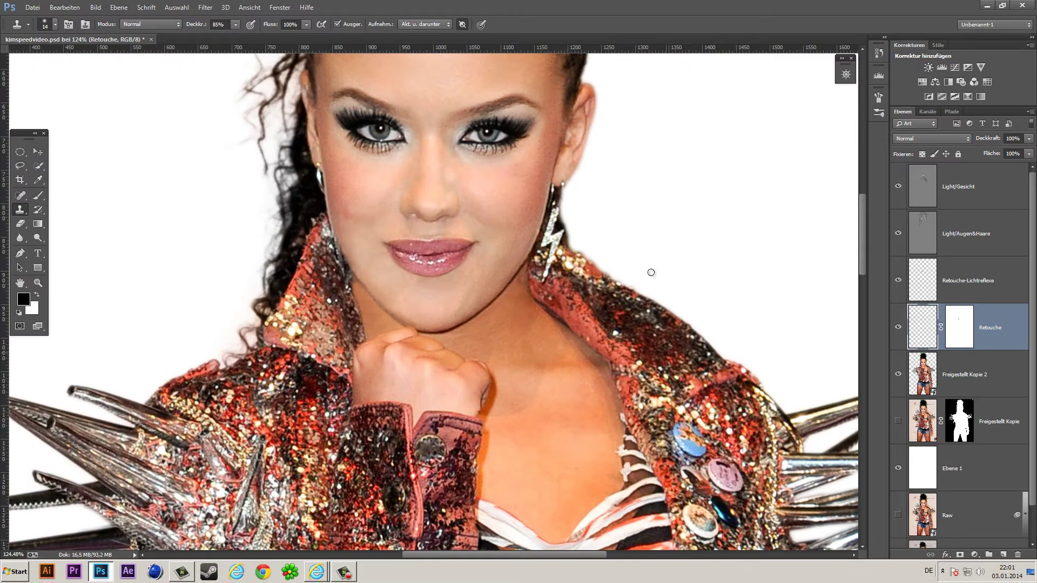
{"action": "left_click", "coordinate": [907, 195]}
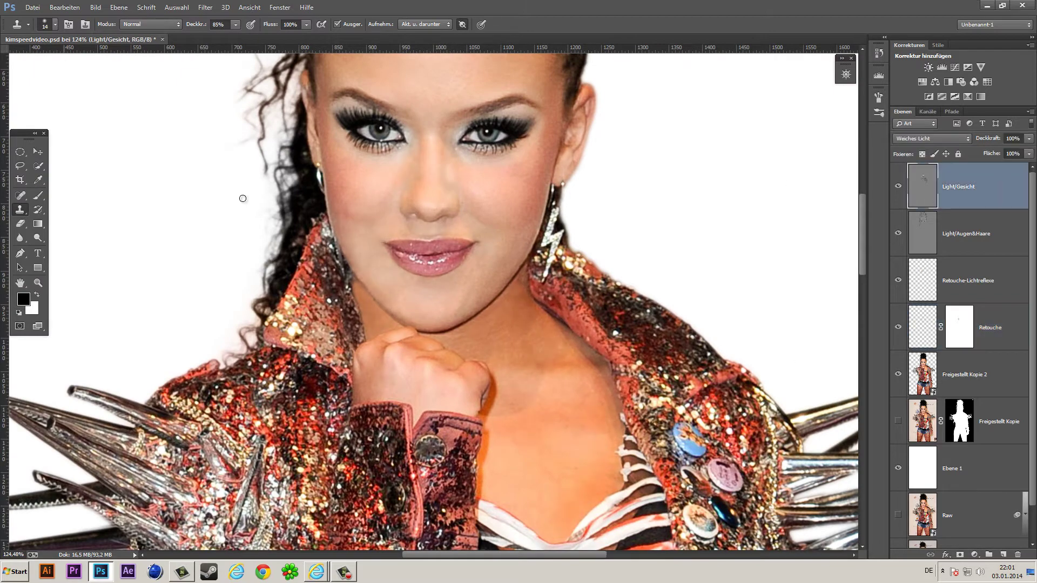
{"action": "key", "text": "o"}
{"action": "left_click_drag", "start_coordinate": [456, 175], "coordinate": [456, 157]}
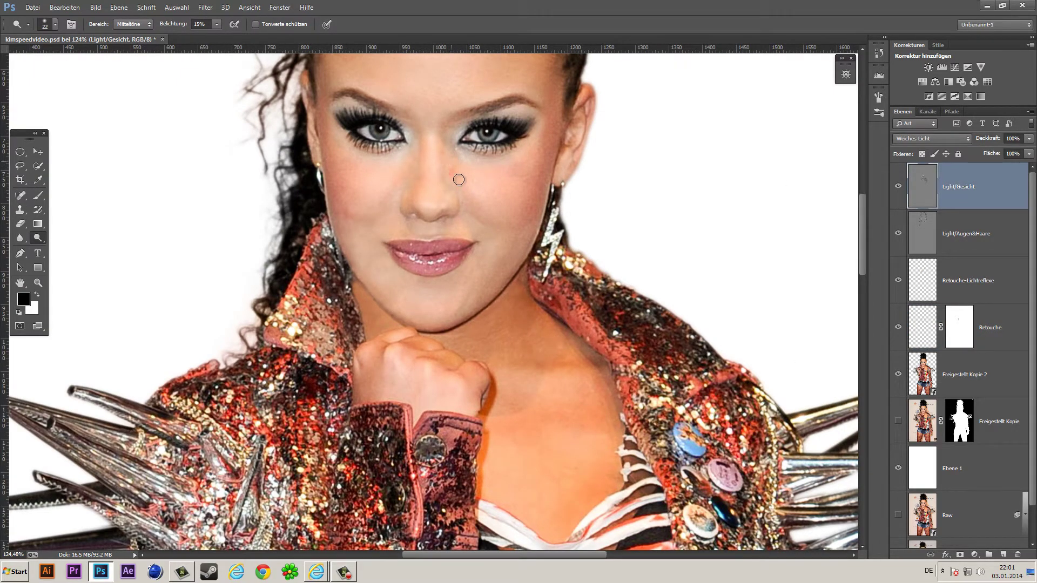
{"action": "scroll", "coordinate": [443, 167], "scroll_direction": "down", "scroll_amount": 5}
{"action": "scroll", "coordinate": [510, 139], "scroll_direction": "up", "scroll_amount": 1}
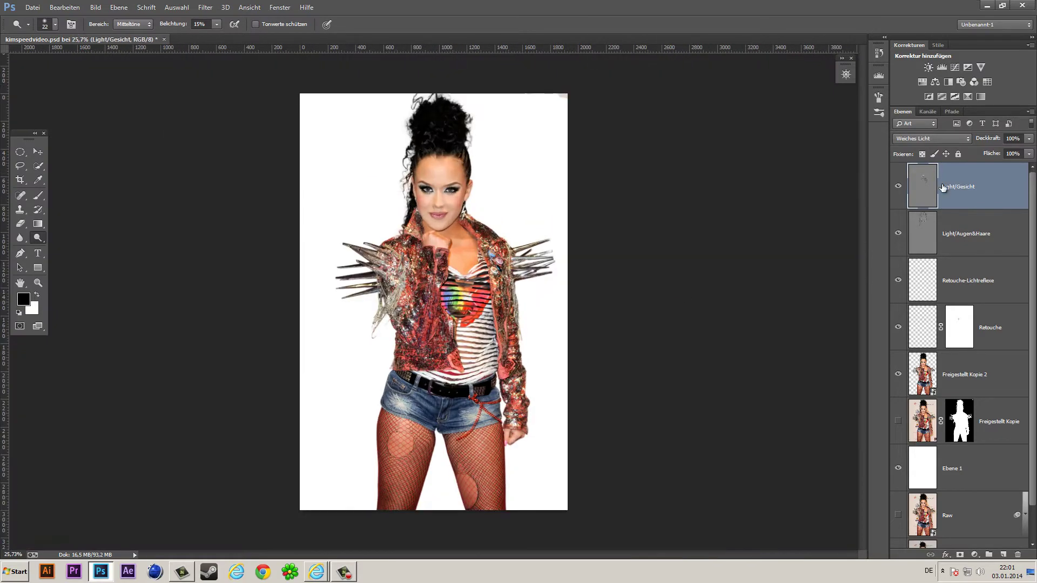
{"action": "scroll", "coordinate": [428, 157], "scroll_direction": "up", "scroll_amount": 5}
{"action": "mouse_move", "coordinate": [429, 157]}
{"action": "left_mouse_down"}
{"action": "mouse_move", "coordinate": [405, 150]}
{"action": "mouse_move", "coordinate": [465, 208]}
{"action": "mouse_move", "coordinate": [436, 153]}
{"action": "mouse_move", "coordinate": [443, 126]}
{"action": "left_mouse_up"}
{"action": "key", "text": "ctrl+0"}
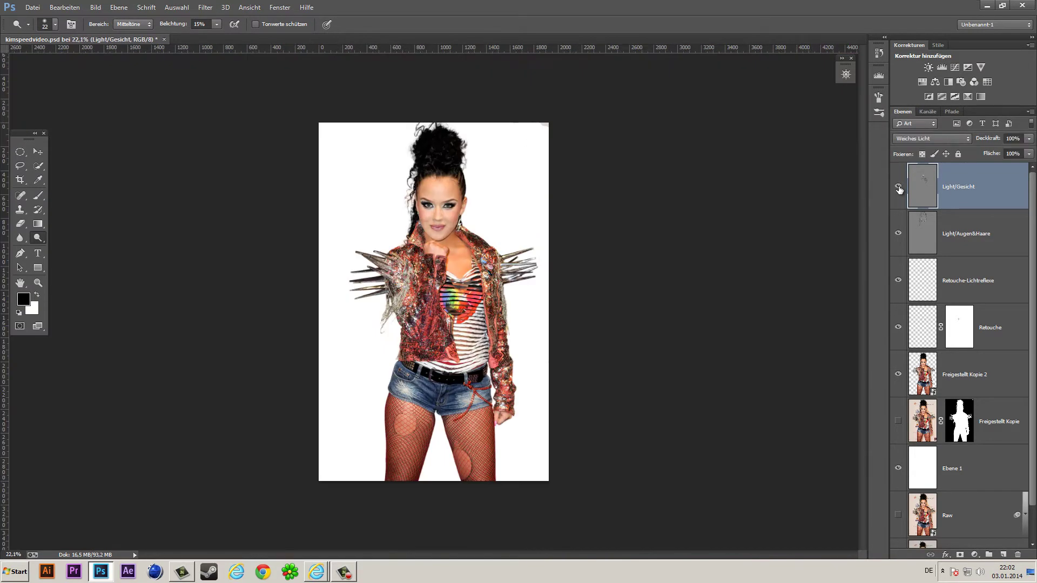
{"action": "left_click", "coordinate": [898, 187]}
- Add a mask to the Light/Gesicht layer and return to the Dodge tool with a larger brush
{"action": "scroll", "coordinate": [393, 122], "scroll_direction": "up", "scroll_amount": 5}
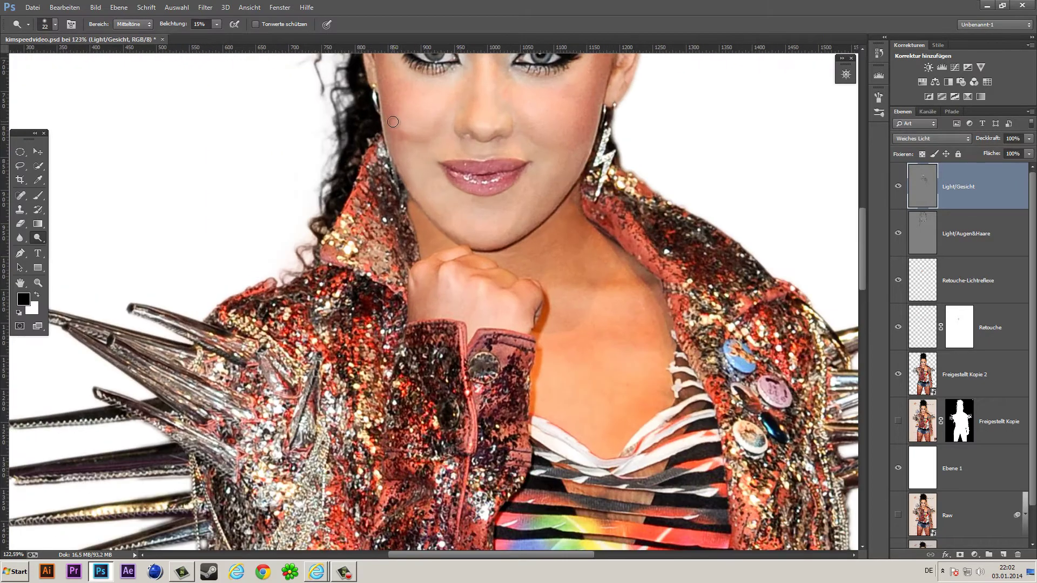
{"action": "key", "text": "b"}
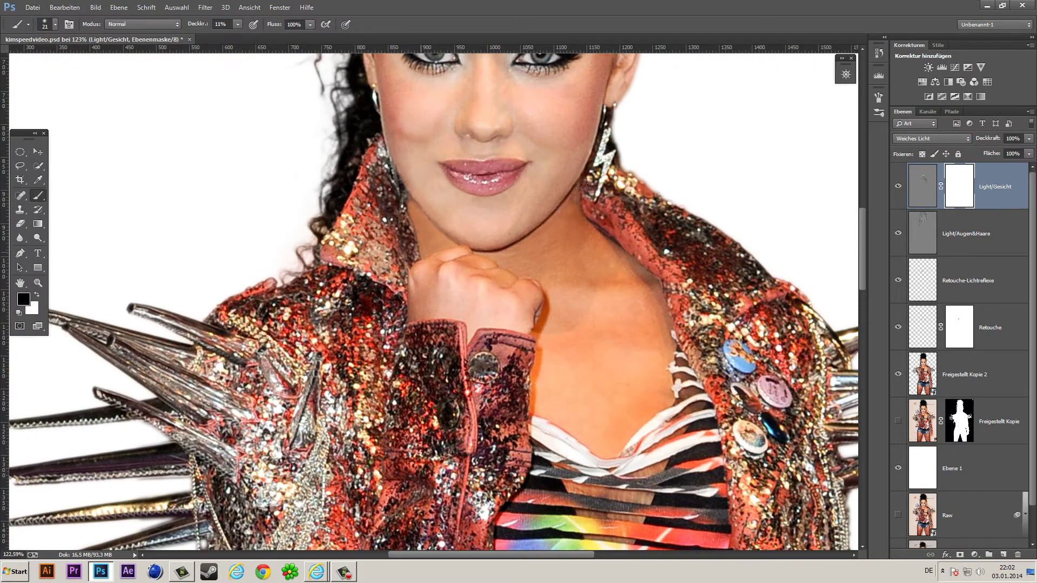
{"action": "scroll", "coordinate": [459, 124], "scroll_direction": "up", "scroll_amount": 2}
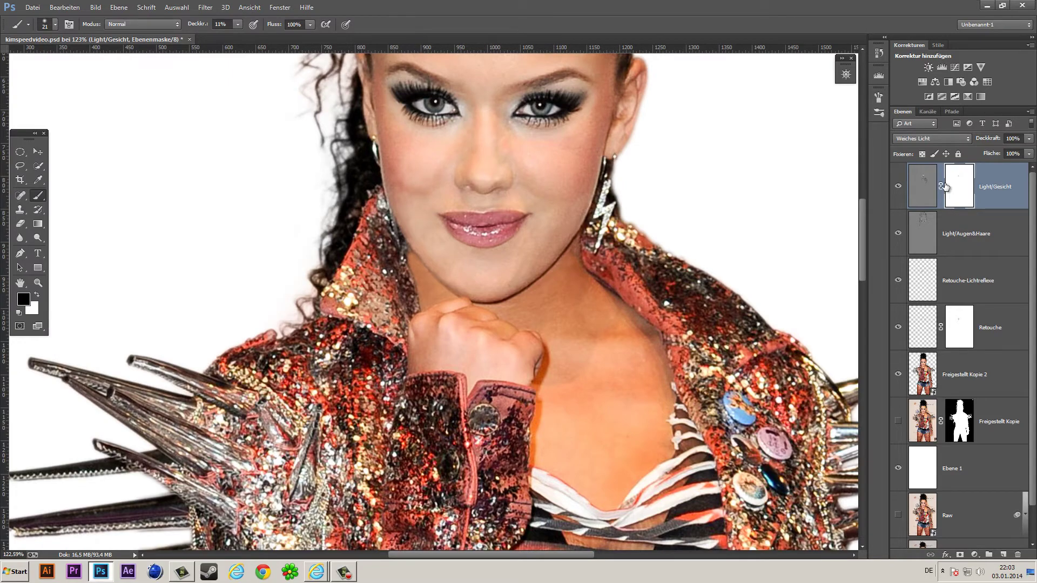
{"action": "key", "text": "ctrl+0"}
{"action": "scroll", "coordinate": [453, 120], "scroll_direction": "up", "scroll_amount": 2}
{"action": "scroll", "coordinate": [453, 120], "scroll_direction": "up", "scroll_amount": 3}
{"action": "key", "text": "j"}
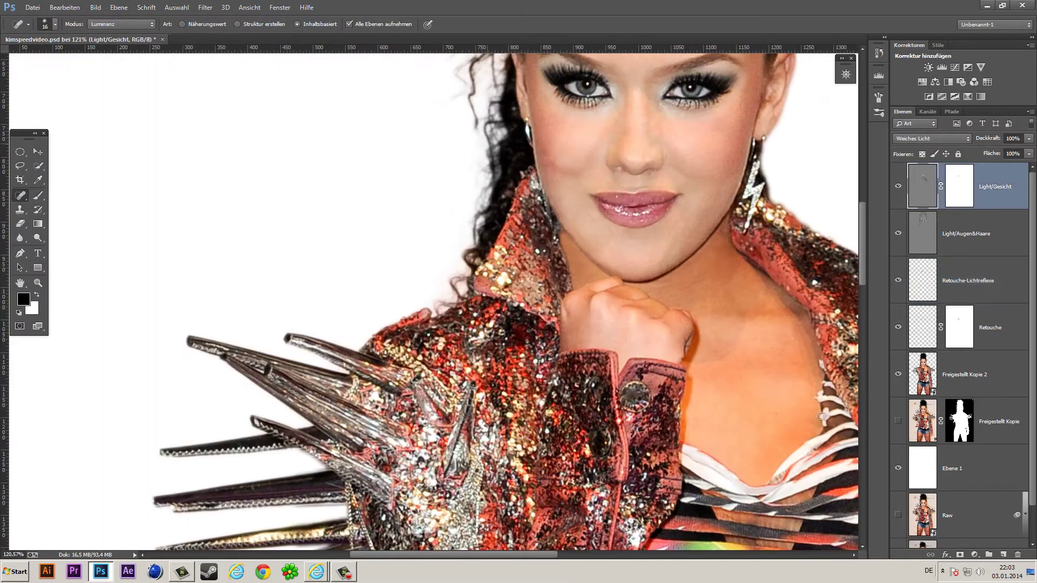
{"action": "scroll", "coordinate": [820, 416], "scroll_direction": "down", "scroll_amount": 10}
{"action": "scroll", "coordinate": [683, 180], "scroll_direction": "up", "scroll_amount": 1}
{"action": "scroll", "coordinate": [426, 135], "scroll_direction": "up", "scroll_amount": 8}
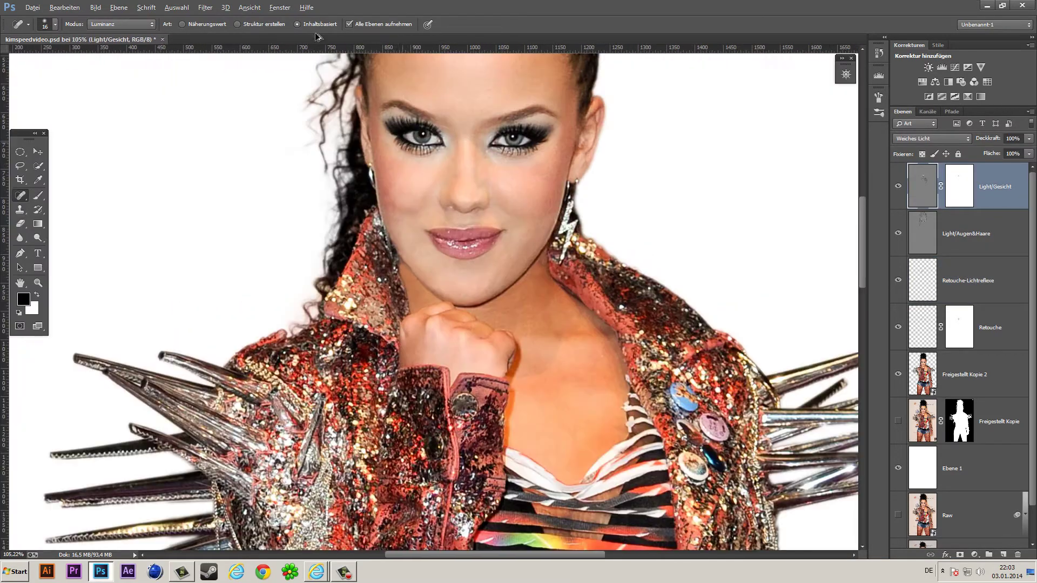
{"action": "key", "text": "o"}
{"action": "right_click", "coordinate": [397, 187]}
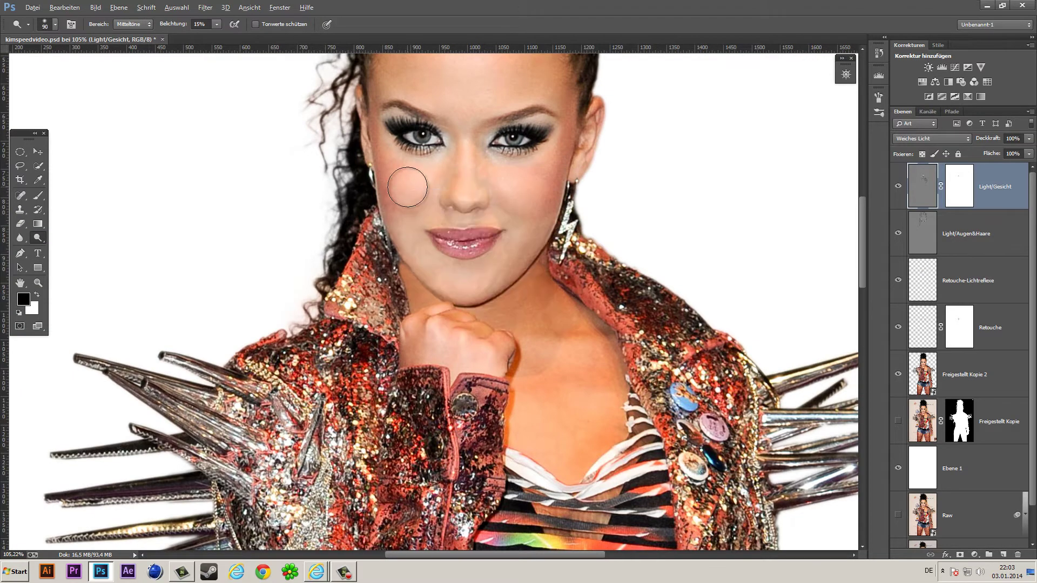
- Lower Light/Gesicht's opacity to about 27% and select the Light/Augen&Haare layer
{"action": "left_click_drag", "start_coordinate": [1029, 138], "coordinate": [997, 155]}
{"action": "scroll", "coordinate": [432, 297], "scroll_direction": "down", "scroll_amount": 5}
{"action": "scroll", "coordinate": [432, 297], "scroll_direction": "down", "scroll_amount": 2}
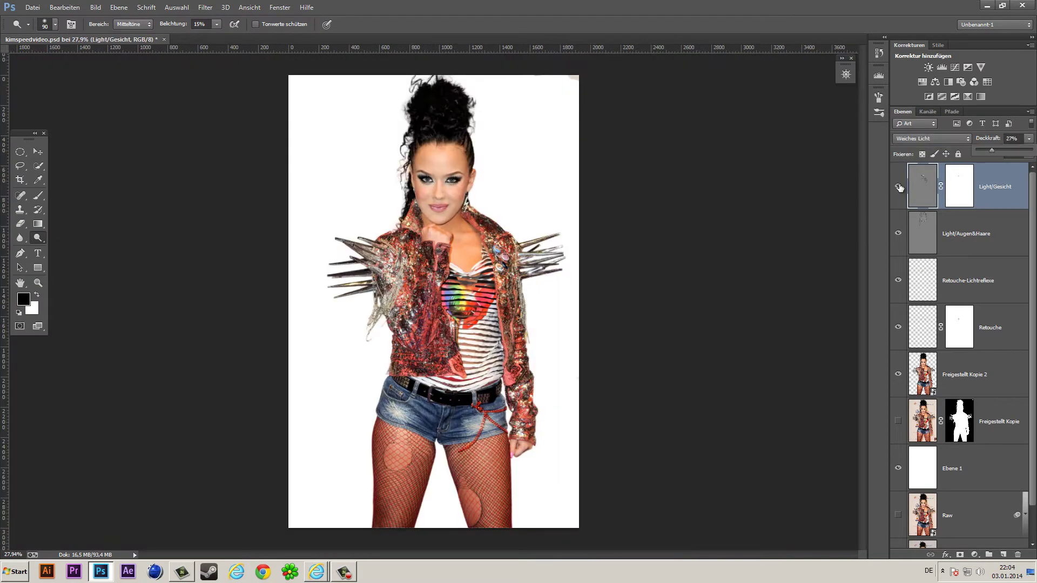
{"action": "left_click", "coordinate": [918, 238]}
{"action": "scroll", "coordinate": [432, 216], "scroll_direction": "up", "scroll_amount": 7}
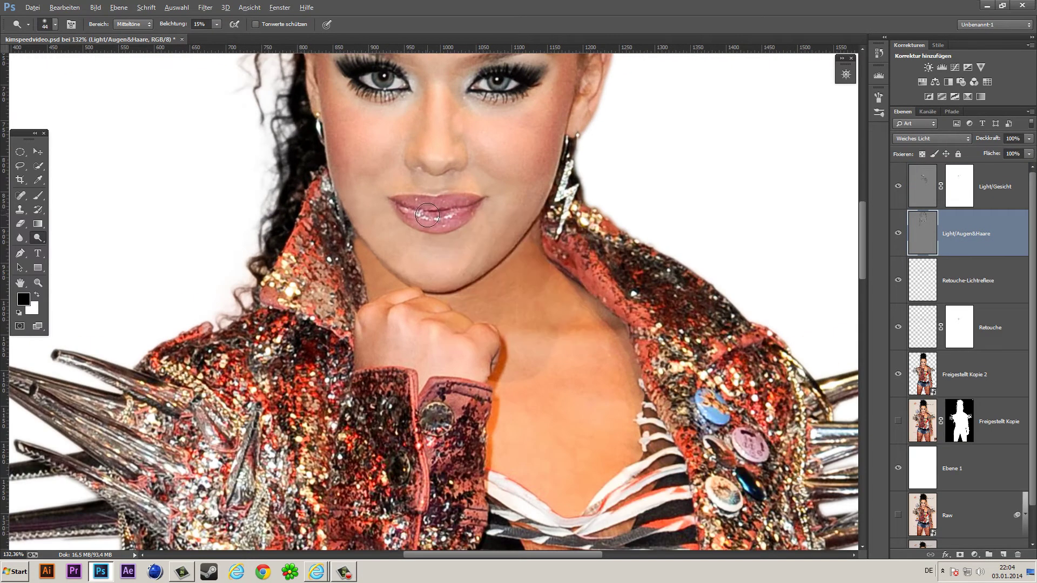
- Darken the lips on Light/Augen&Haare using a smaller brush
{"action": "left_click_drag", "start_coordinate": [428, 215], "coordinate": [459, 211]}
{"action": "right_click", "coordinate": [431, 217]}
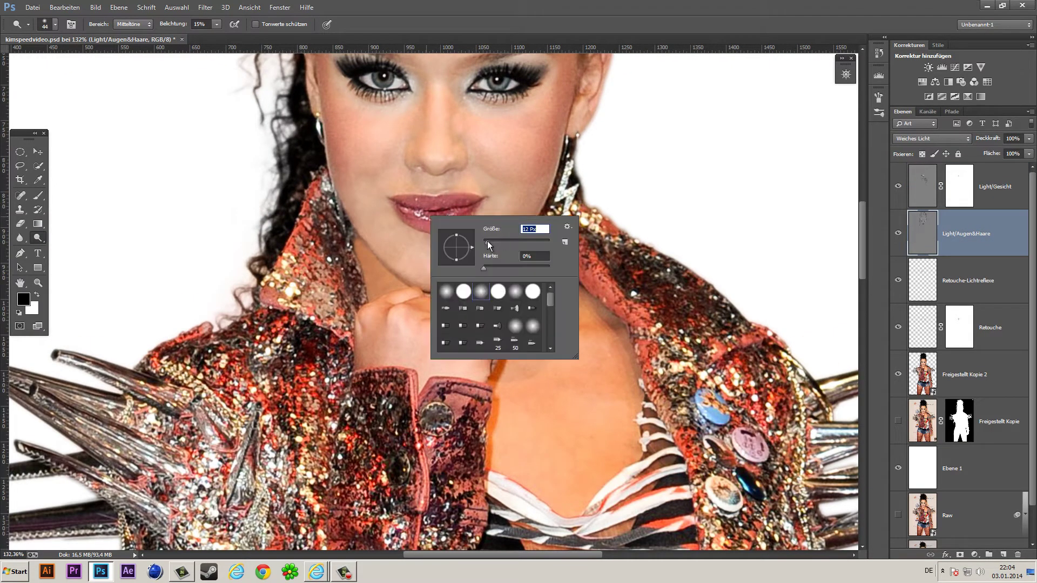
{"action": "left_click_drag", "start_coordinate": [487, 245], "coordinate": [485, 245]}
{"action": "scroll", "coordinate": [432, 297], "scroll_direction": "down", "scroll_amount": 8}
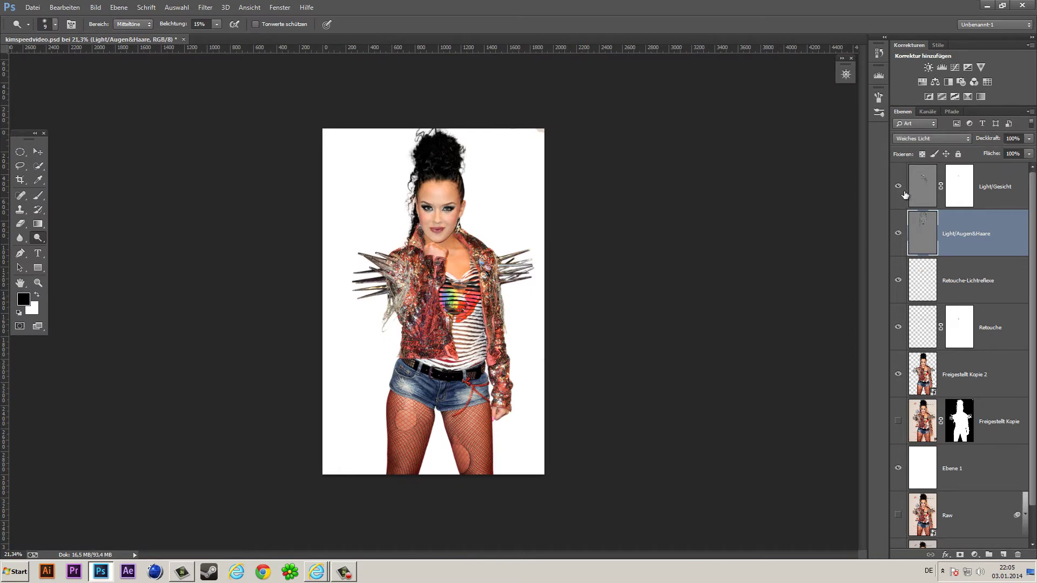
{"action": "scroll", "coordinate": [961, 324], "scroll_direction": "down", "scroll_amount": 2}
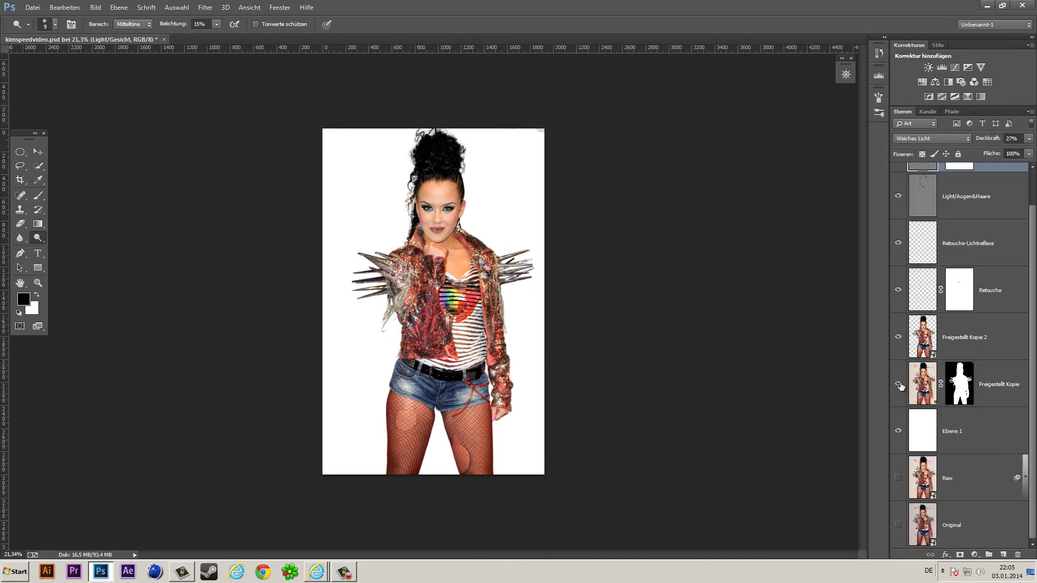
- Toggle the Freigestellt Kopie layer's visibility and fit the whole image in the window
{"action": "left_click", "coordinate": [964, 337]}
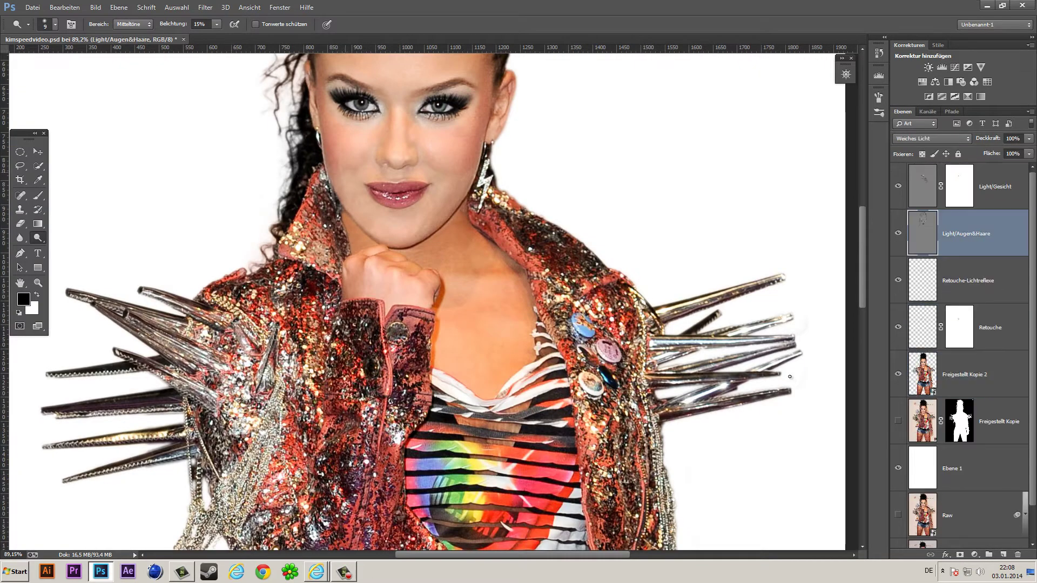
{"action": "scroll", "coordinate": [789, 380], "scroll_direction": "down", "scroll_amount": 5}
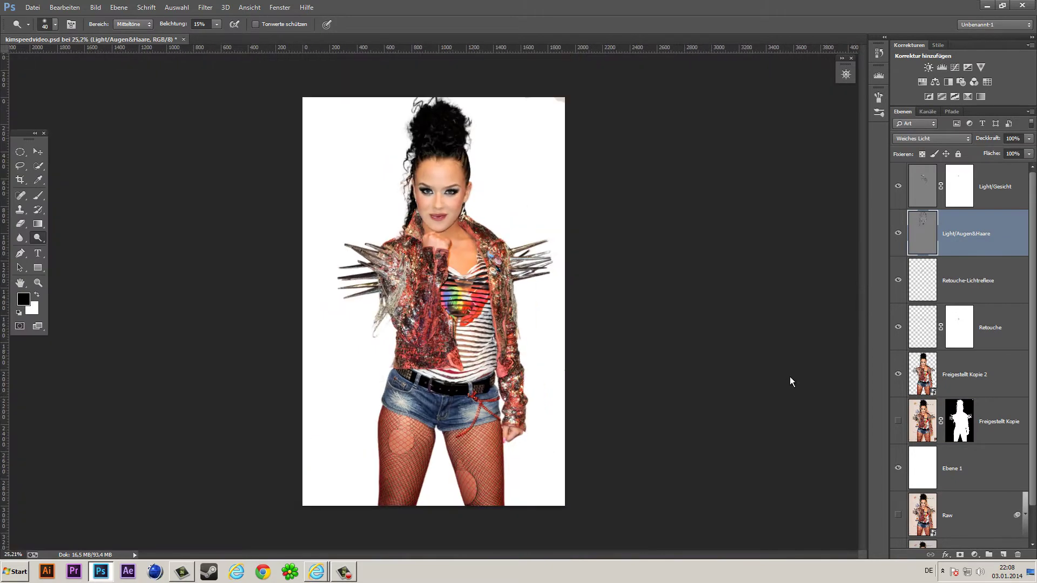
{"action": "key", "text": "7"}
{"action": "key", "text": "9"}
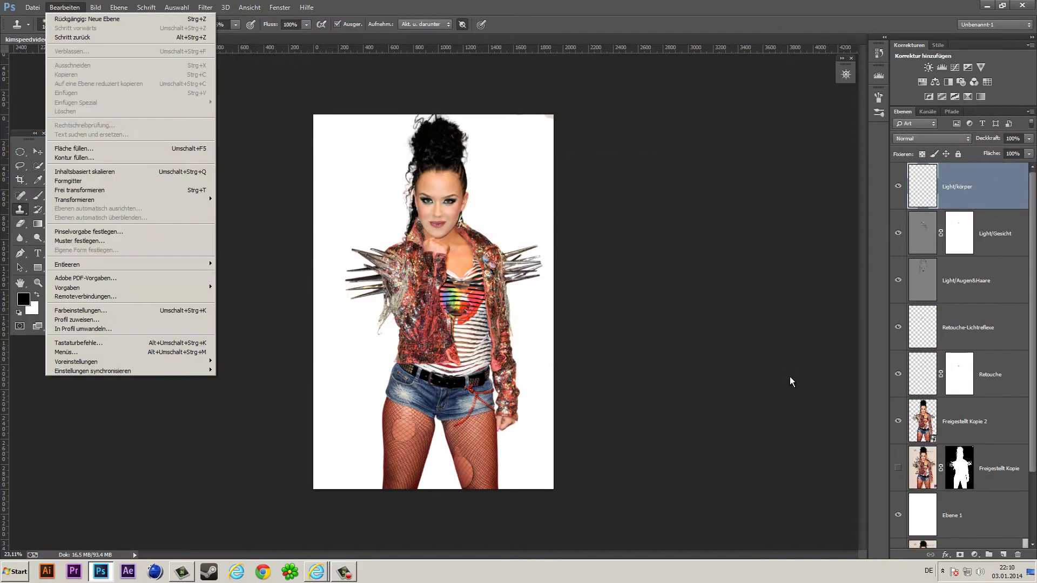
- Stamp all visible layers into a new merged layer with Ctrl+Alt+Shift+E
{"action": "scroll", "coordinate": [789, 377], "scroll_direction": "up", "scroll_amount": 1}
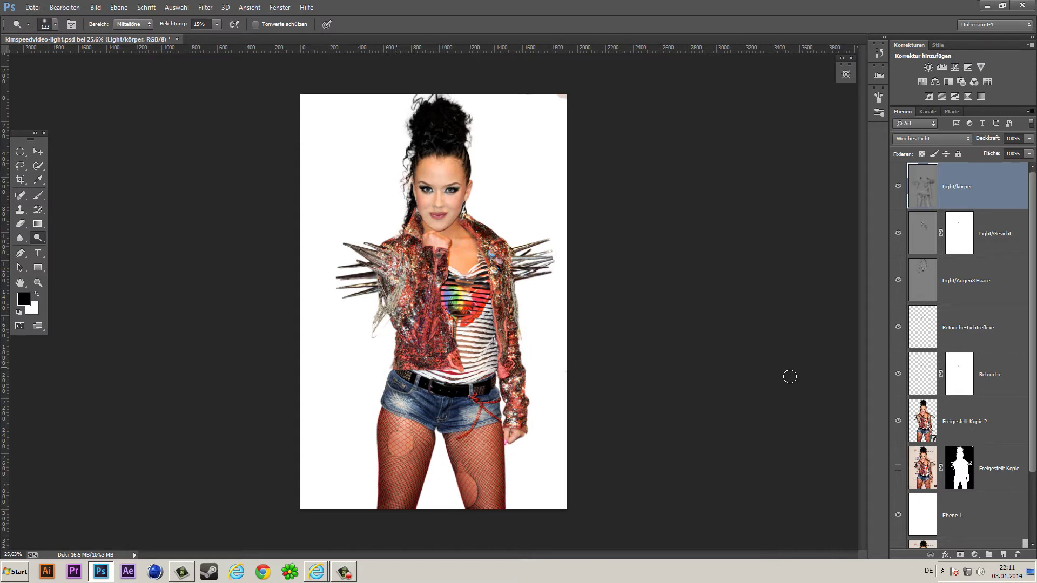
{"action": "key", "text": "ctrl+comma"}
{"action": "key", "text": "ctrl+alt+shift+e"}
- Paint a quick mask over the whole face and convert it into a selection
{"action": "key", "text": "b"}
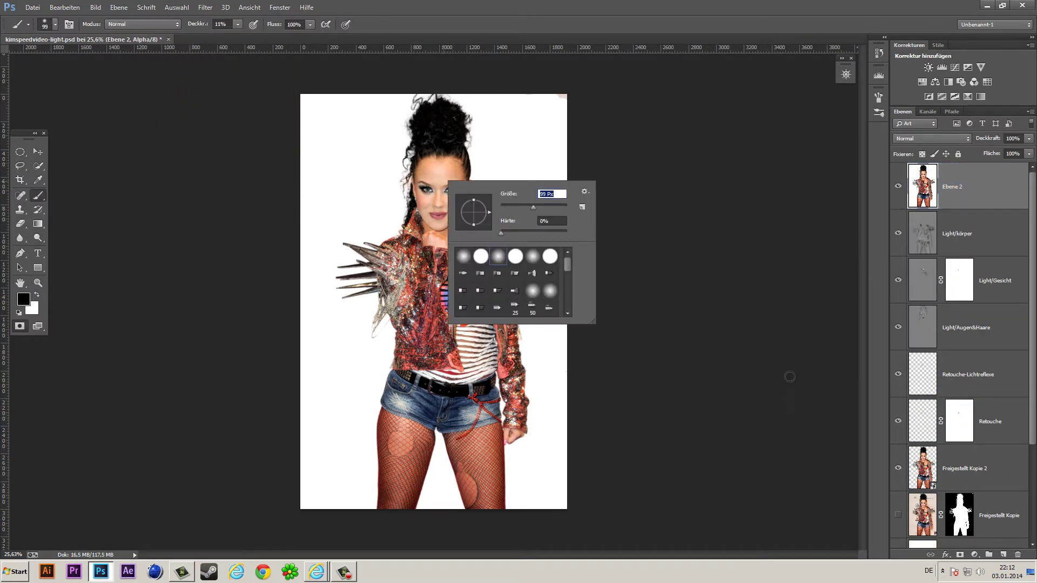
{"action": "scroll", "coordinate": [459, 216], "scroll_direction": "up", "scroll_amount": 5}
{"action": "key", "text": "0"}
{"action": "mouse_move", "coordinate": [457, 103]}
{"action": "left_mouse_down"}
{"action": "mouse_move", "coordinate": [411, 172]}
{"action": "mouse_move", "coordinate": [459, 319]}
{"action": "left_mouse_up"}
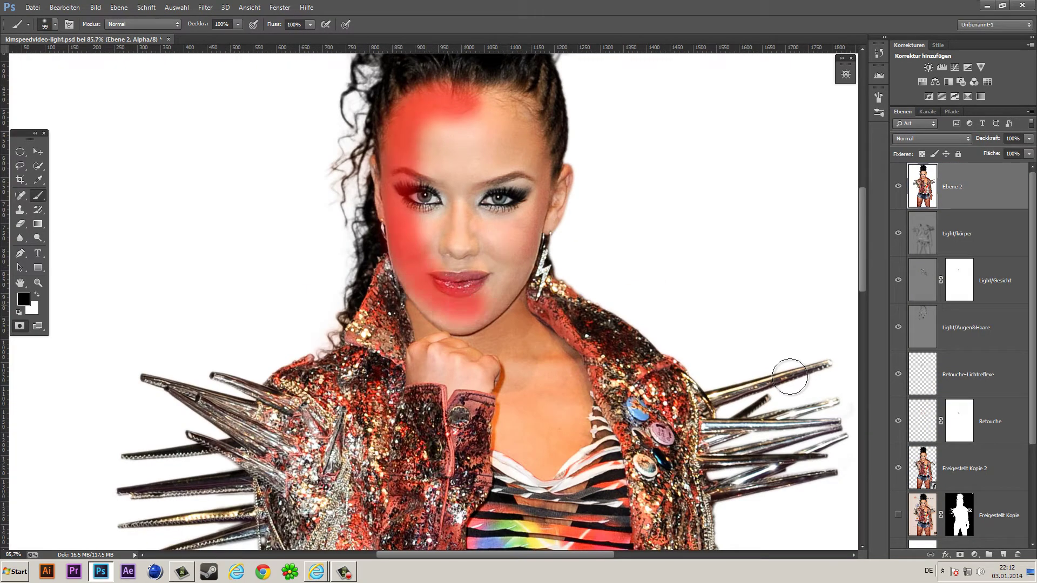
{"action": "mouse_move", "coordinate": [518, 302]}
{"action": "left_mouse_down"}
{"action": "mouse_move", "coordinate": [507, 97]}
{"action": "mouse_move", "coordinate": [432, 259]}
{"action": "left_mouse_up"}
{"action": "mouse_move", "coordinate": [496, 216]}
{"action": "left_mouse_down"}
{"action": "mouse_move", "coordinate": [432, 314]}
{"action": "mouse_move", "coordinate": [530, 259]}
{"action": "left_mouse_up"}
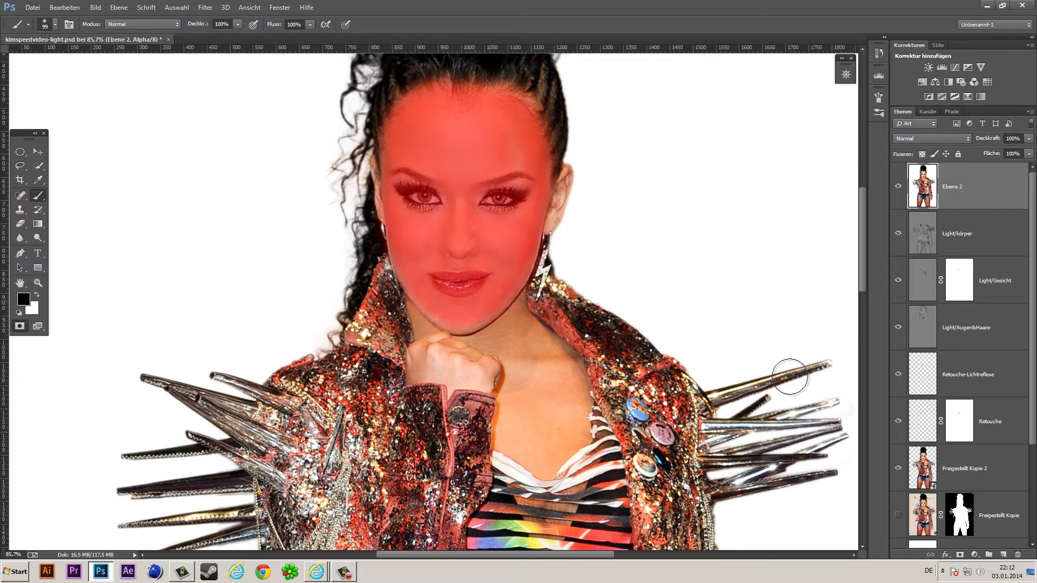
{"action": "key", "text": "q"}
{"action": "key", "text": "ctrl+shift+i"}
{"action": "key", "text": "m"}
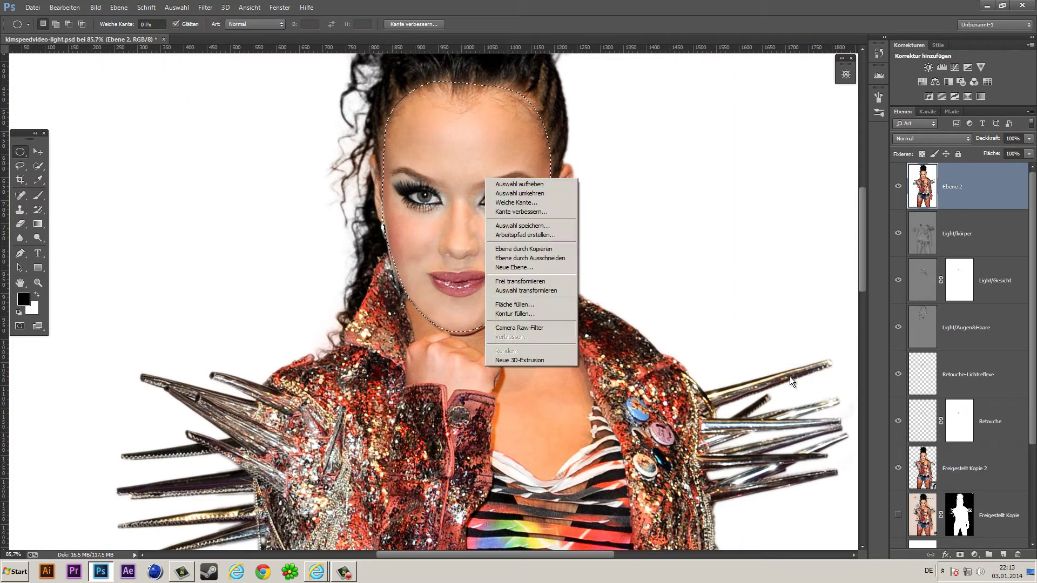
- Copy the face to its own layer and apply Unsharp Mask with a 0,2-pixel radius
{"action": "key", "text": "ctrl+j"}
{"action": "key", "text": "Return"}
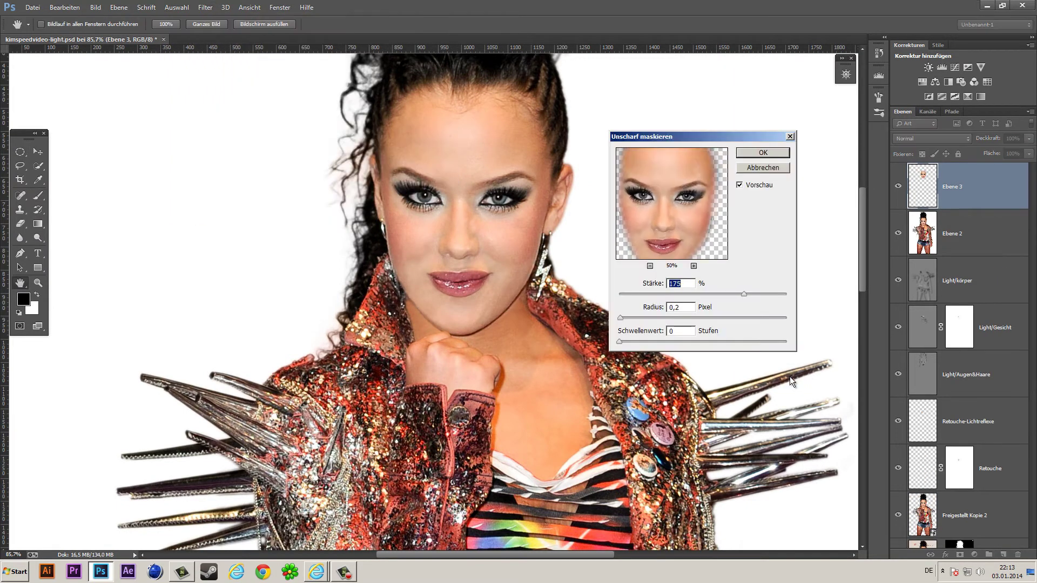
{"action": "type", "text": "16"}
{"action": "left_click_drag", "start_coordinate": [774, 318], "coordinate": [752, 317]}
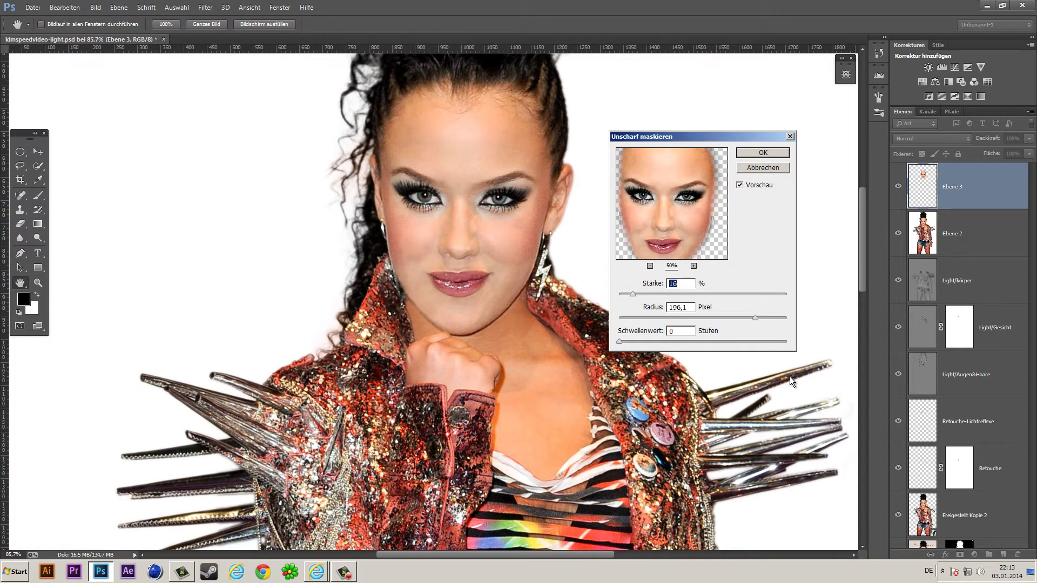
{"action": "type", "text": "0,2"}
{"action": "key", "text": "shift+Tab"}
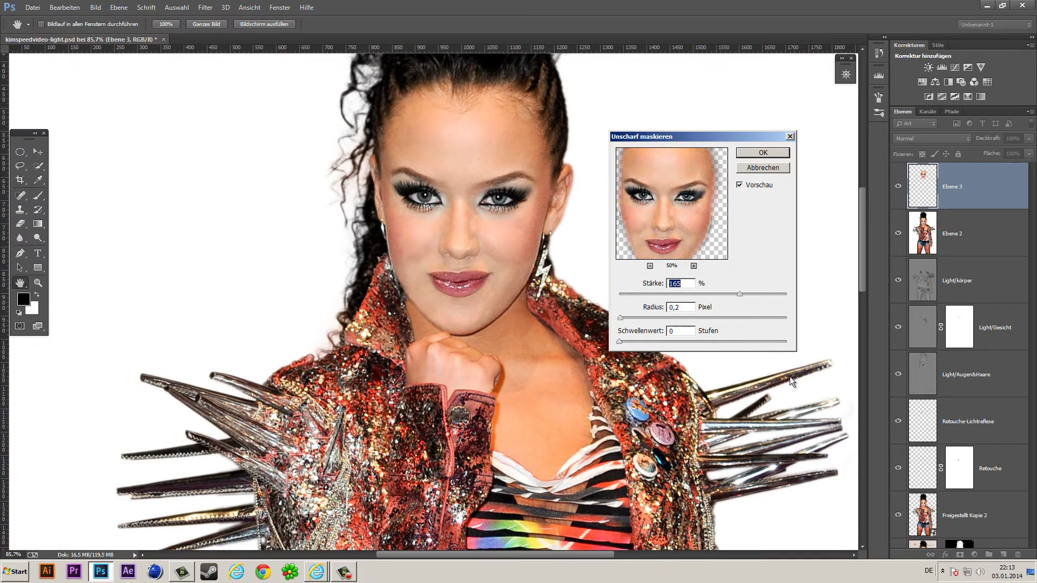
{"action": "key", "text": "Up"}
{"action": "key", "text": "Up"}
{"action": "key", "text": "Up"}
{"action": "key", "text": "Up"}
{"action": "key", "text": "Up"}
{"action": "key", "text": "Return"}
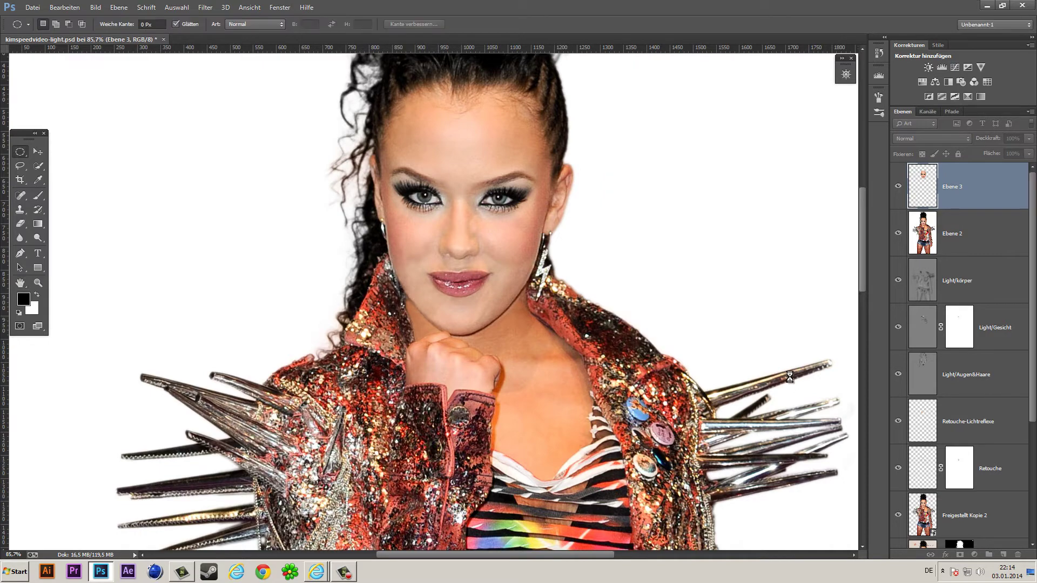
{"action": "key", "text": "ctrl+0"}
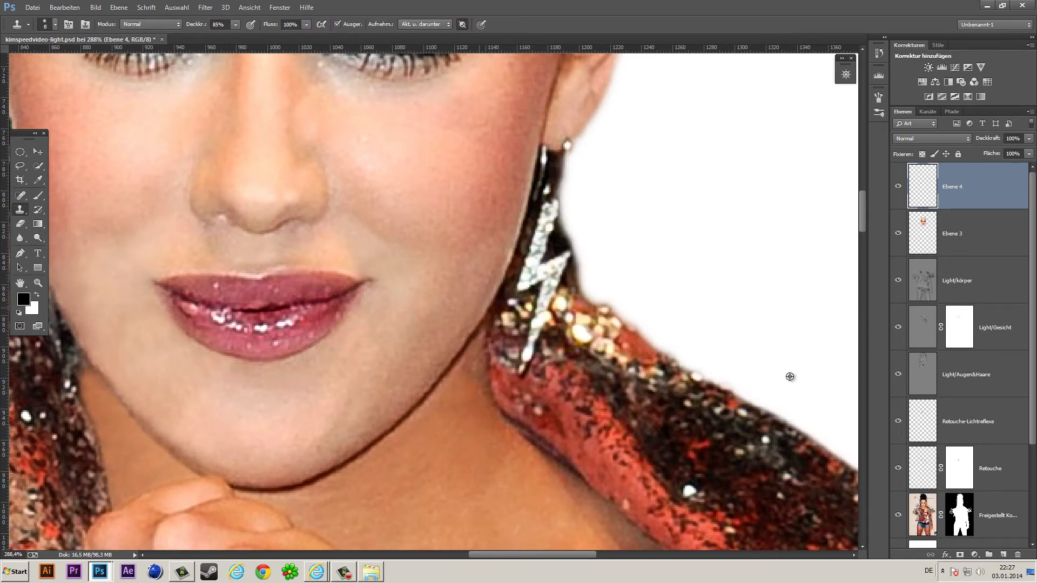
- Zoom around the mouth and chin to inspect skin spots, then start a new layer
{"action": "scroll", "coordinate": [790, 376], "scroll_direction": "up", "scroll_amount": 2}
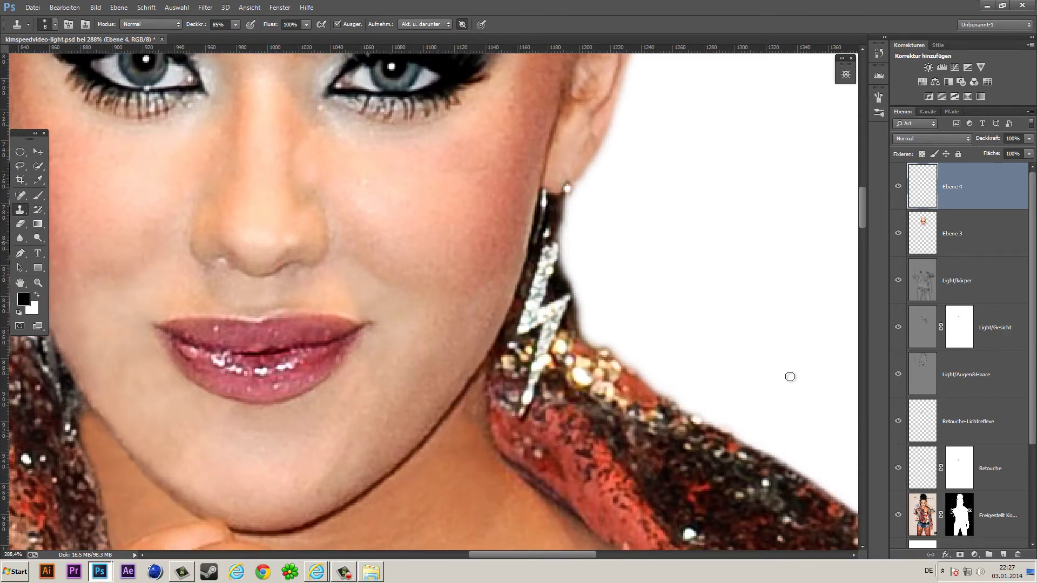
{"action": "scroll", "coordinate": [790, 376], "scroll_direction": "down", "scroll_amount": 3}
{"action": "scroll", "coordinate": [789, 377], "scroll_direction": "down", "scroll_amount": 3}
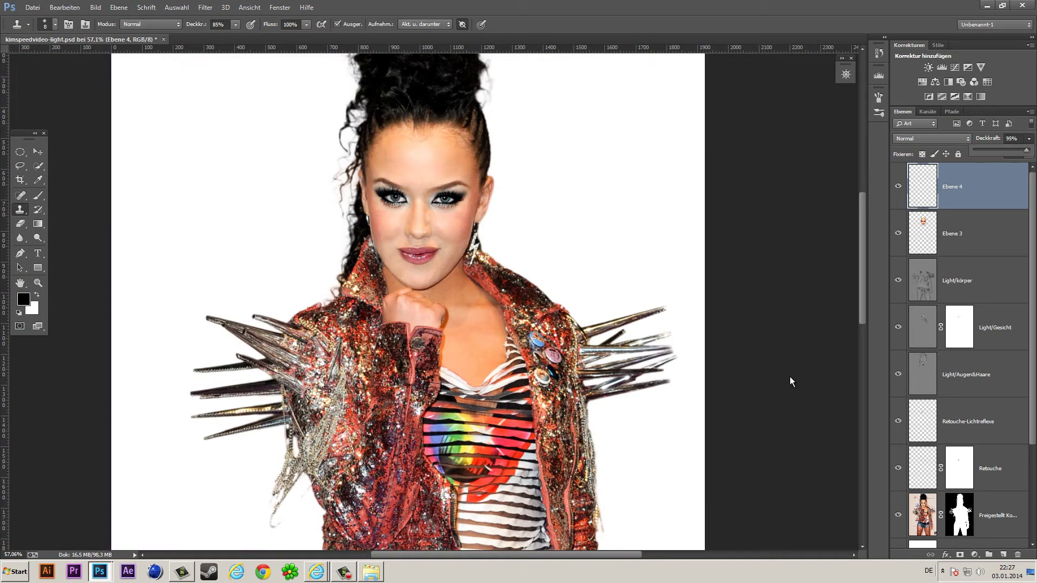
{"action": "scroll", "coordinate": [791, 377], "scroll_direction": "up", "scroll_amount": 4}
{"action": "scroll", "coordinate": [789, 376], "scroll_direction": "up", "scroll_amount": 2}
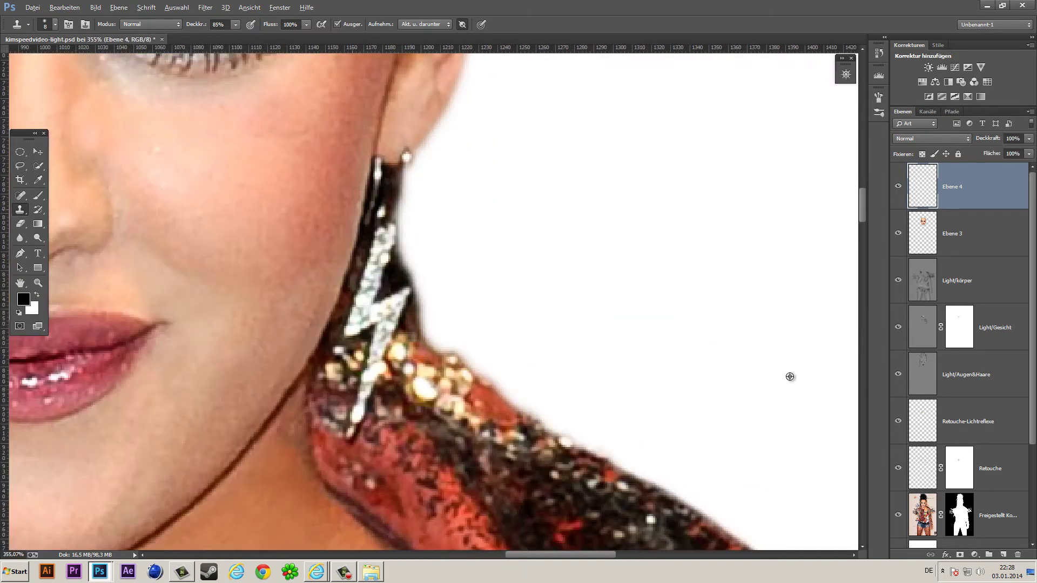
{"action": "scroll", "coordinate": [789, 376], "scroll_direction": "down", "scroll_amount": 5}
{"action": "scroll", "coordinate": [789, 376], "scroll_direction": "up", "scroll_amount": 1}
{"action": "scroll", "coordinate": [790, 376], "scroll_direction": "up", "scroll_amount": 5}
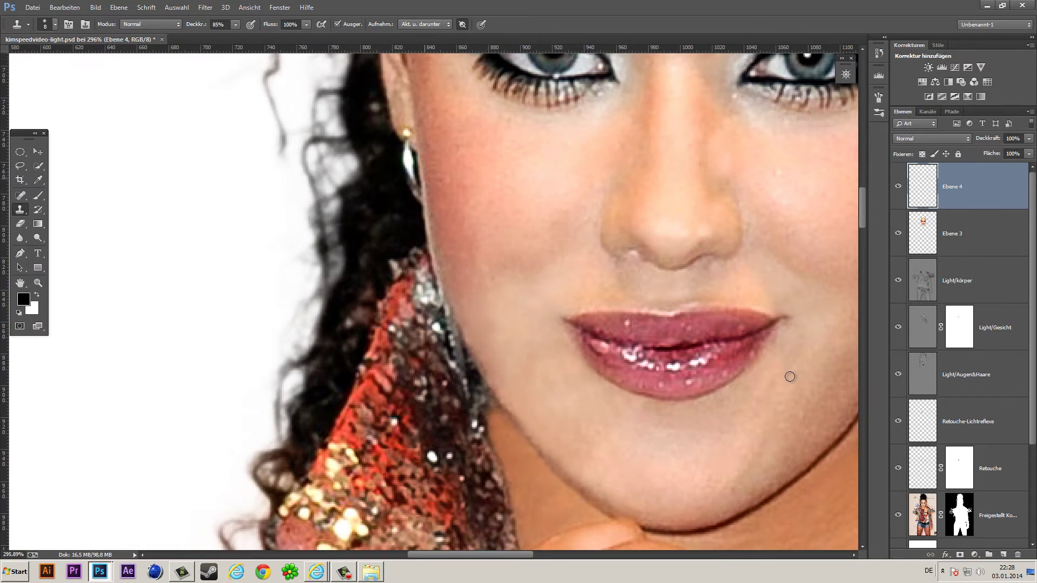
{"action": "scroll", "coordinate": [789, 376], "scroll_direction": "down", "scroll_amount": 1}
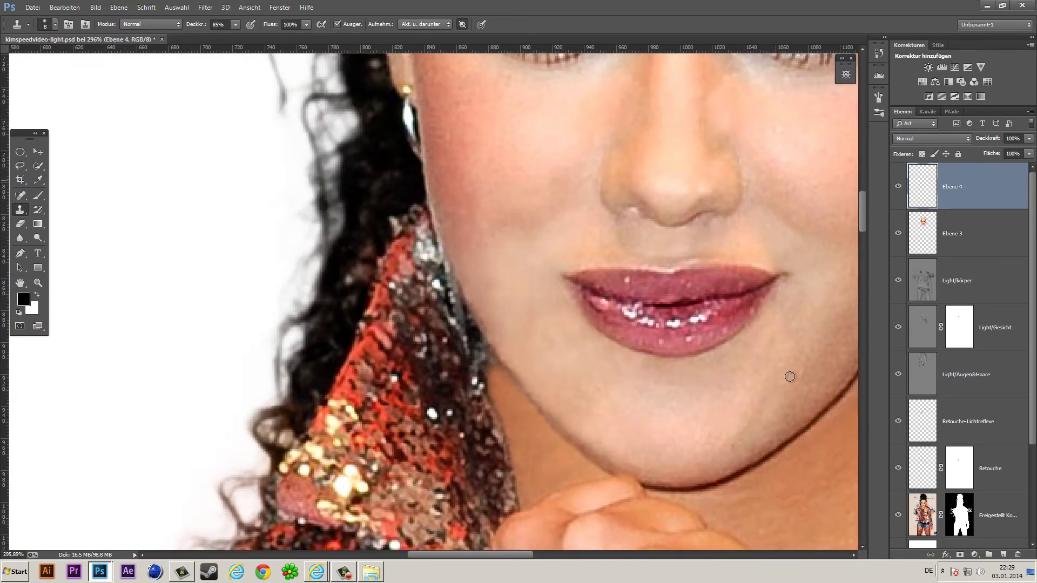
{"action": "scroll", "coordinate": [790, 376], "scroll_direction": "down", "scroll_amount": 3}
{"action": "scroll", "coordinate": [790, 376], "scroll_direction": "down", "scroll_amount": 2}
{"action": "scroll", "coordinate": [790, 376], "scroll_direction": "up", "scroll_amount": 2}
{"action": "scroll", "coordinate": [790, 377], "scroll_direction": "up", "scroll_amount": 3}
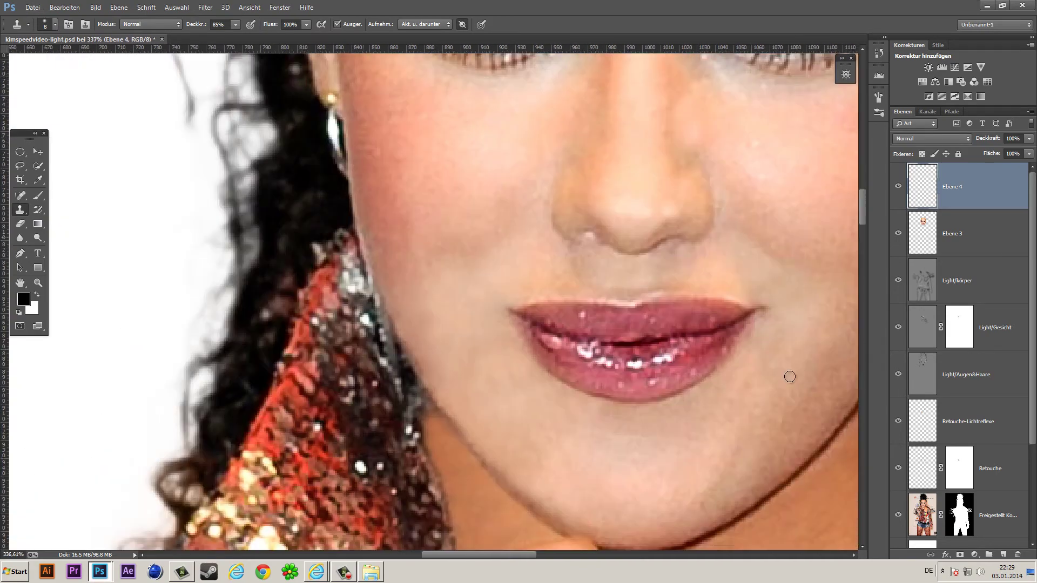
{"action": "scroll", "coordinate": [790, 376], "scroll_direction": "down", "scroll_amount": 3}
{"action": "scroll", "coordinate": [789, 376], "scroll_direction": "down", "scroll_amount": 2}
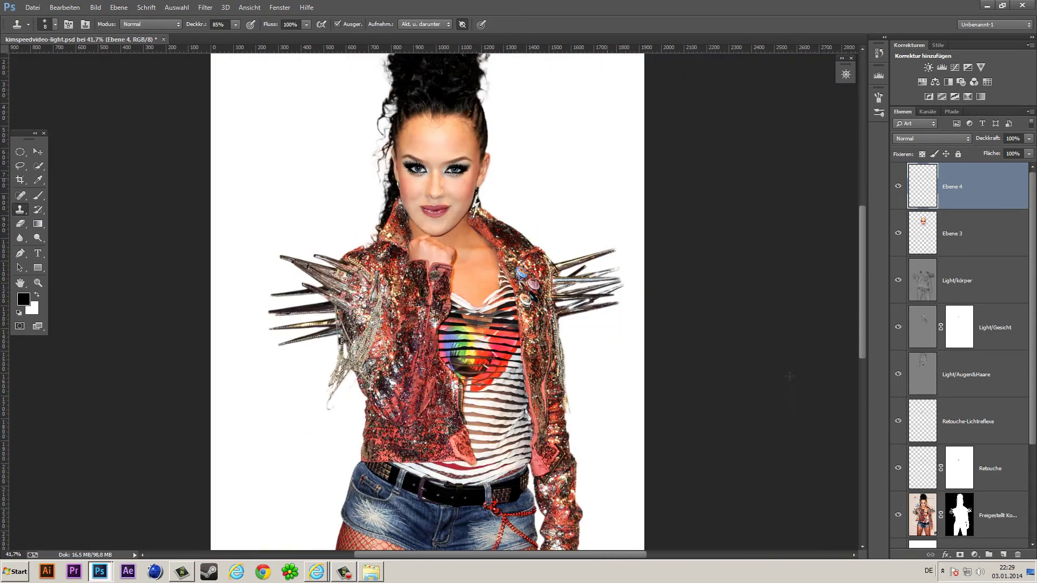
{"action": "key", "text": "ctrl+shift+n"}
- Name the new layer Light/Korrektur and the cleanup layer Retouche-Korrektur, then select the Dodge tool
{"action": "type", "text": "rektur"}
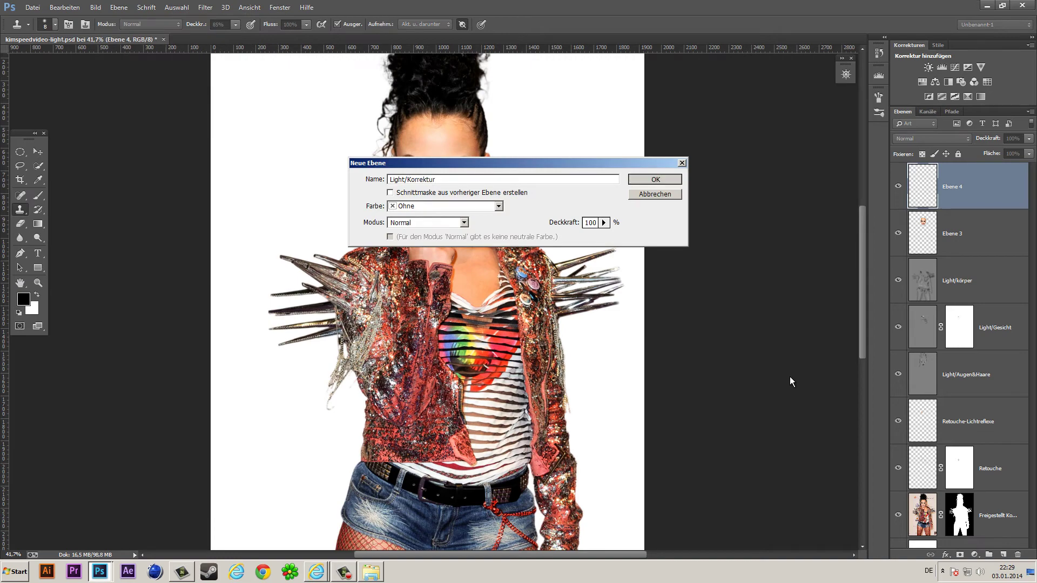
{"action": "key", "text": "Return"}
{"action": "type", "text": "Retouche-Korrektur"}
{"action": "key", "text": "Return"}
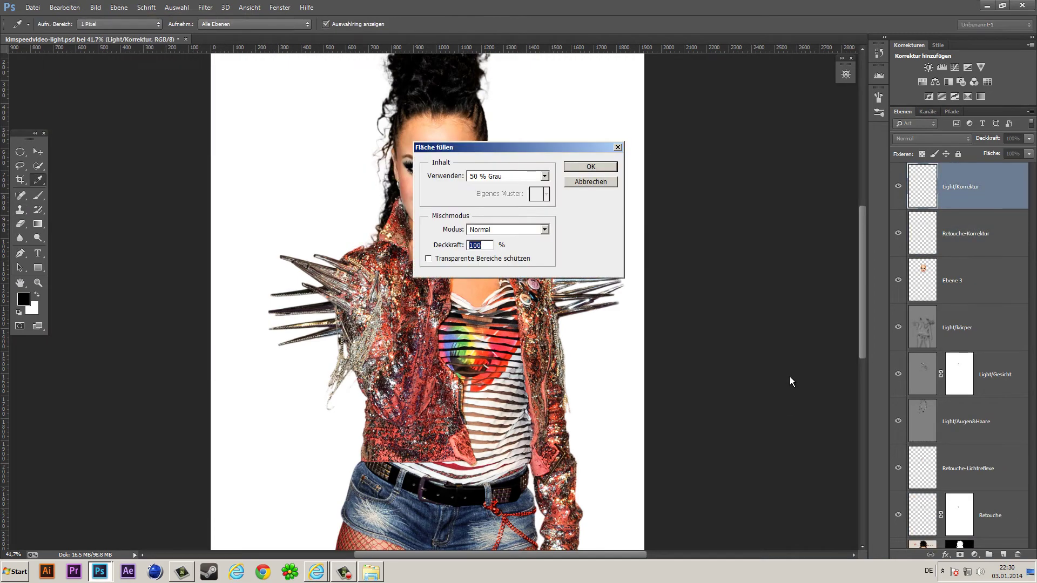
{"action": "key", "text": "o"}
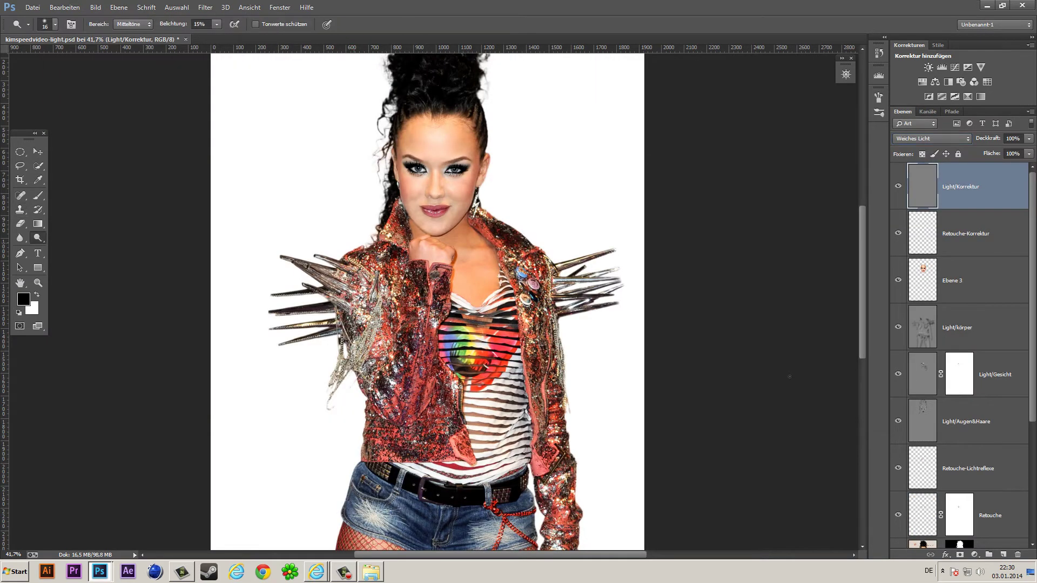
{"action": "scroll", "coordinate": [789, 376], "scroll_direction": "up", "scroll_amount": 3}
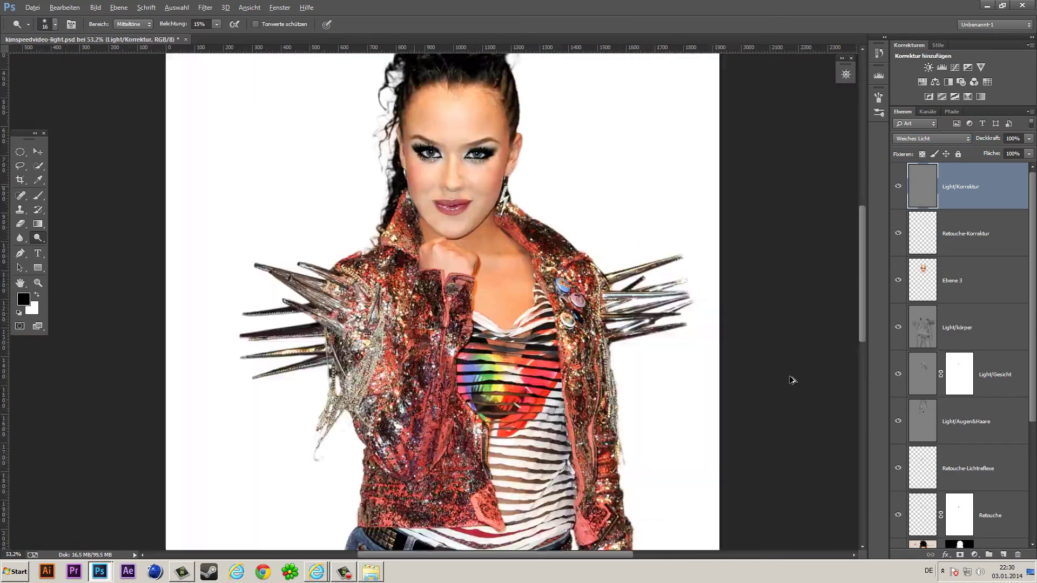
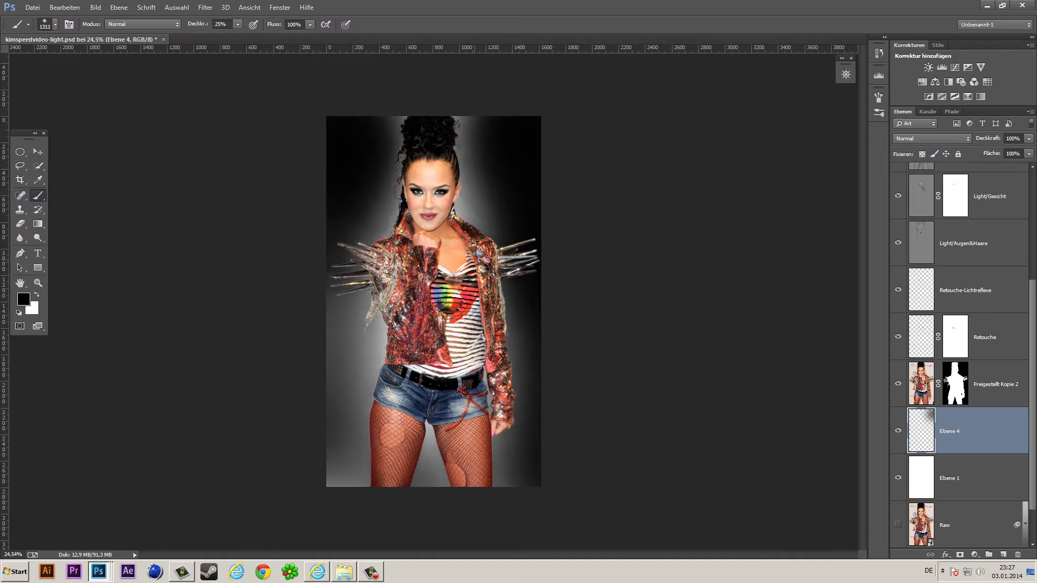
- Set Ebene 4 to Multiplizieren at 57% opacity and add a layer mask
{"action": "key", "text": "v"}
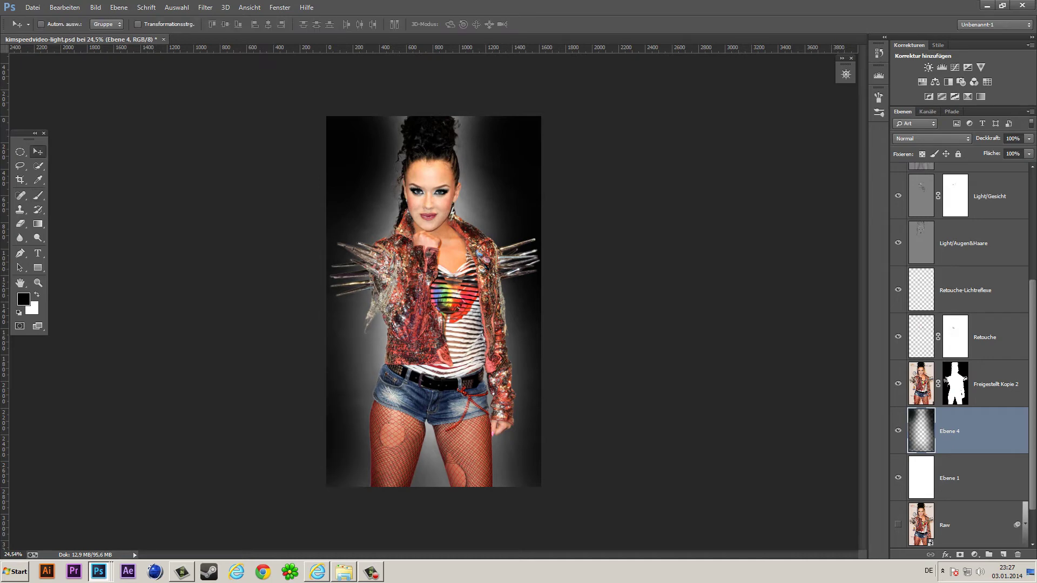
{"action": "left_click", "coordinate": [931, 138]}
{"action": "left_click", "coordinate": [932, 259]}
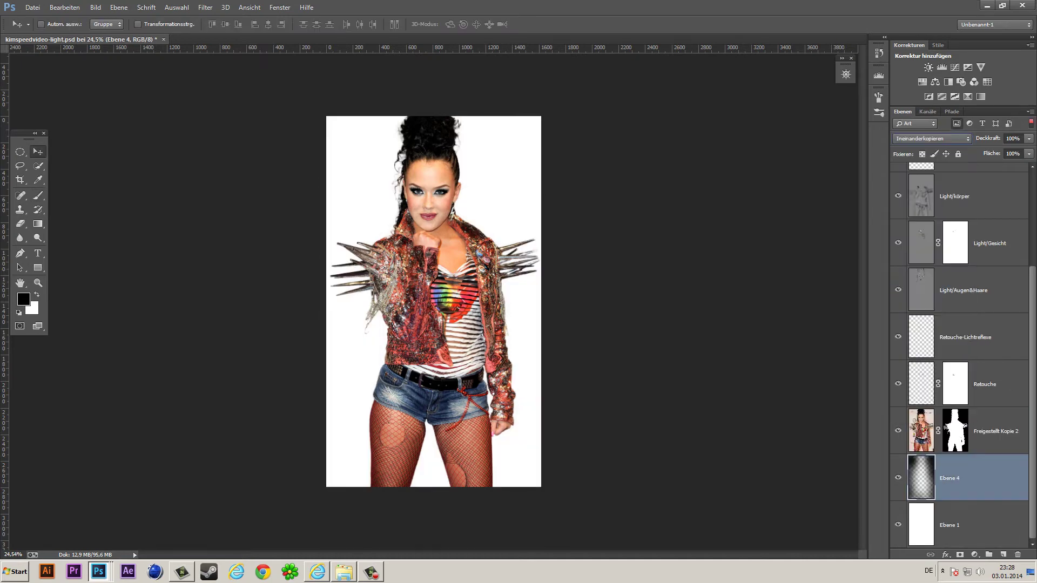
{"action": "left_click", "coordinate": [932, 138]}
{"action": "left_click", "coordinate": [918, 185]}
{"action": "left_click_drag", "start_coordinate": [1028, 139], "coordinate": [1005, 150]}
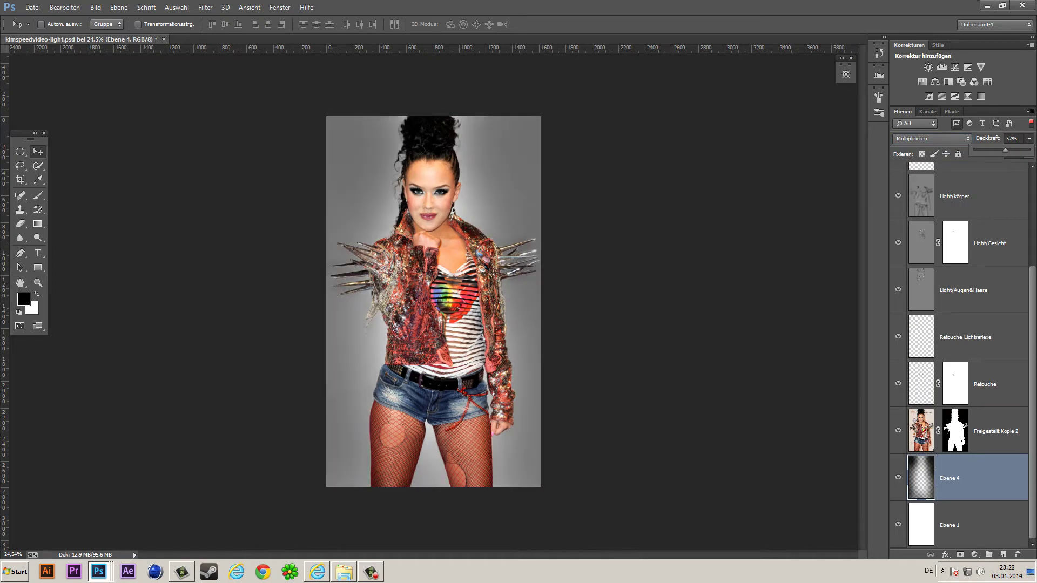
{"action": "left_click", "coordinate": [959, 555]}
- Paint the Ebene 4 mask with a soft 18% brush around the spikes, head and sides
{"action": "key", "text": "b"}
{"action": "right_click", "coordinate": [518, 261]}
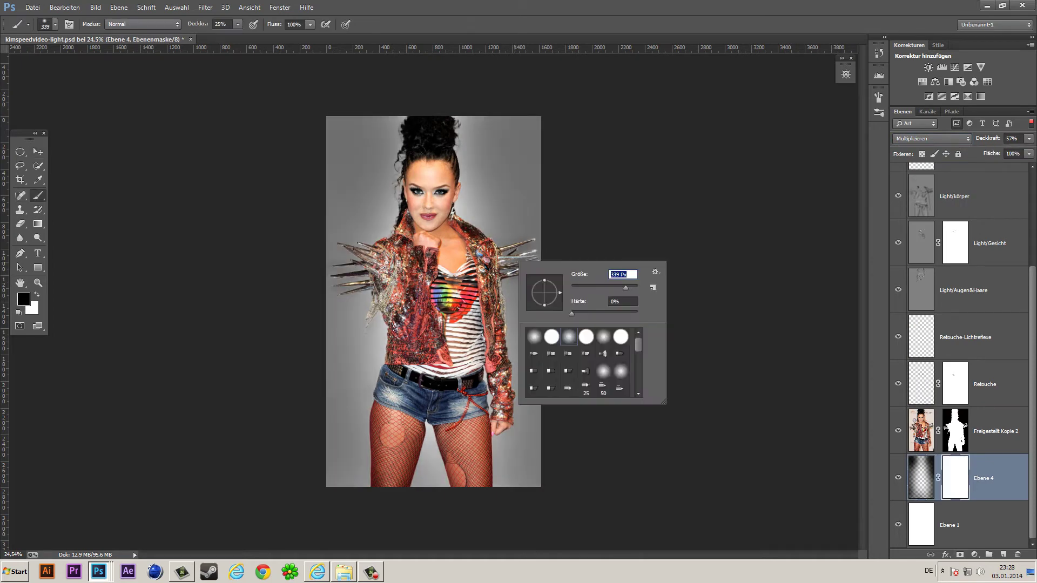
{"action": "left_click", "coordinate": [507, 251]}
{"action": "left_click_drag", "start_coordinate": [238, 25], "coordinate": [232, 36]}
{"action": "left_click_drag", "start_coordinate": [505, 243], "coordinate": [469, 218]}
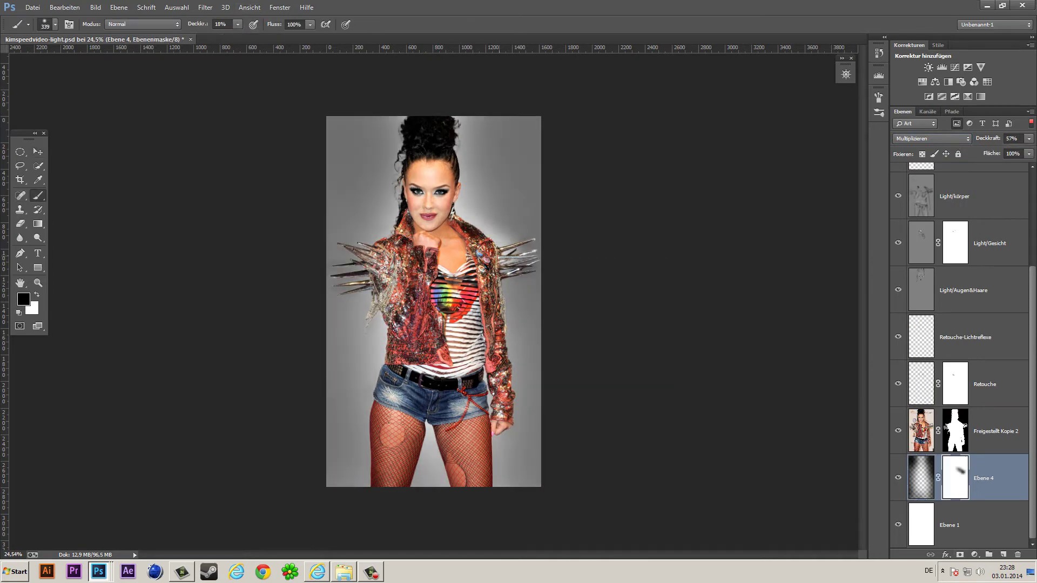
{"action": "mouse_move", "coordinate": [535, 254]}
{"action": "left_mouse_down"}
{"action": "mouse_move", "coordinate": [511, 324]}
{"action": "mouse_move", "coordinate": [510, 411]}
{"action": "mouse_move", "coordinate": [497, 459]}
{"action": "mouse_move", "coordinate": [378, 362]}
{"action": "mouse_move", "coordinate": [345, 243]}
{"action": "left_mouse_up"}
{"action": "mouse_move", "coordinate": [351, 292]}
{"action": "left_mouse_down"}
{"action": "mouse_move", "coordinate": [378, 238]}
{"action": "mouse_move", "coordinate": [389, 129]}
{"action": "mouse_move", "coordinate": [524, 270]}
{"action": "left_mouse_up"}
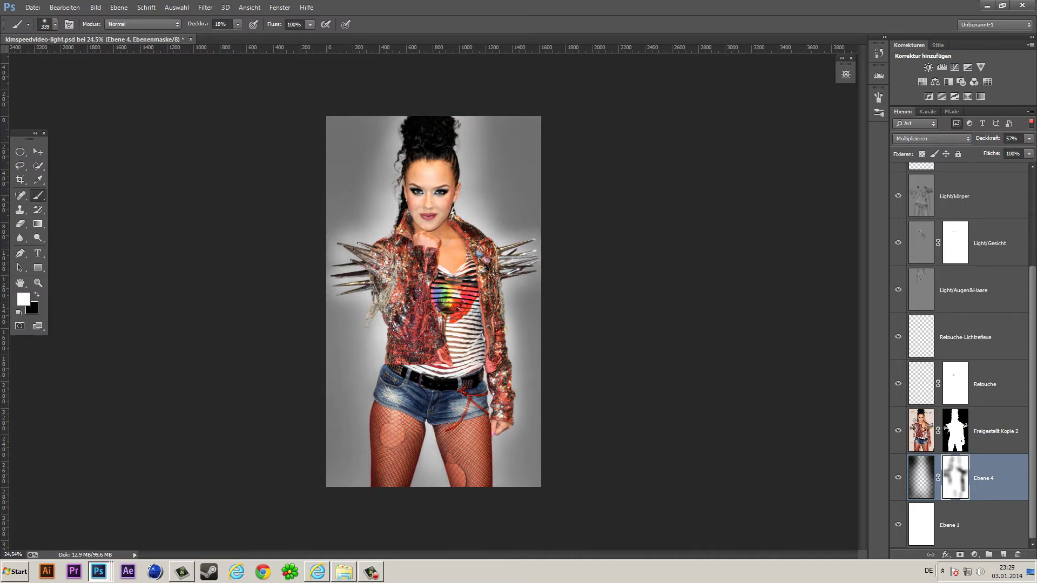
{"action": "scroll", "coordinate": [433, 301], "scroll_direction": "down", "scroll_amount": 2}
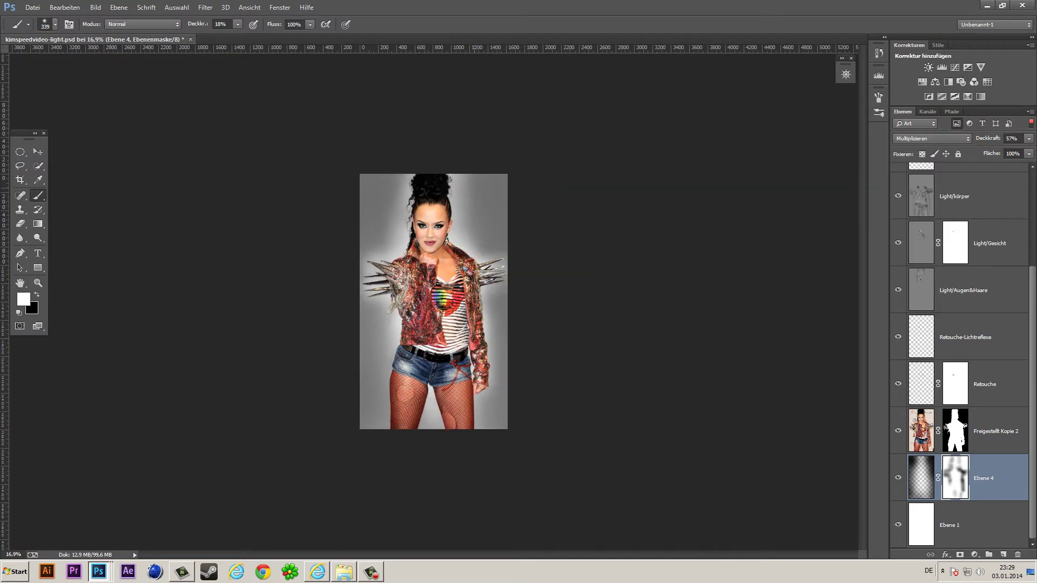
{"action": "key", "text": "x"}
{"action": "key", "text": "alt+bracketright"}
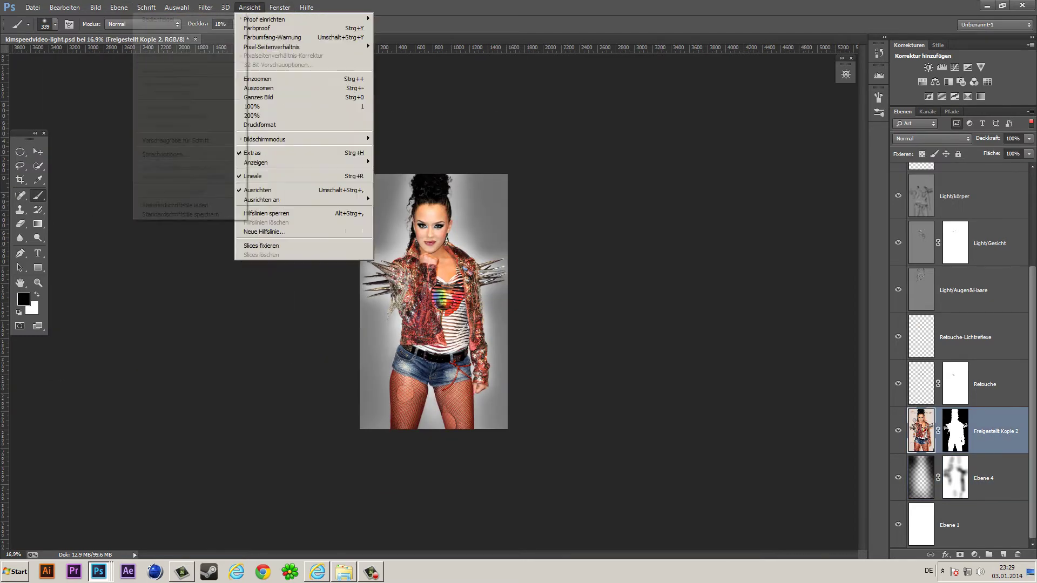
- Create Ebene 5 and paint white over the hair and black over the legs with a 1311 px brush
{"action": "key", "text": "shift+ctrl+n"}
{"action": "key", "text": "Return"}
{"action": "right_click", "coordinate": [430, 248]}
{"action": "type", "text": "1311 Px"}
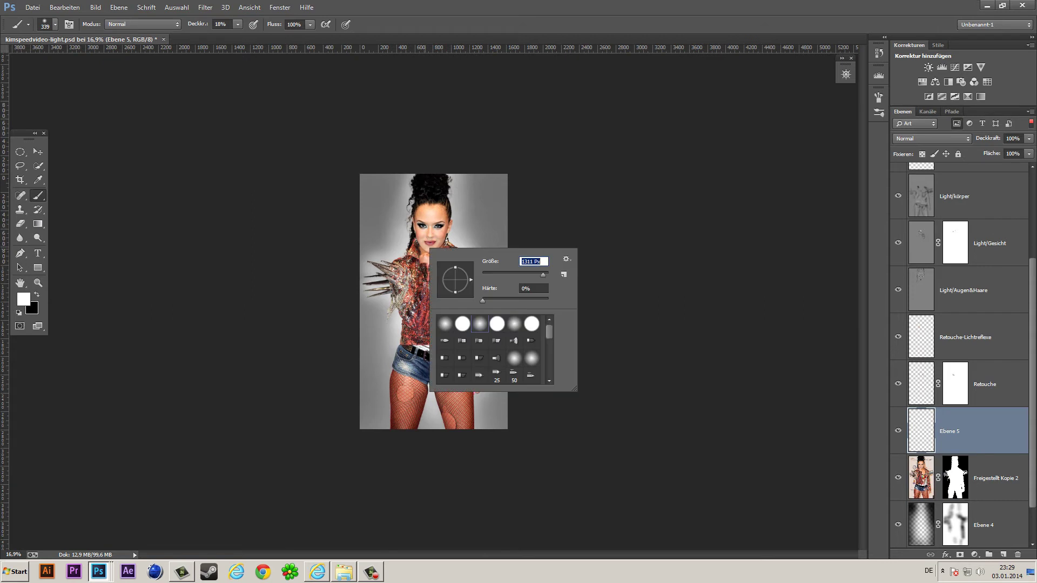
{"action": "key", "text": "Return"}
{"action": "left_click_drag", "start_coordinate": [456, 213], "coordinate": [427, 227]}
{"action": "key", "text": "x"}
{"action": "mouse_move", "coordinate": [389, 394]}
{"action": "left_mouse_down"}
{"action": "mouse_move", "coordinate": [475, 367]}
{"action": "mouse_move", "coordinate": [416, 340]}
{"action": "left_mouse_up"}
- Set Ebene 5 to 17% opacity in Normal mode after trying Negativ multiplizieren
{"action": "key", "text": "v"}
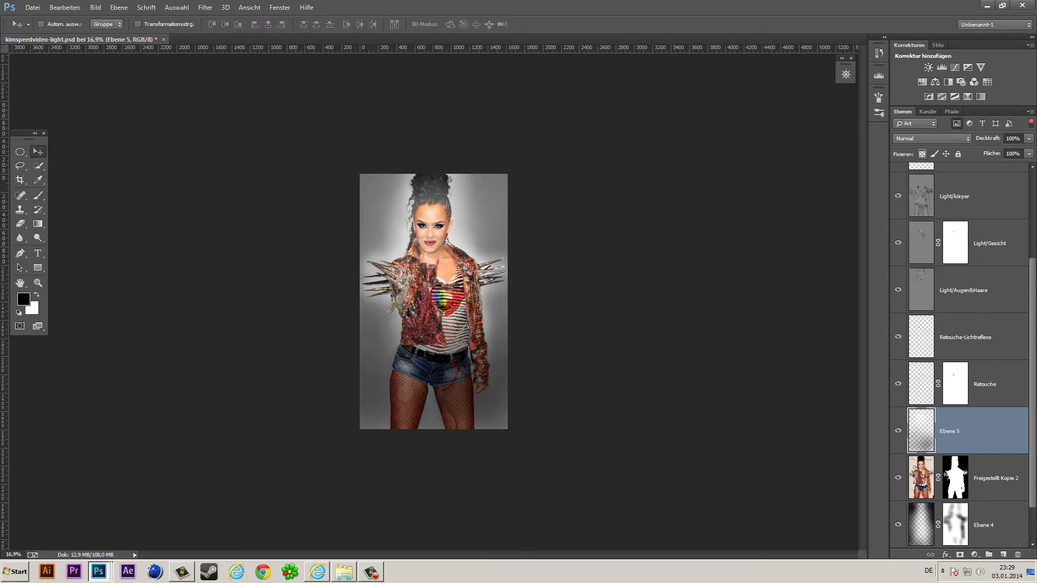
{"action": "key", "text": "0"}
{"action": "key", "text": "9"}
{"action": "key", "text": "1"}
{"action": "key", "text": "7"}
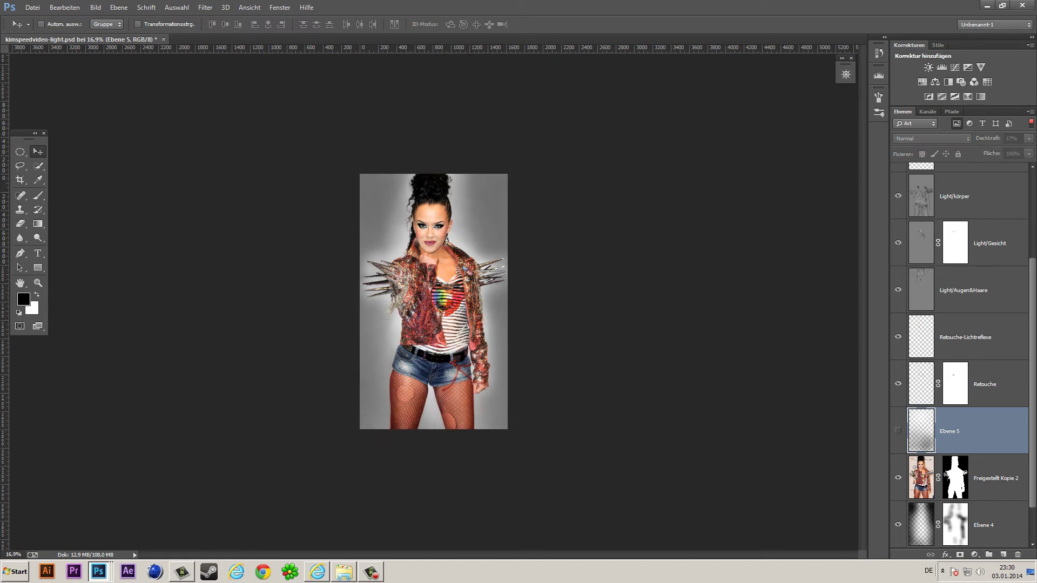
{"action": "key", "text": "shift+alt+s"}
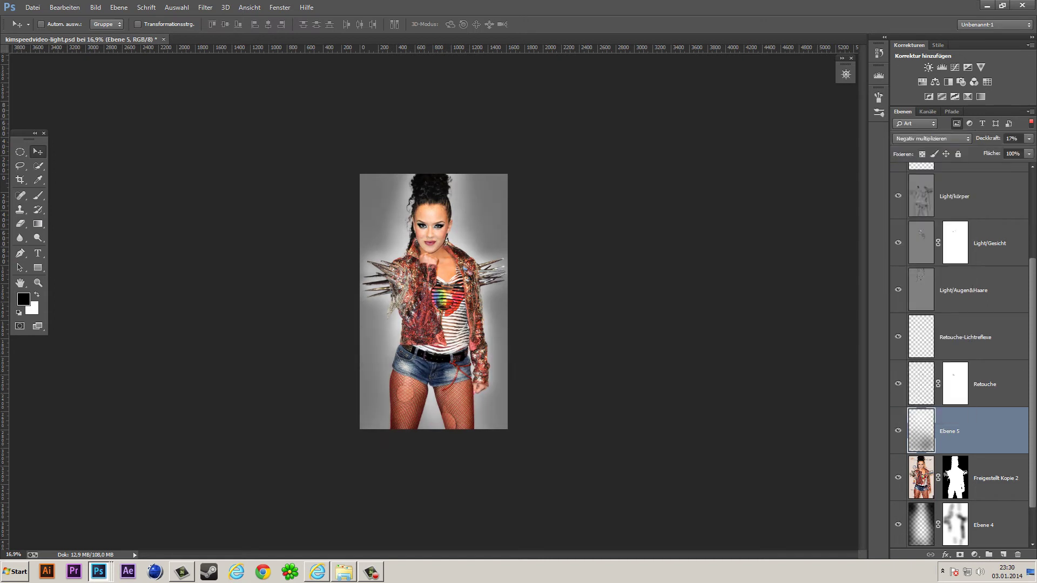
{"action": "key", "text": "shift+alt+n"}
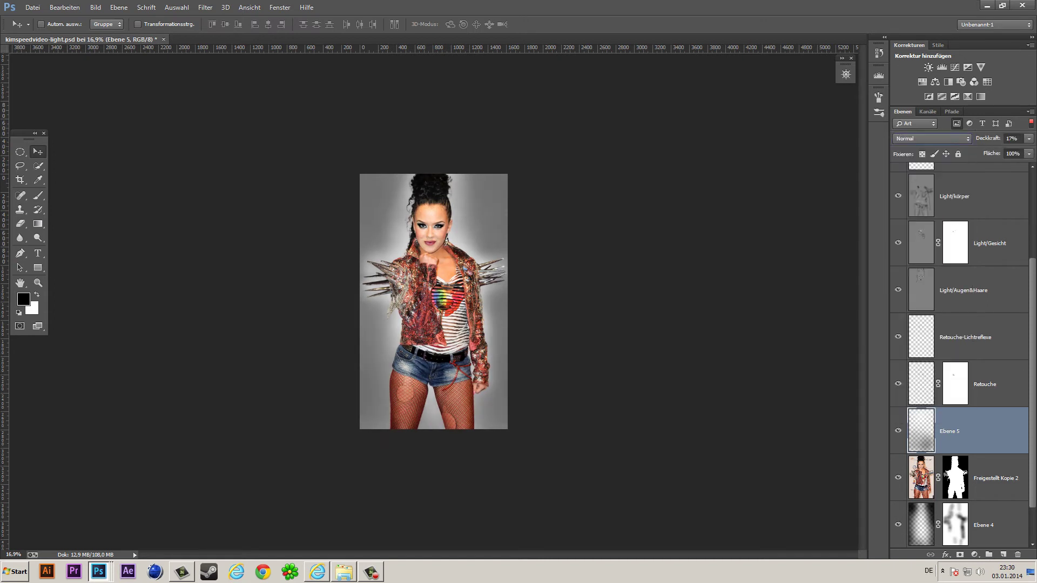
{"action": "key", "text": "ctrl+plus"}
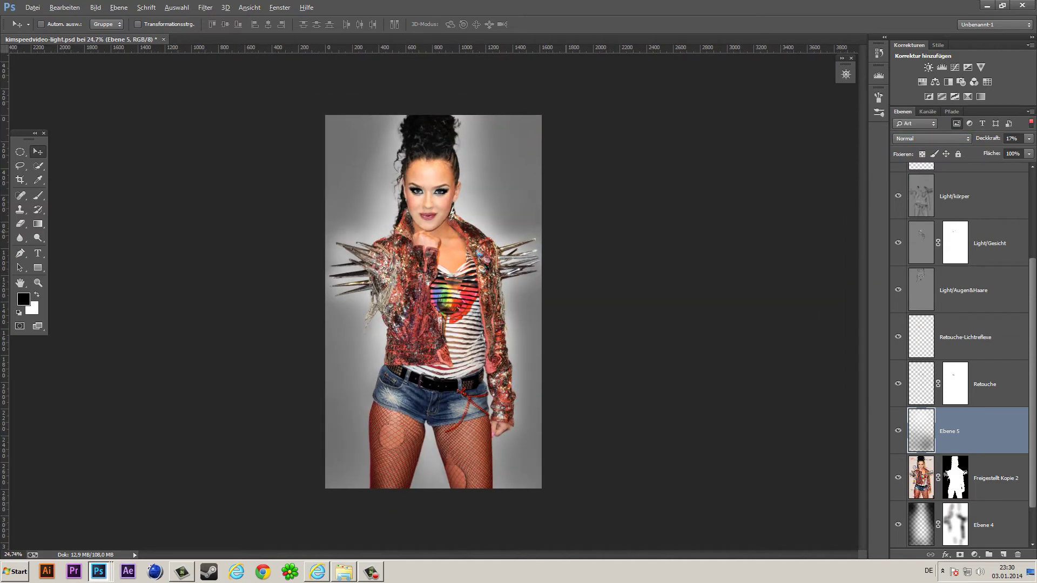
- Add a Schein nach außen effect to Freigestellt Kopie 2 with a pale-yellow glow colour
{"action": "left_click", "coordinate": [955, 478]}
{"action": "left_click", "coordinate": [945, 554]}
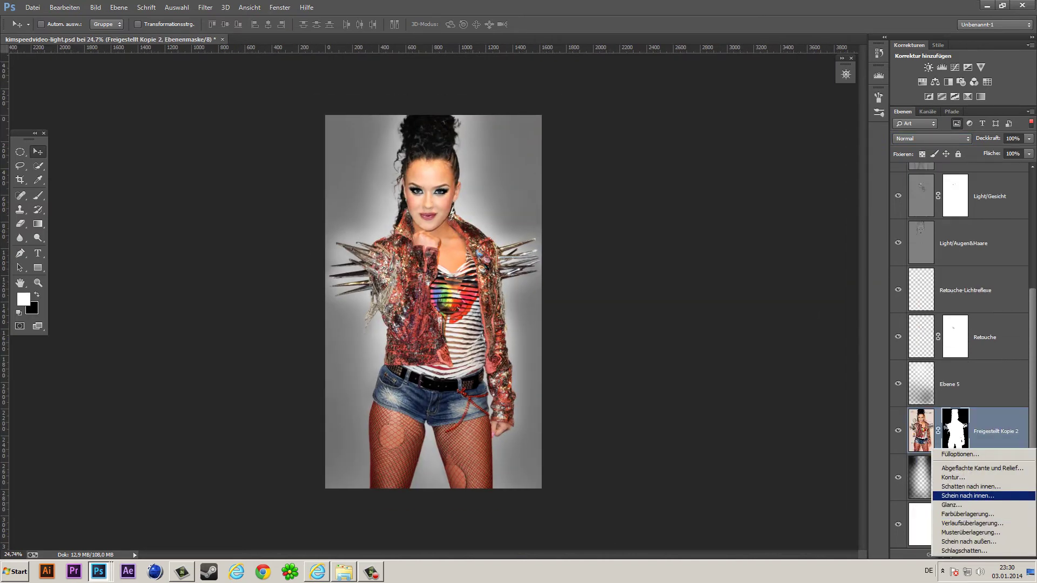
{"action": "left_click", "coordinate": [956, 541]}
{"action": "left_click", "coordinate": [277, 399]}
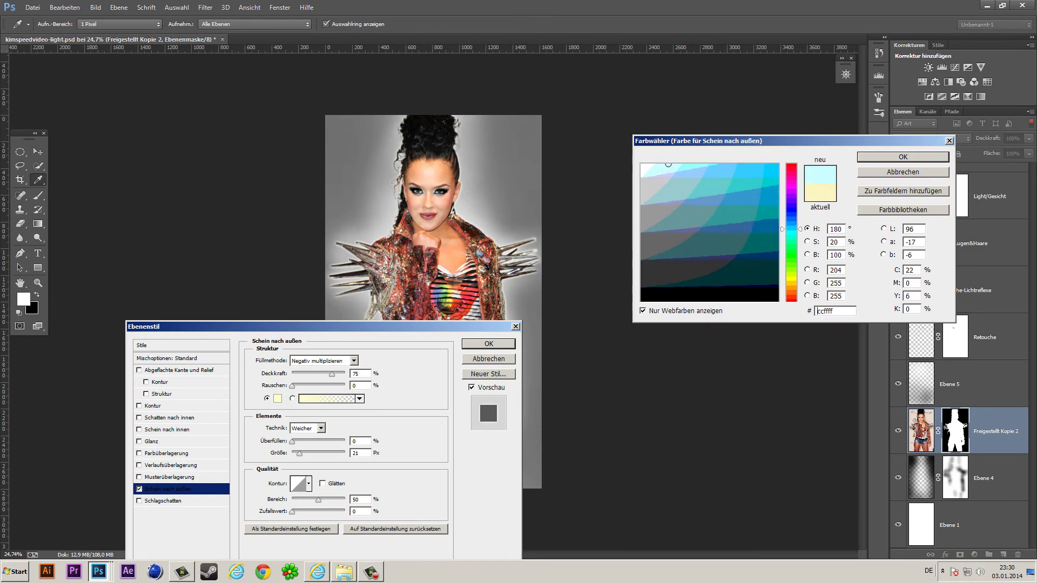
{"action": "left_click_drag", "start_coordinate": [791, 278], "coordinate": [791, 244]}
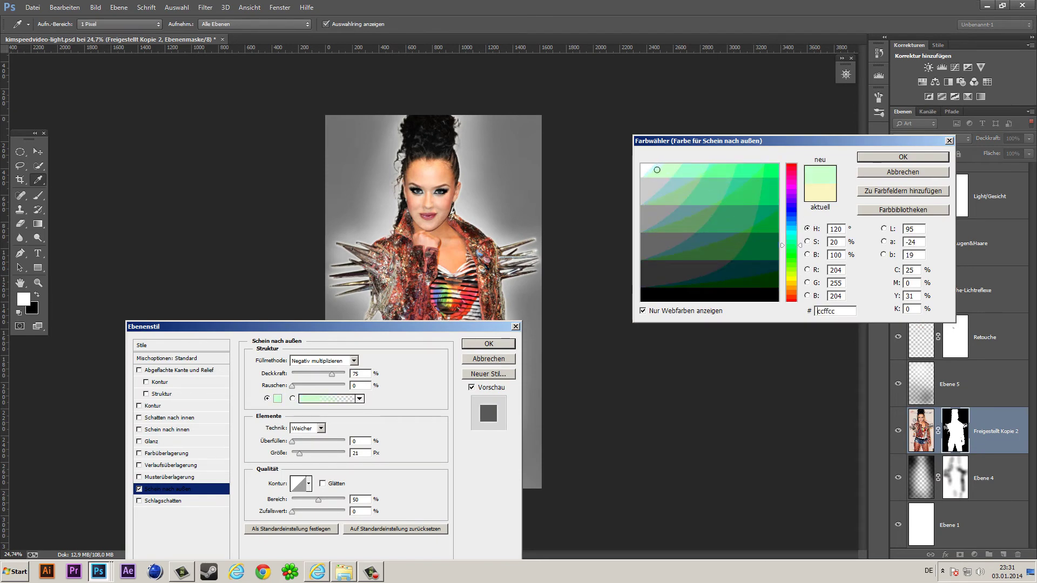
{"action": "left_click", "coordinate": [903, 156]}
{"action": "left_click", "coordinate": [277, 398]}
{"action": "left_click_drag", "start_coordinate": [791, 245], "coordinate": [791, 275]}
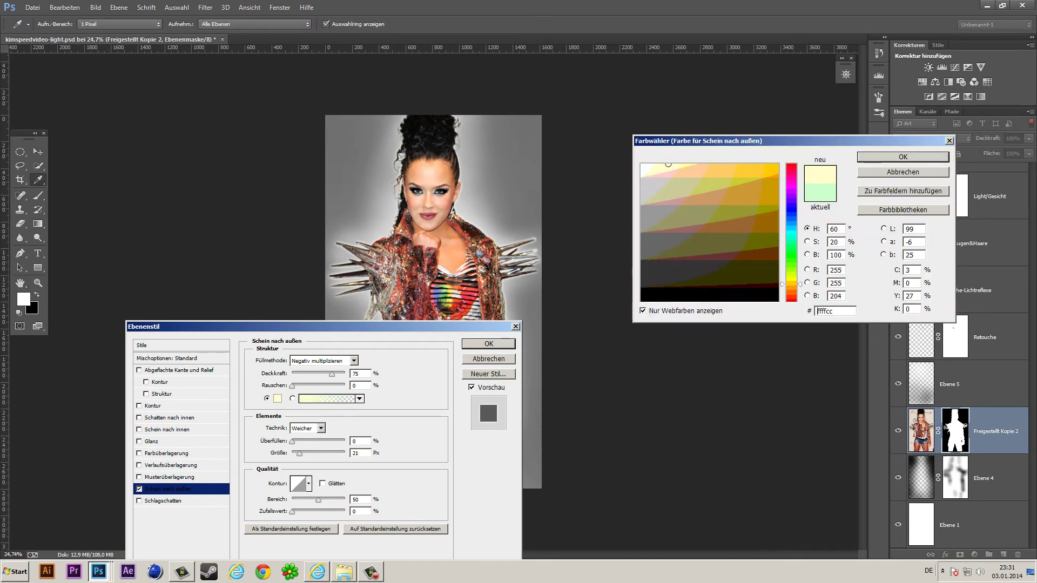
{"action": "left_click", "coordinate": [903, 157]}
- Set the outer glow Größe to 5 and apply the effect
{"action": "mouse_move", "coordinate": [324, 326]}
{"action": "left_mouse_down"}
{"action": "mouse_move", "coordinate": [125, 347]}
{"action": "mouse_move", "coordinate": [191, 266]}
{"action": "mouse_move", "coordinate": [186, 329]}
{"action": "mouse_move", "coordinate": [142, 327]}
{"action": "left_mouse_up"}
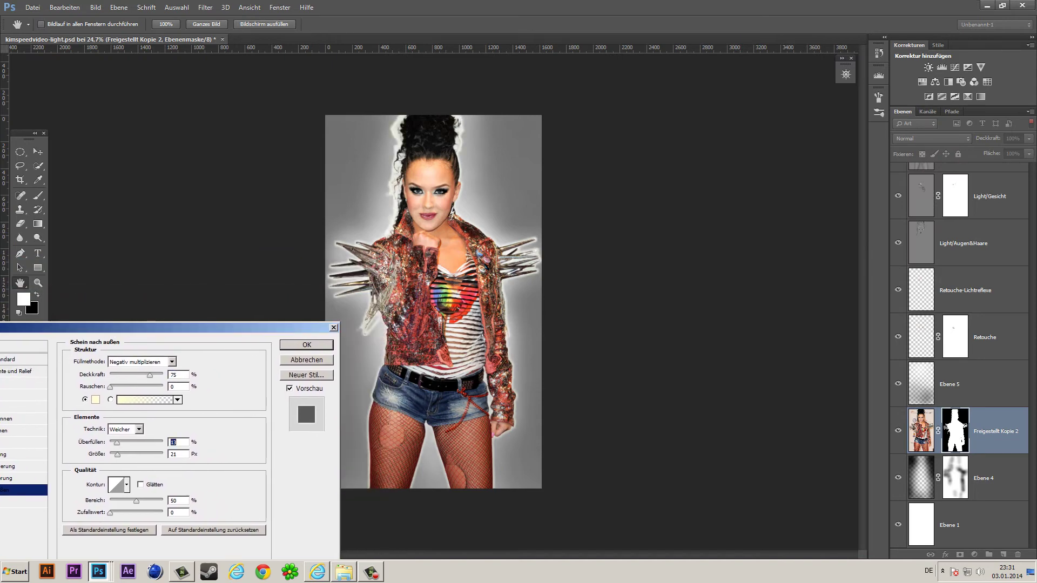
{"action": "key", "text": "Tab"}
{"action": "type", "text": "5"}
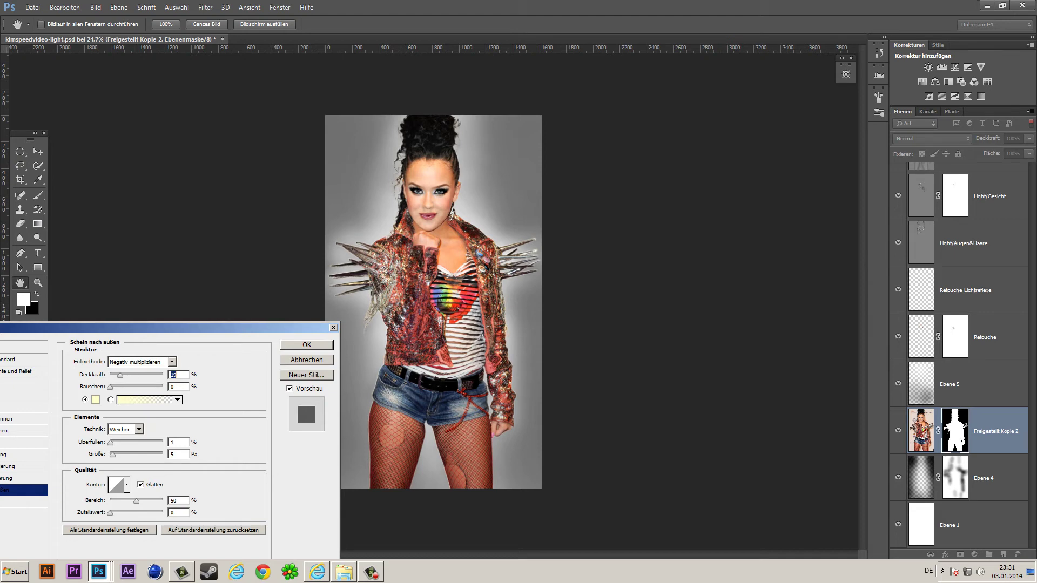
{"action": "key", "text": "Return"}
{"action": "key", "text": "ctrl+2"}
{"action": "key", "text": "v"}
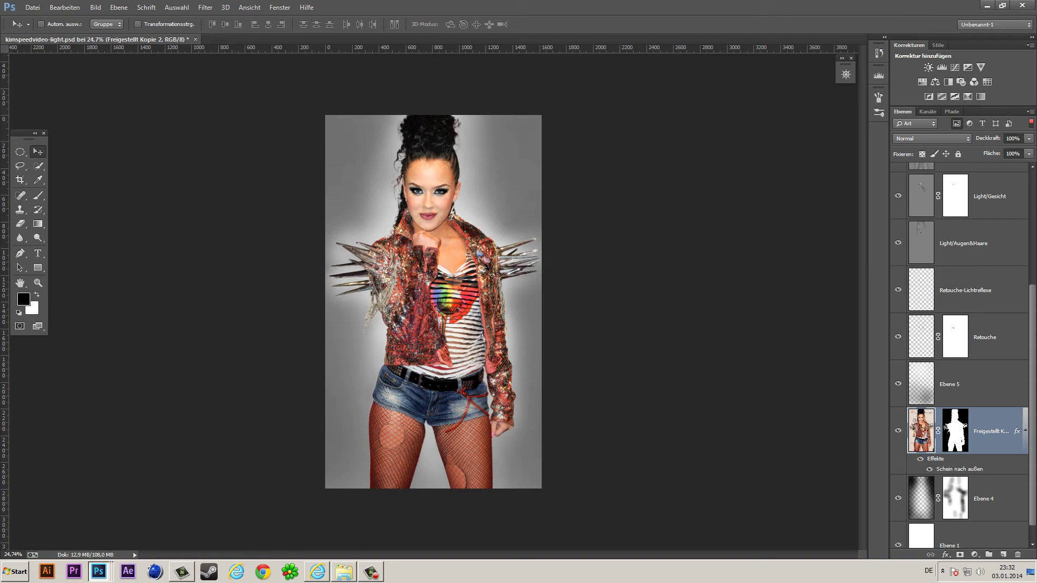
- Crop the image's bottom edge up to the thighs and fit the result on screen
{"action": "scroll", "coordinate": [448, 269], "scroll_direction": "up", "scroll_amount": 3}
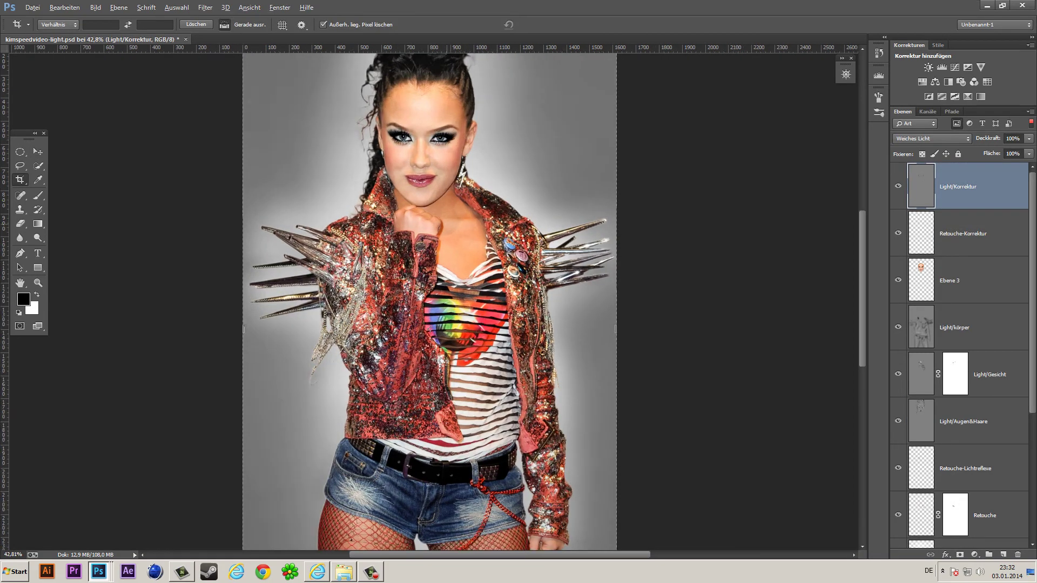
{"action": "scroll", "coordinate": [429, 303], "scroll_direction": "up", "scroll_amount": 1}
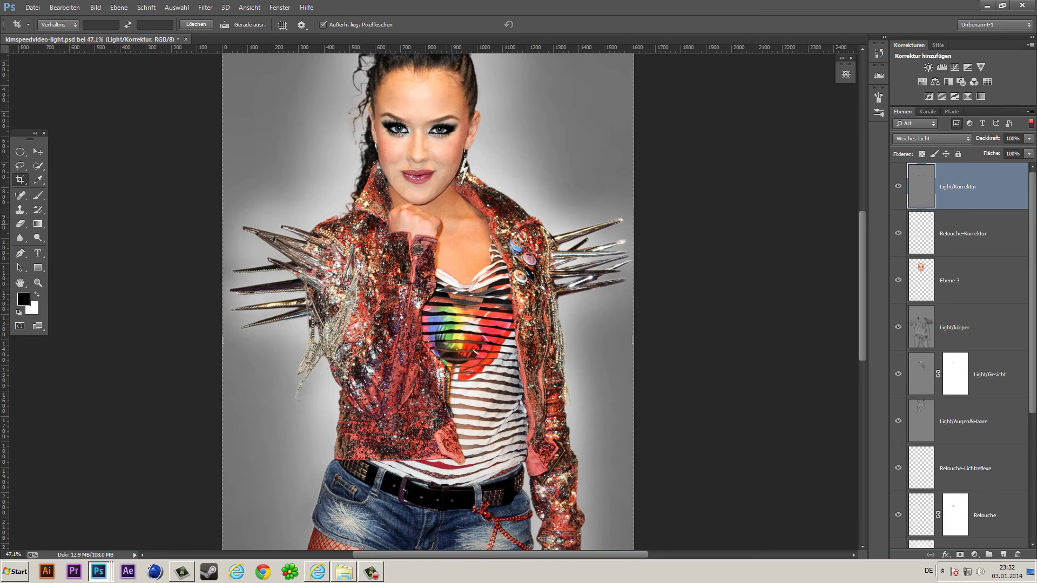
{"action": "scroll", "coordinate": [430, 243], "scroll_direction": "down", "scroll_amount": 2}
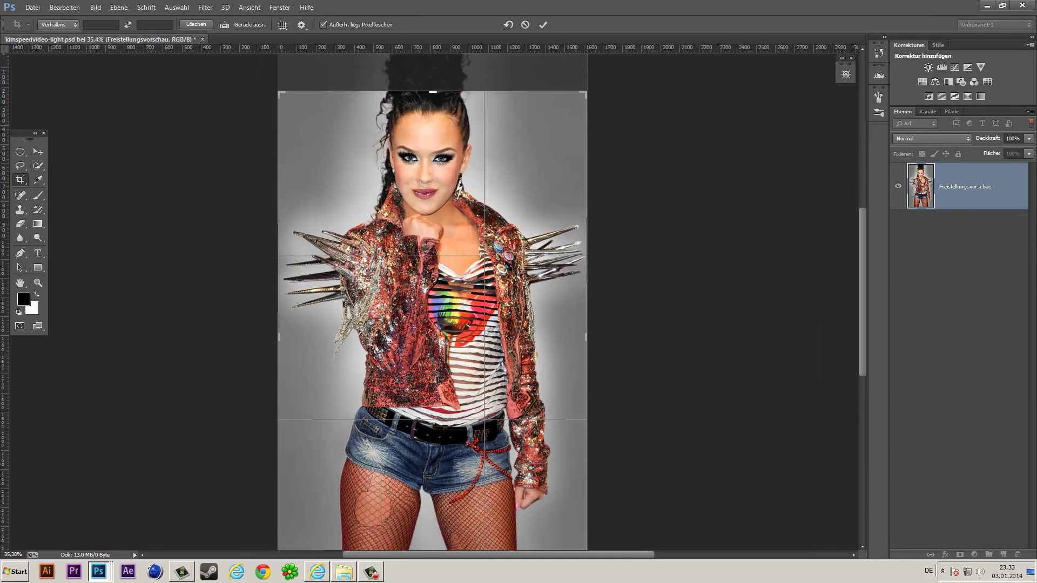
{"action": "scroll", "coordinate": [432, 302], "scroll_direction": "down", "scroll_amount": 2}
{"action": "left_click_drag", "start_coordinate": [433, 525], "coordinate": [433, 486]}
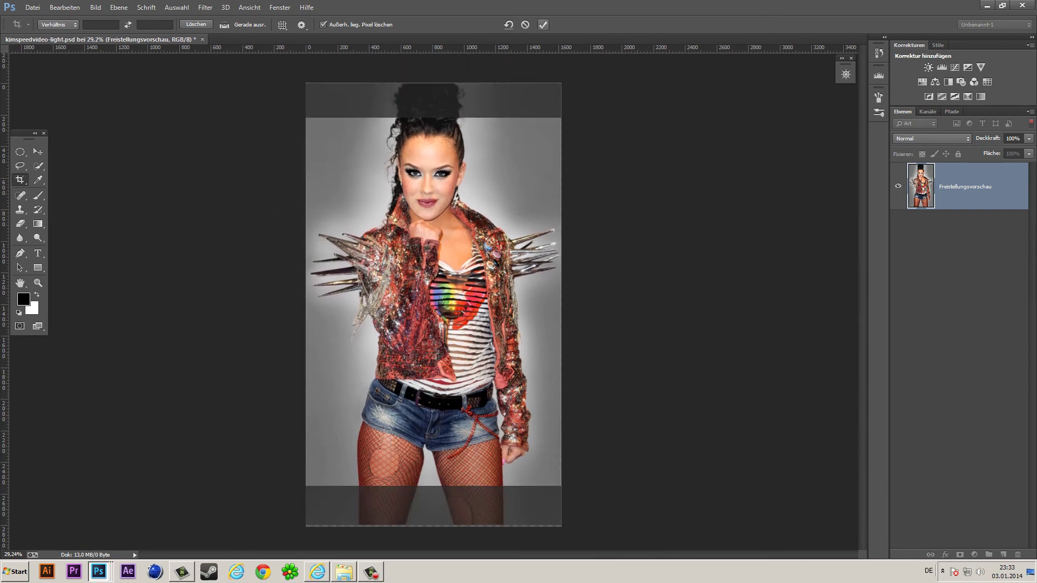
{"action": "key", "text": "Return"}
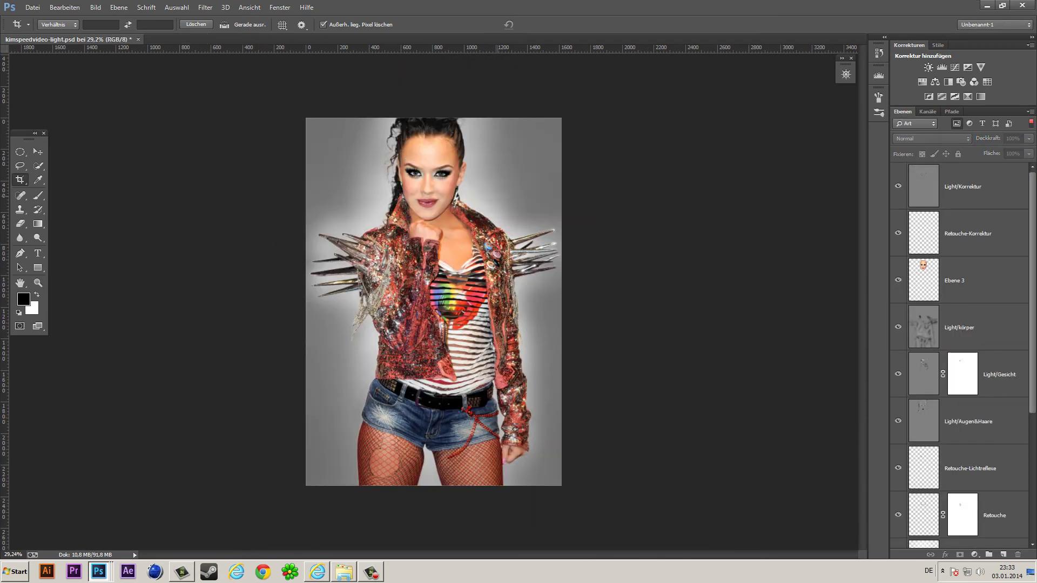
{"action": "key", "text": "ctrl+0"}
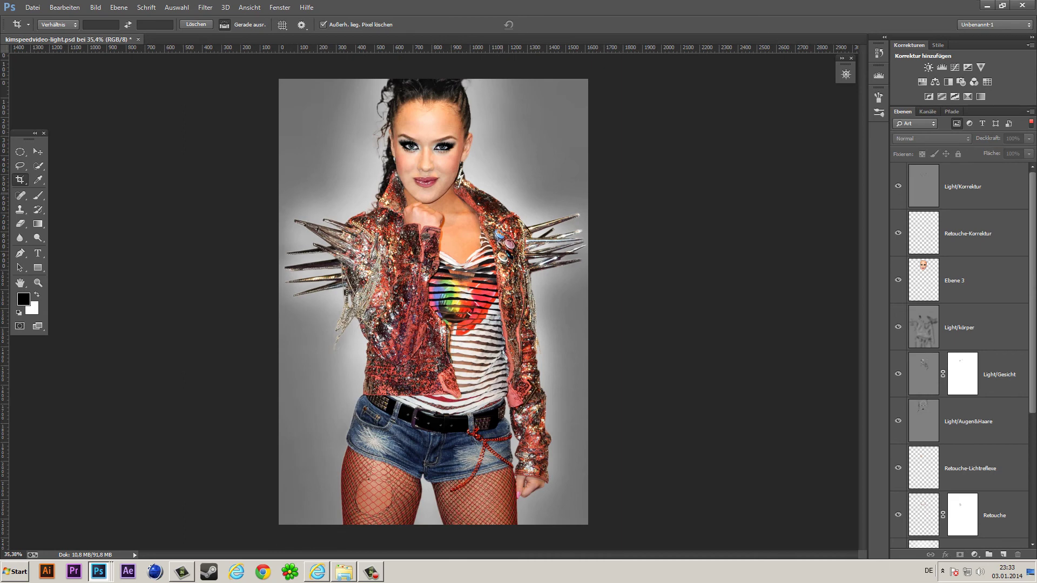
{"action": "scroll", "coordinate": [433, 301], "scroll_direction": "down", "scroll_amount": 2}
{"action": "scroll", "coordinate": [961, 351], "scroll_direction": "down", "scroll_amount": 3}
{"action": "scroll", "coordinate": [961, 351], "scroll_direction": "down", "scroll_amount": 3}
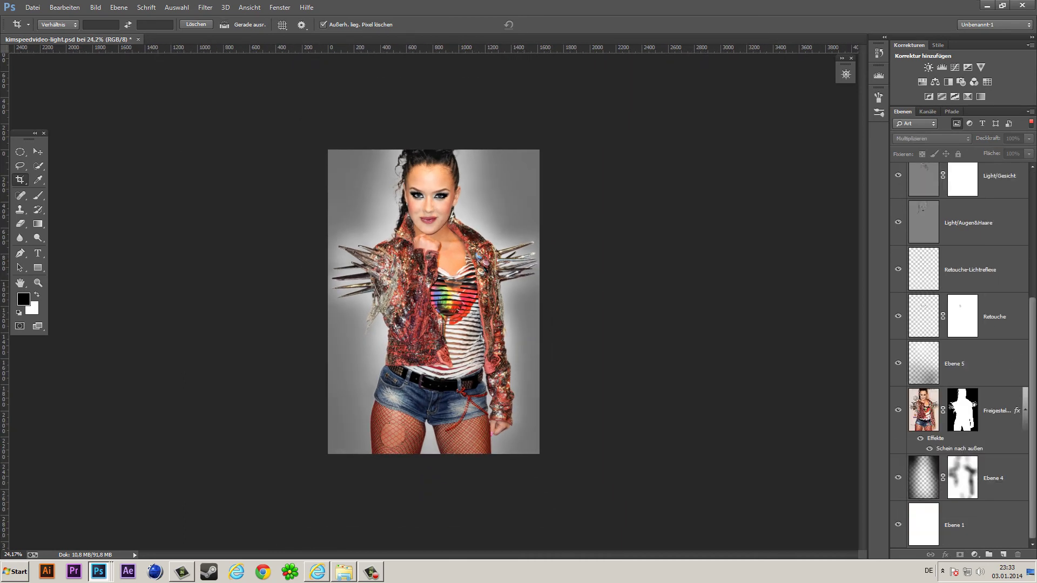
- Paint white on the Ebene 4 mask with a 290 px soft brush left of the spikes
{"action": "left_click", "coordinate": [962, 478]}
{"action": "key", "text": "b"}
{"action": "key", "text": "x"}
{"action": "scroll", "coordinate": [433, 301], "scroll_direction": "up", "scroll_amount": 3}
{"action": "right_click", "coordinate": [559, 160]}
{"action": "right_click", "coordinate": [541, 99]}
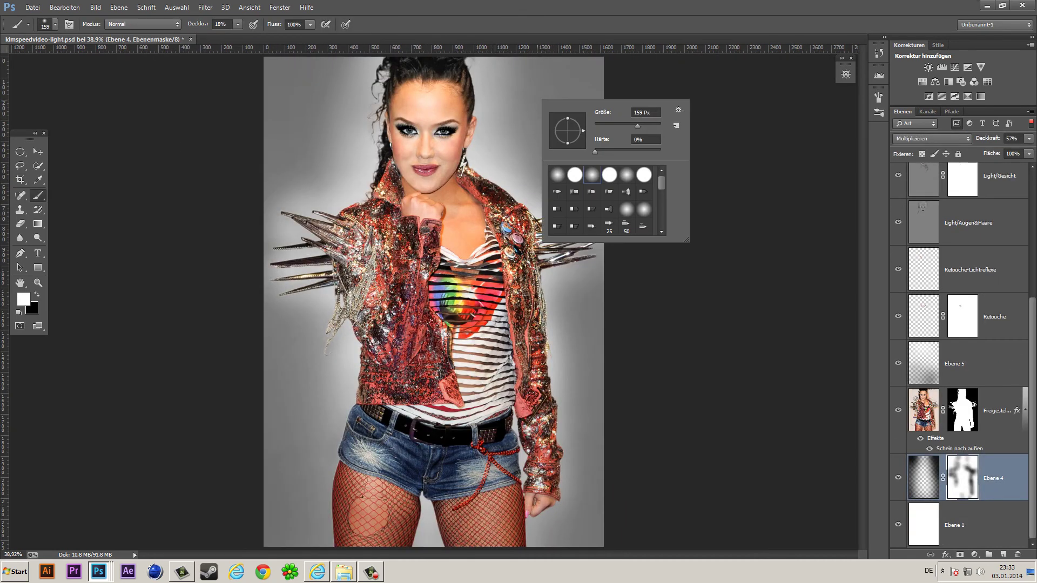
{"action": "left_click_drag", "start_coordinate": [637, 125], "coordinate": [646, 126]}
{"action": "key", "text": "Return"}
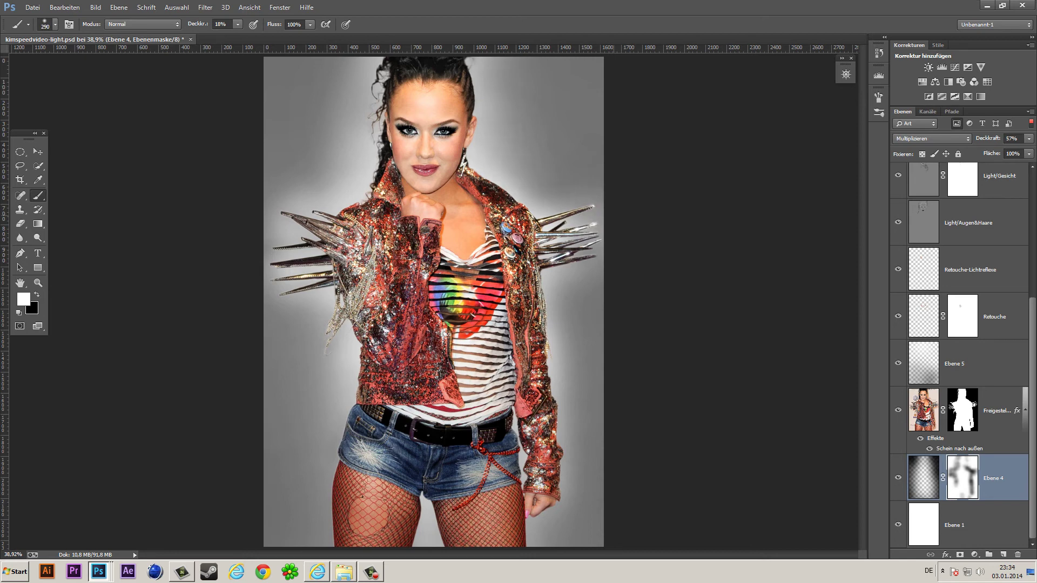
{"action": "left_click_drag", "start_coordinate": [286, 265], "coordinate": [324, 194]}
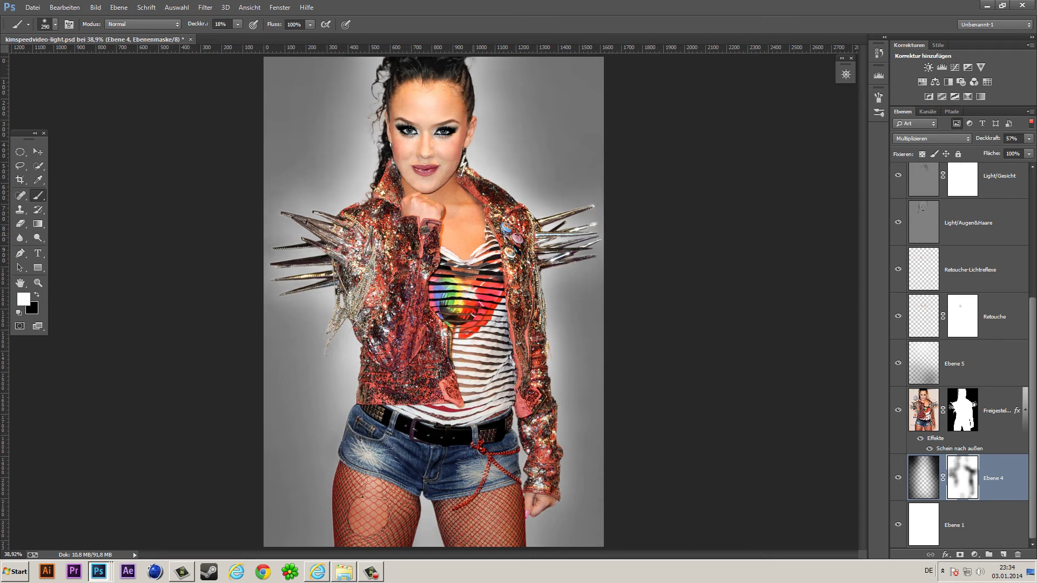
{"action": "scroll", "coordinate": [372, 515], "scroll_direction": "down", "scroll_amount": 2}
- Flatten the image with Auf Hintergrundebene reduzieren, discarding hidden layers
{"action": "left_click", "coordinate": [65, 7]}
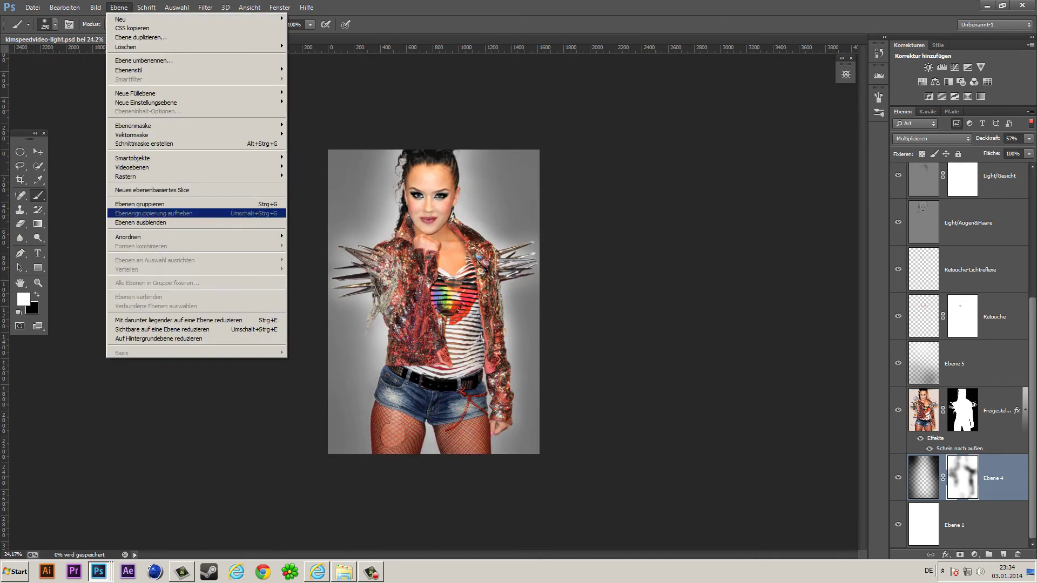
{"action": "left_click", "coordinate": [158, 339]}
{"action": "left_click", "coordinate": [463, 203]}
- Resize the image to 1284 × 1850 px in Bildgröße
{"action": "left_click", "coordinate": [205, 7]}
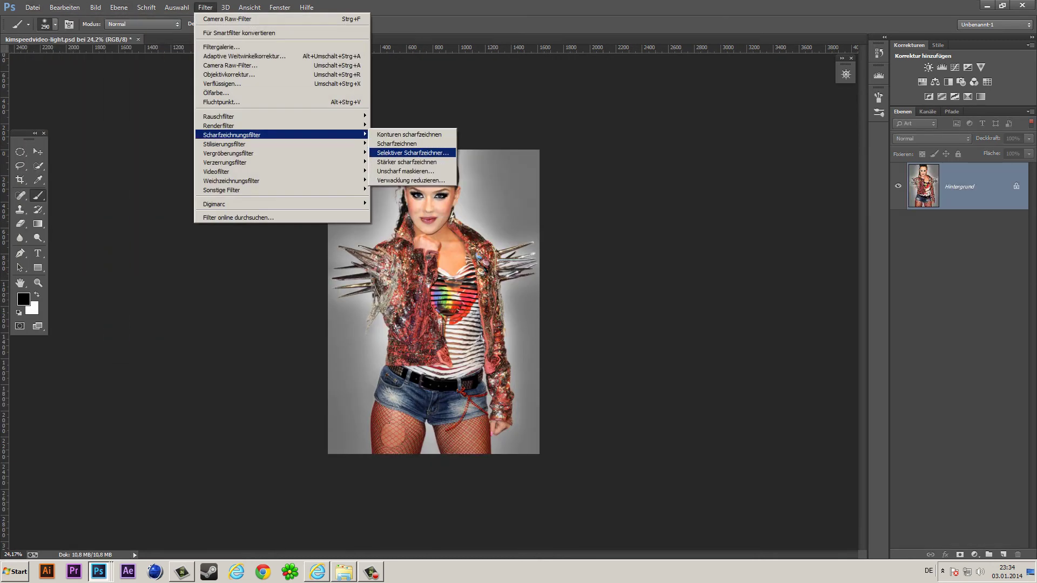
{"action": "left_click", "coordinate": [111, 75]}
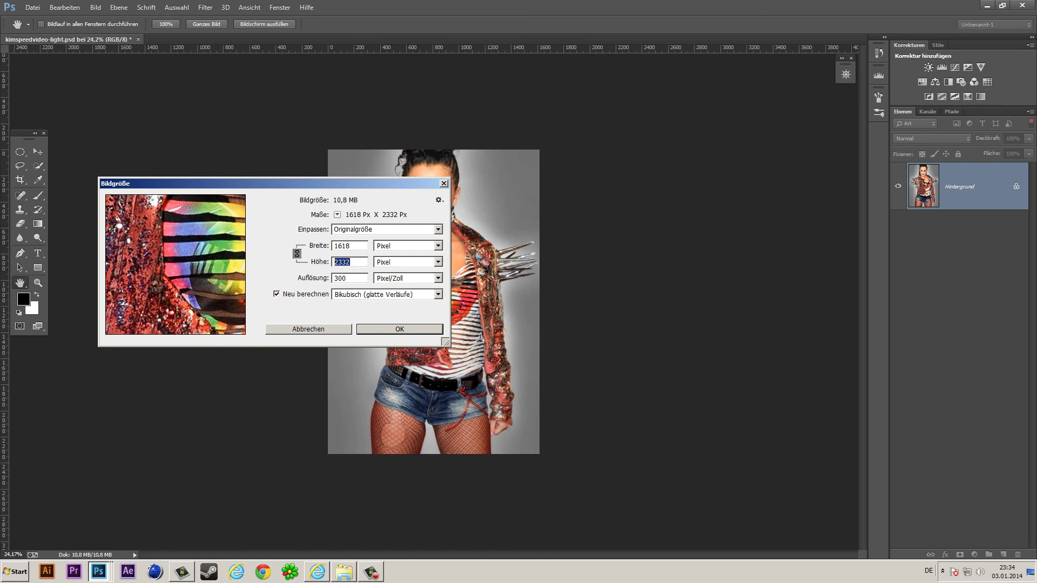
{"action": "type", "text": "1850"}
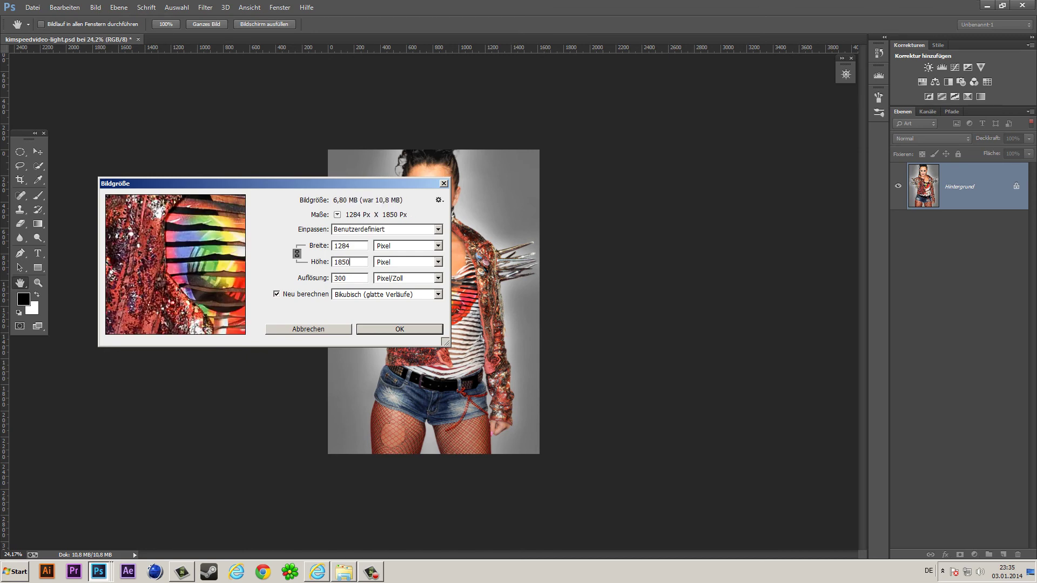
{"action": "key", "text": "Return"}
{"action": "key", "text": "b"}
- Apply Unscharf maskieren with radius 181,7 px and 37% strength
{"action": "left_click", "coordinate": [205, 7]}
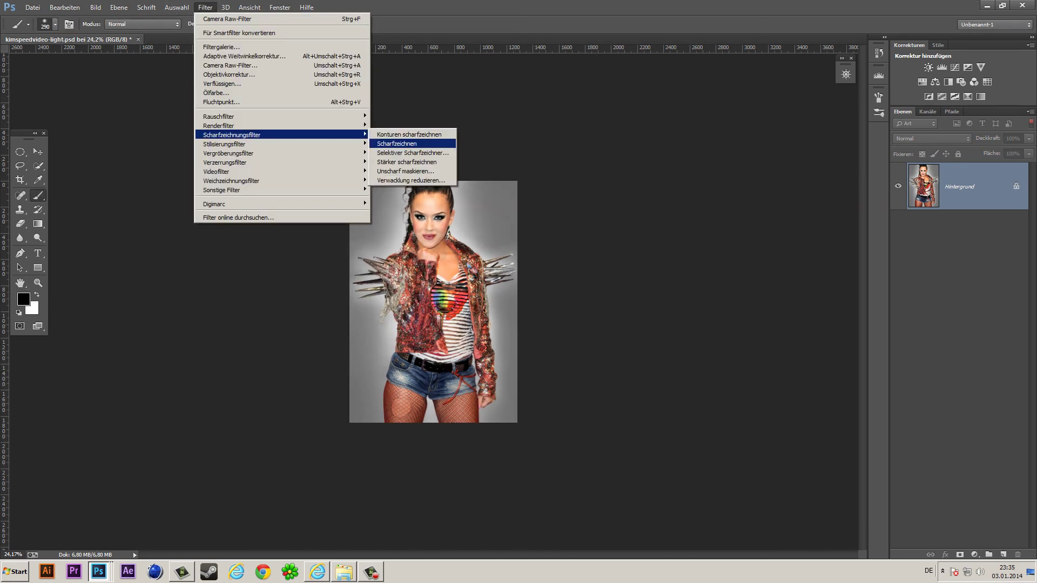
{"action": "left_click", "coordinate": [400, 143]}
{"action": "left_click_drag", "start_coordinate": [746, 318], "coordinate": [750, 317]}
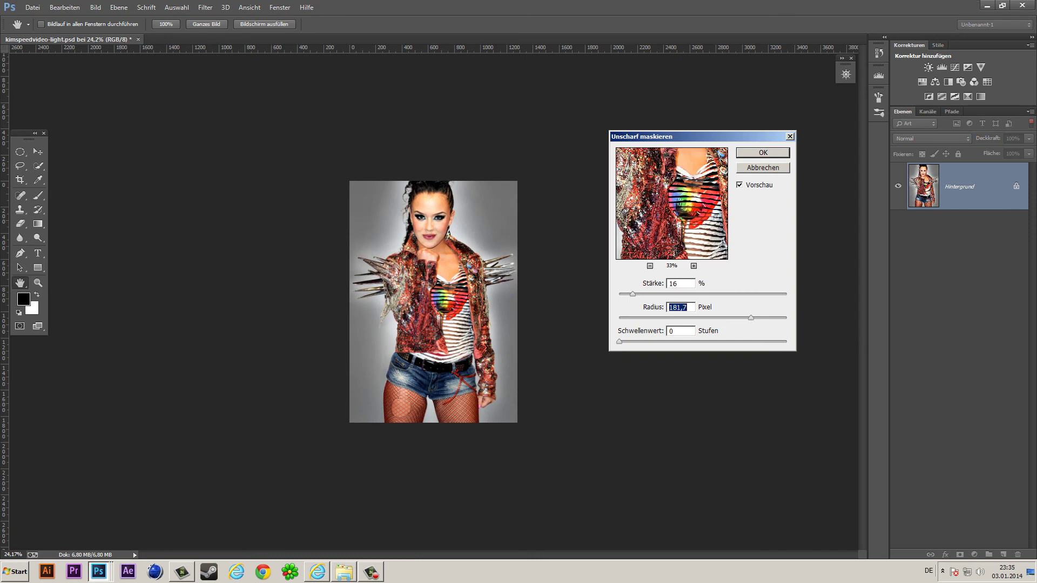
{"action": "left_click", "coordinate": [694, 266]}
{"action": "left_click_drag", "start_coordinate": [633, 293], "coordinate": [652, 294]}
{"action": "key", "text": "Return"}
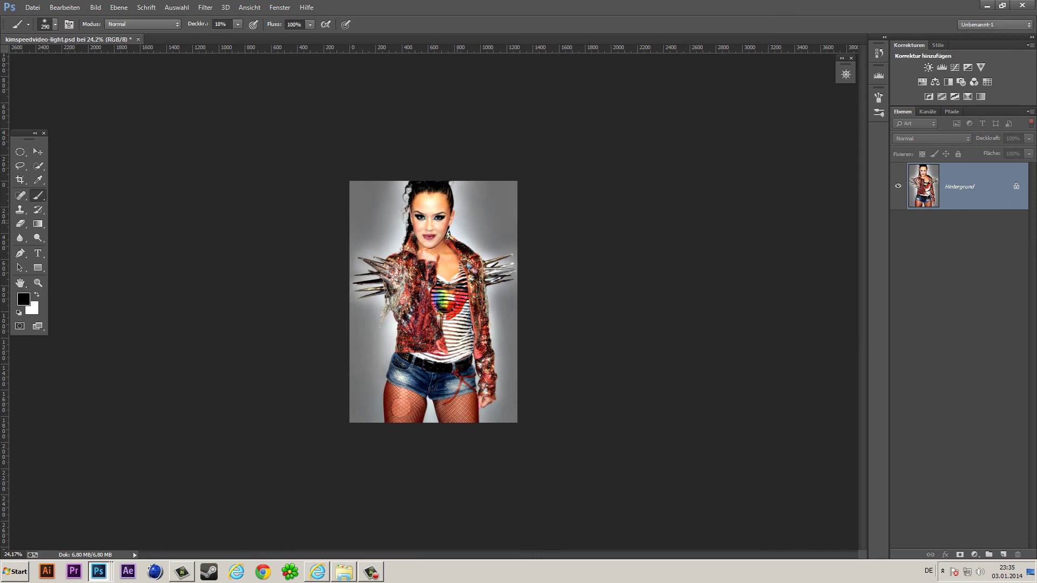
{"action": "key", "text": "ctrl+plus"}
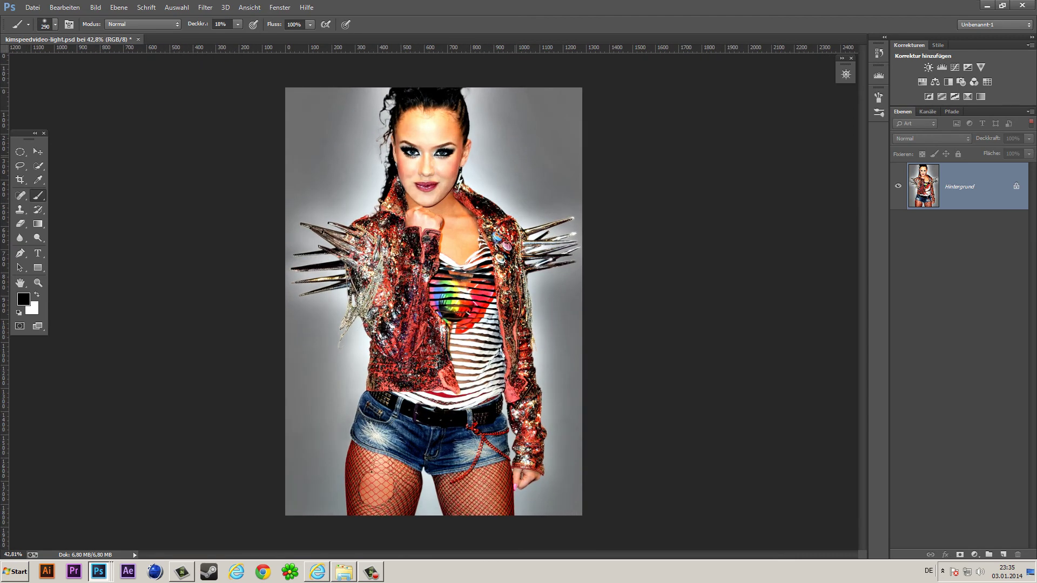
- Export the portrait via Für Web speichern as the JPEG kimfinish
{"action": "left_click", "coordinate": [32, 7]}
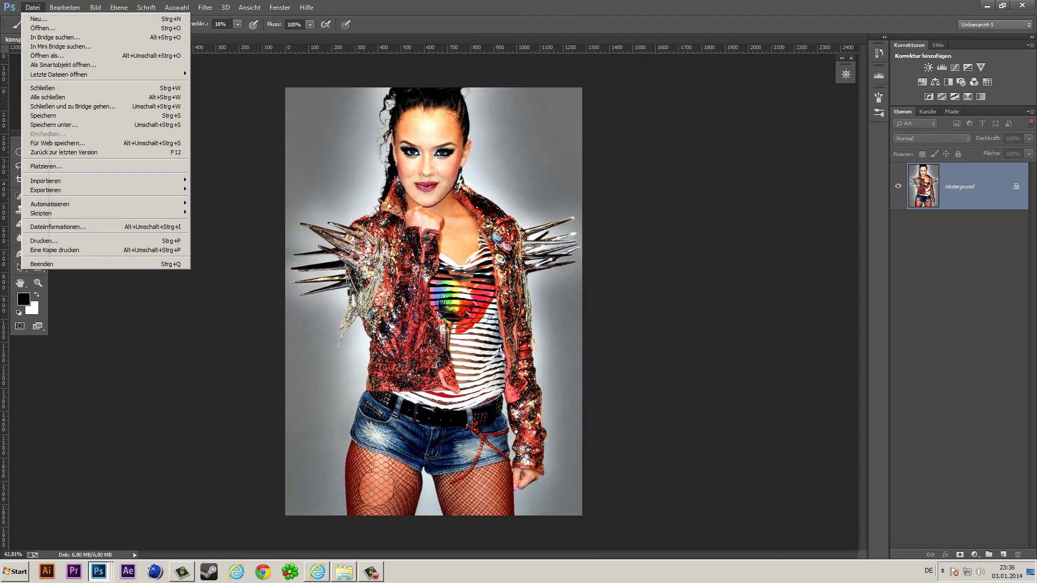
{"action": "left_click", "coordinate": [57, 143]}
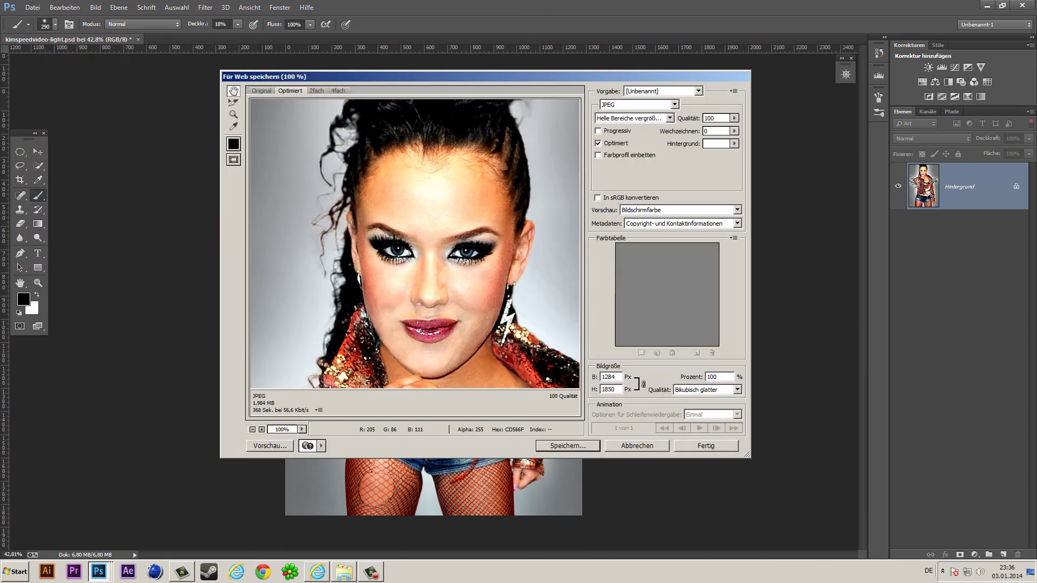
{"action": "left_click", "coordinate": [252, 429]}
{"action": "key", "text": "Return"}
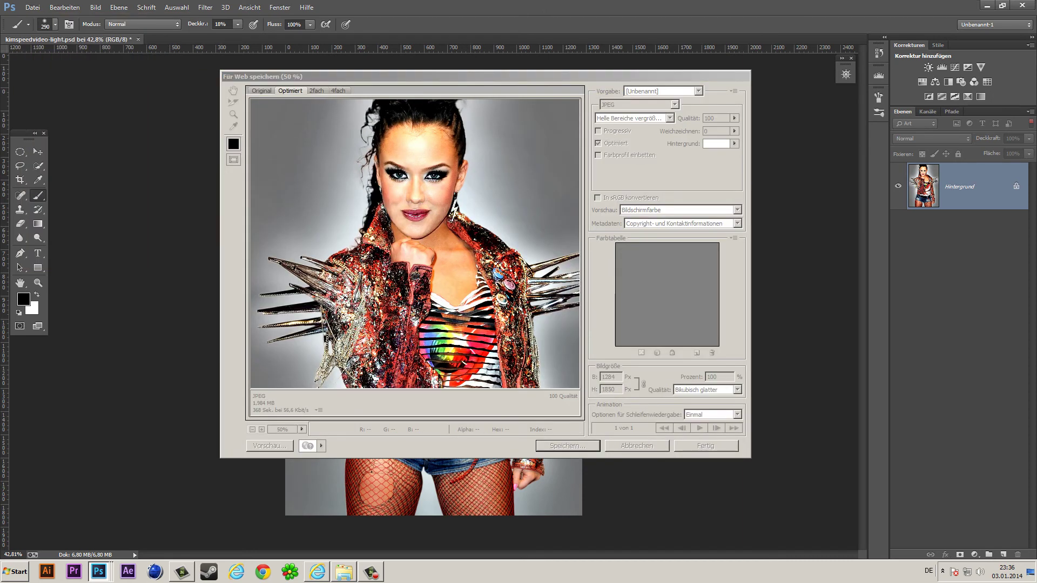
{"action": "type", "text": "kimfinish"}
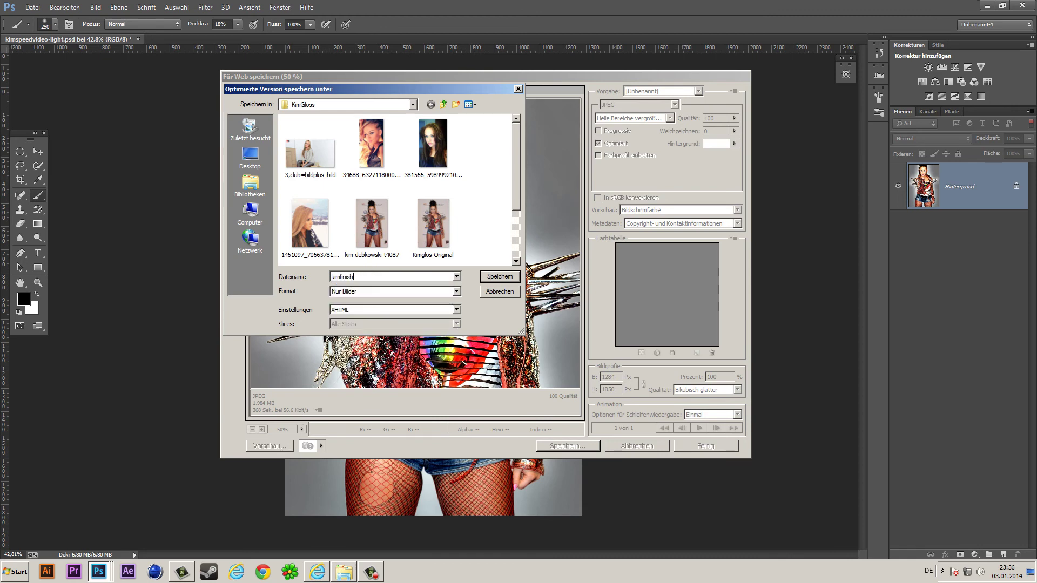
{"action": "key", "text": "Return"}
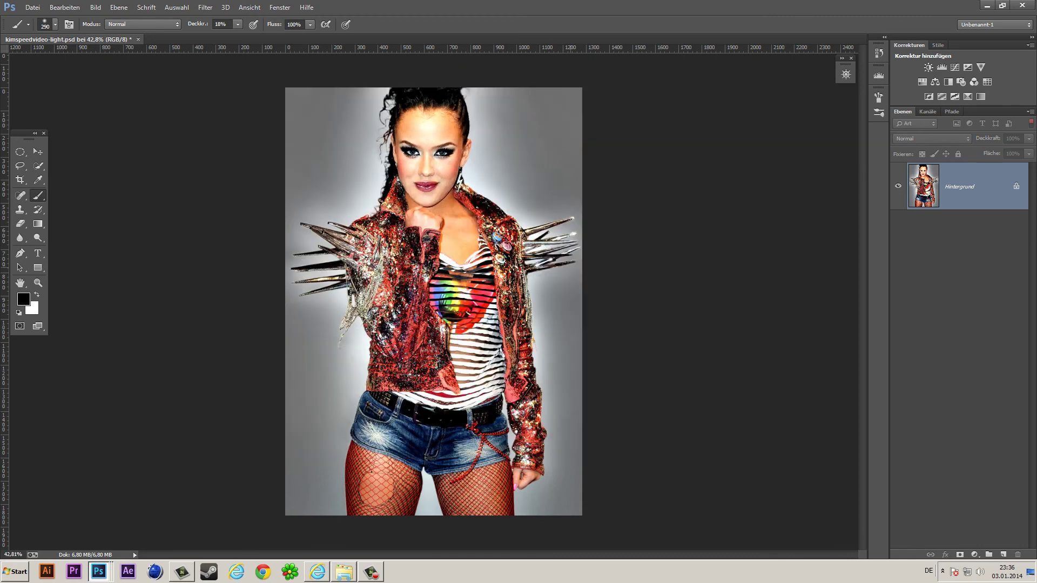
- Save the image as the JPEG file Kimglossfinish, confirming the quality options
{"action": "left_click", "coordinate": [32, 7]}
{"action": "left_click", "coordinate": [54, 115]}
{"action": "left_click", "coordinate": [507, 246]}
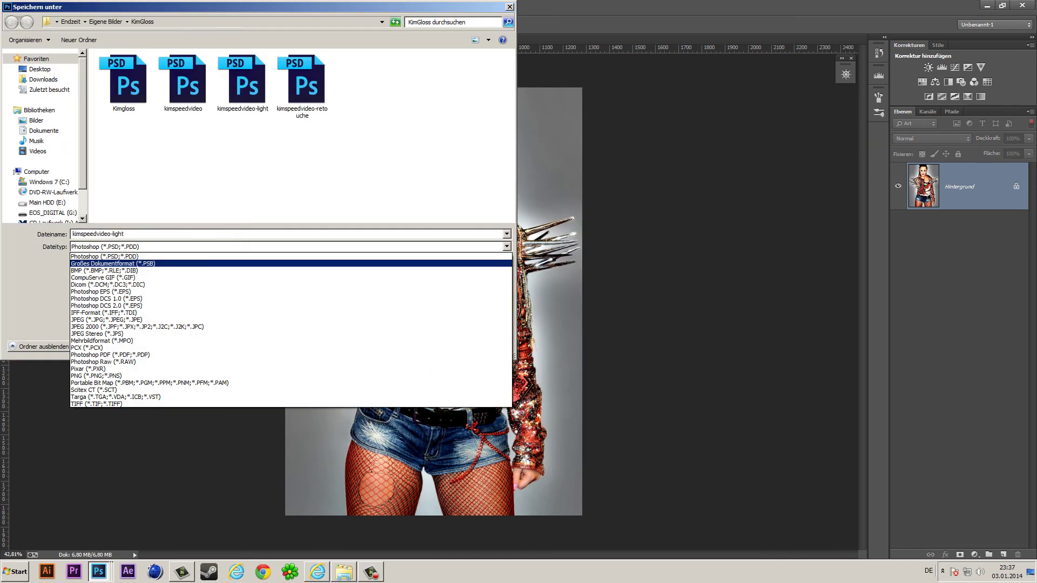
{"action": "left_click", "coordinate": [162, 320]}
{"action": "left_click", "coordinate": [123, 155]}
{"action": "left_click", "coordinate": [162, 234]}
{"action": "type", "text": "finish"}
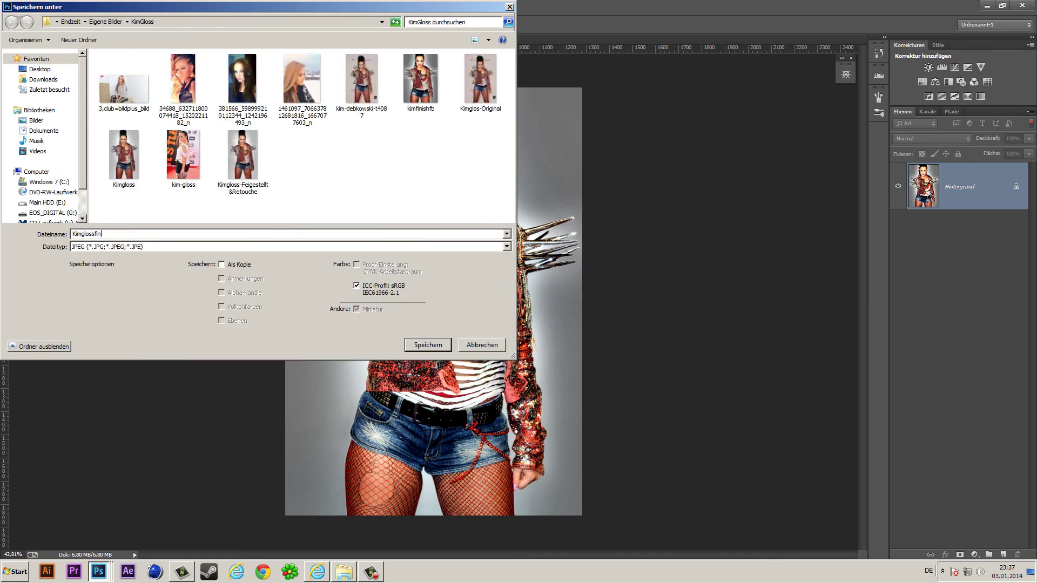
{"action": "left_click", "coordinate": [428, 344]}
{"action": "key", "text": "Return"}
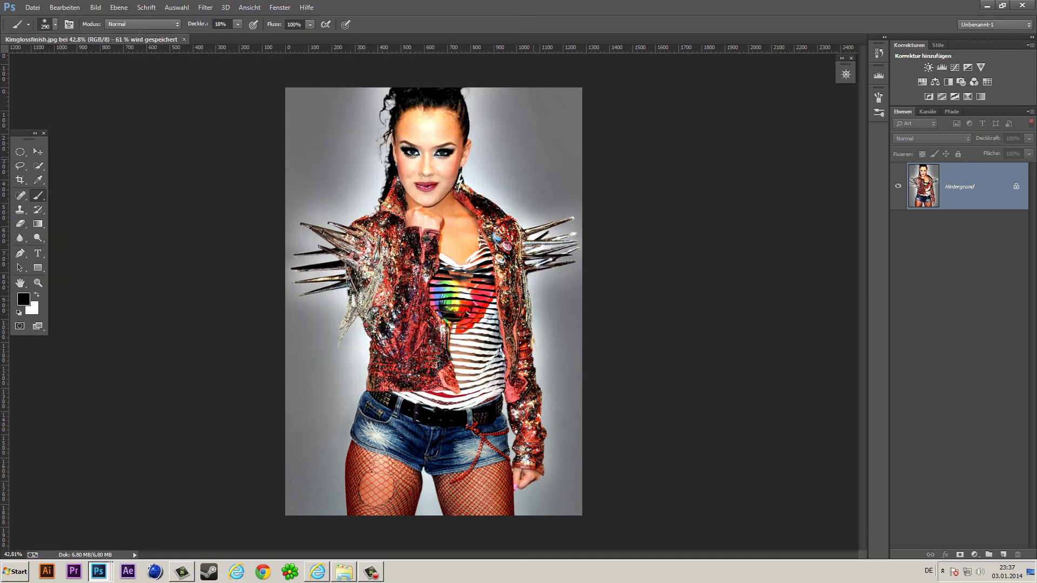